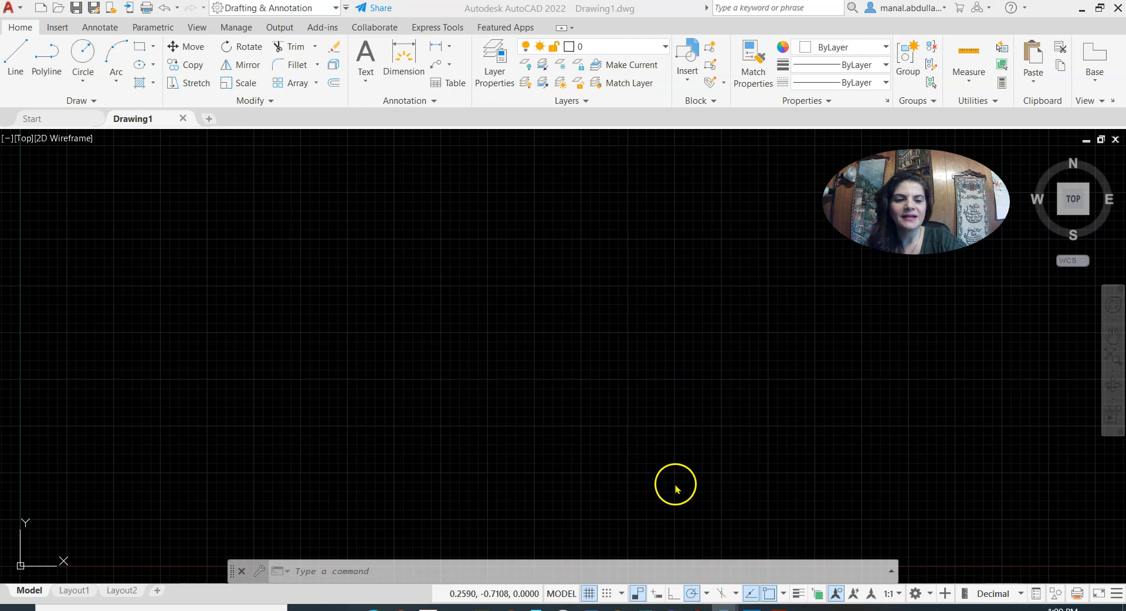
Examine the object snap modes, the polar and object snap tracking toggles, and the list of available status bar drafting aids
click(782, 597)
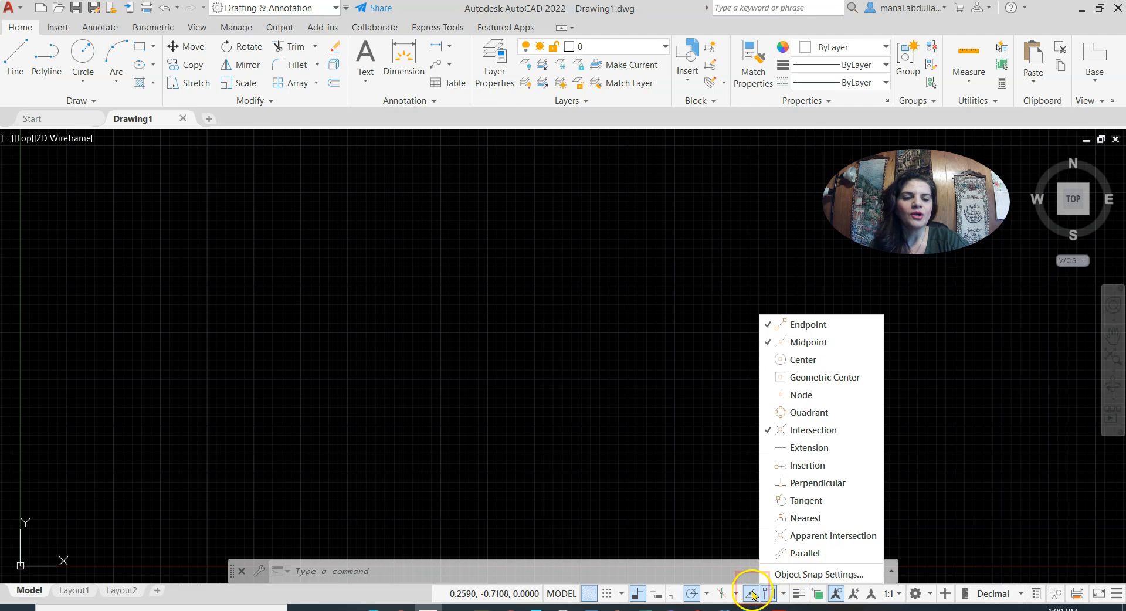
click(737, 533)
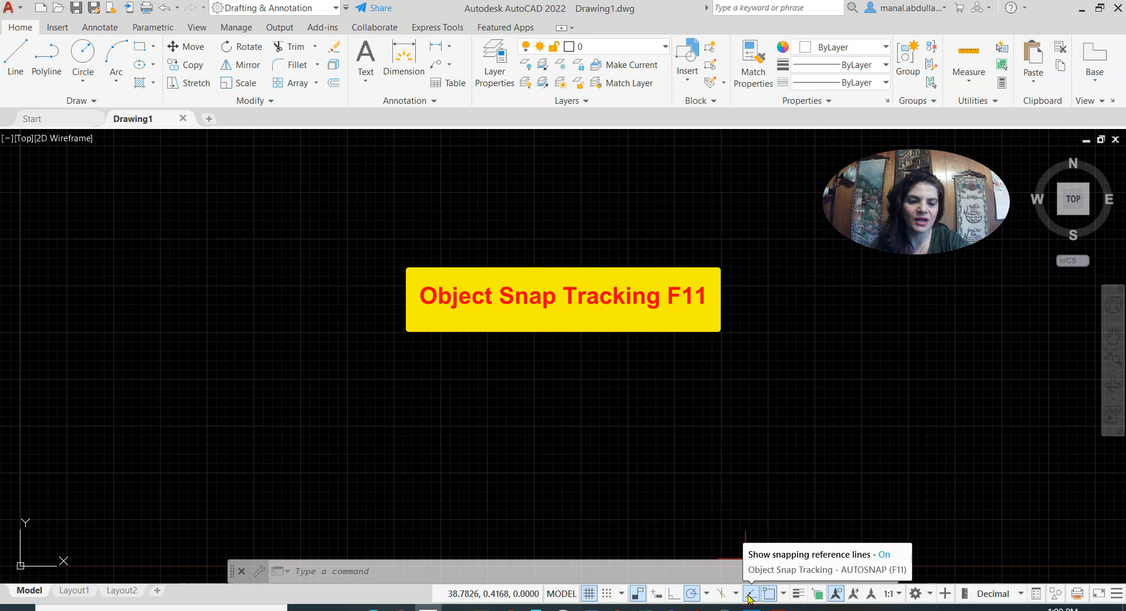
click(705, 594)
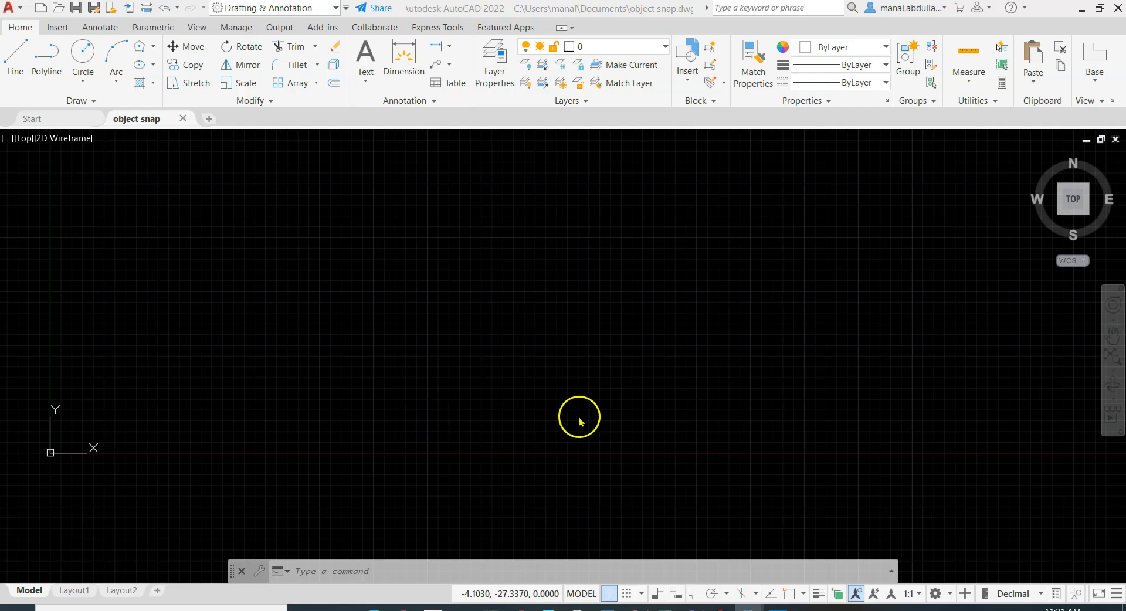
click(788, 593)
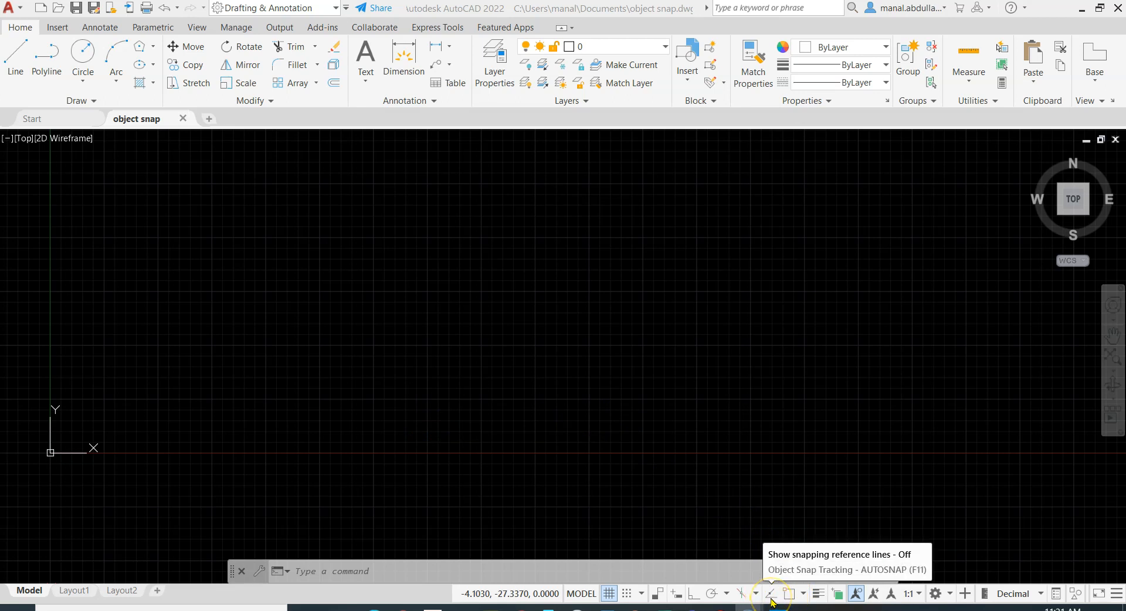
click(713, 597)
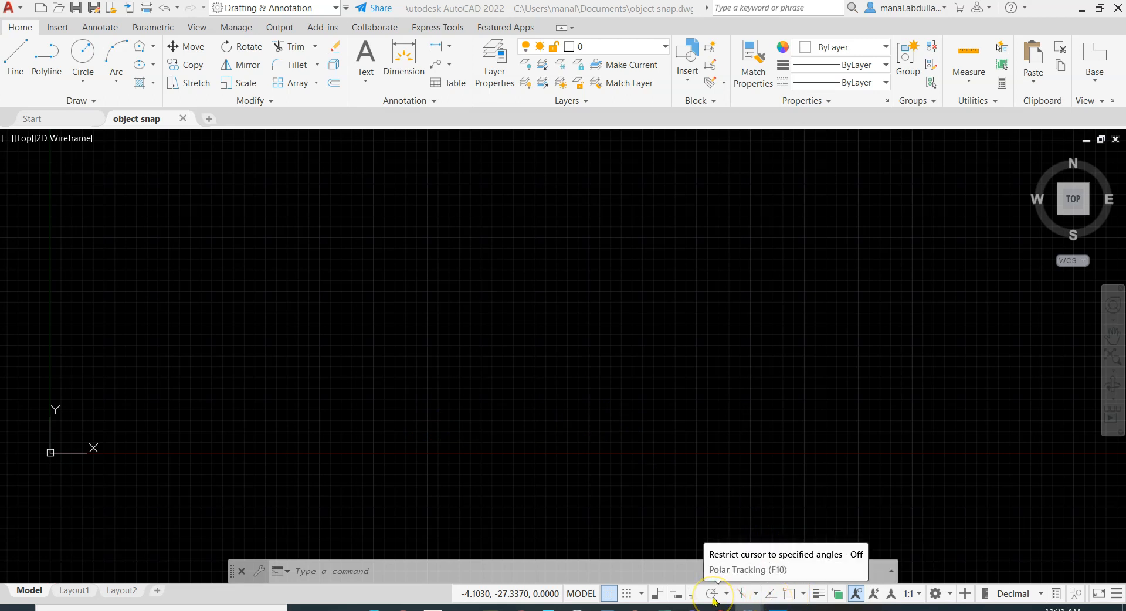
click(789, 597)
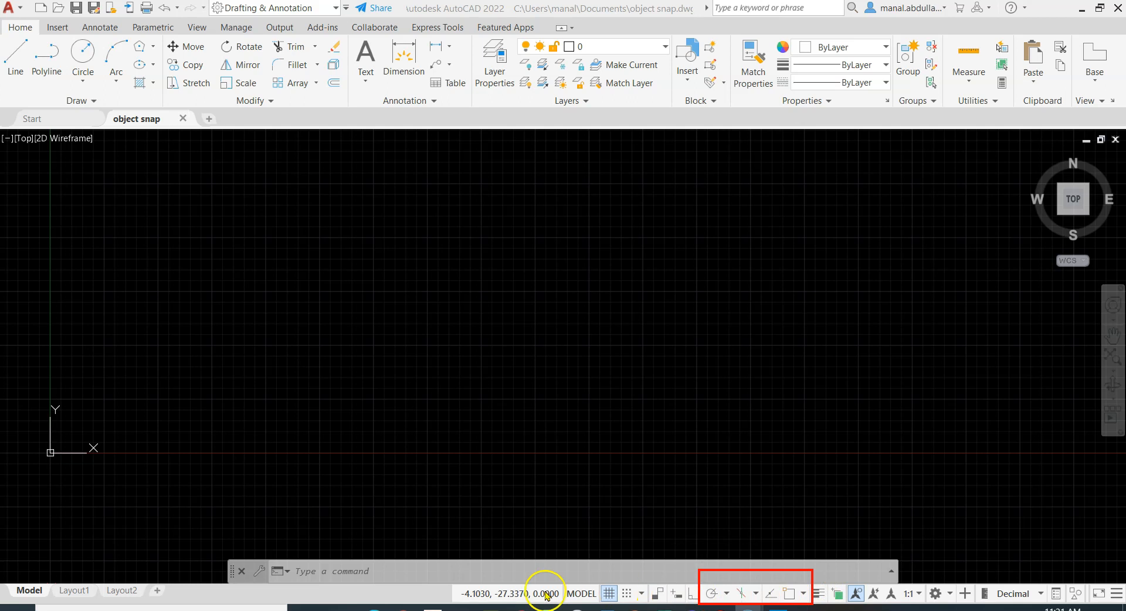
click(1116, 594)
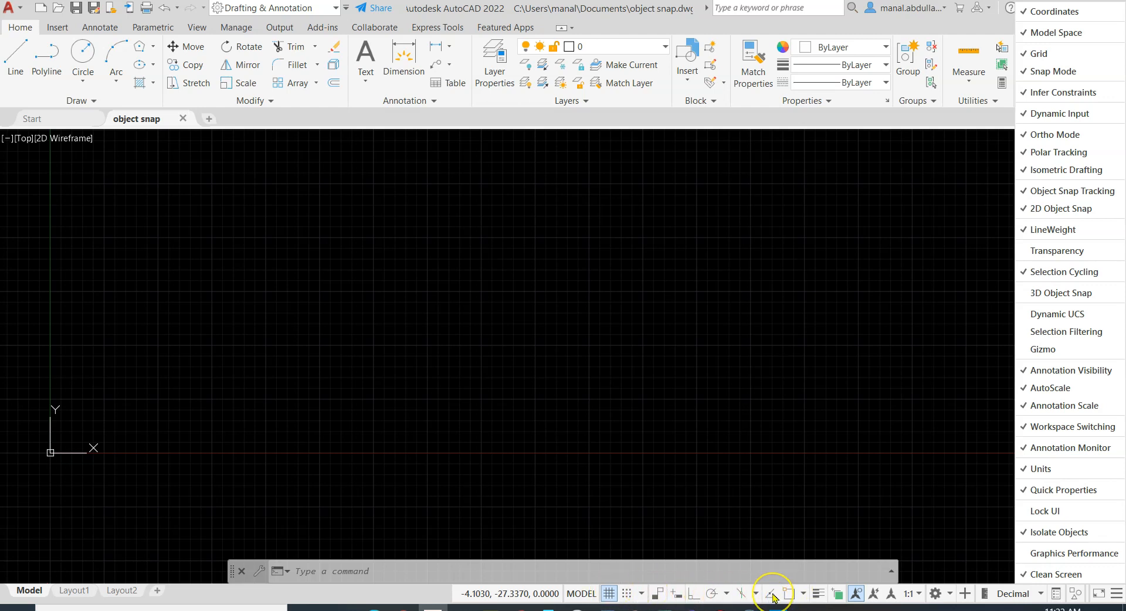
click(757, 426)
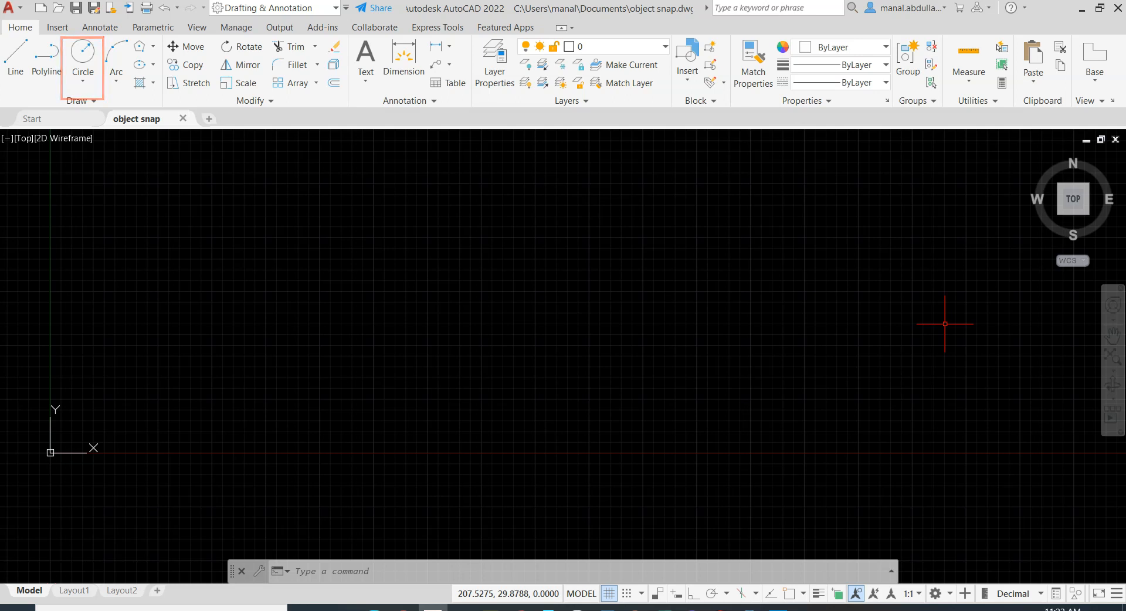
Draw a circle by center and radius in the empty area above the X axis, near the origin
click(82, 79)
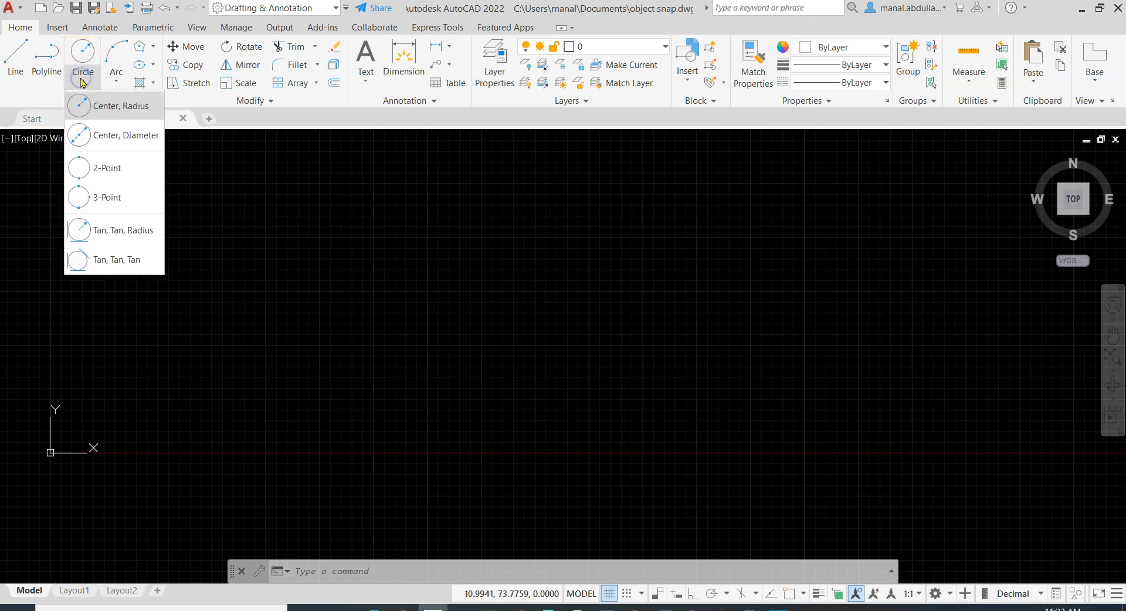
click(99, 107)
click(243, 291)
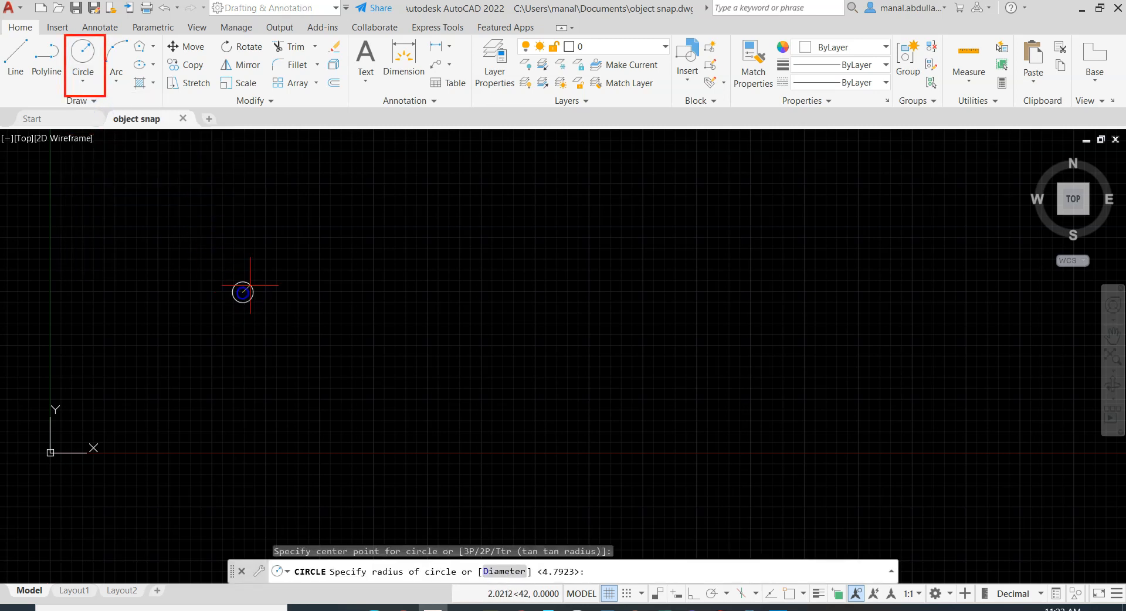
click(309, 254)
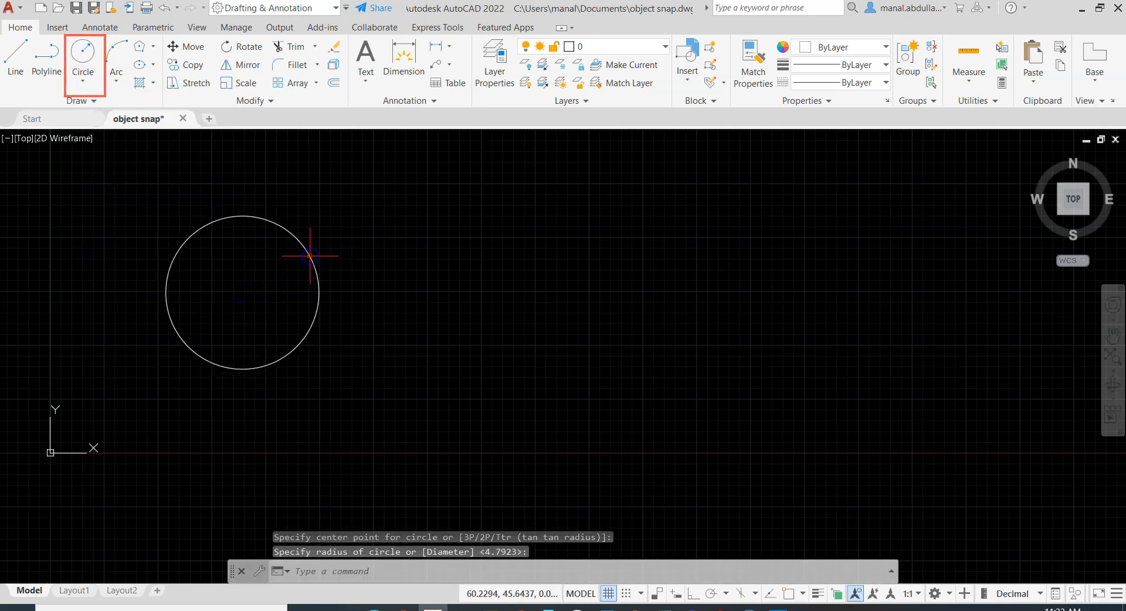
Draw a 3-Point arc beside the circle, curving upward from its lower start point
click(116, 81)
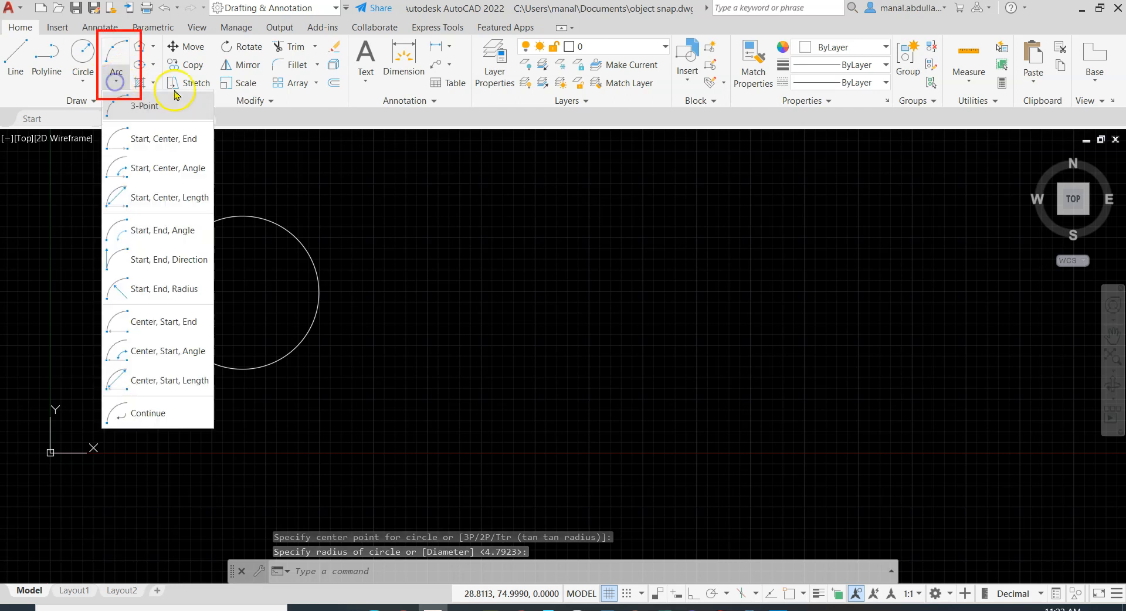
click(146, 106)
click(386, 345)
click(399, 270)
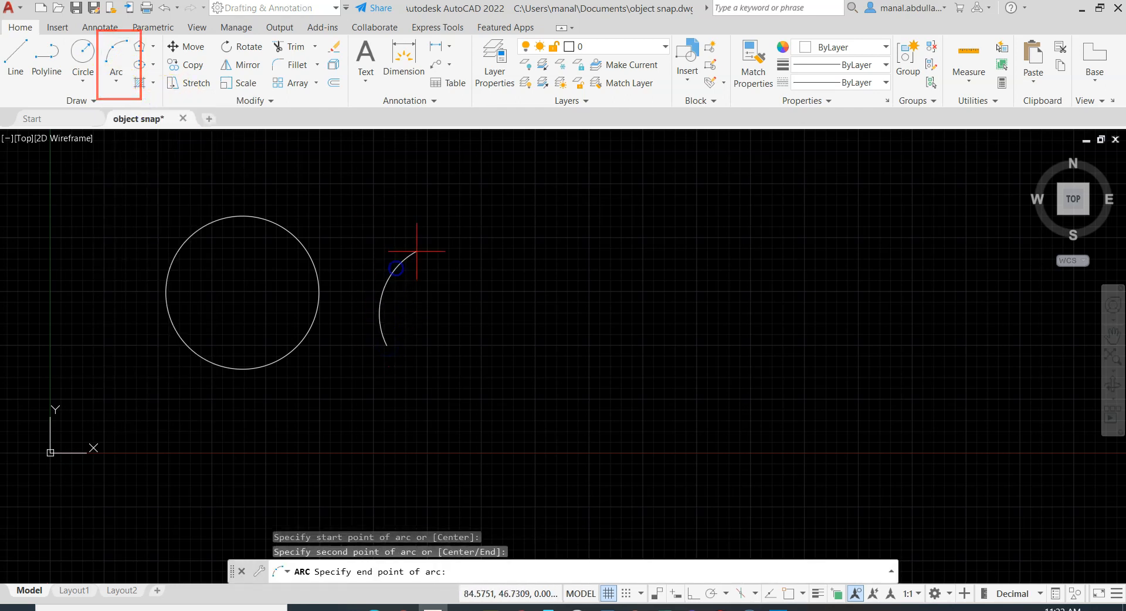
click(471, 229)
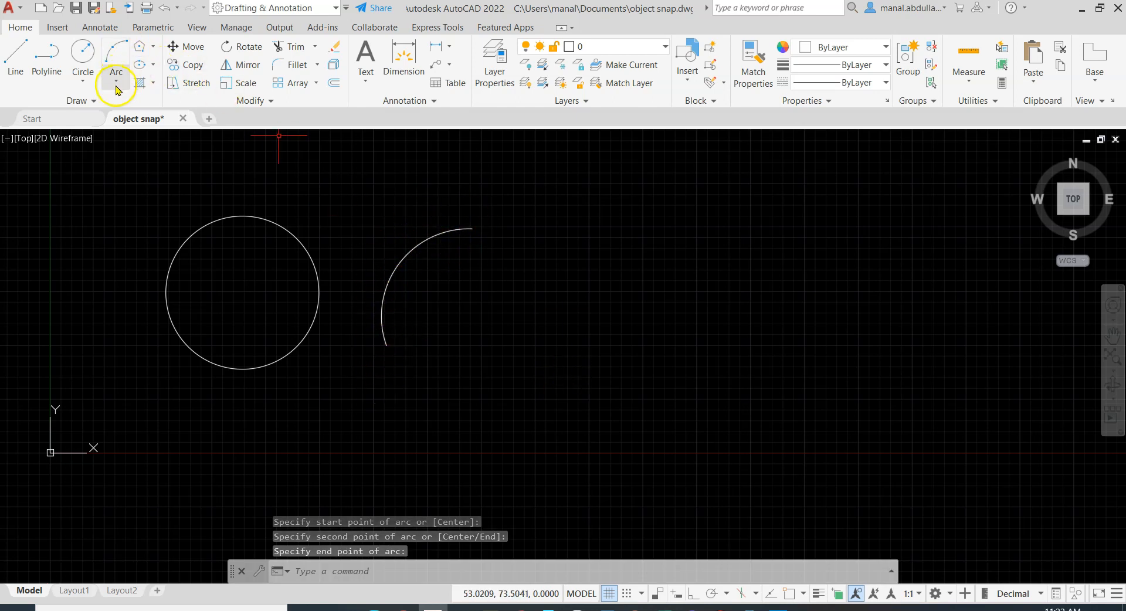
Draw a rectangle beside the arc by picking two opposite corners
click(152, 47)
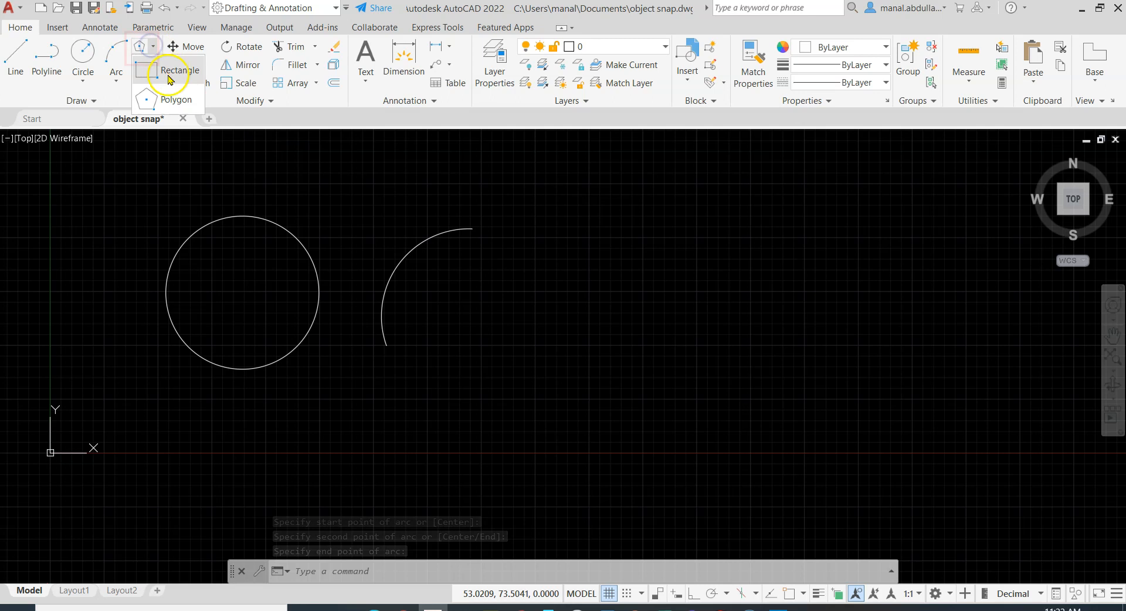
click(167, 70)
click(565, 342)
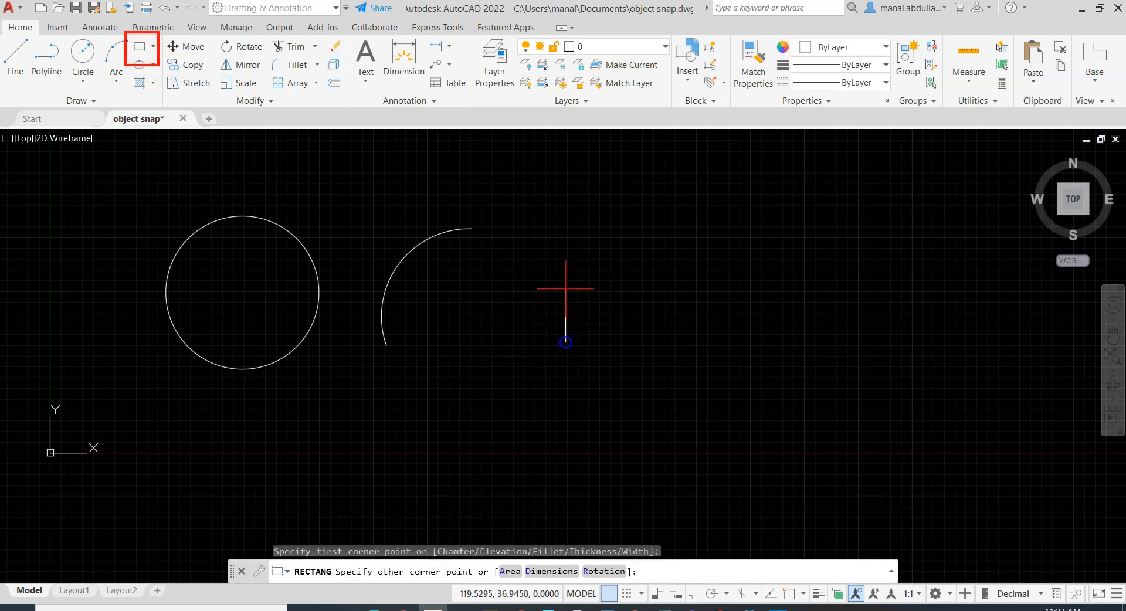
click(765, 214)
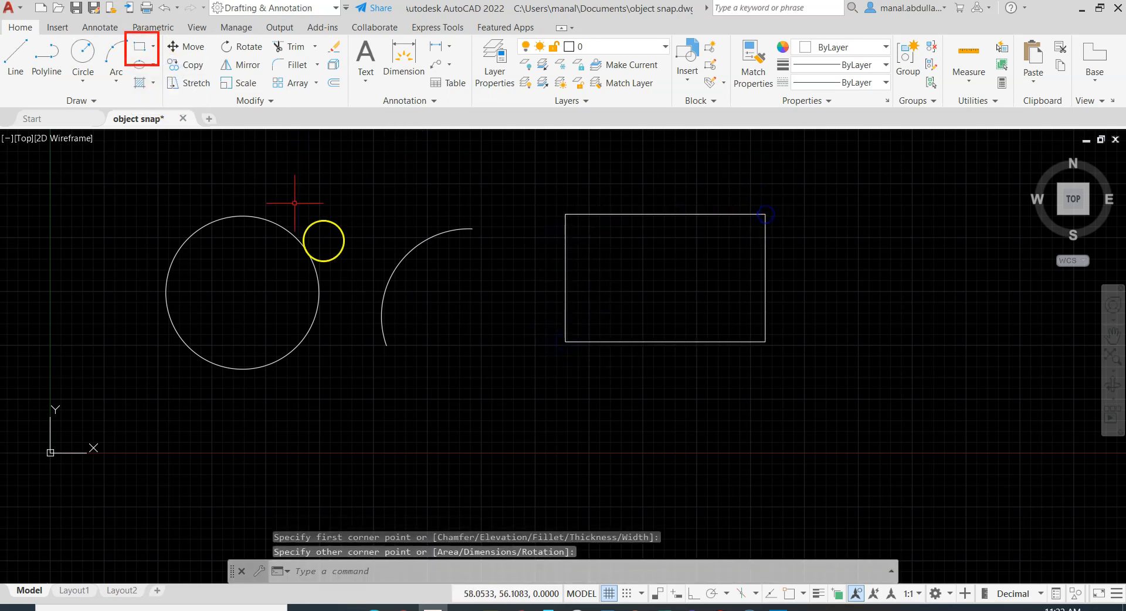
Draw a 6-sided polygon beyond the rectangle using the Edge option and two picked edge endpoints
click(154, 47)
click(167, 105)
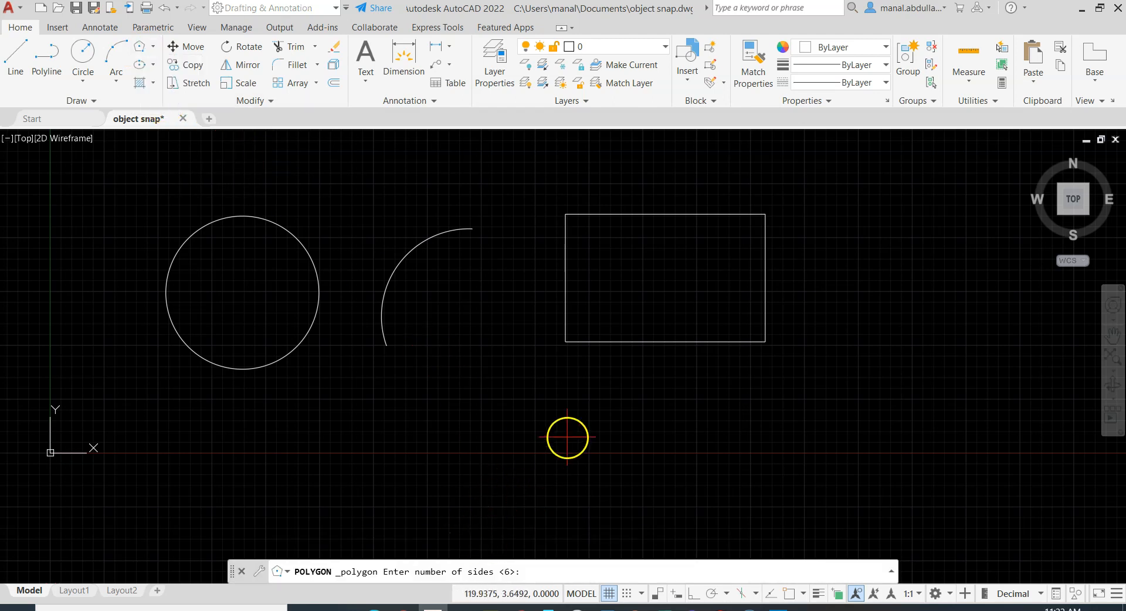
key(Return)
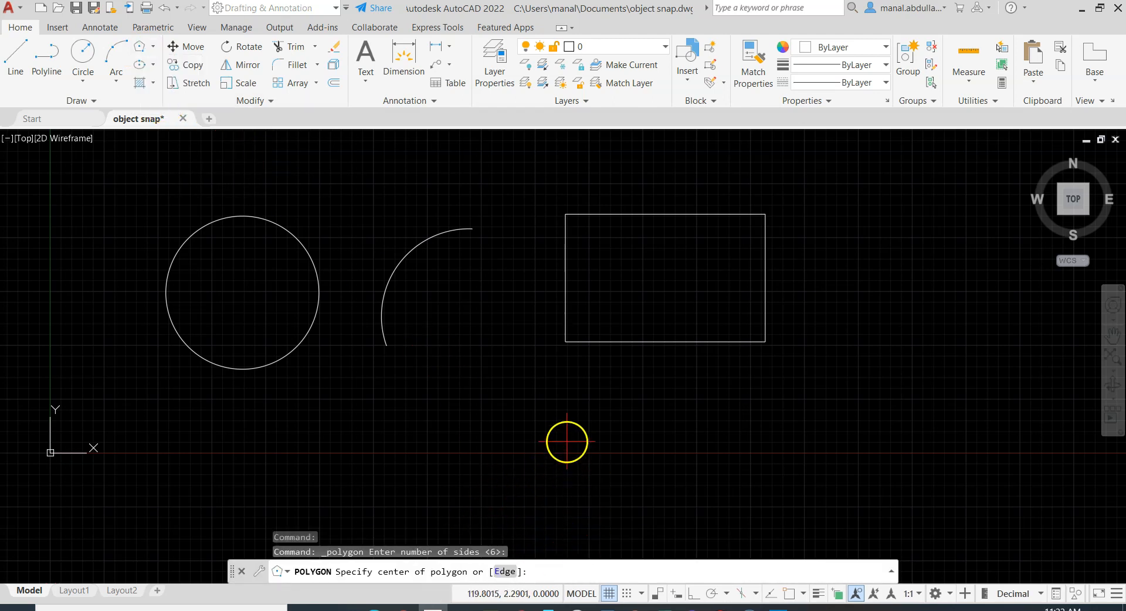
click(500, 572)
middle_drag(793, 395, 654, 410)
click(776, 242)
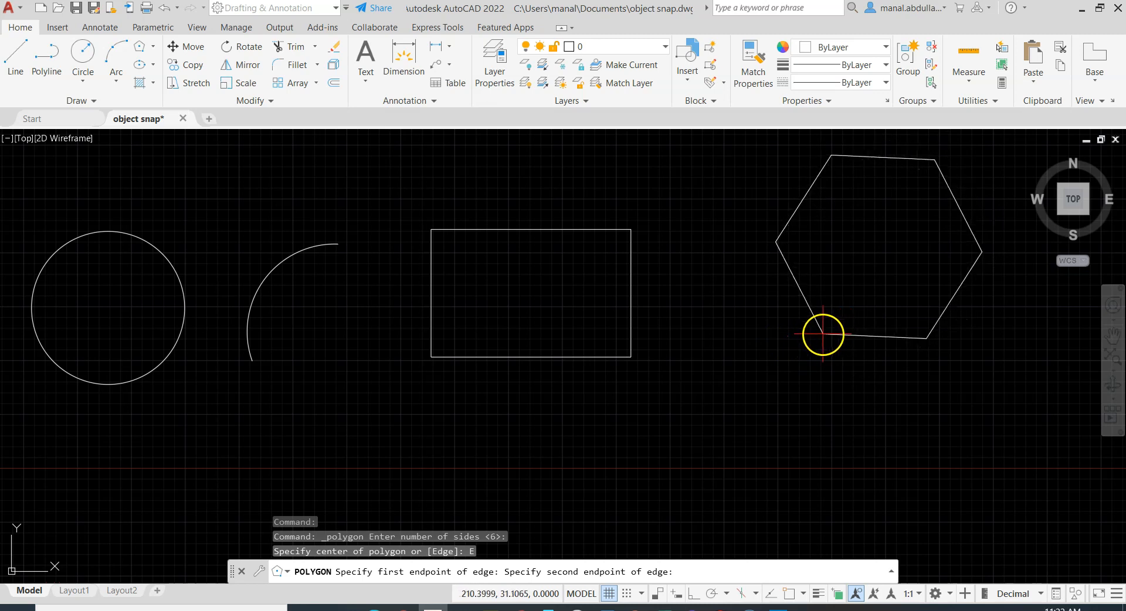
click(825, 326)
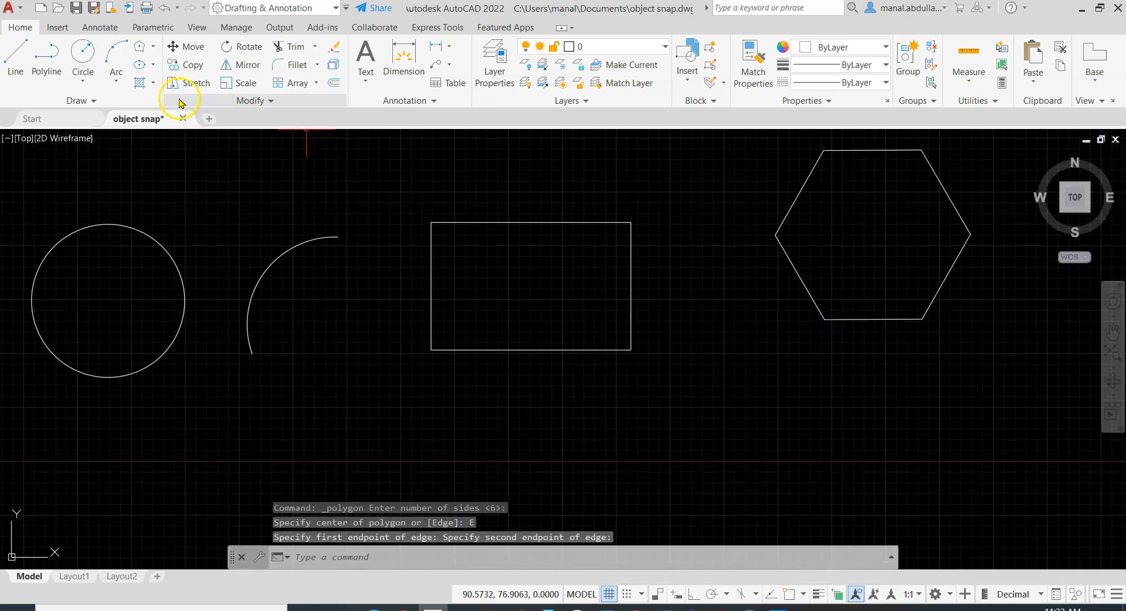
Draw a single steep slanted line between the rectangle and the hexagon
click(13, 66)
click(698, 199)
click(729, 381)
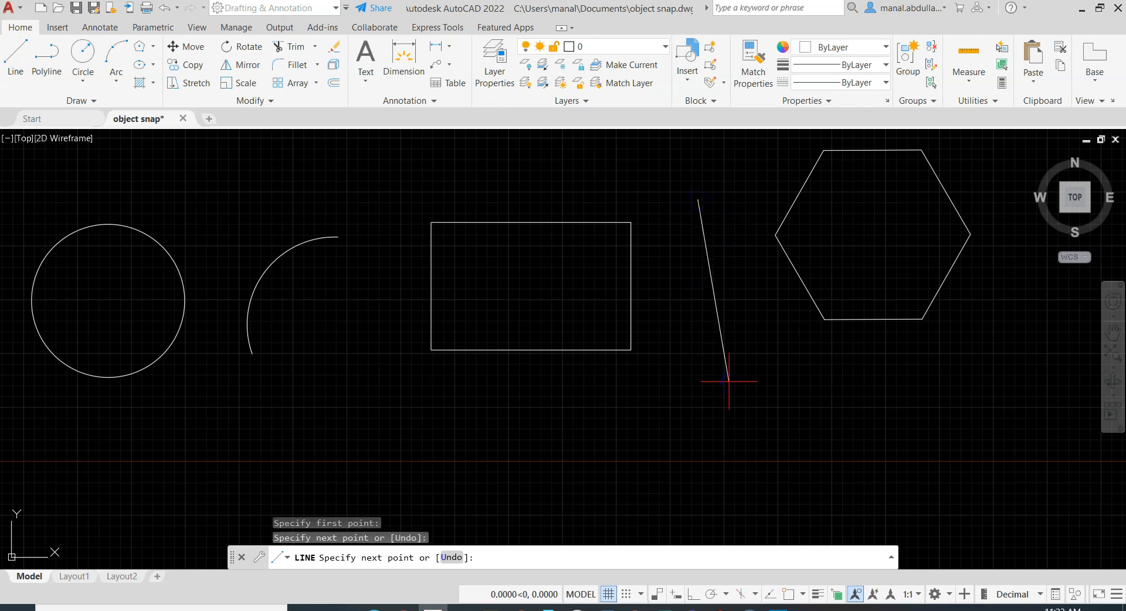
key(Return)
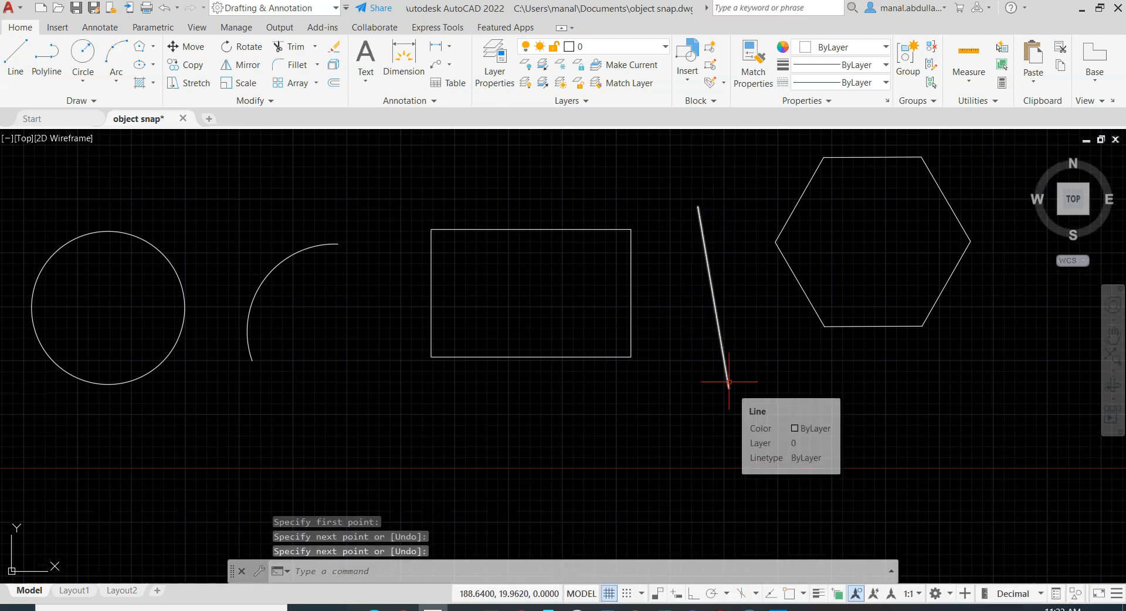
Insert the Door - Imperial block from the architectural tool palette beyond the hexagon, and close the Tool Palettes
scroll(755, 370, down, 2)
mouse_move(755, 370)
middle_down()
mouse_move(586, 365)
mouse_move(548, 377)
middle_up()
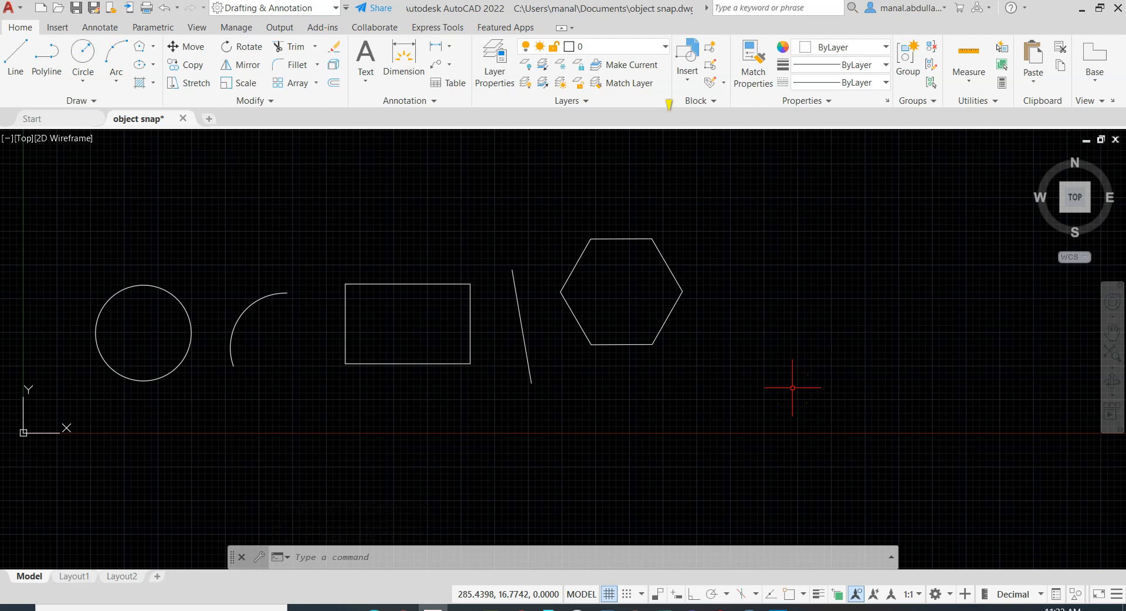
key(ctrl+3)
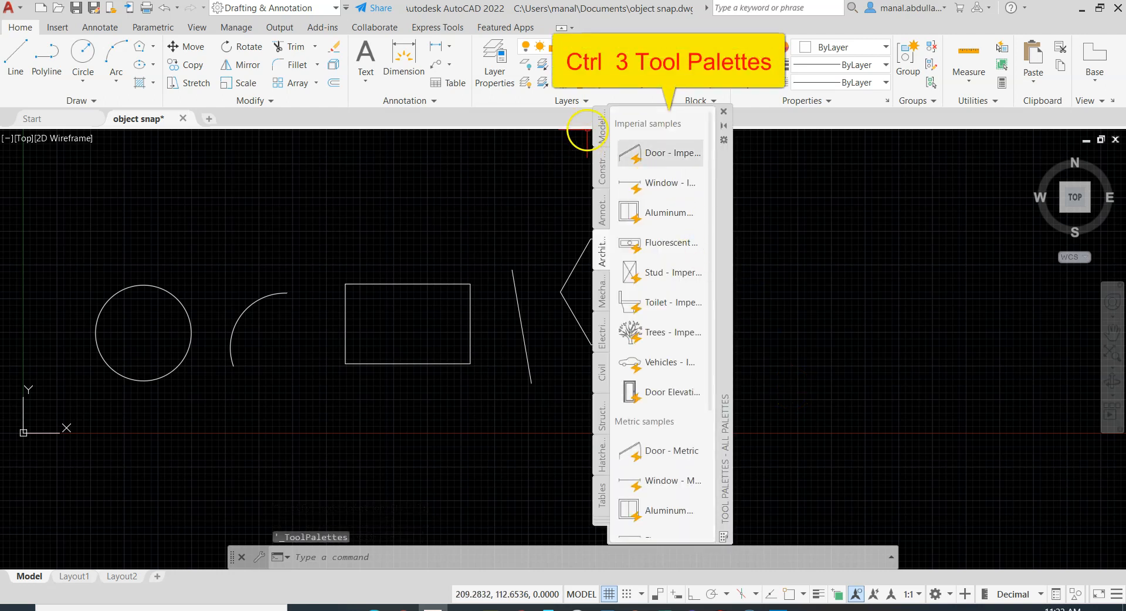
click(638, 160)
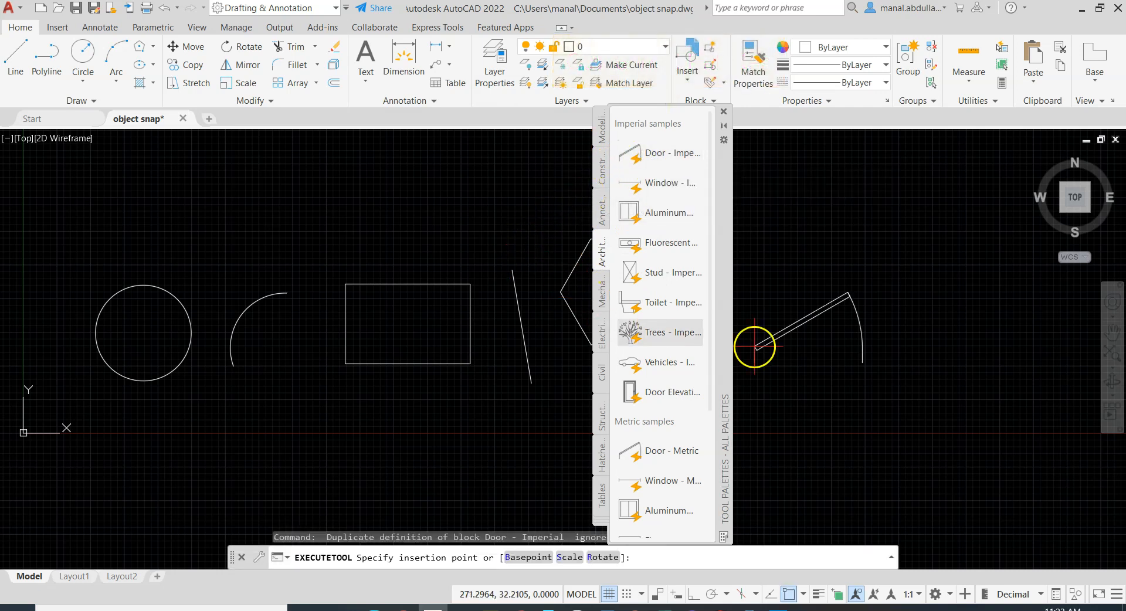
click(764, 320)
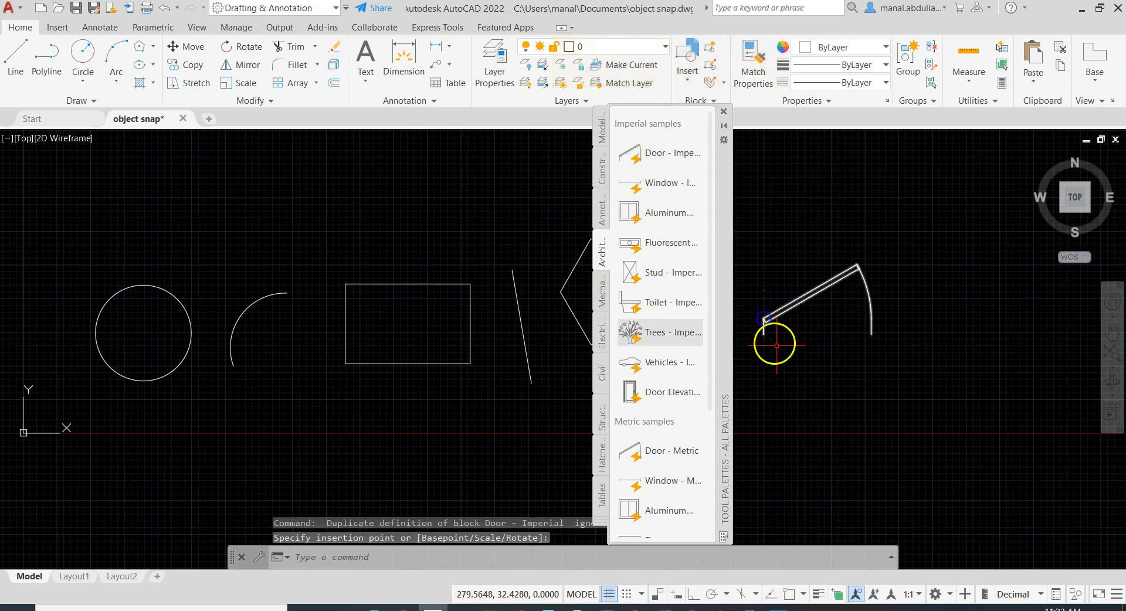
click(724, 112)
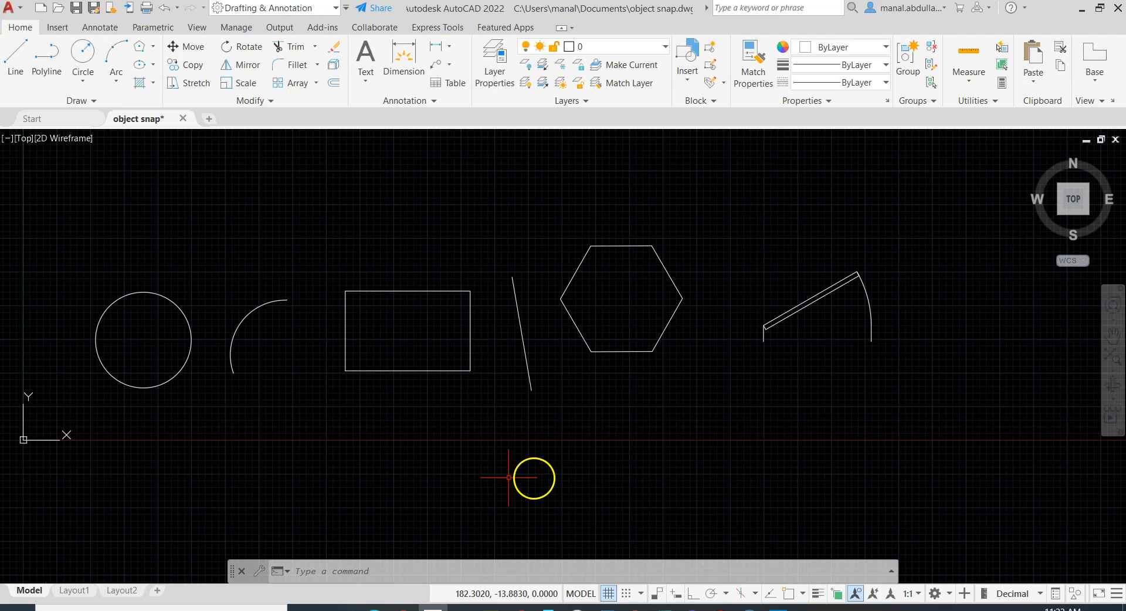
scroll(635, 295, up, 2)
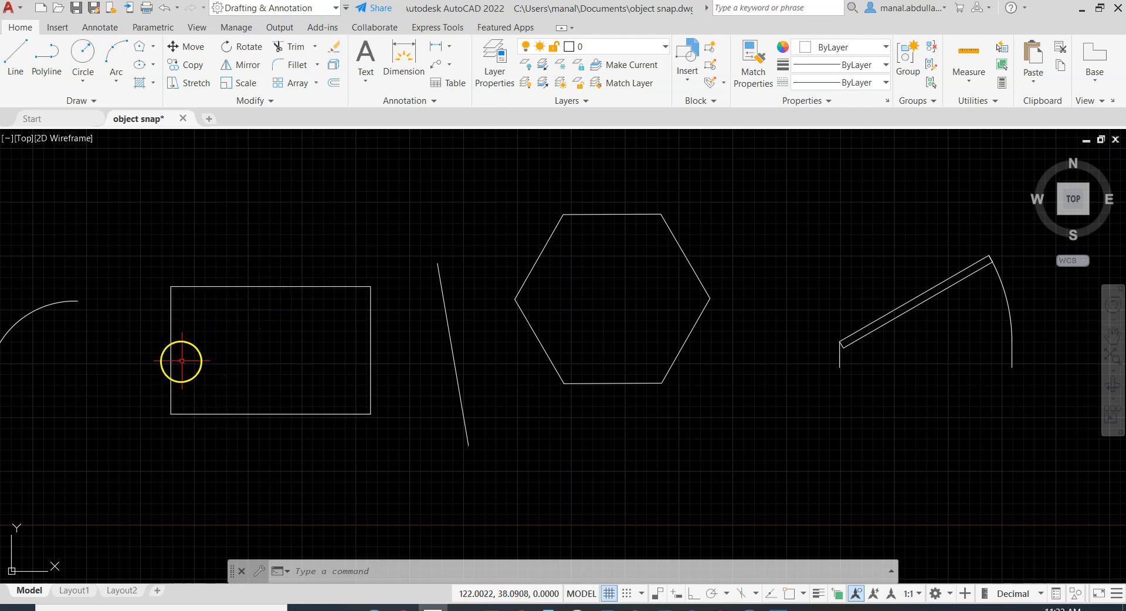
click(15, 57)
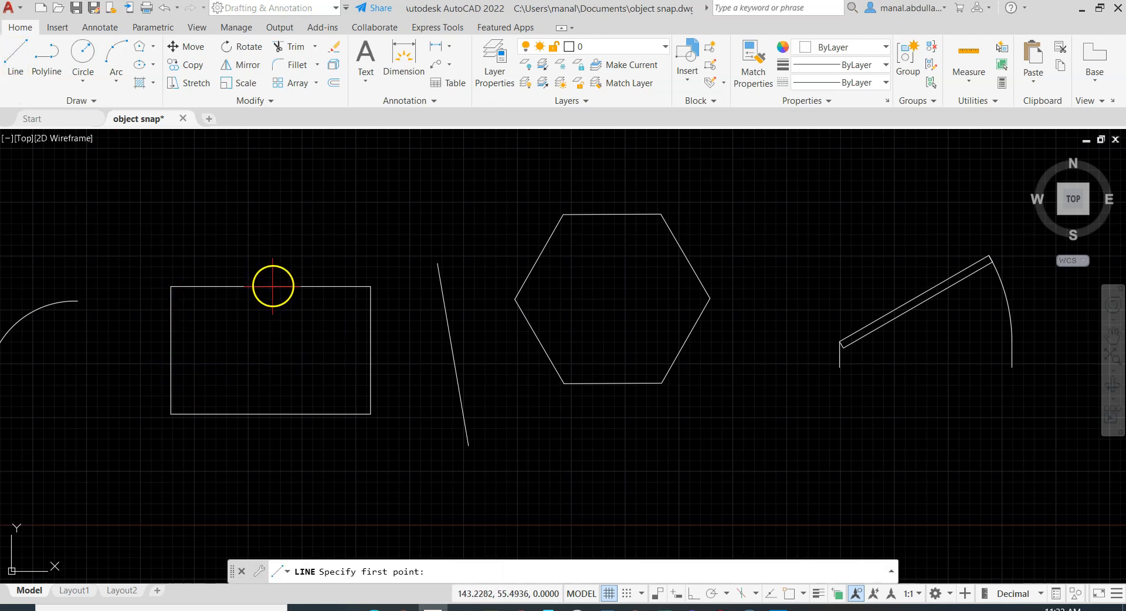
scroll(274, 285, up, 2)
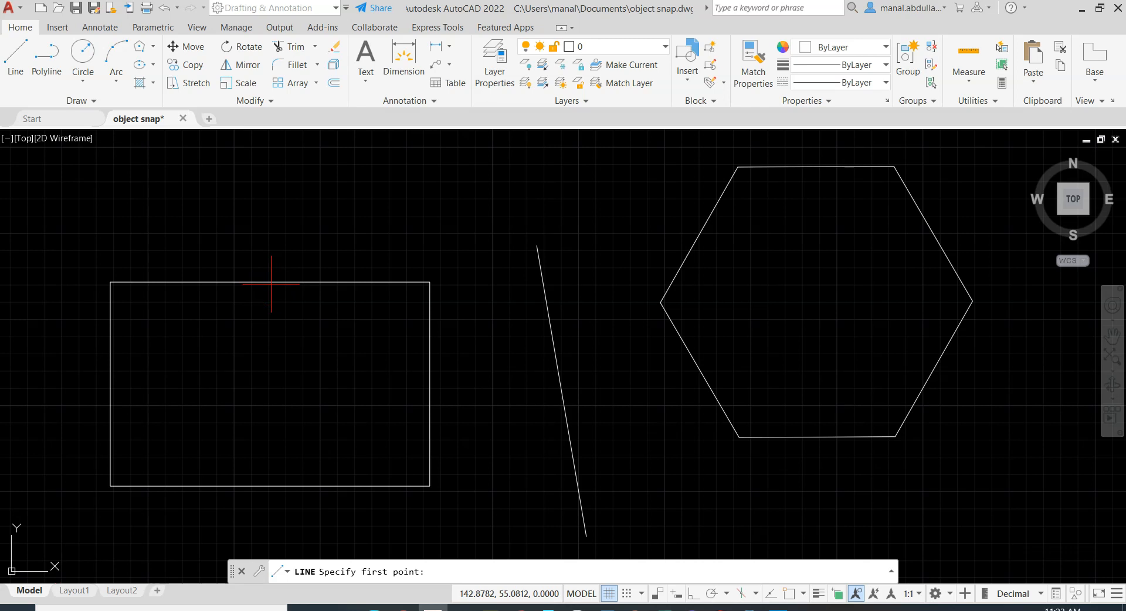
key(Escape)
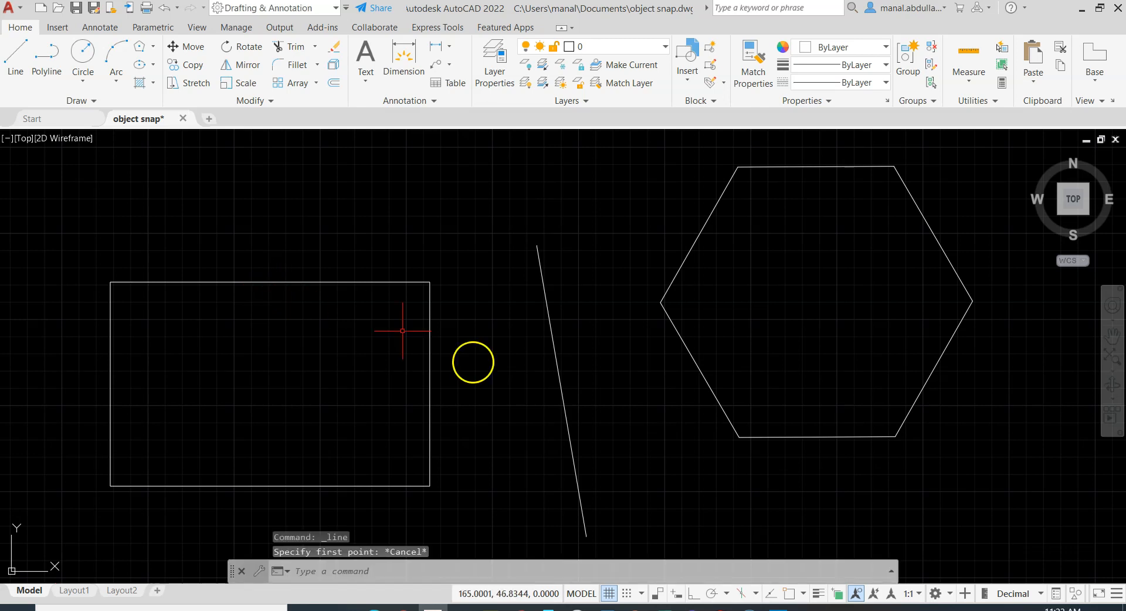
Turn on object snap with the Endpoint and Midpoint modes enabled in the drafting settings
click(788, 596)
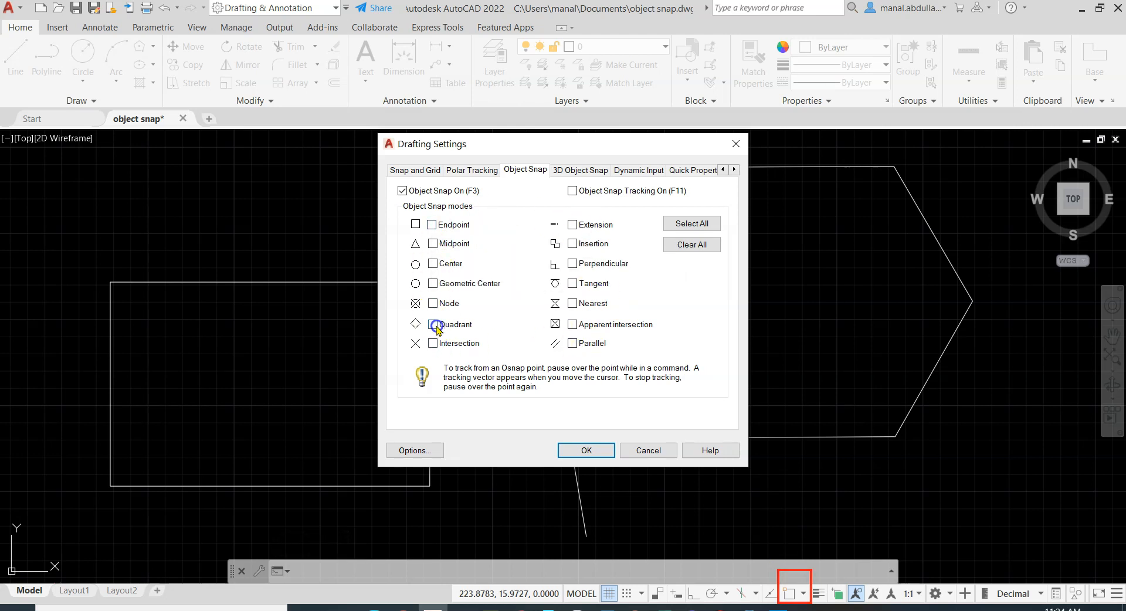
click(433, 227)
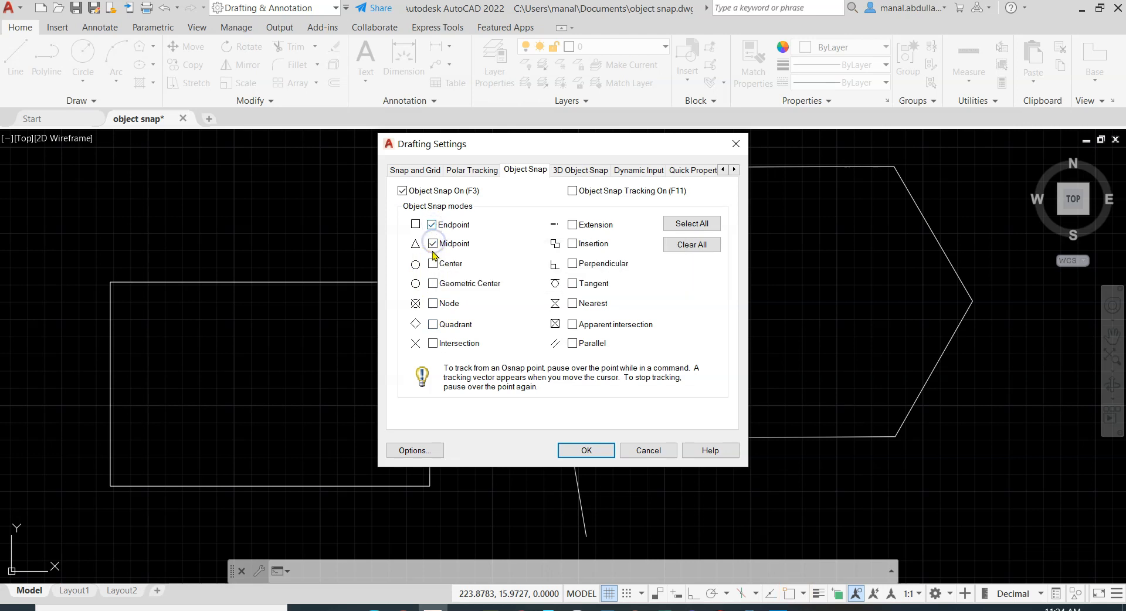
click(586, 450)
click(788, 594)
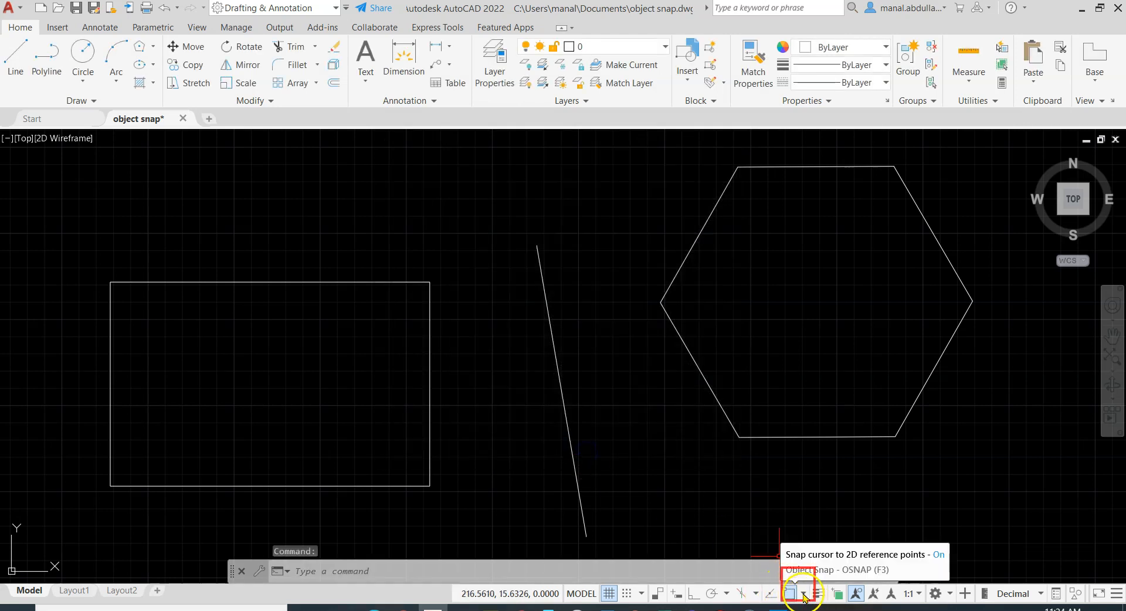
Draw three connected lines inside the rectangle, snapping to the midpoints of its upper, left, lower and right sides in order
click(804, 594)
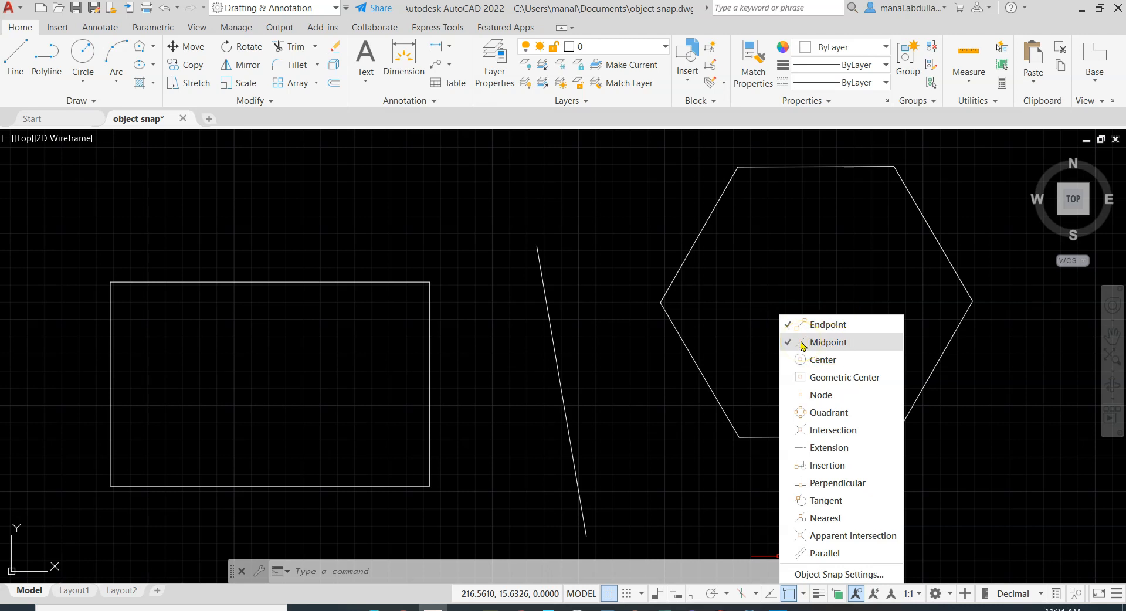
click(698, 421)
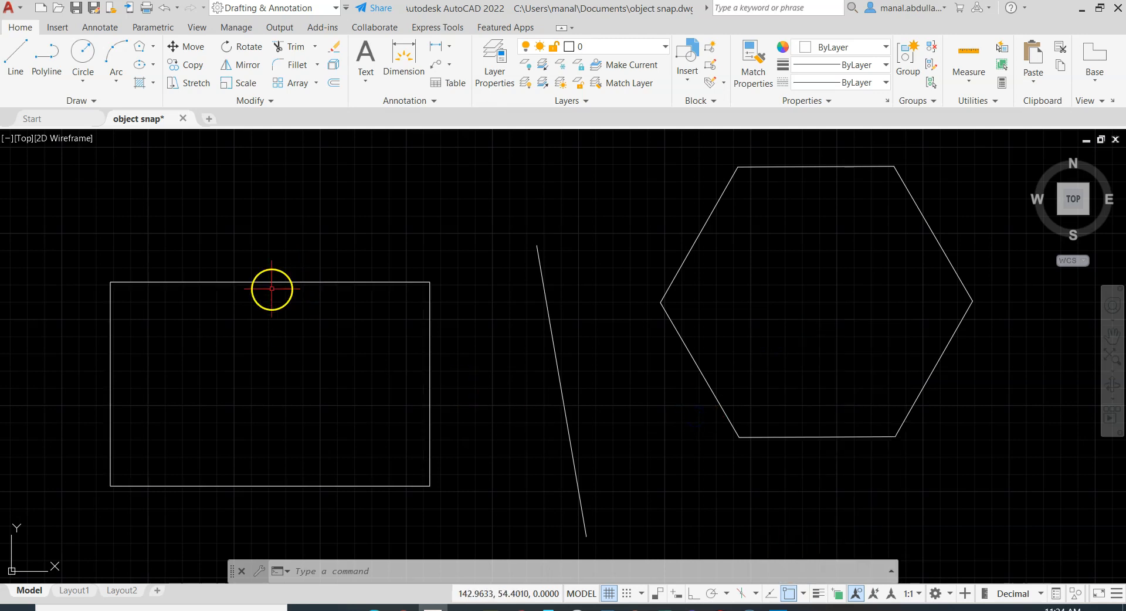
click(15, 56)
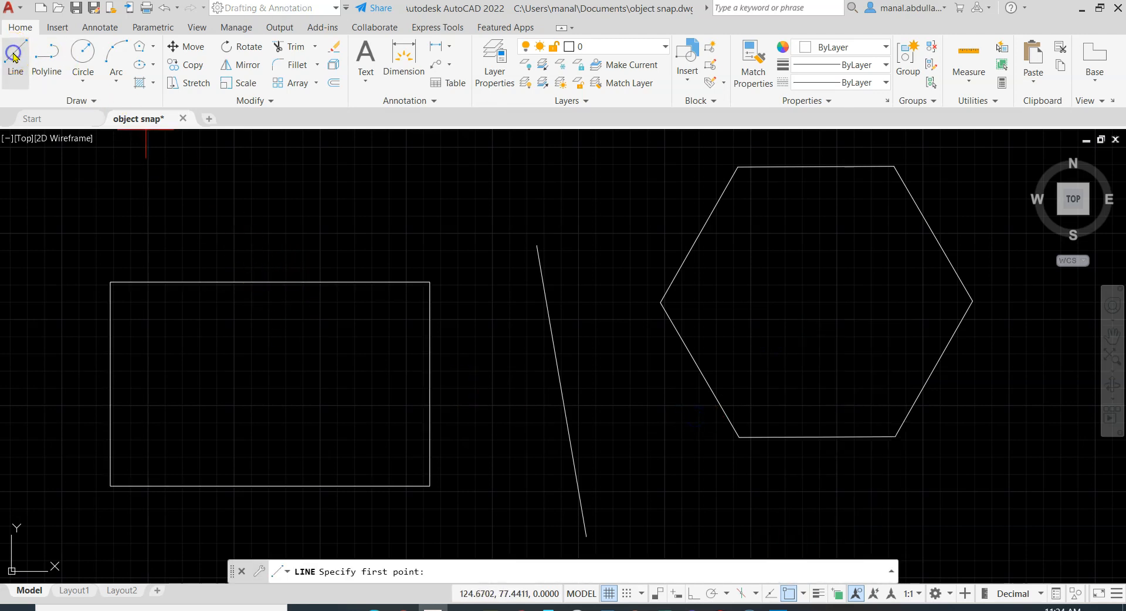
click(270, 282)
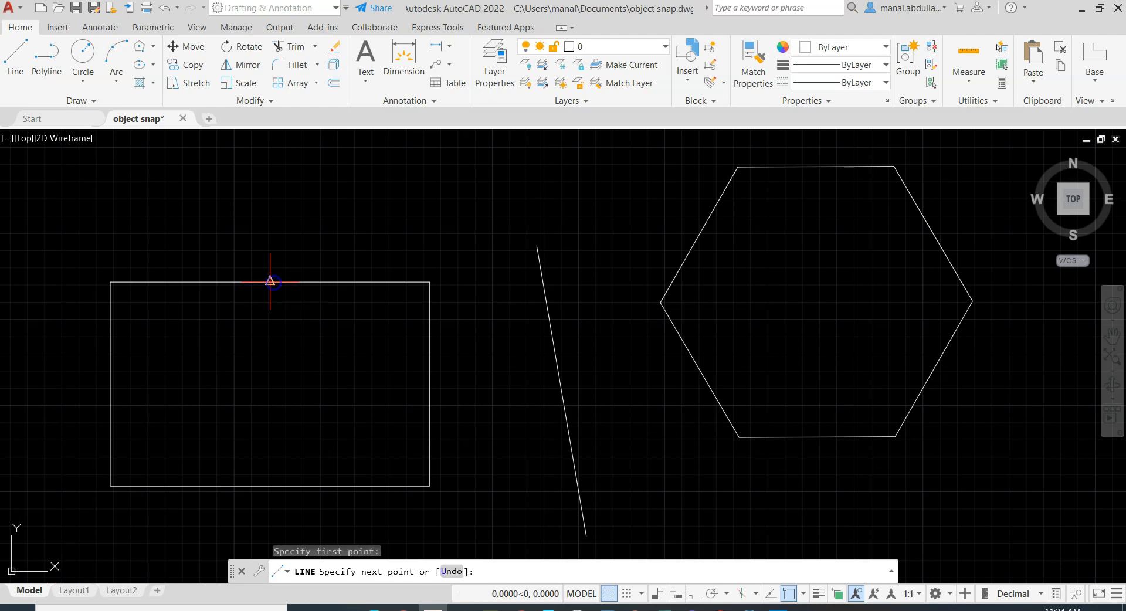
click(110, 382)
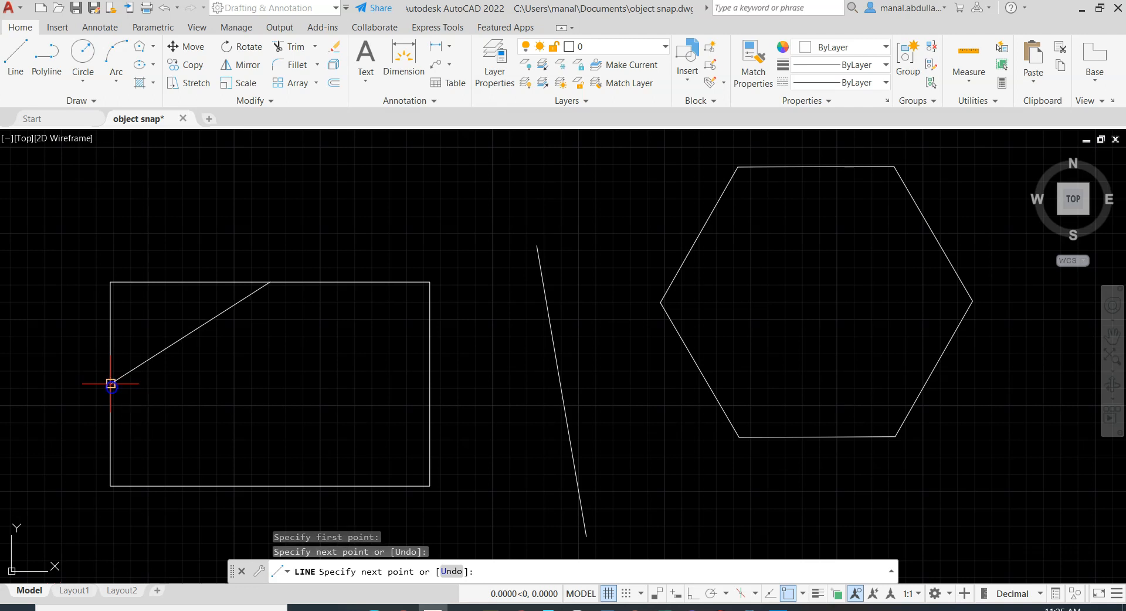
click(269, 485)
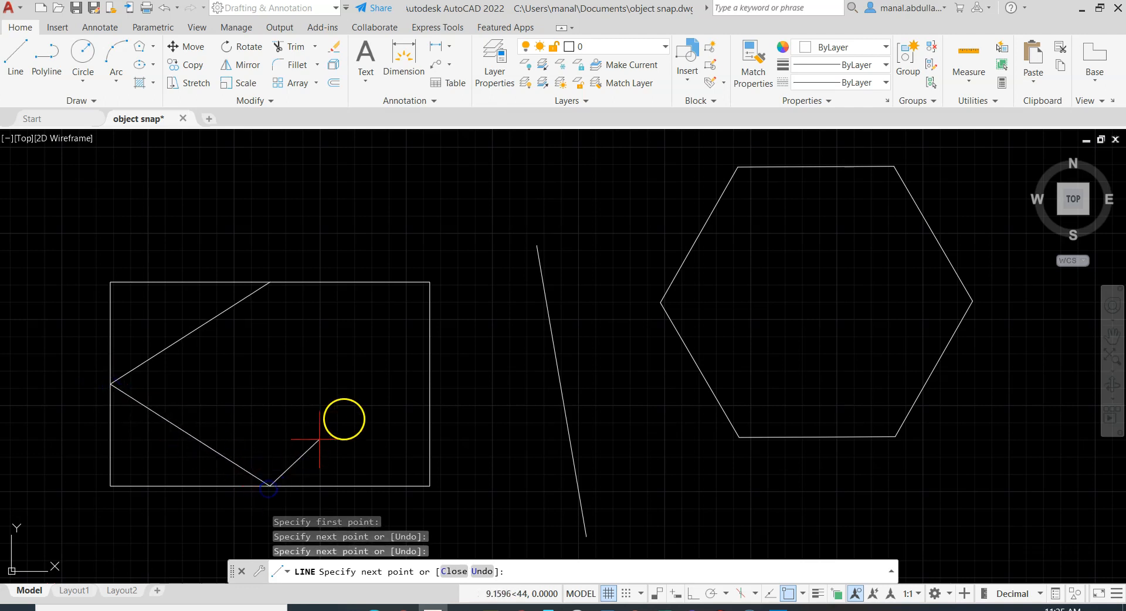
click(429, 383)
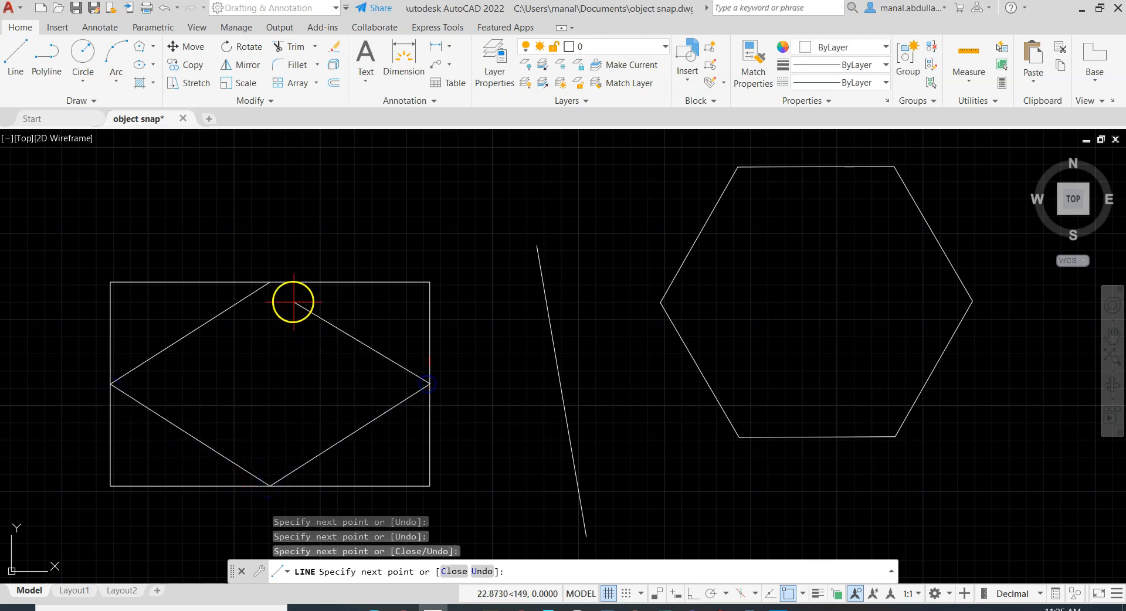
click(269, 282)
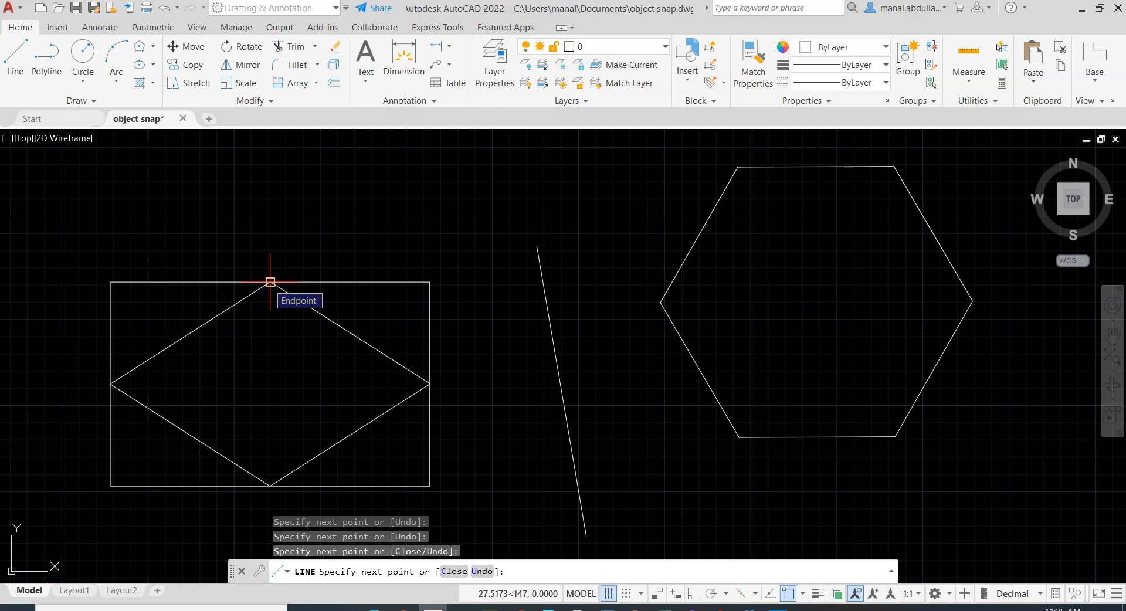
Turn the Endpoint object snap mode off and on again while the line command is running
click(803, 594)
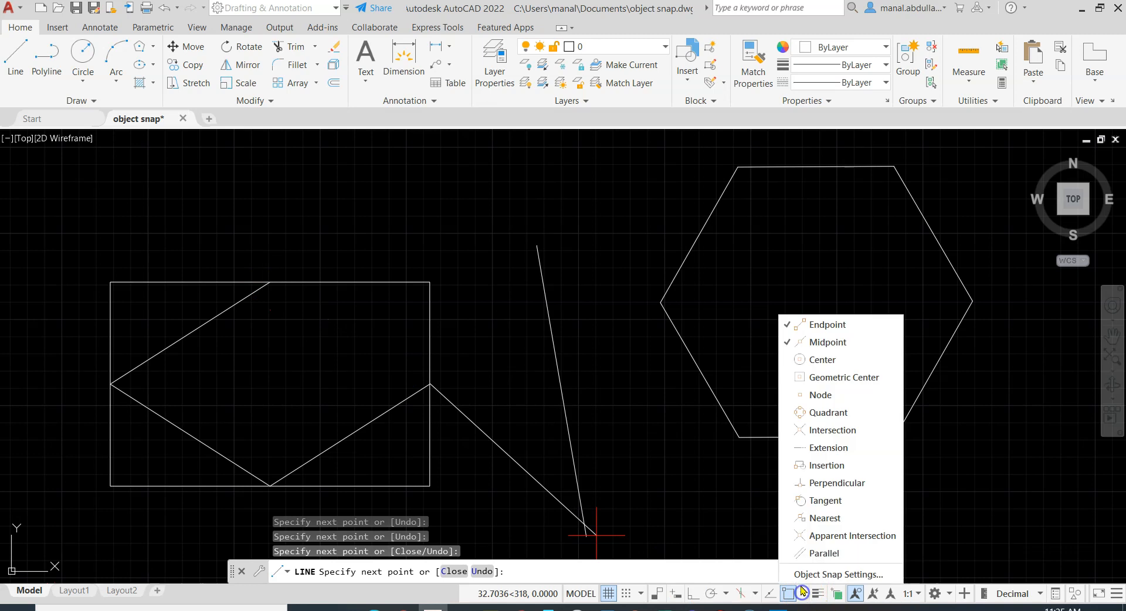
click(787, 324)
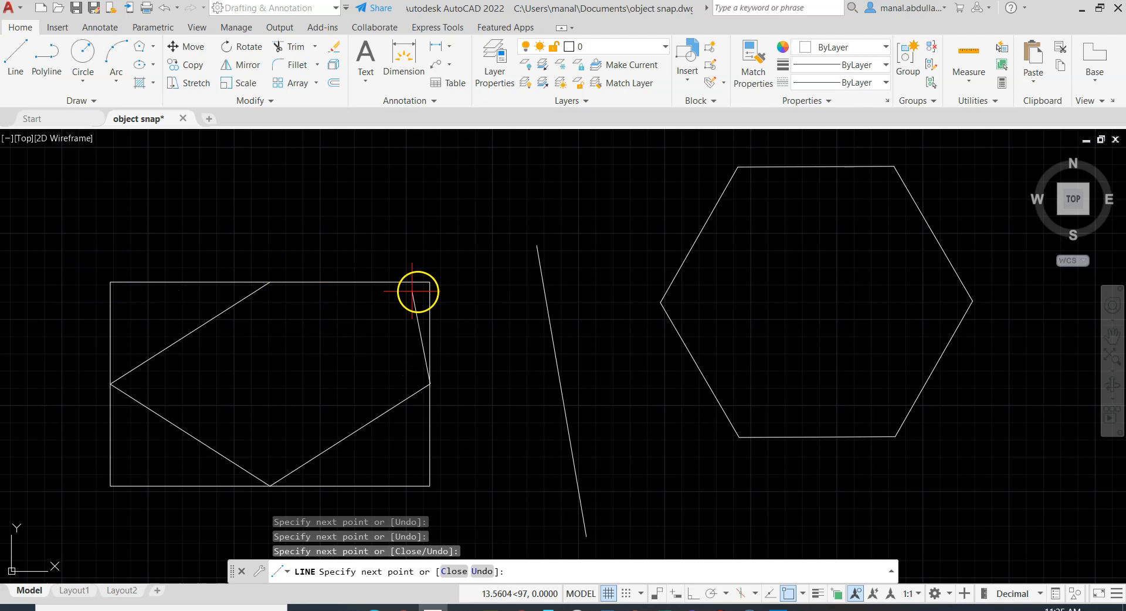
click(803, 593)
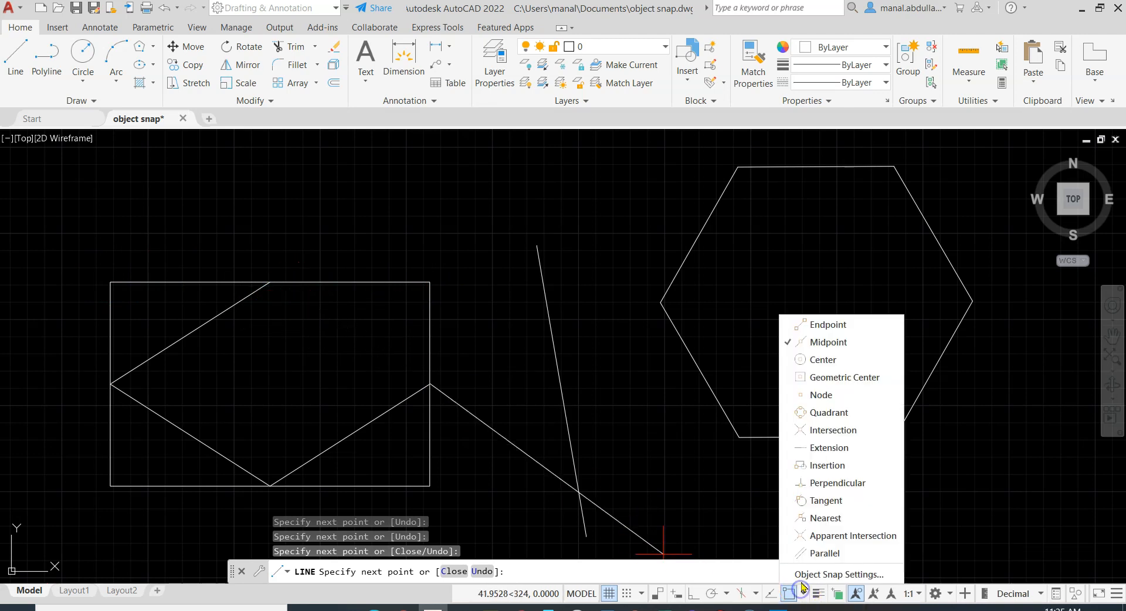
click(827, 324)
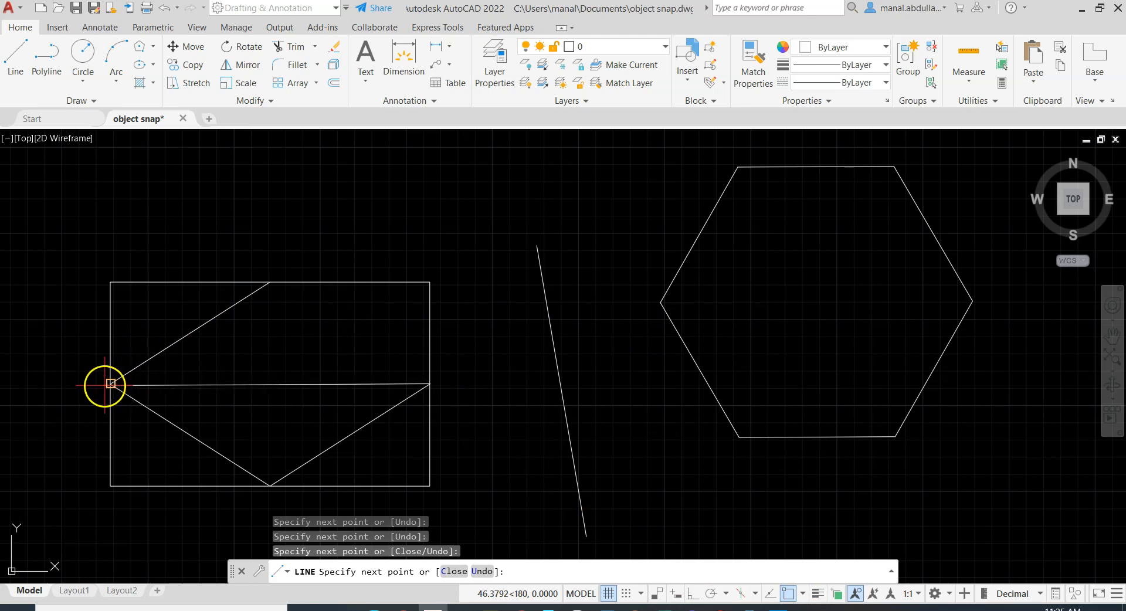
Close the diamond inside the rectangle by snapping the last line to the starting endpoint on the upper side, and end the command
click(270, 283)
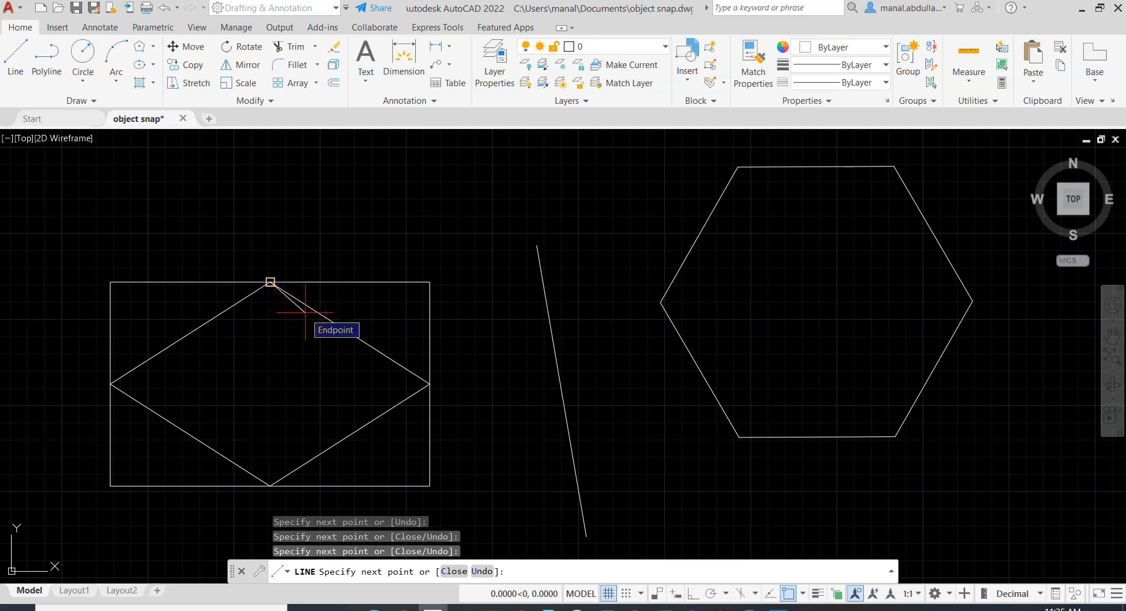
key(Escape)
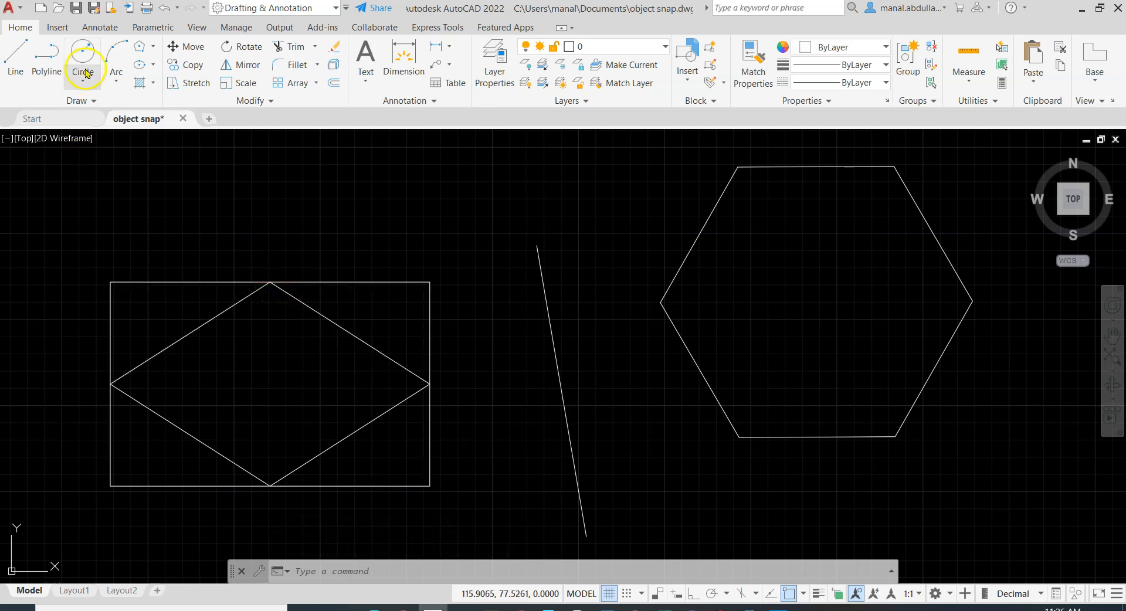
Draw a line from the slanted line's upper endpoint to the rectangle's upper right corner
click(11, 64)
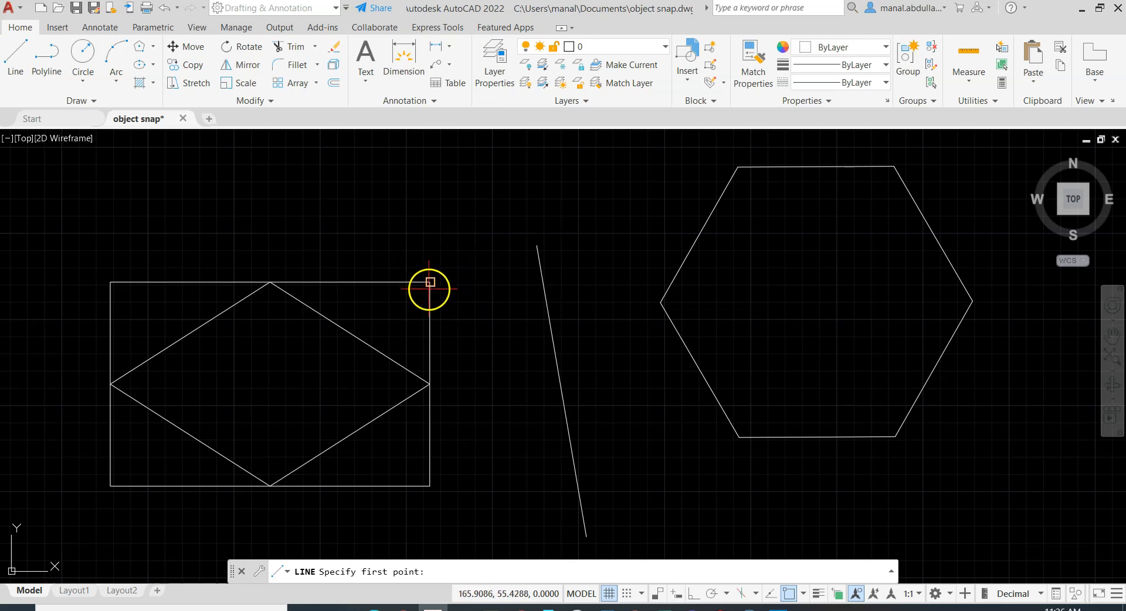
click(537, 245)
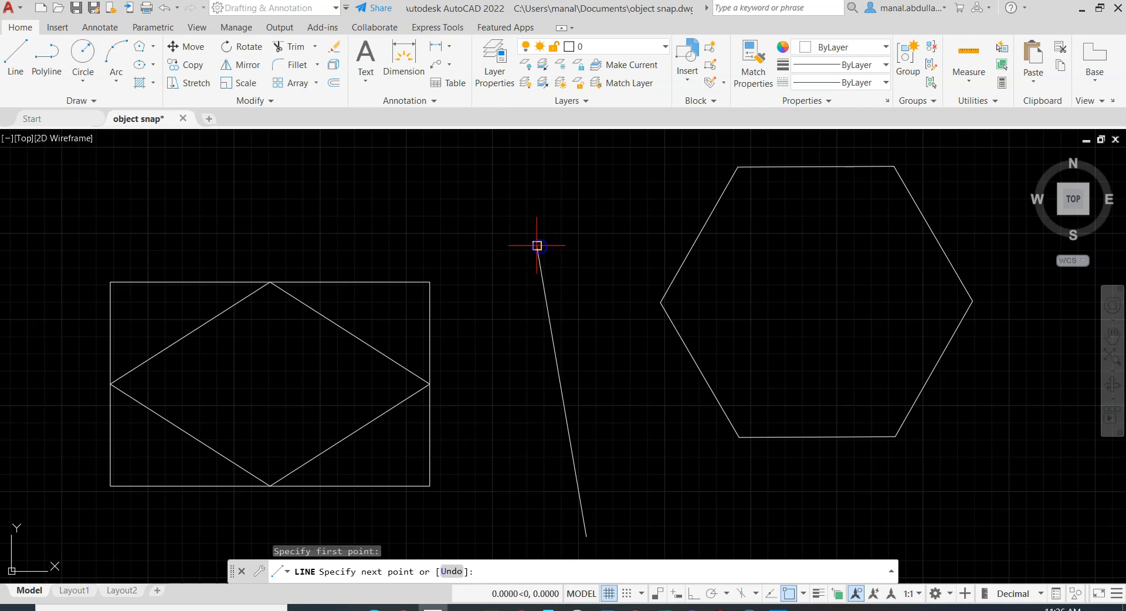
click(430, 282)
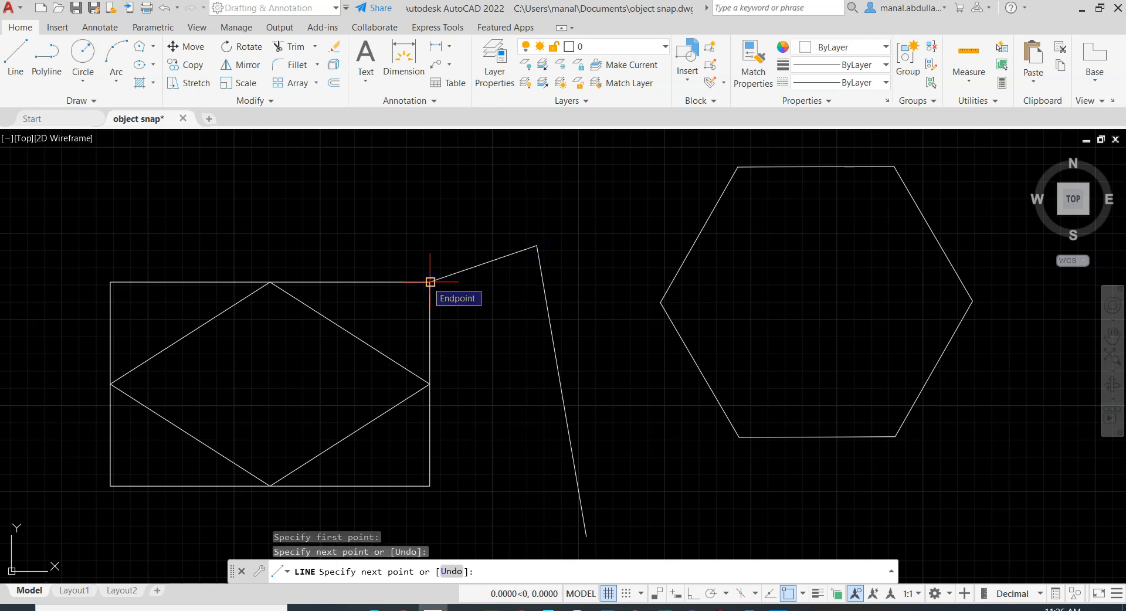
key(Escape)
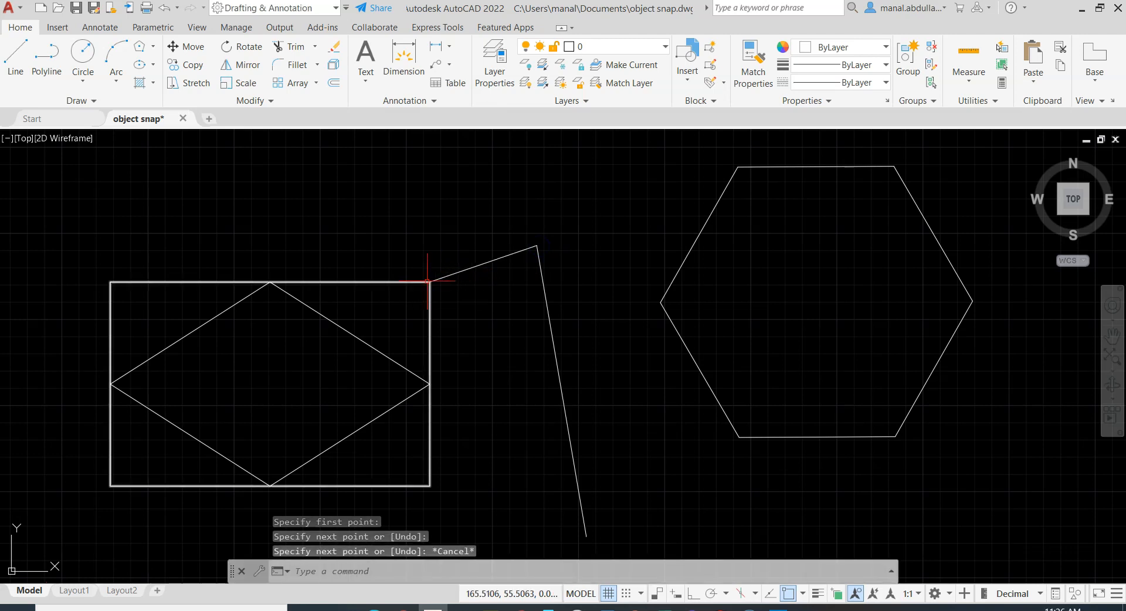
Start a line near the circle and arc, and turn on the Center object snap mode
click(802, 594)
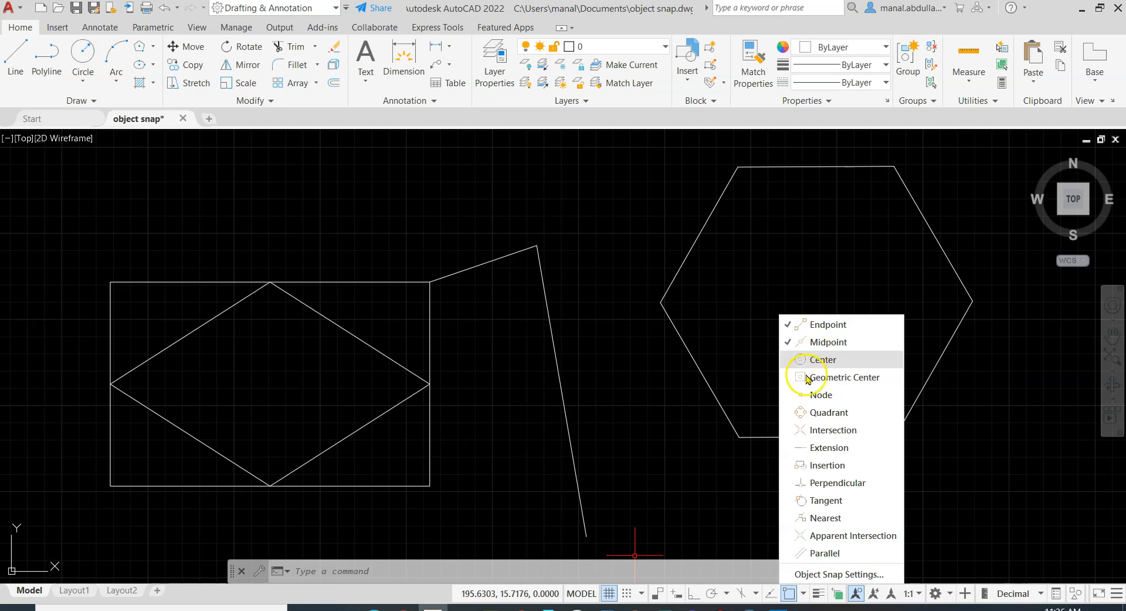
click(645, 460)
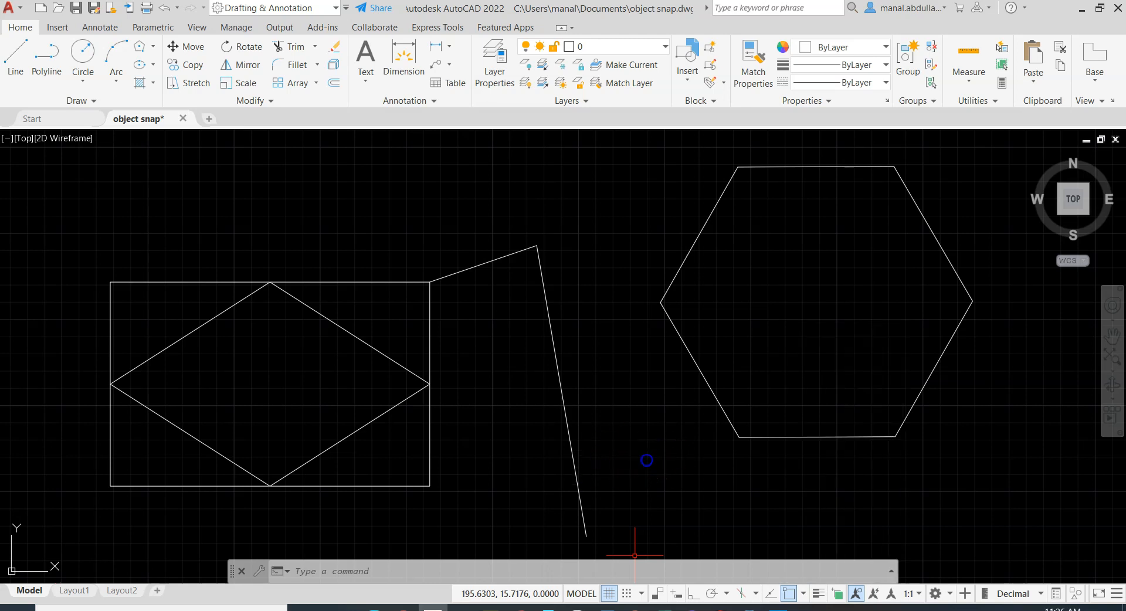
scroll(757, 466, down, 4)
scroll(422, 479, up, 2)
middle_drag(422, 479, 456, 391)
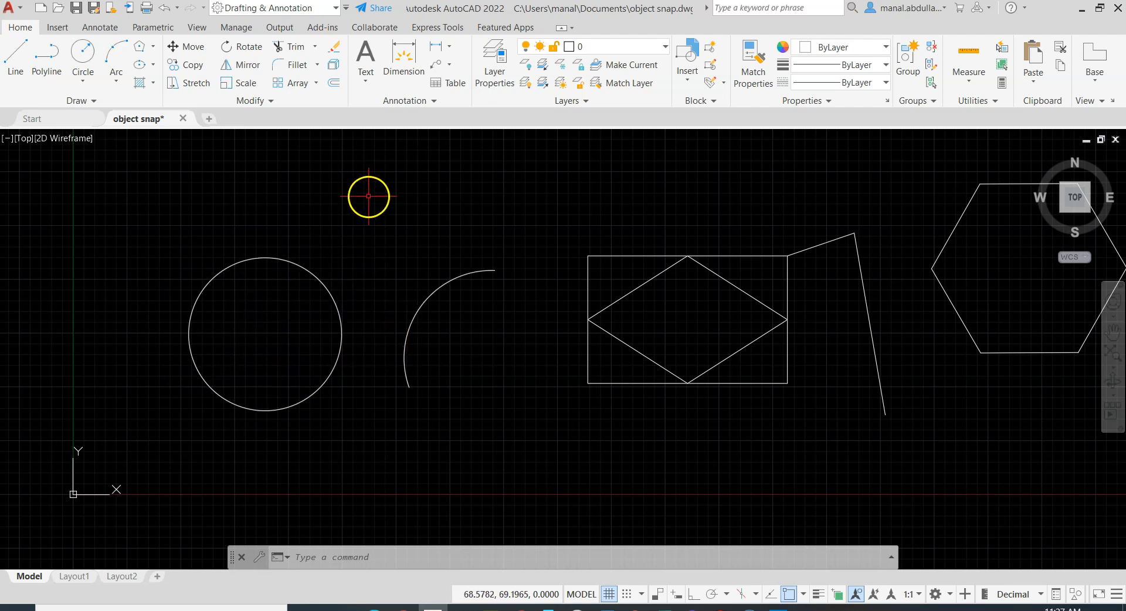
click(12, 61)
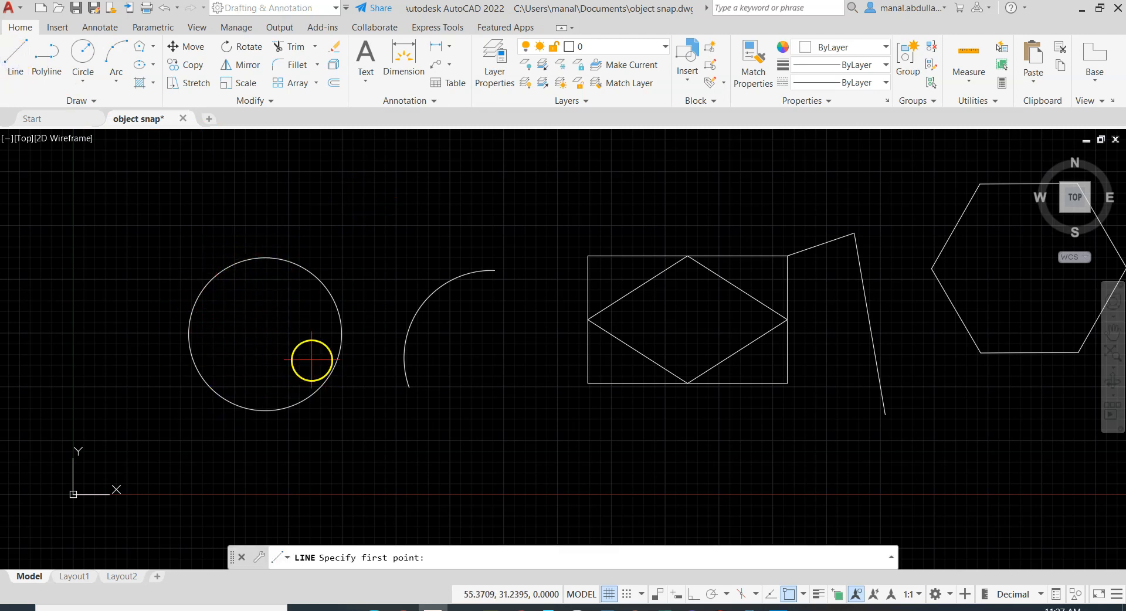
click(800, 595)
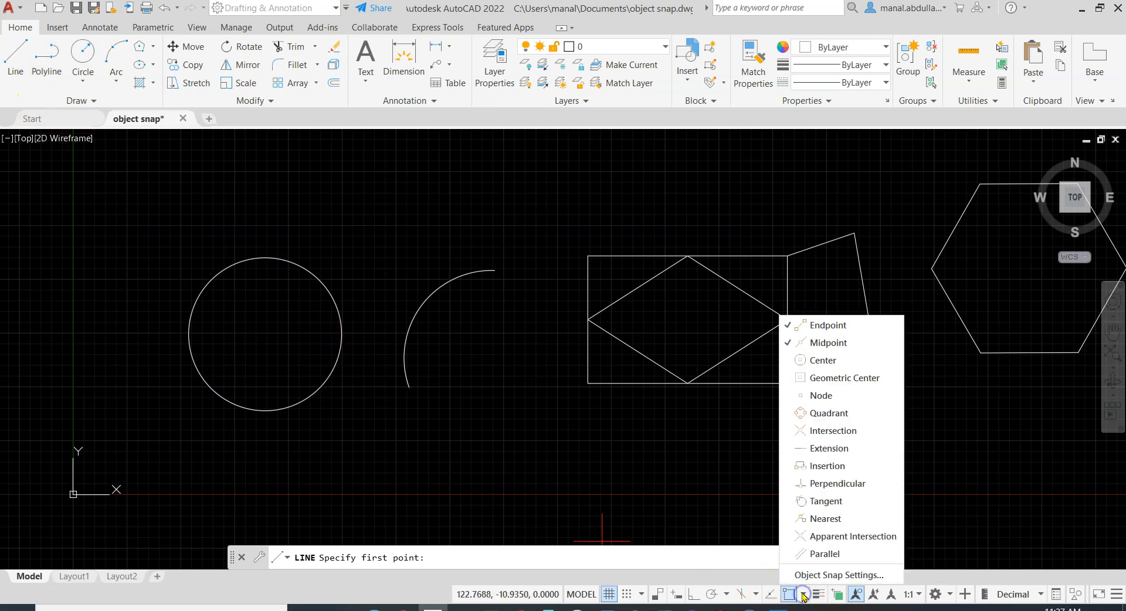
click(788, 360)
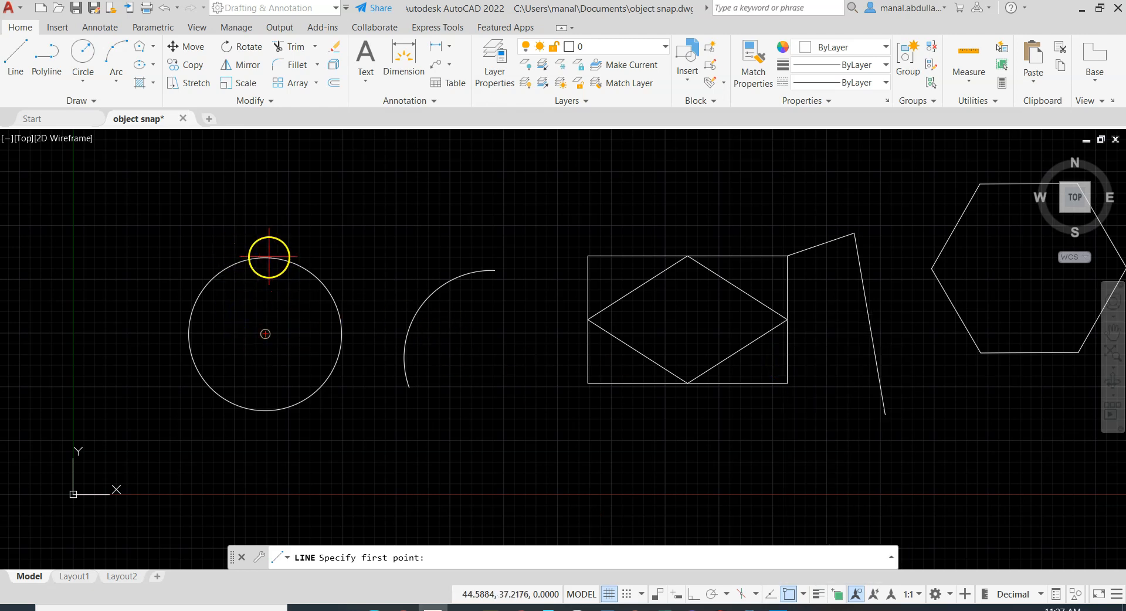
Draw the line from the circle's center to a free point outside it, just above and left of the arc
click(265, 334)
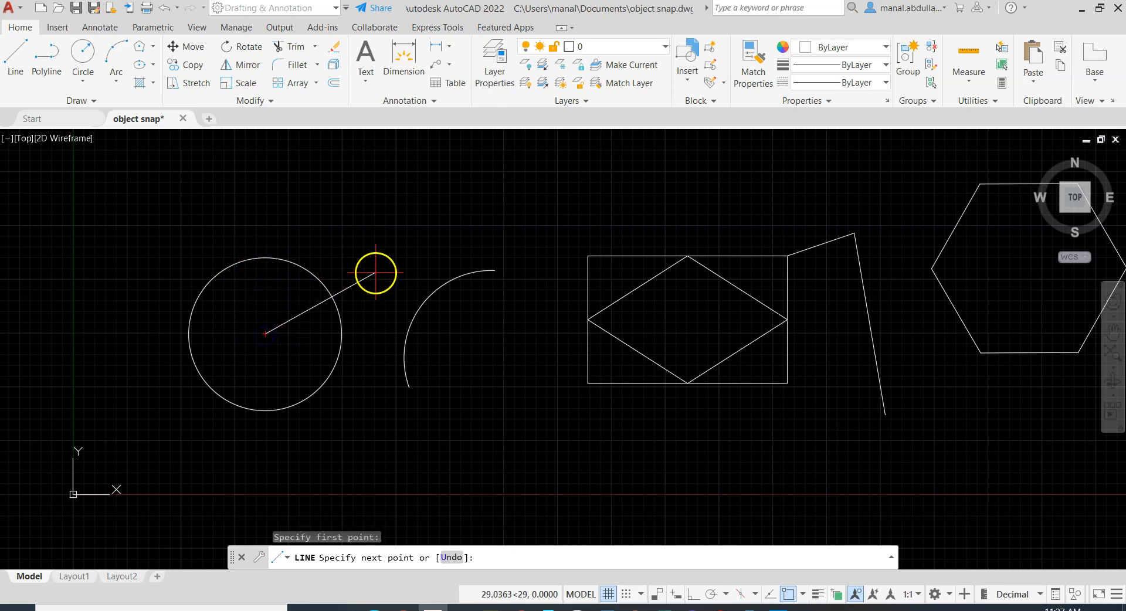
click(392, 263)
key(Return)
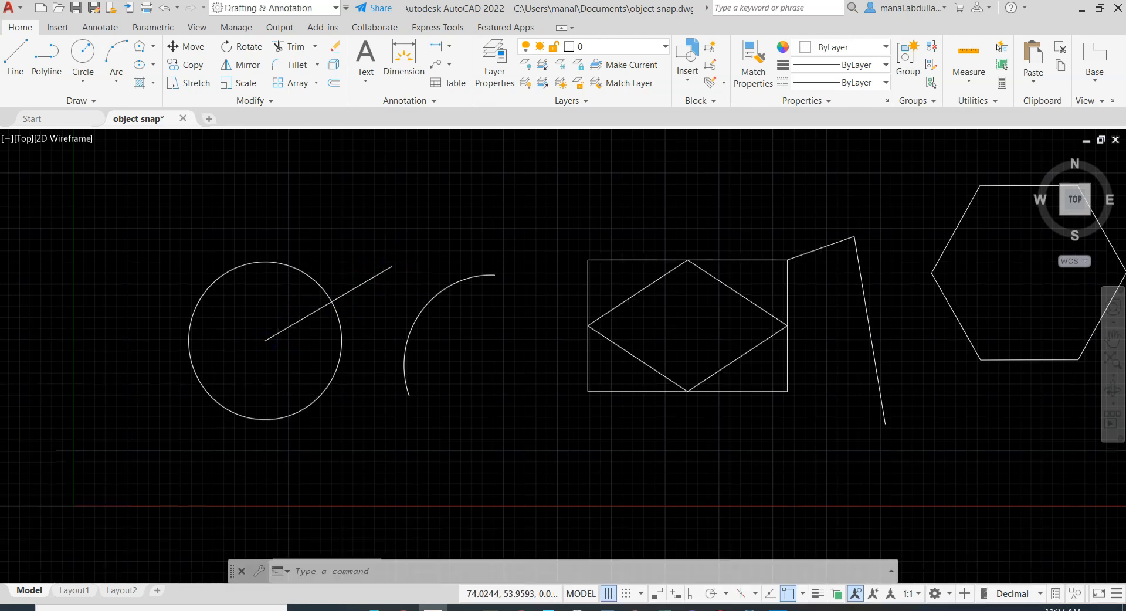
Draw a line from the arc's center to its upper endpoint
click(17, 52)
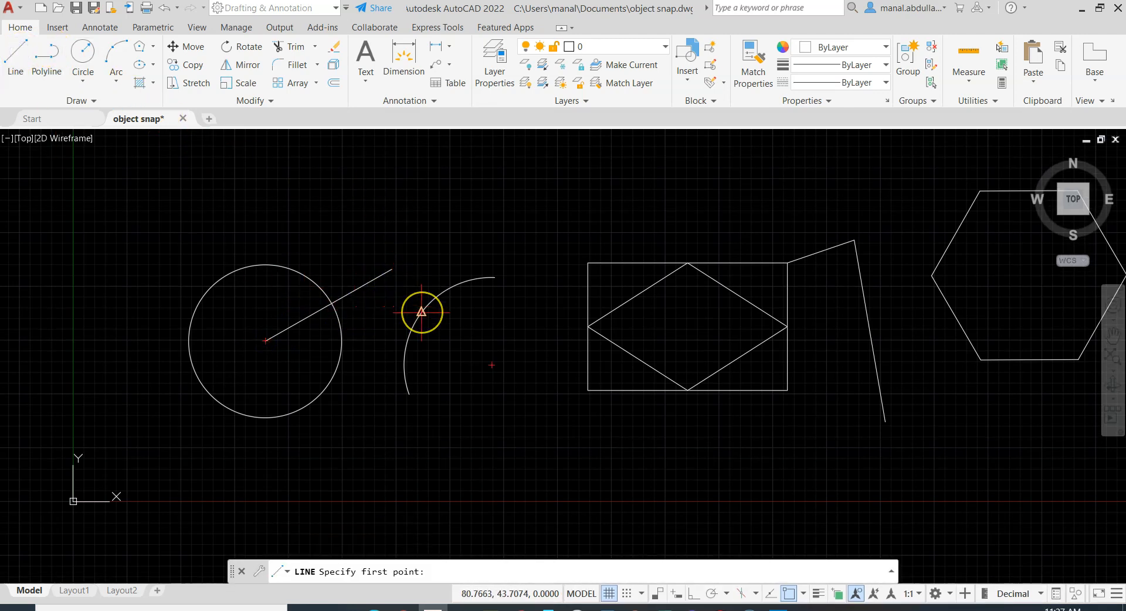
click(491, 364)
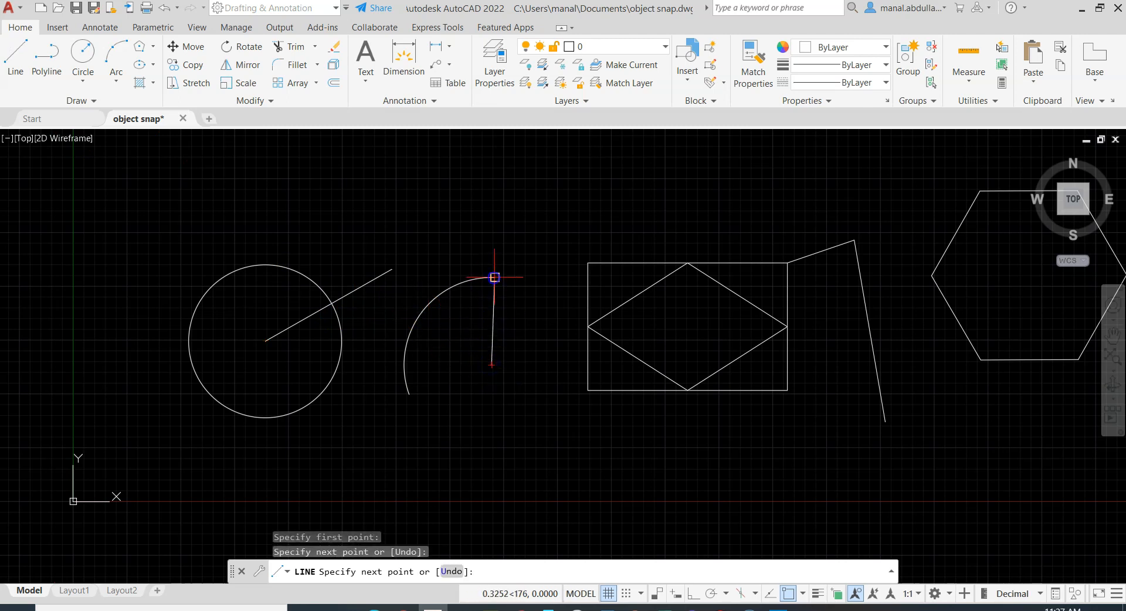
click(495, 277)
key(Return)
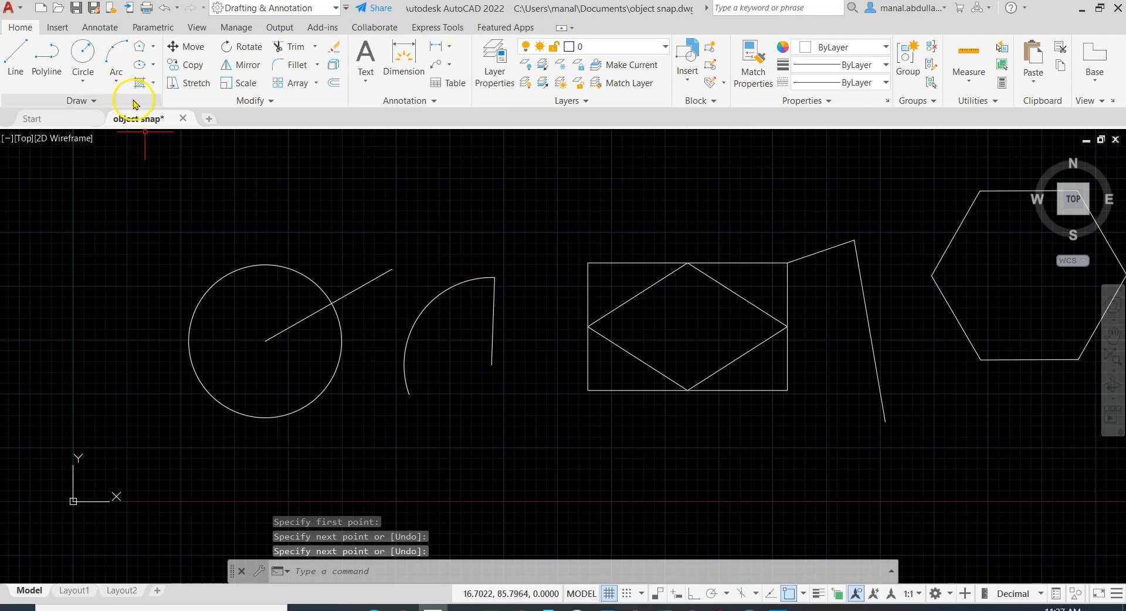
Start a new line at the rectangle and turn on the Geometric Center object snap mode
click(17, 62)
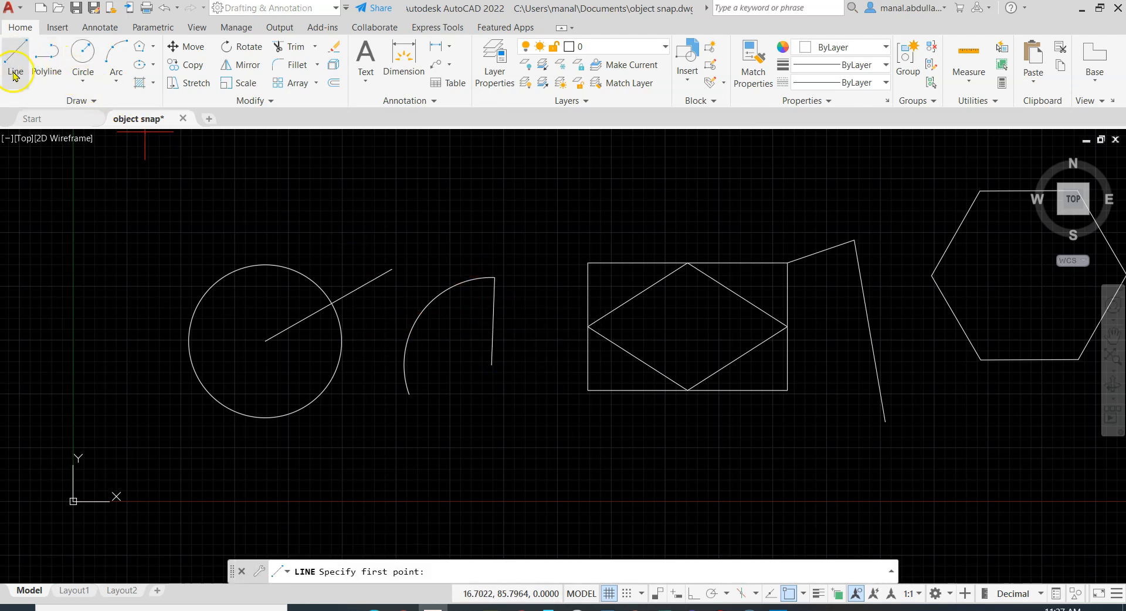
middle_drag(834, 463, 789, 465)
middle_drag(669, 468, 659, 477)
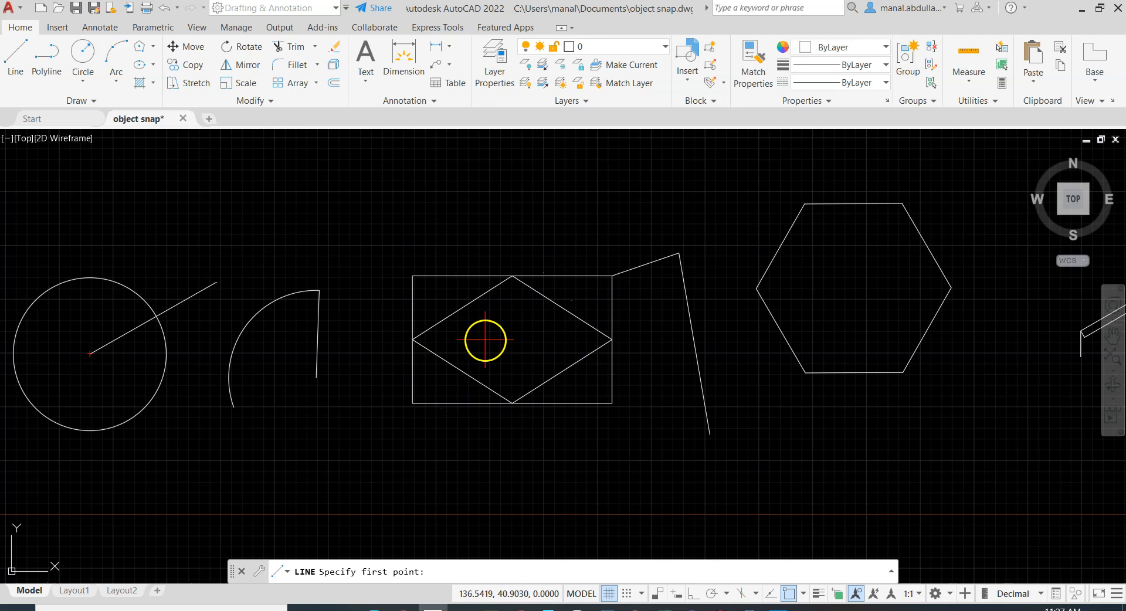
click(801, 594)
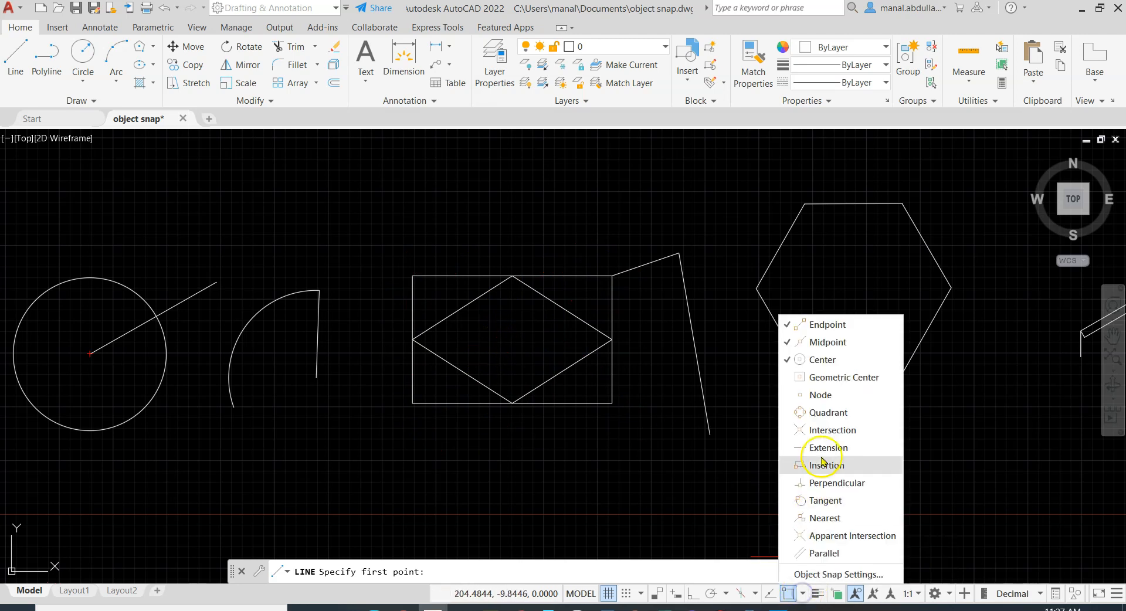
click(787, 377)
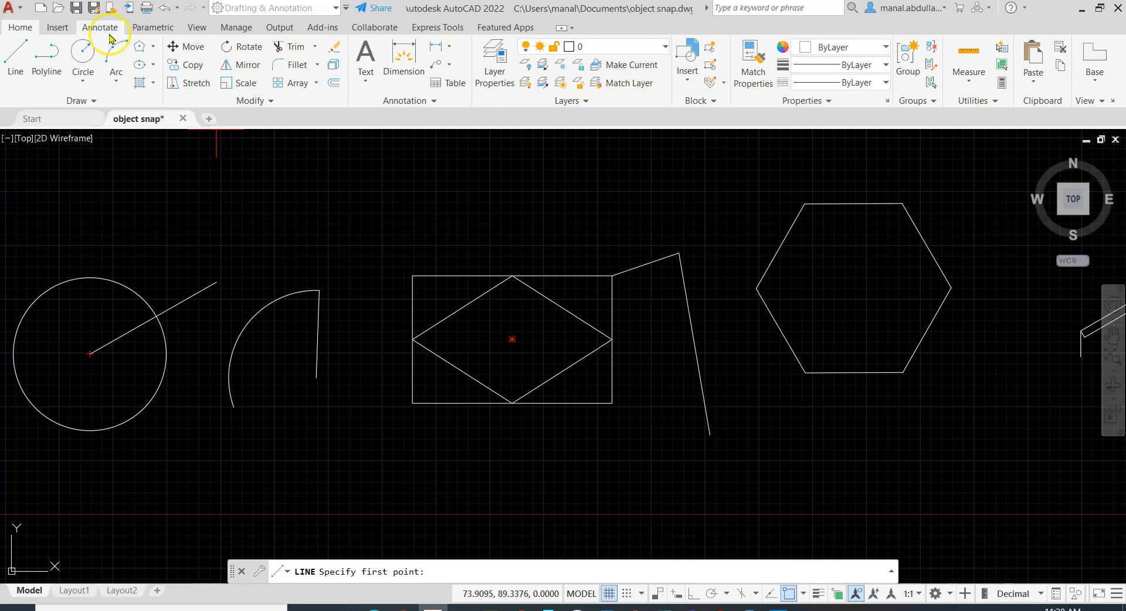
click(152, 45)
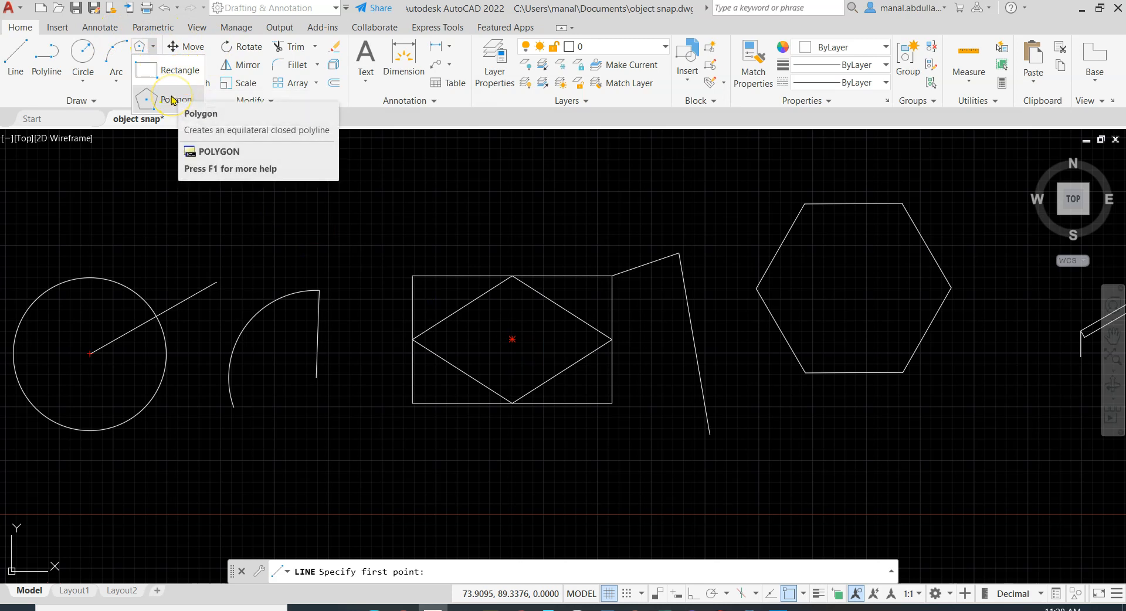
click(88, 100)
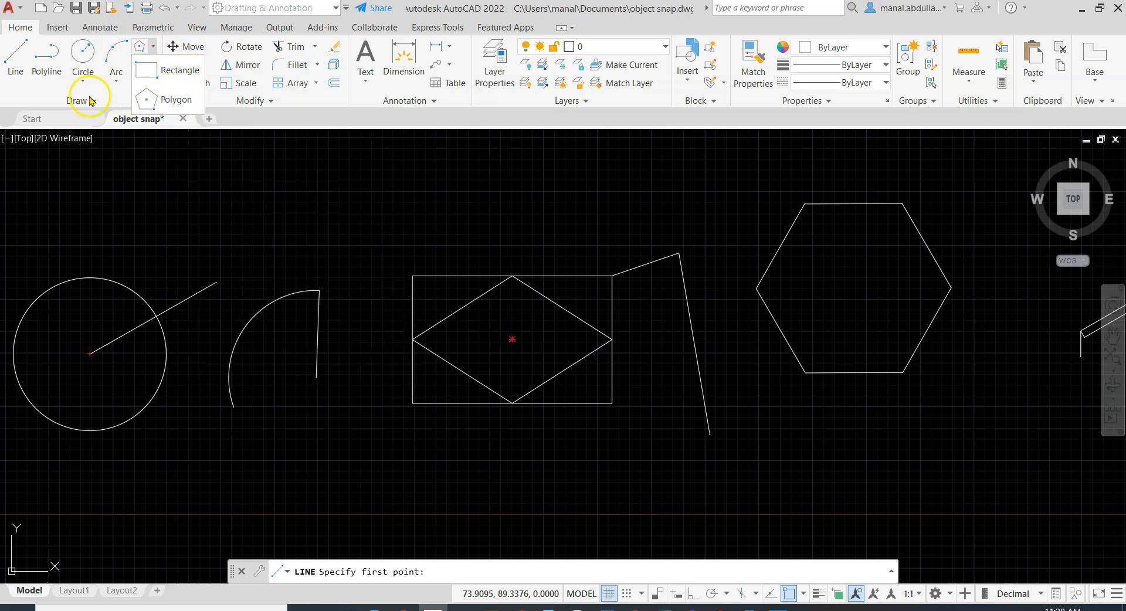
Draw a closed four-sided shape from separate lines above the circle, arc and rectangle, with Ortho on and its left side slanted
click(47, 74)
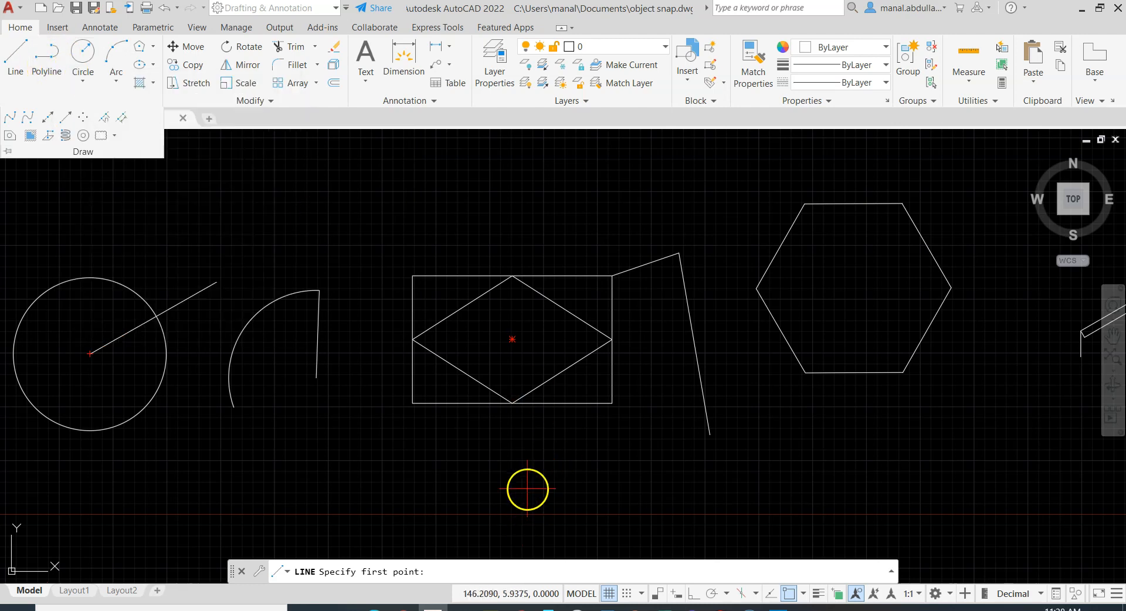
key(Escape)
click(15, 63)
scroll(423, 258, down, 2)
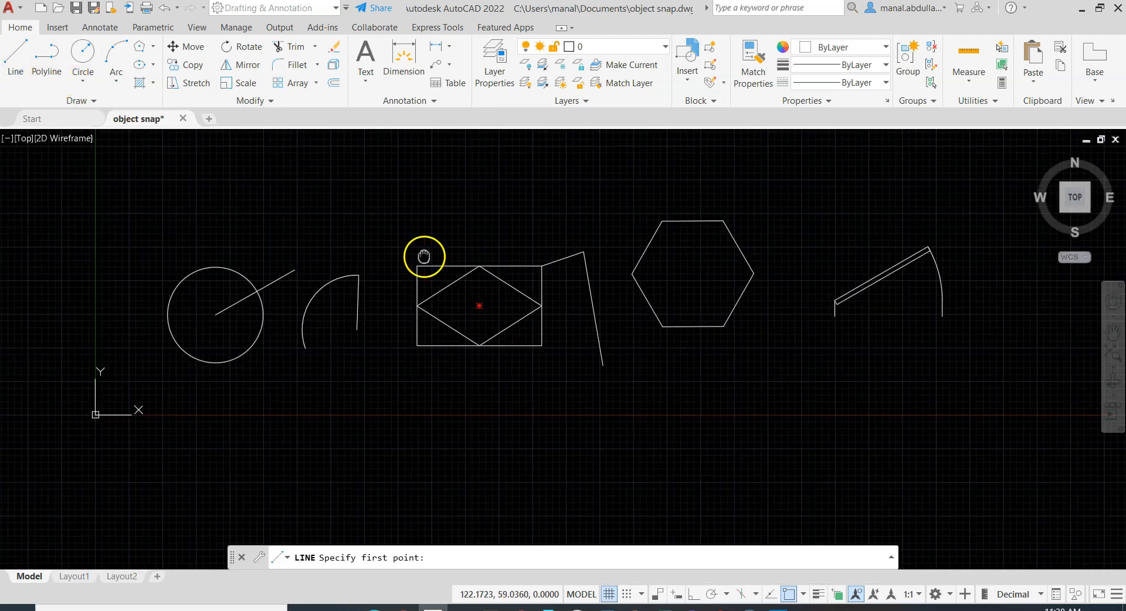
middle_drag(422, 253, 456, 342)
click(331, 187)
key(F8)
click(492, 188)
click(492, 302)
click(344, 299)
click(331, 187)
key(Return)
Select the right and lower sides of the new four-sided shape to check whether its lines are separate objects, and clear the selection
click(492, 244)
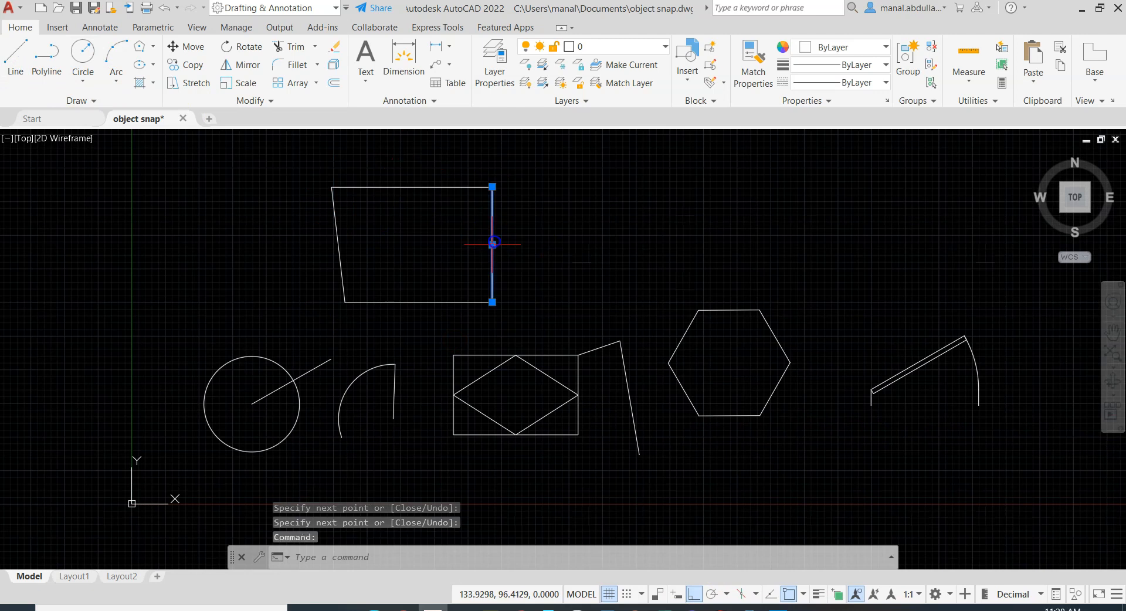
click(440, 305)
click(425, 302)
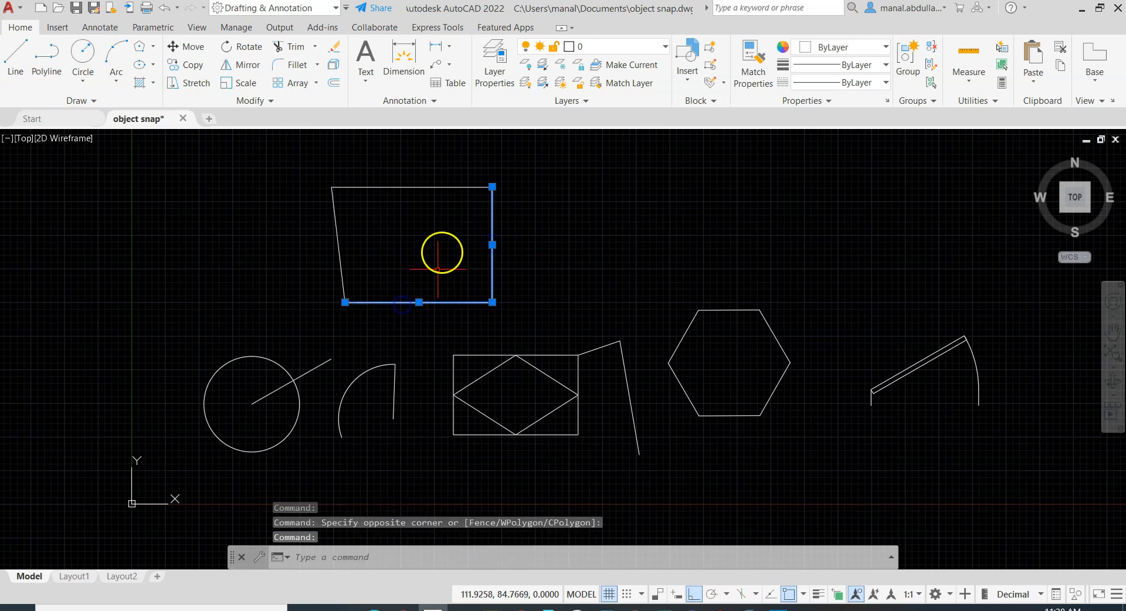
key(Escape)
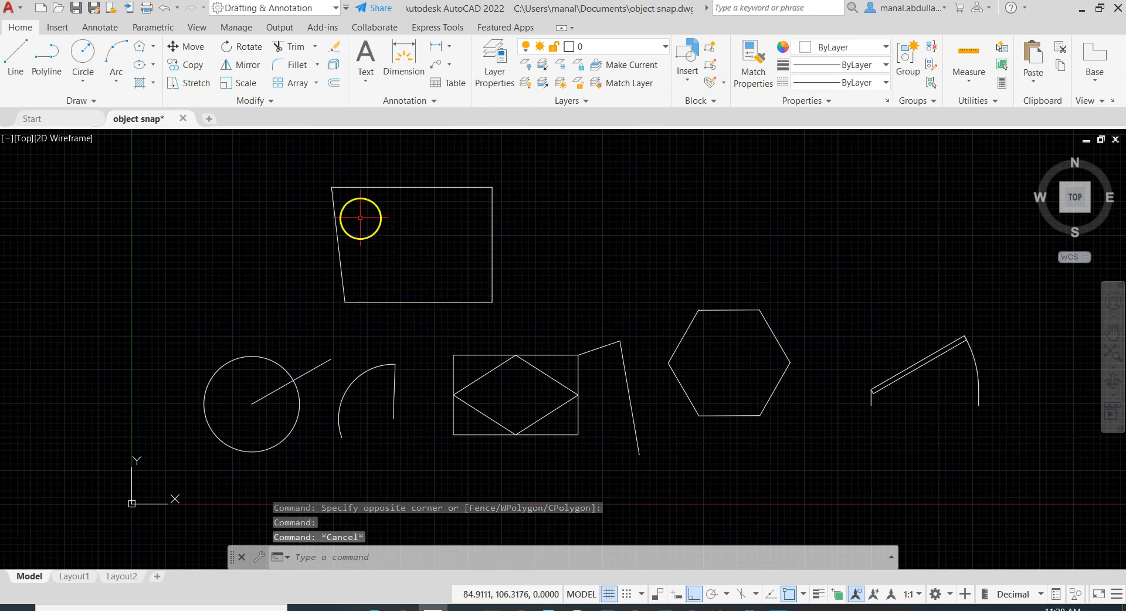
Try to snap a new line to the geometric center of the unjoined four-sided shape, checking the active object snap modes
click(13, 59)
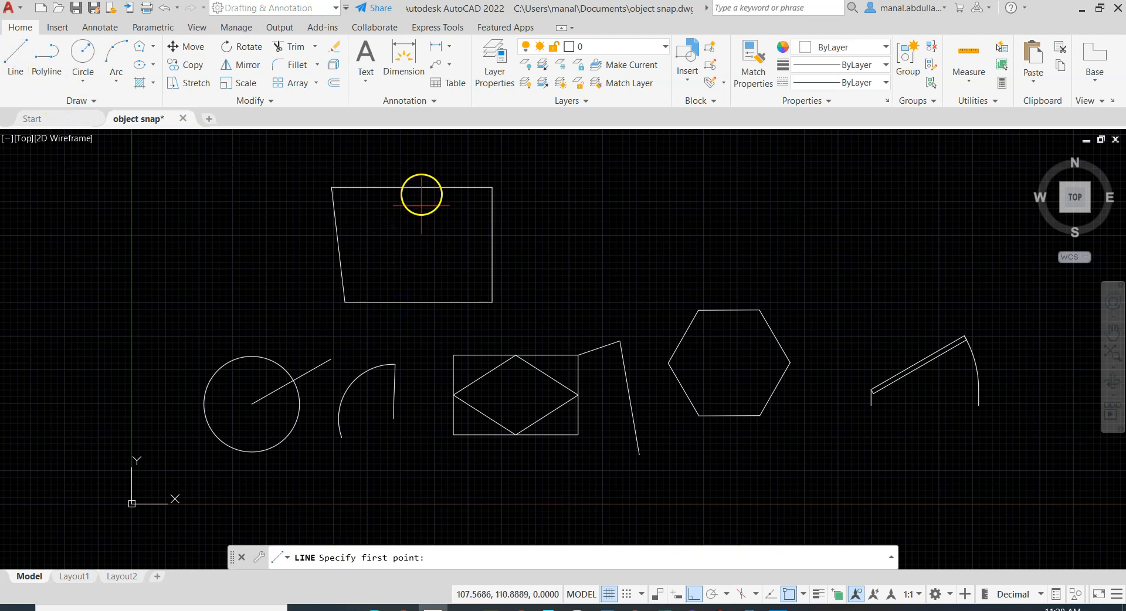
click(802, 594)
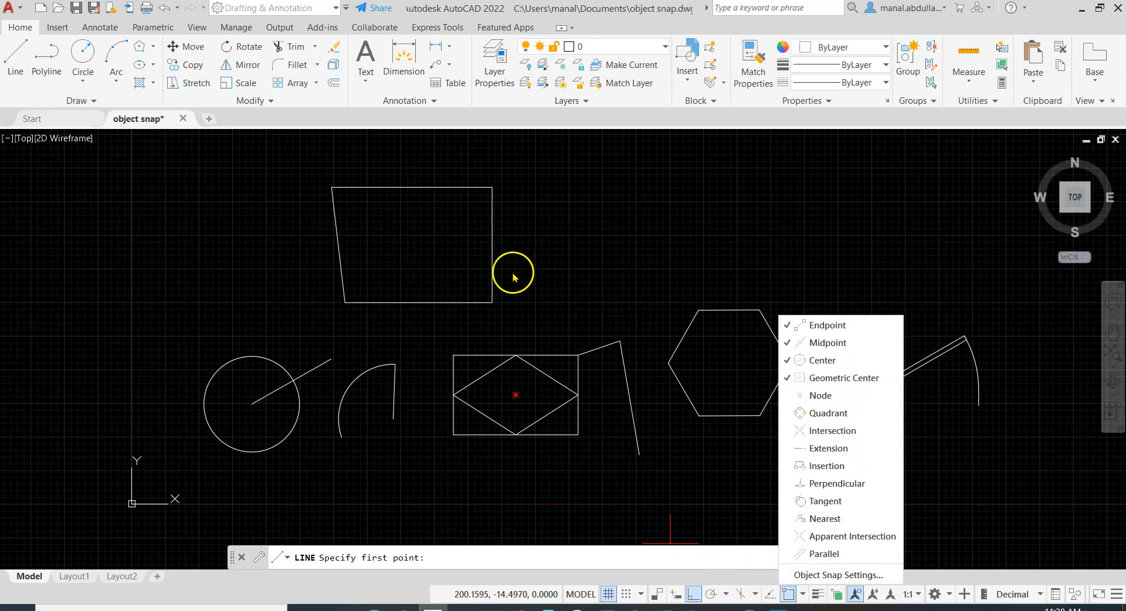
click(415, 251)
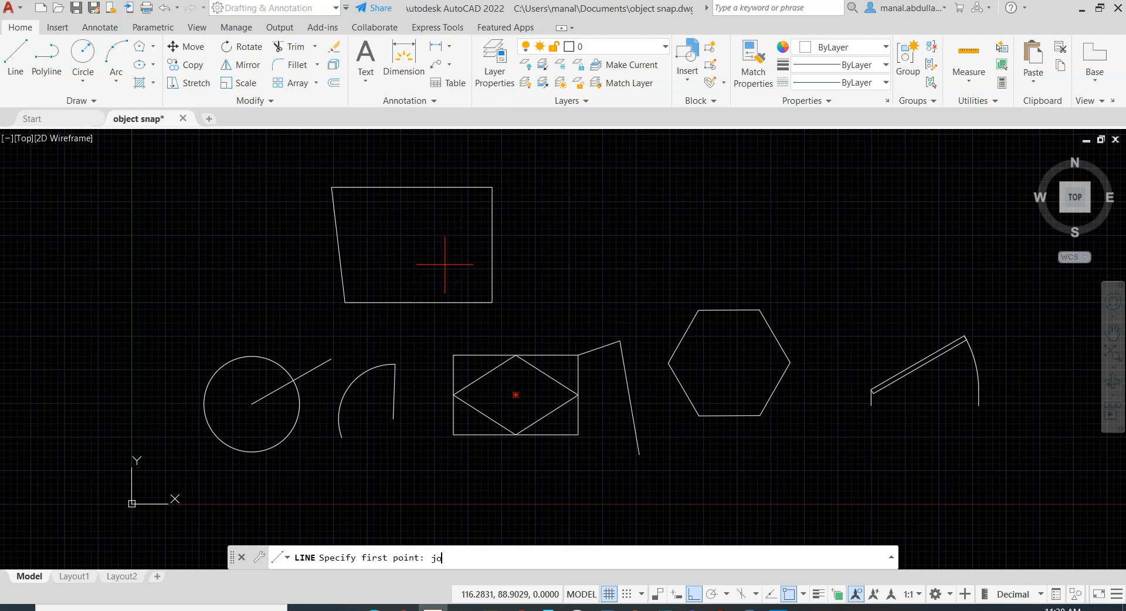
Join the four lines of the new shape into one polyline and check it by selecting it
key(Return)
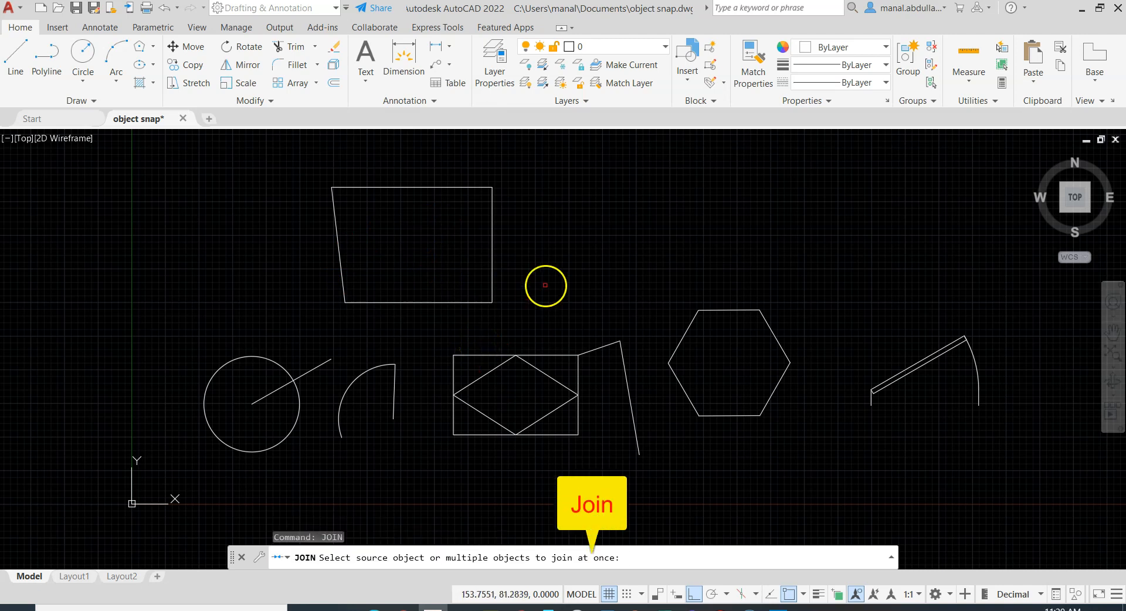
drag(545, 161, 312, 316)
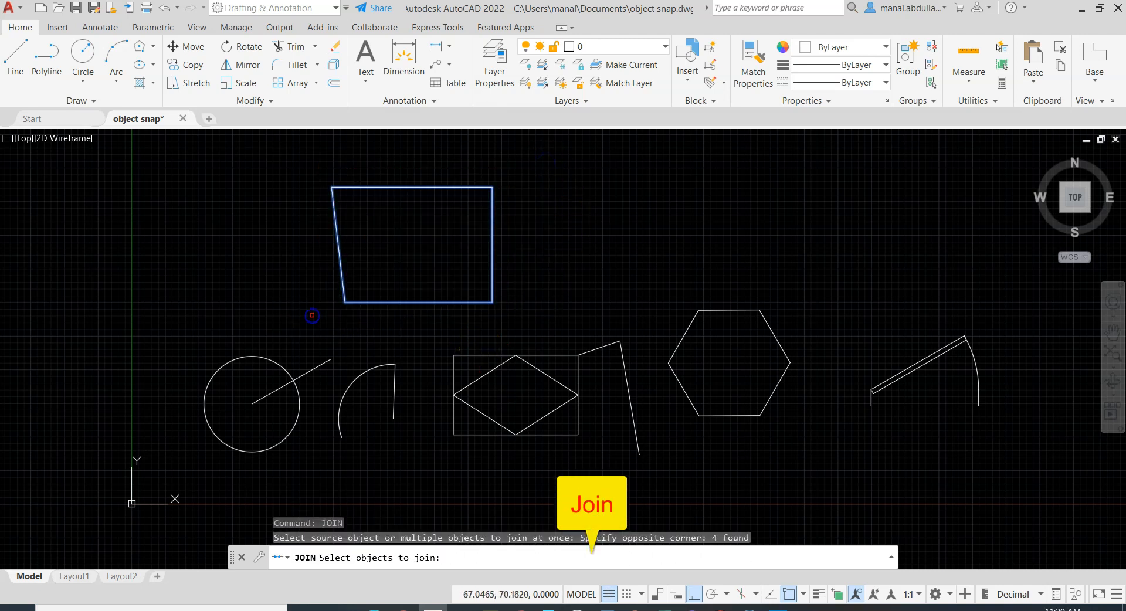
key(Return)
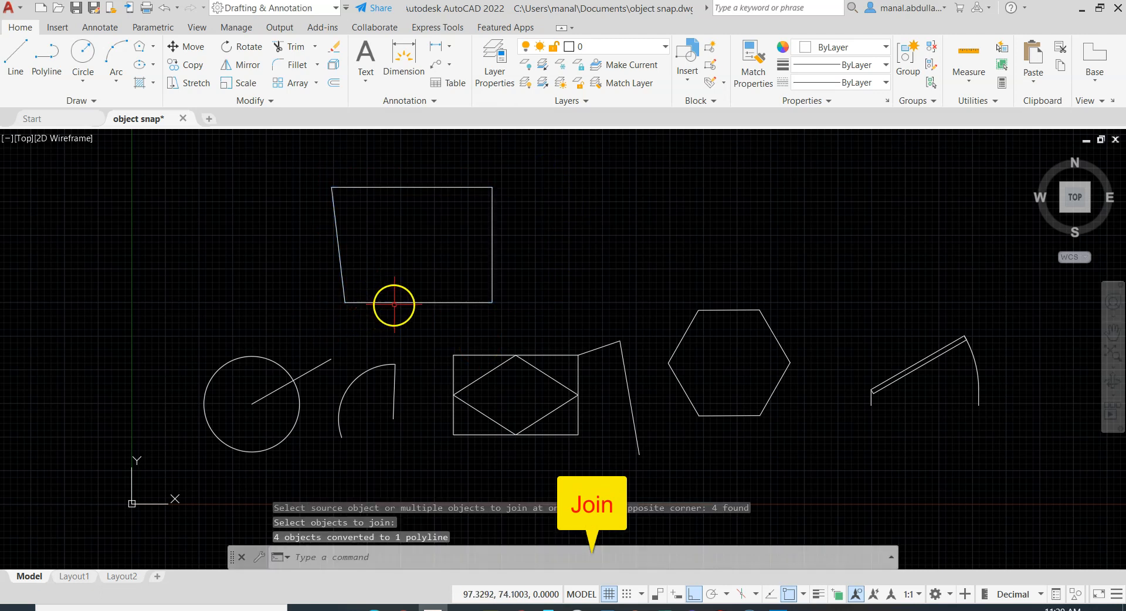
click(397, 302)
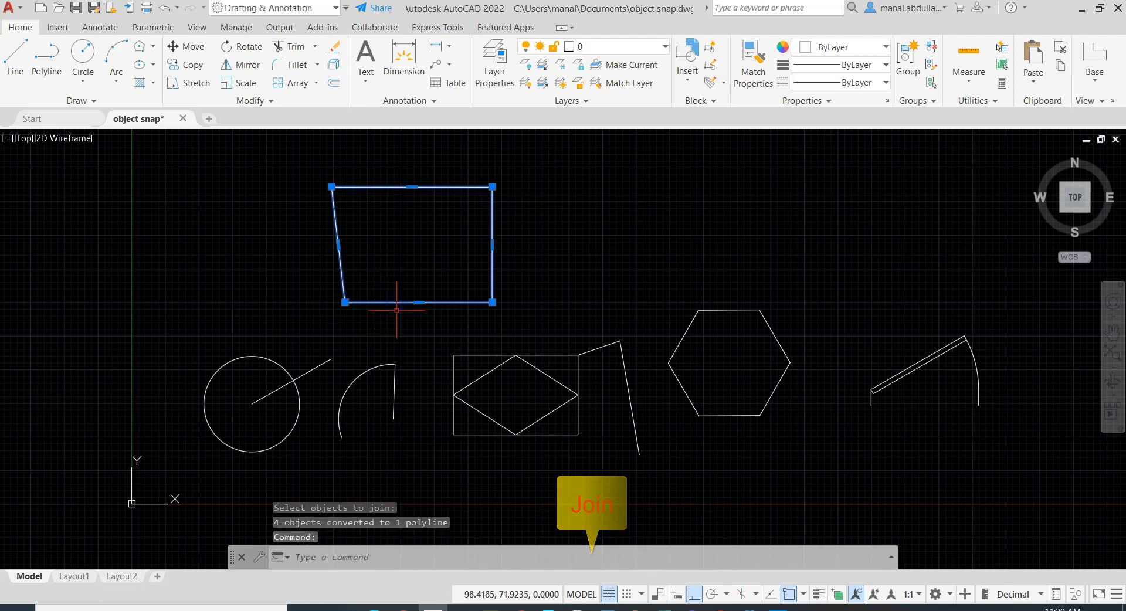
key(Escape)
Check the Geometric Center snap on the joined four-sided shape and the hexagon with a new line, and cancel the line
click(8, 61)
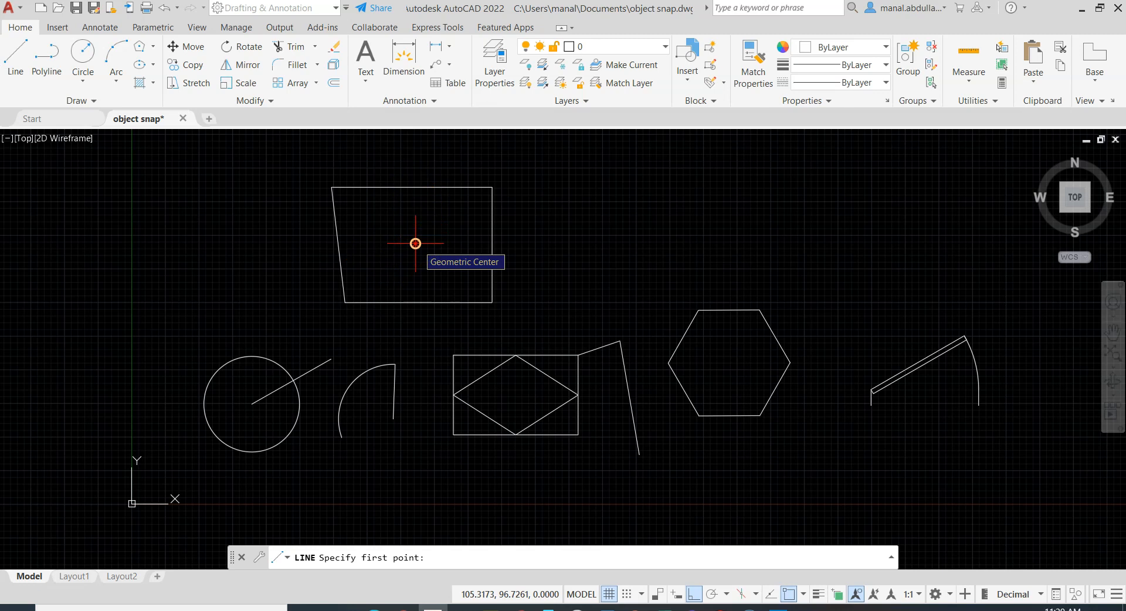
click(152, 46)
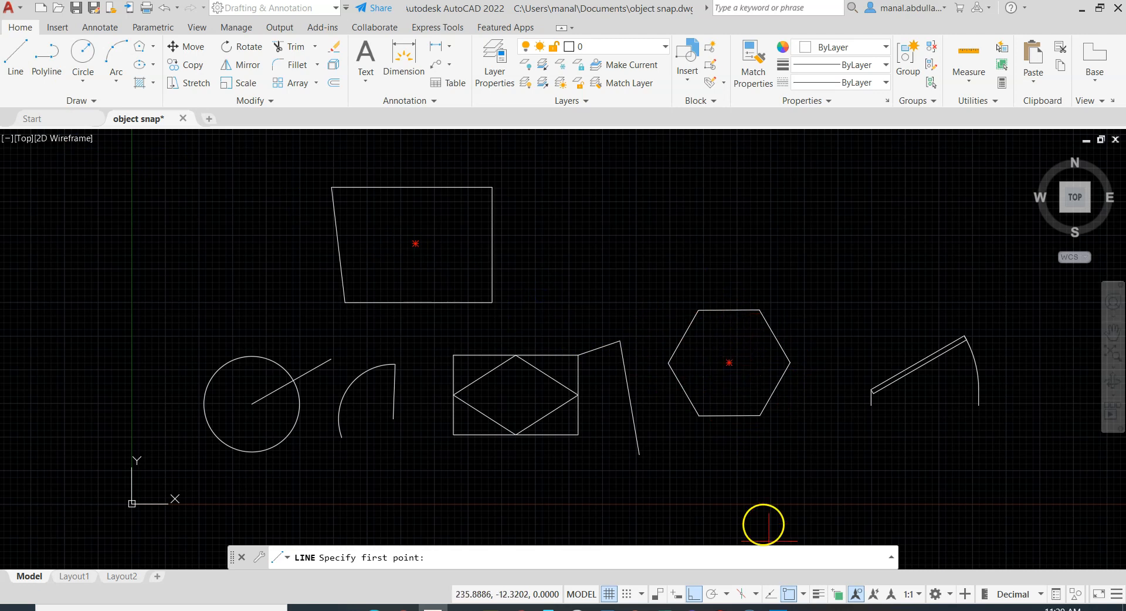
click(802, 596)
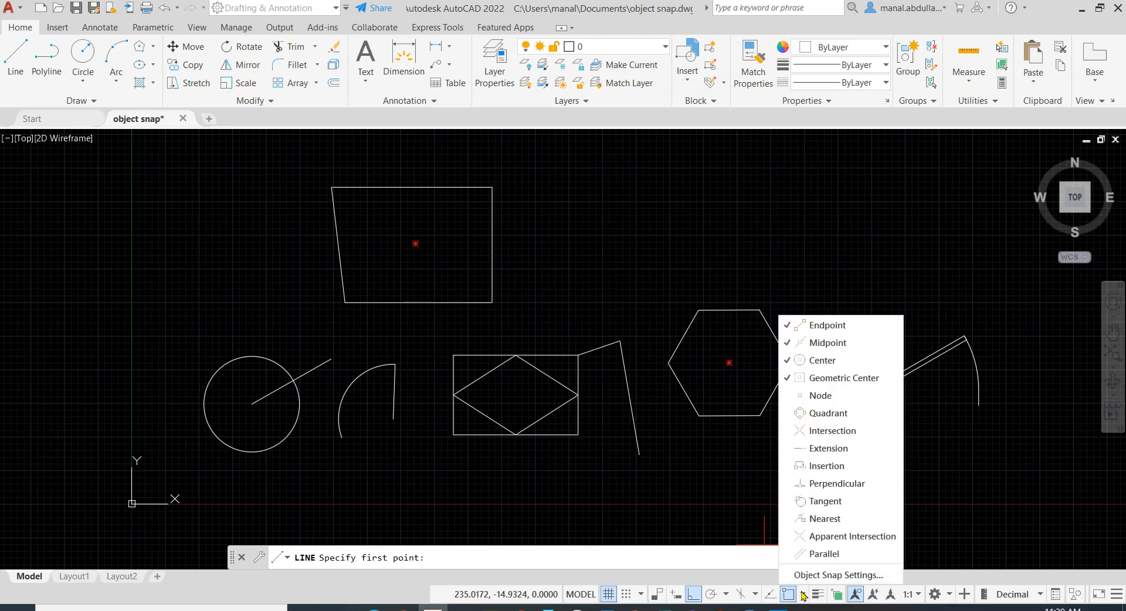
click(714, 517)
click(712, 511)
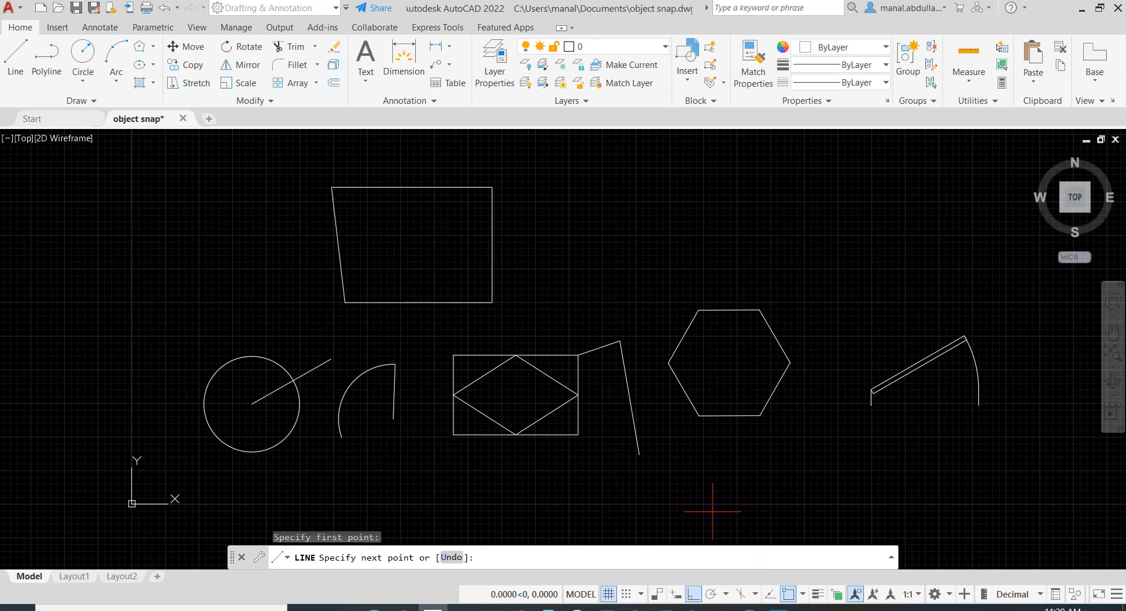
key(Escape)
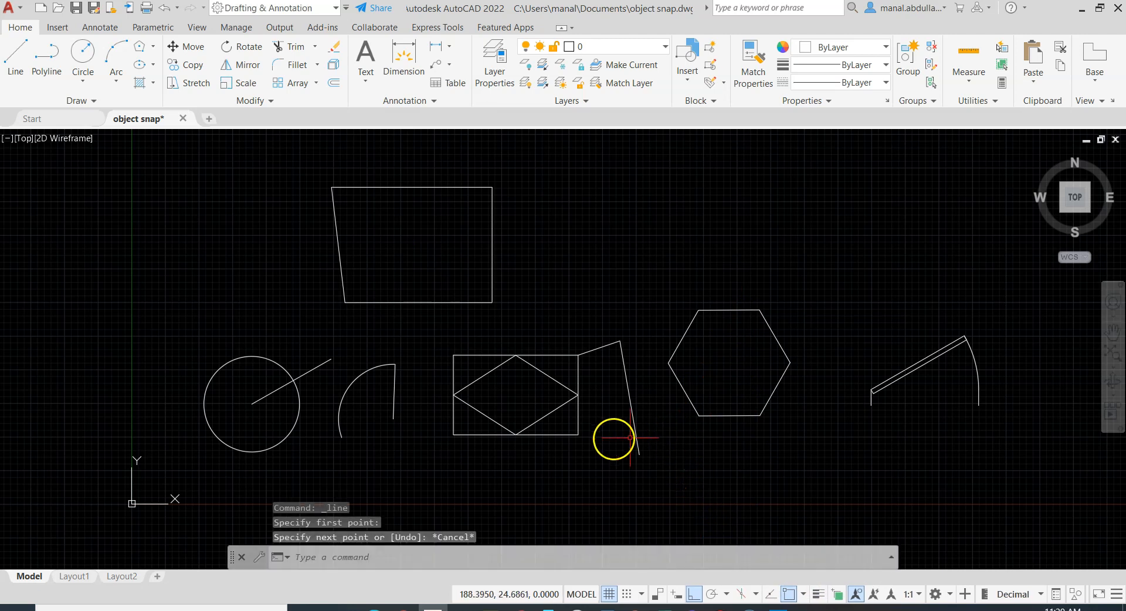
Move the circle from its center to the hexagon's geometric center, with Ortho turned off
middle_drag(419, 455, 484, 406)
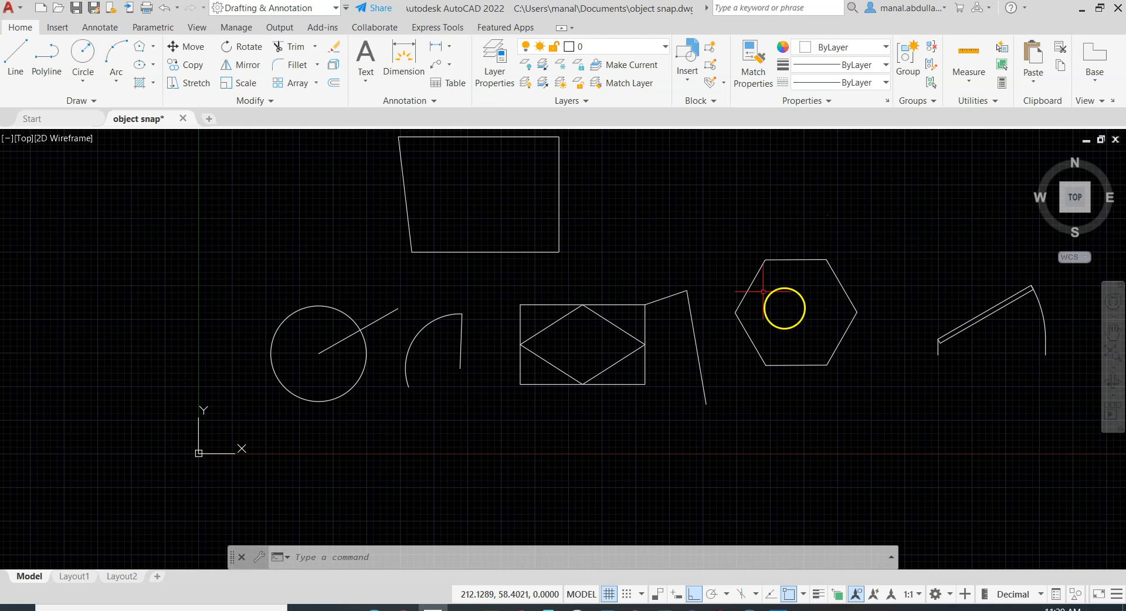
click(189, 48)
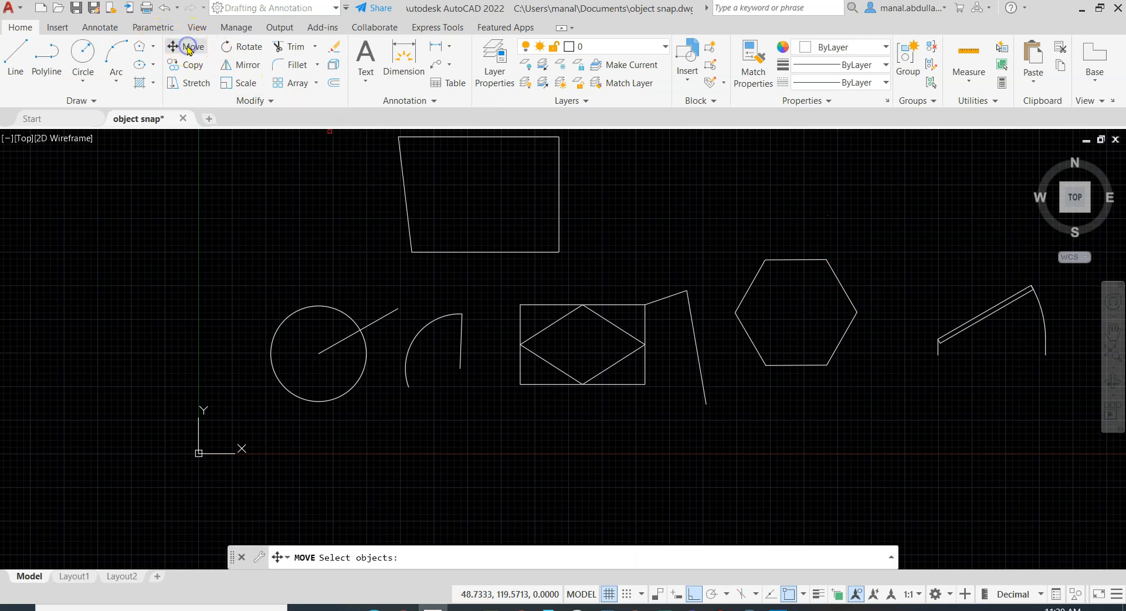
click(338, 308)
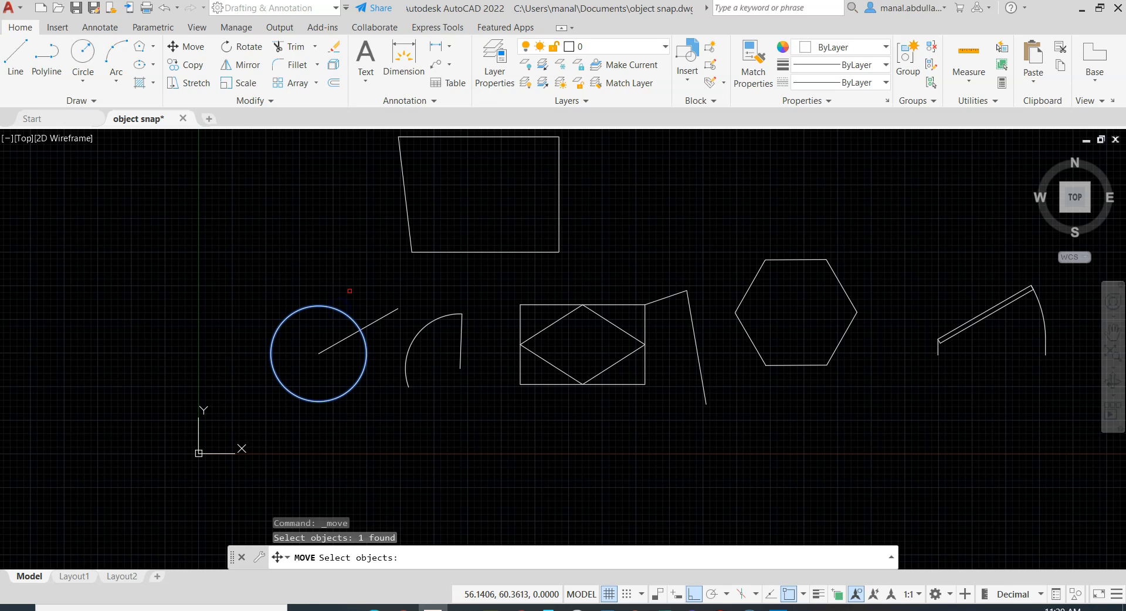
key(Return)
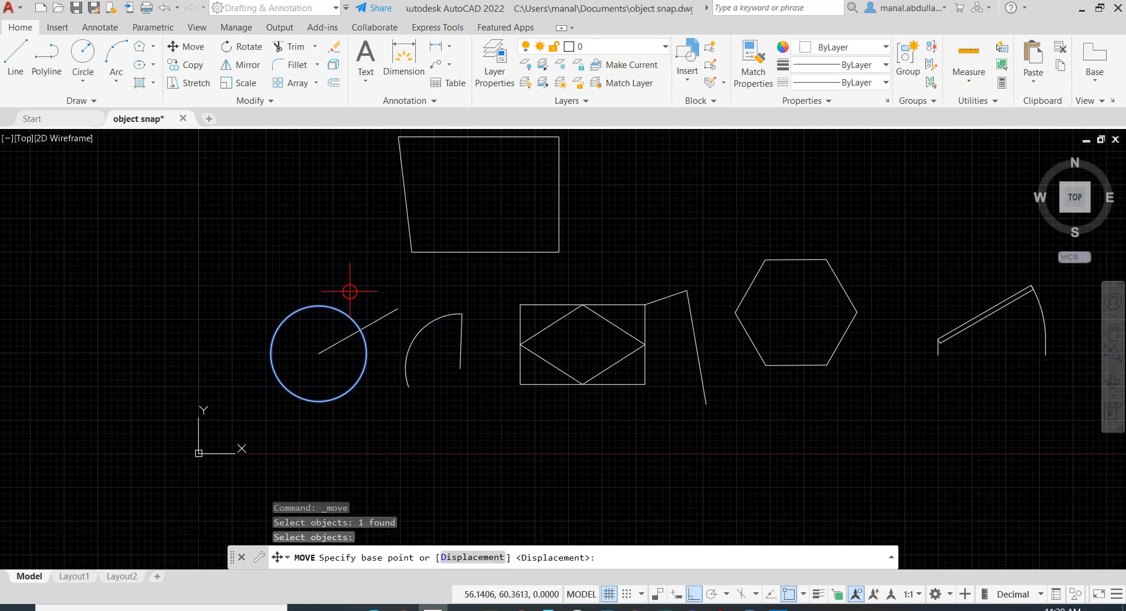
click(319, 353)
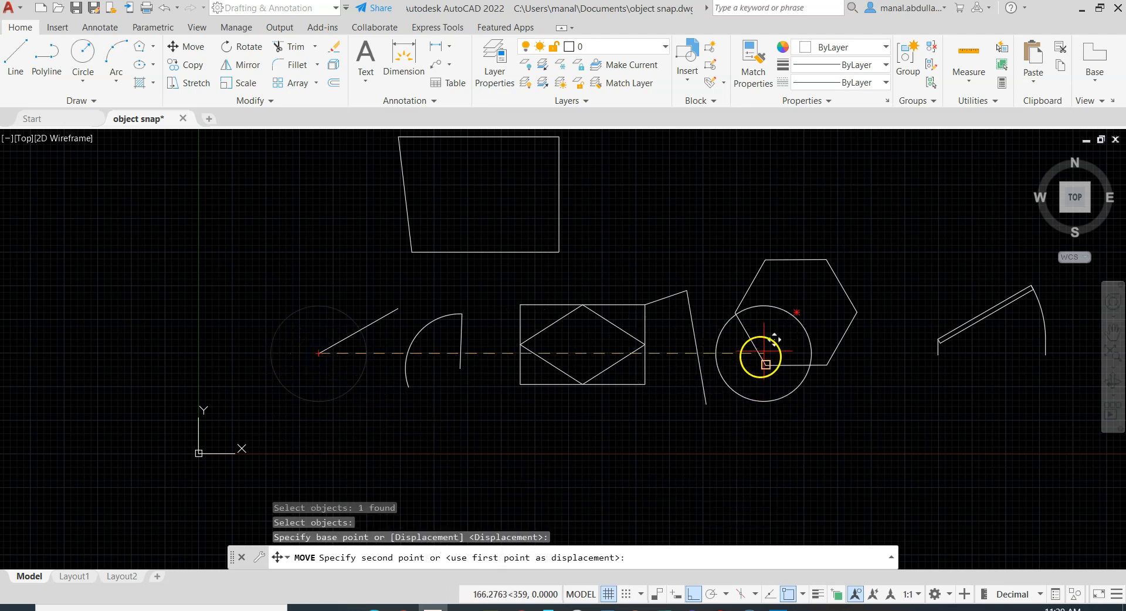
click(692, 595)
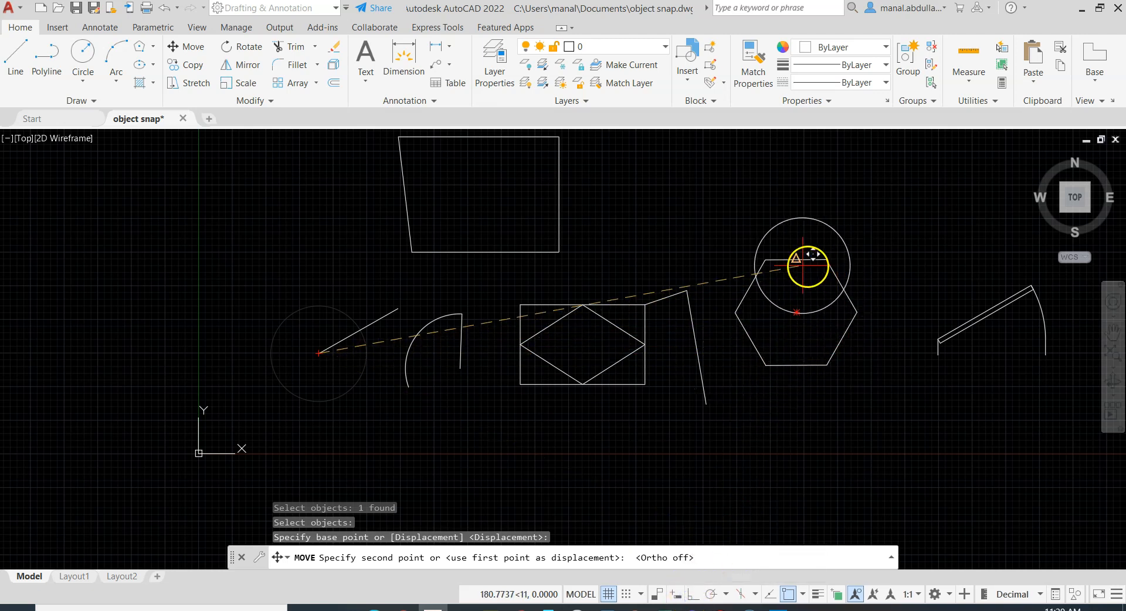
click(796, 312)
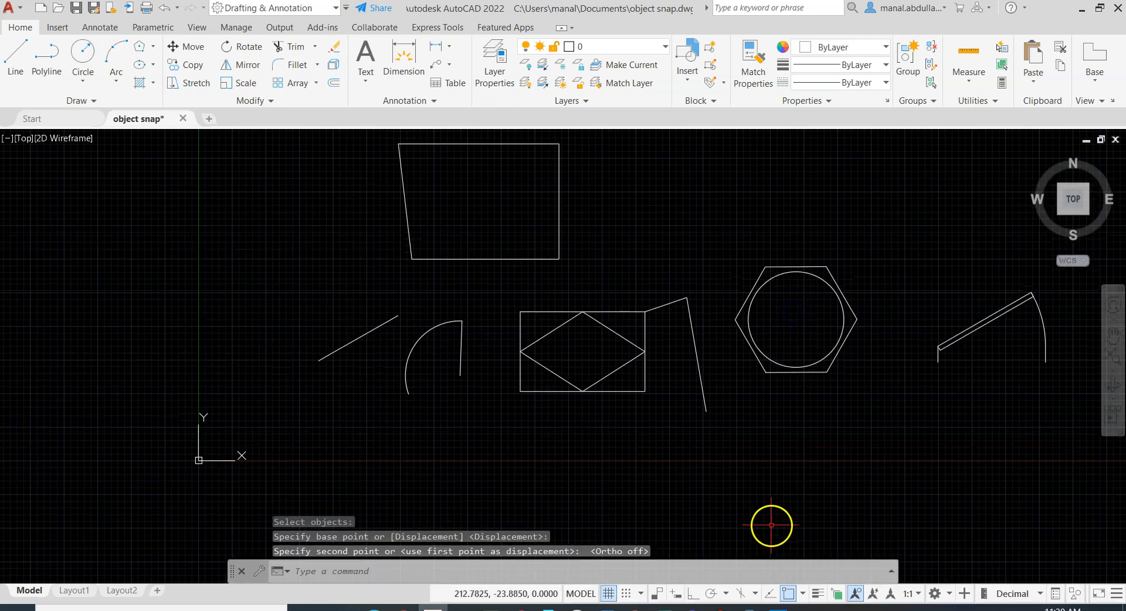
Move the joined four-sided shape from its geometric center to the shared center of the hexagon and circle
middle_drag(800, 460, 658, 485)
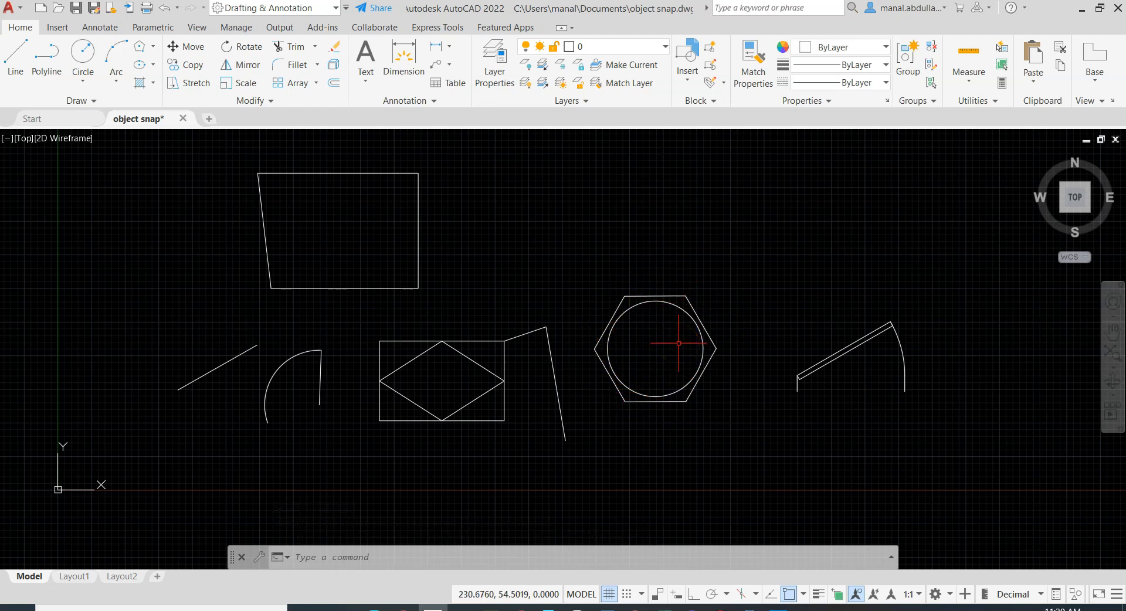
scroll(322, 348, down, 2)
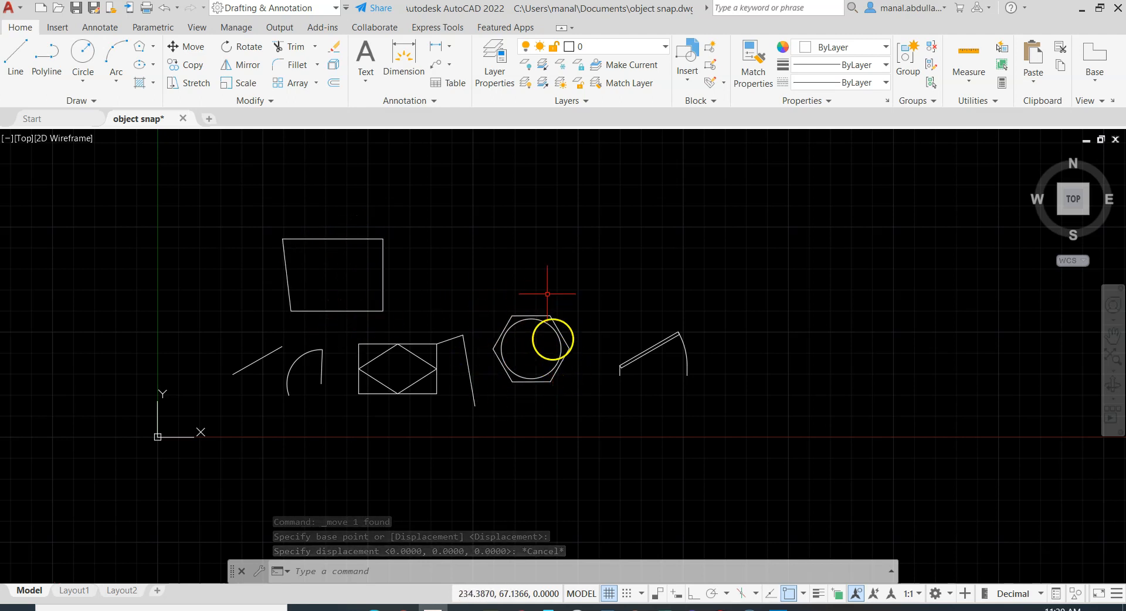
click(187, 46)
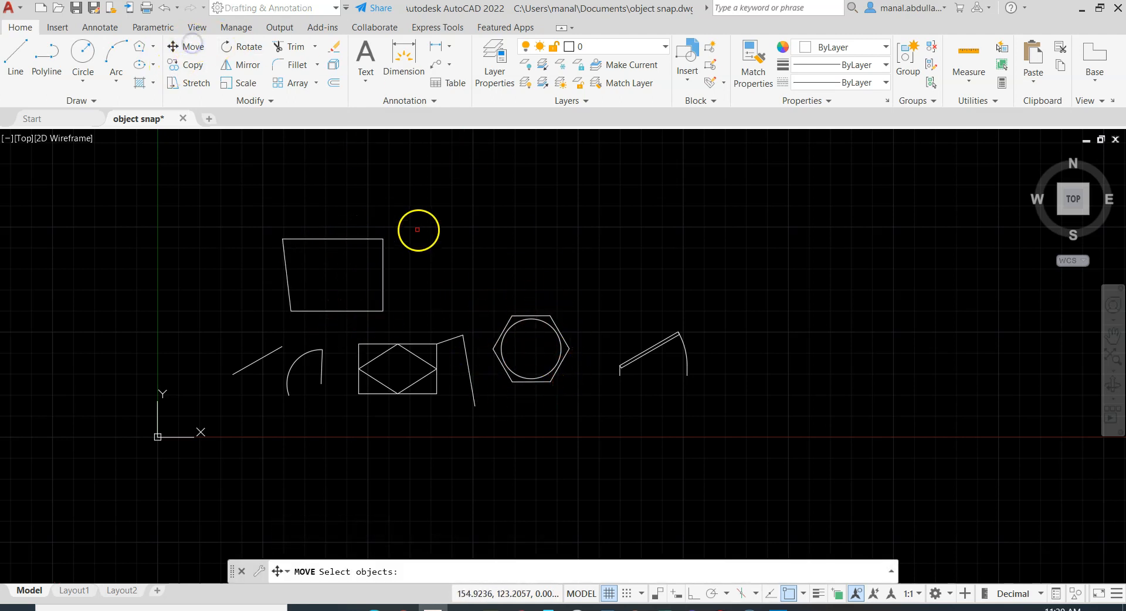
click(370, 239)
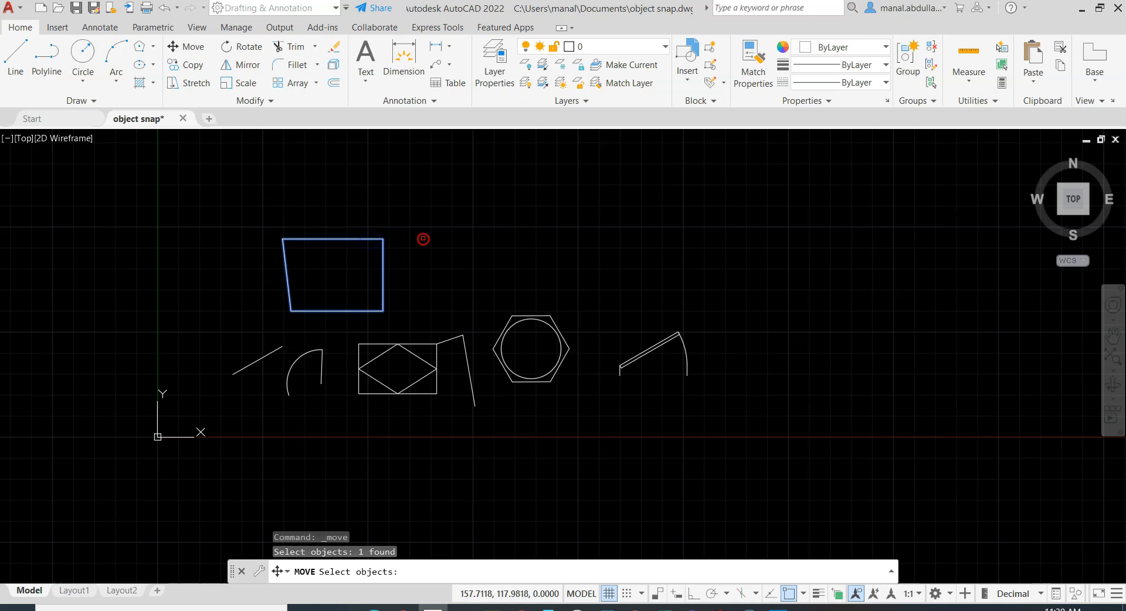
key(Return)
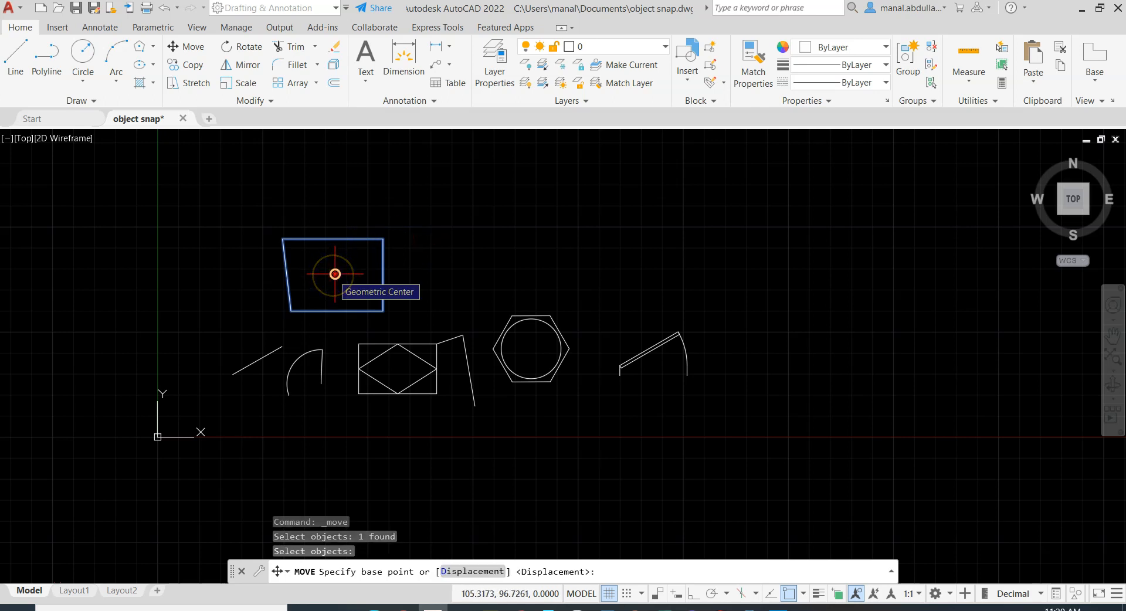
click(334, 274)
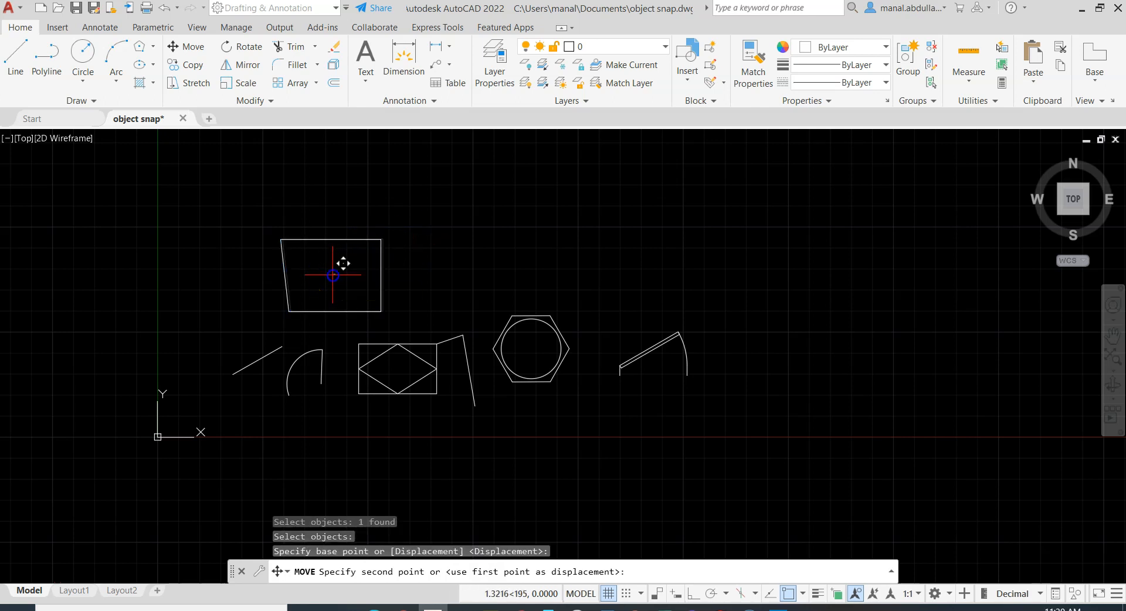
click(532, 349)
scroll(549, 398, up, 4)
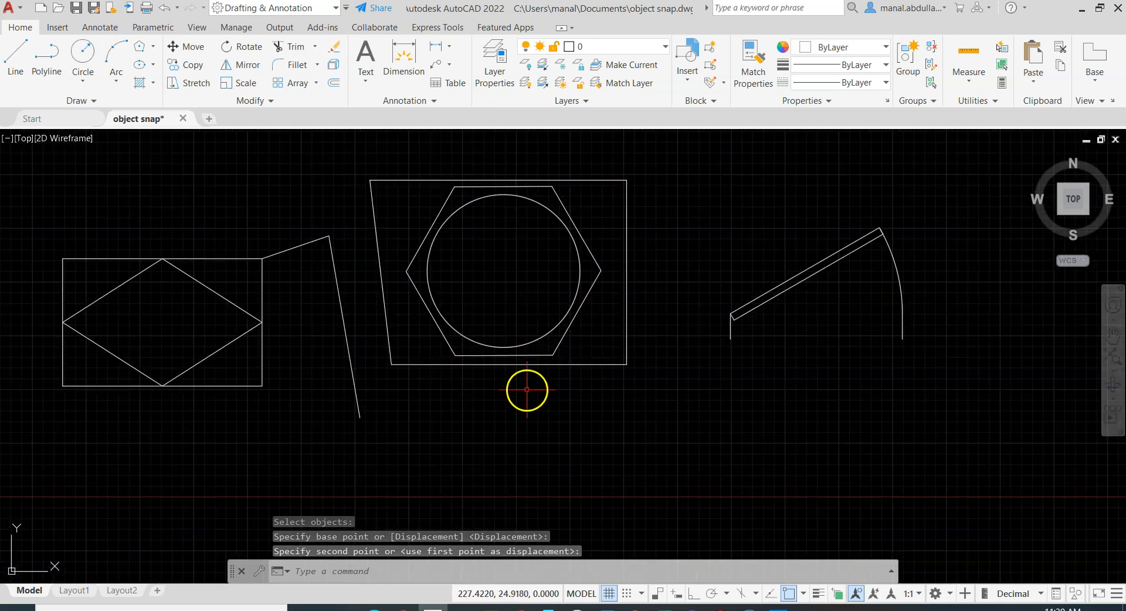
Use Multiple Points to place a point object in the empty area above the gap between the hexagon group and the door symbol
scroll(689, 439, down, 2)
click(802, 593)
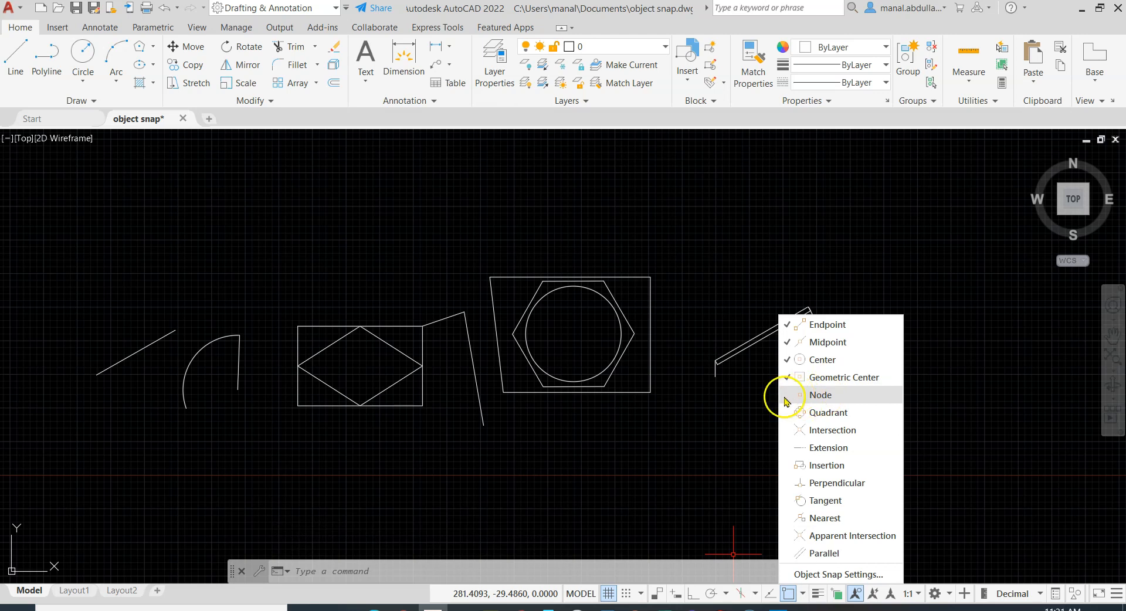
click(664, 460)
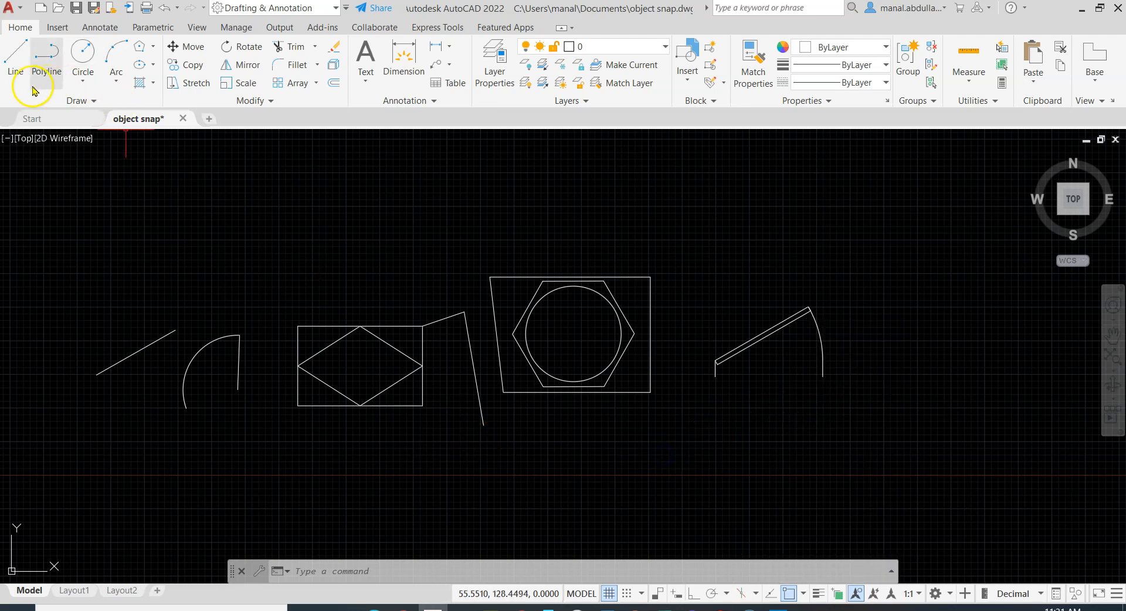
click(79, 101)
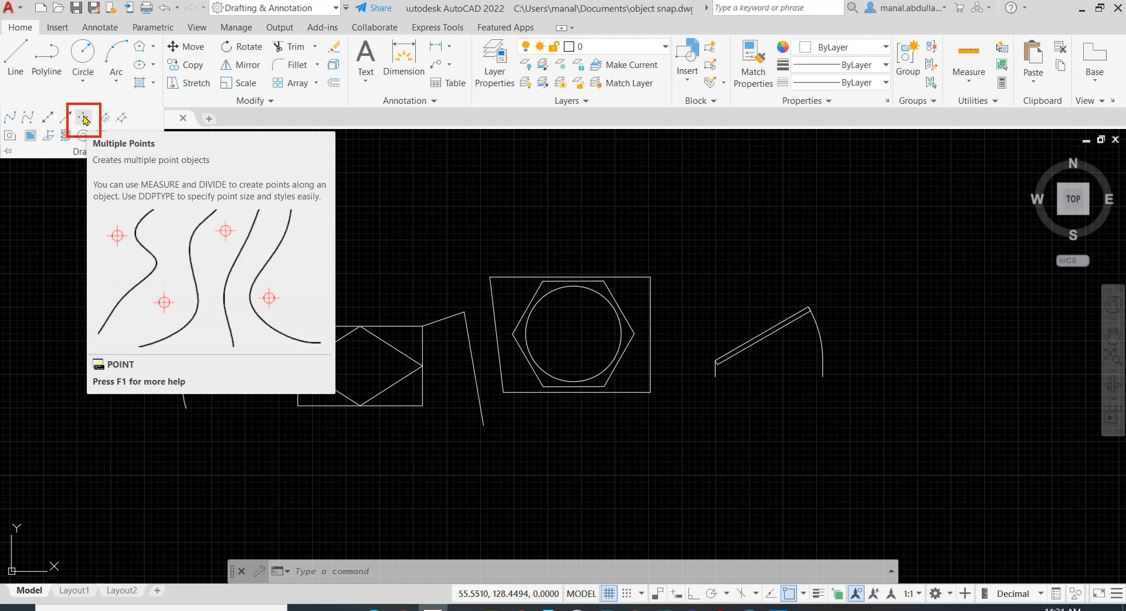
click(83, 119)
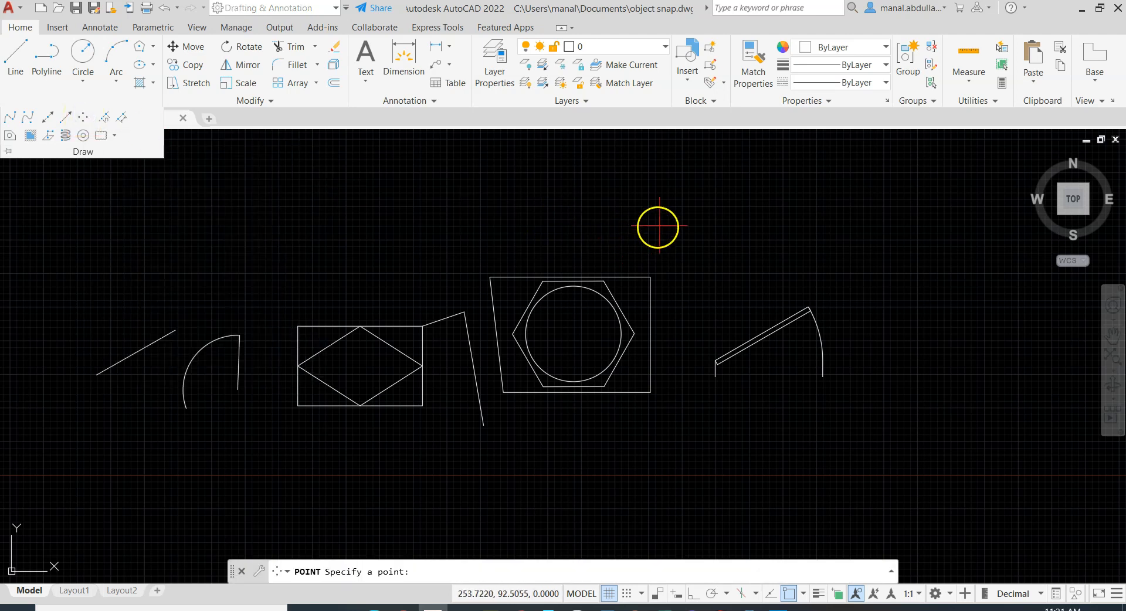
click(738, 222)
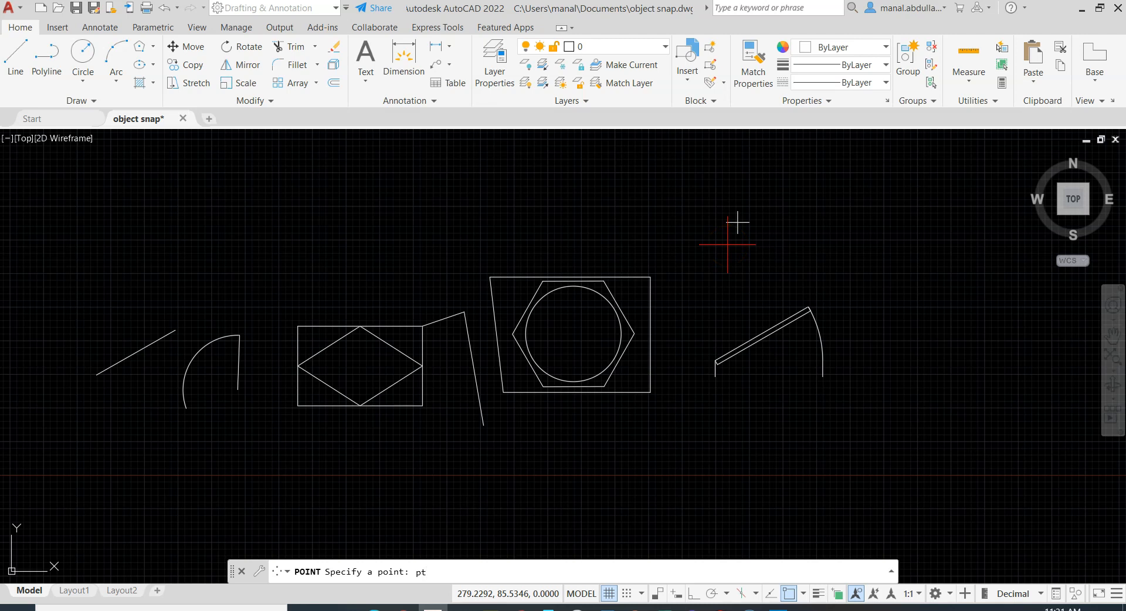
Leave the point command, open the Point Style settings with PTYPE, and apply the plus-shaped point marker
key(Return)
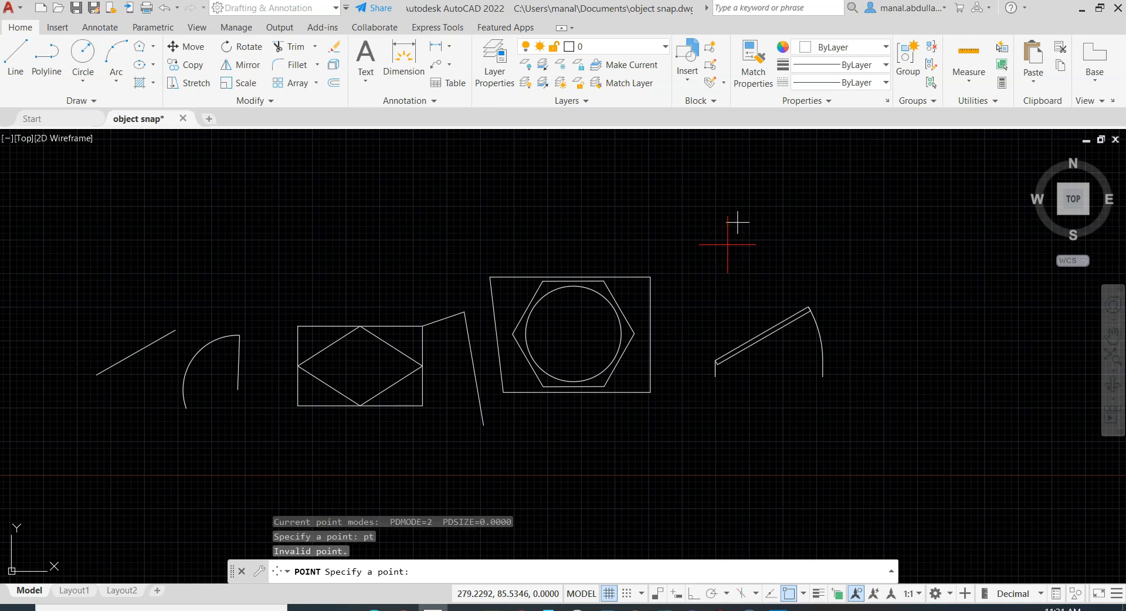
key(Escape)
text(ptype)
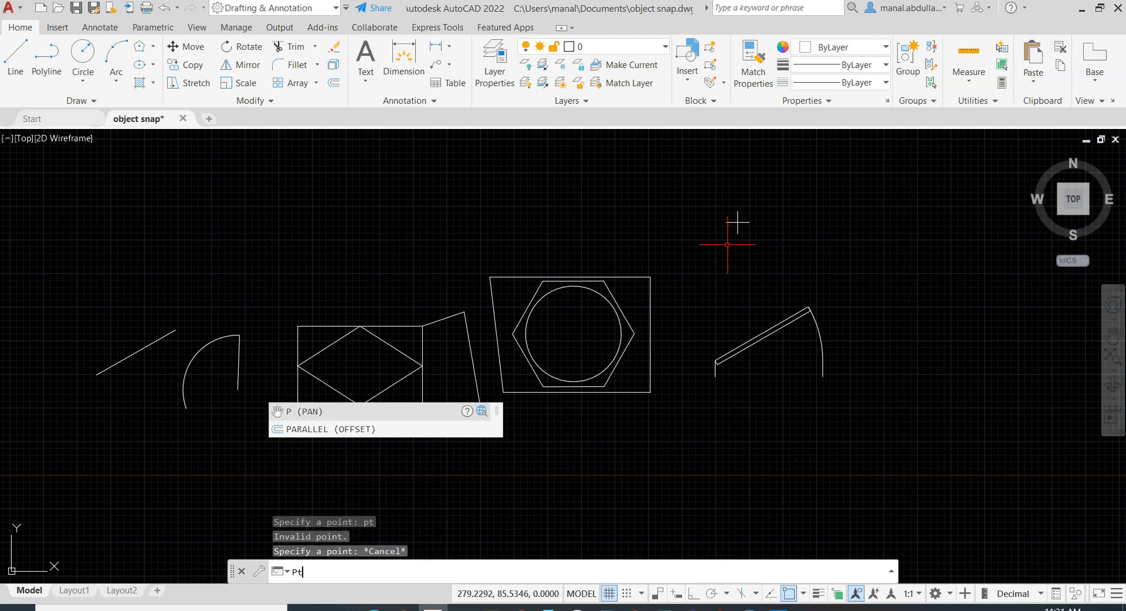
key(Return)
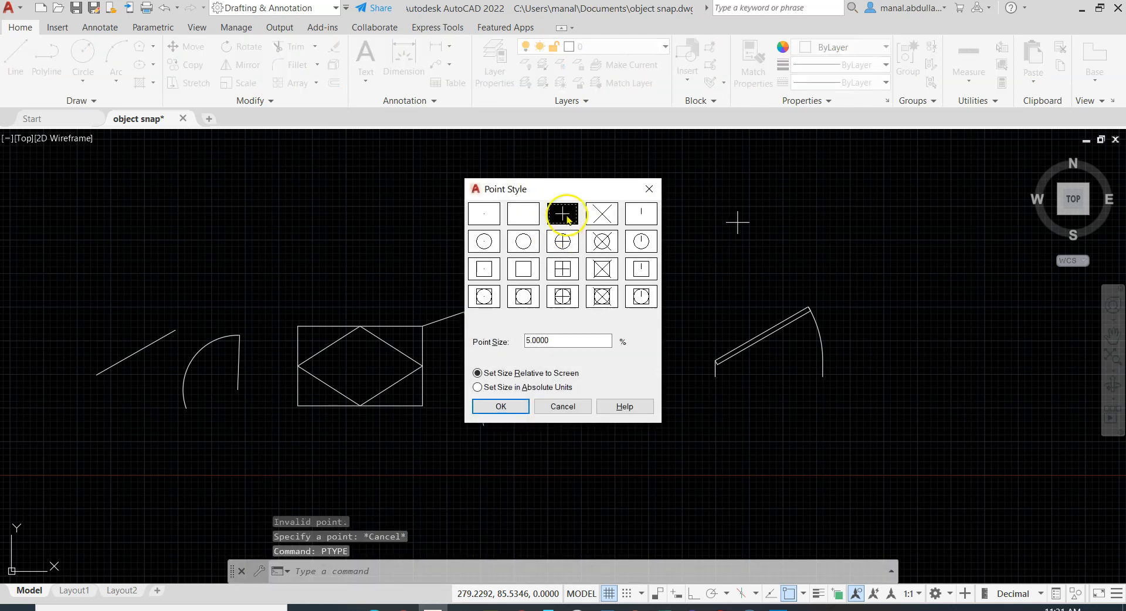
click(485, 215)
click(606, 217)
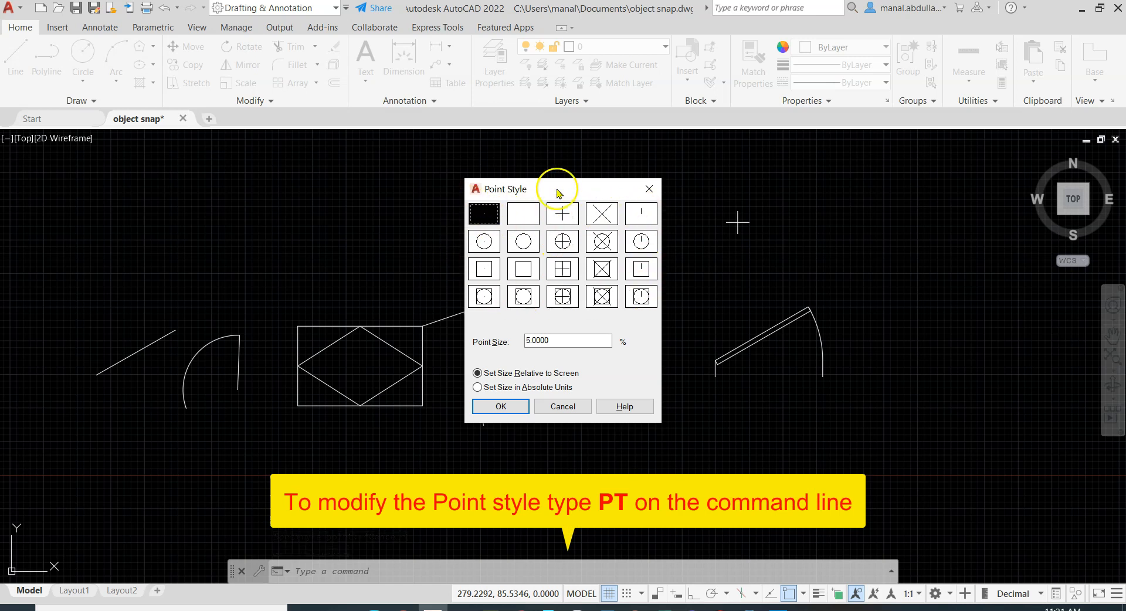
click(567, 217)
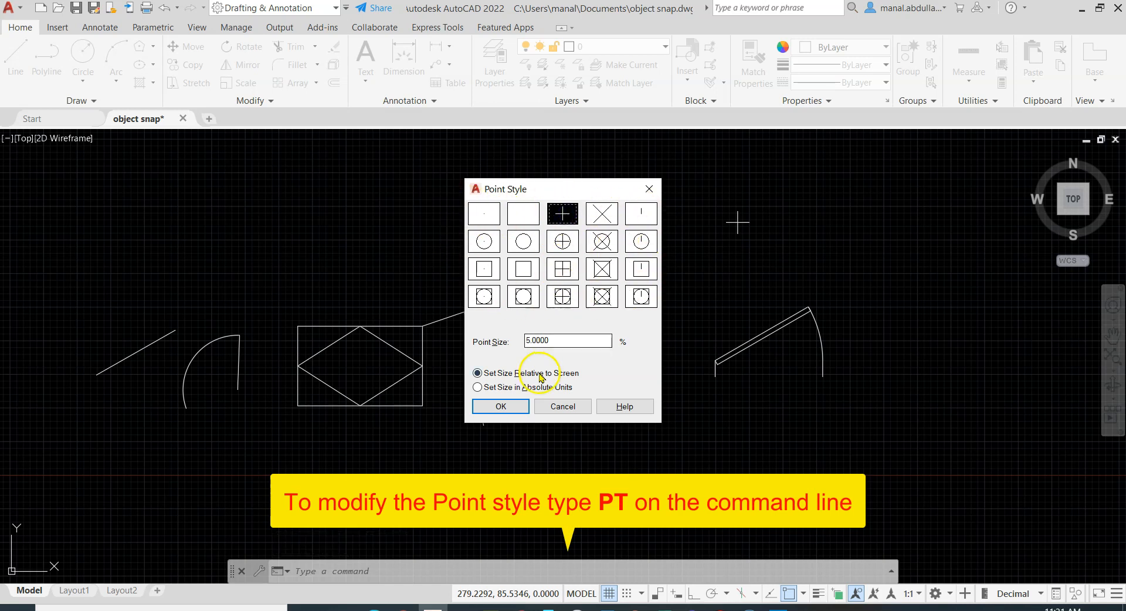
click(498, 406)
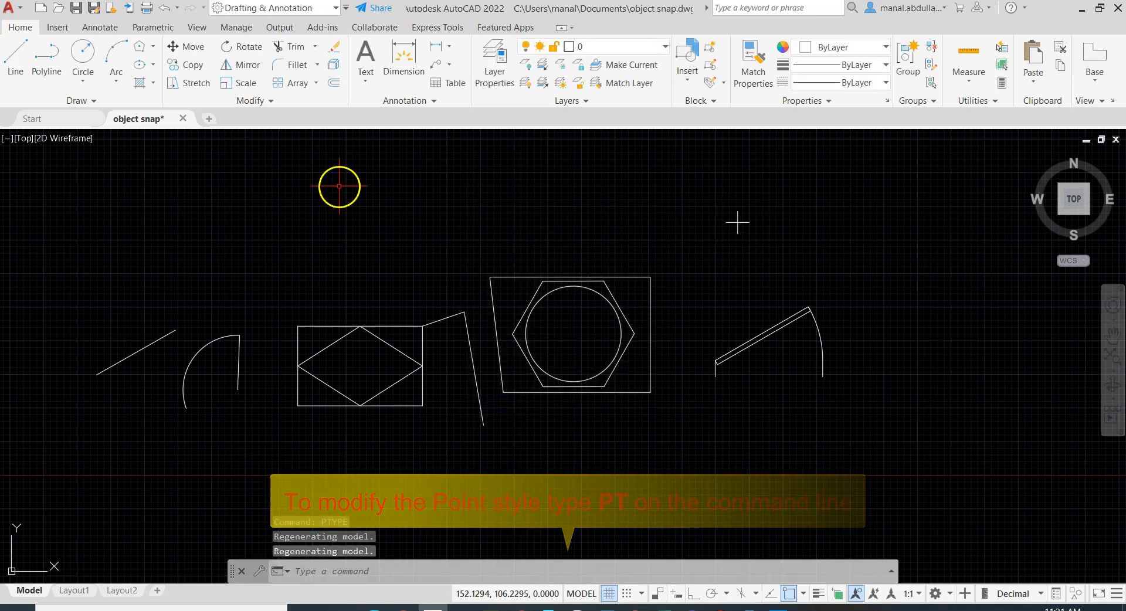
Place two more point objects to the right of the first point, the last one lower than the others
middle_drag(735, 249, 562, 289)
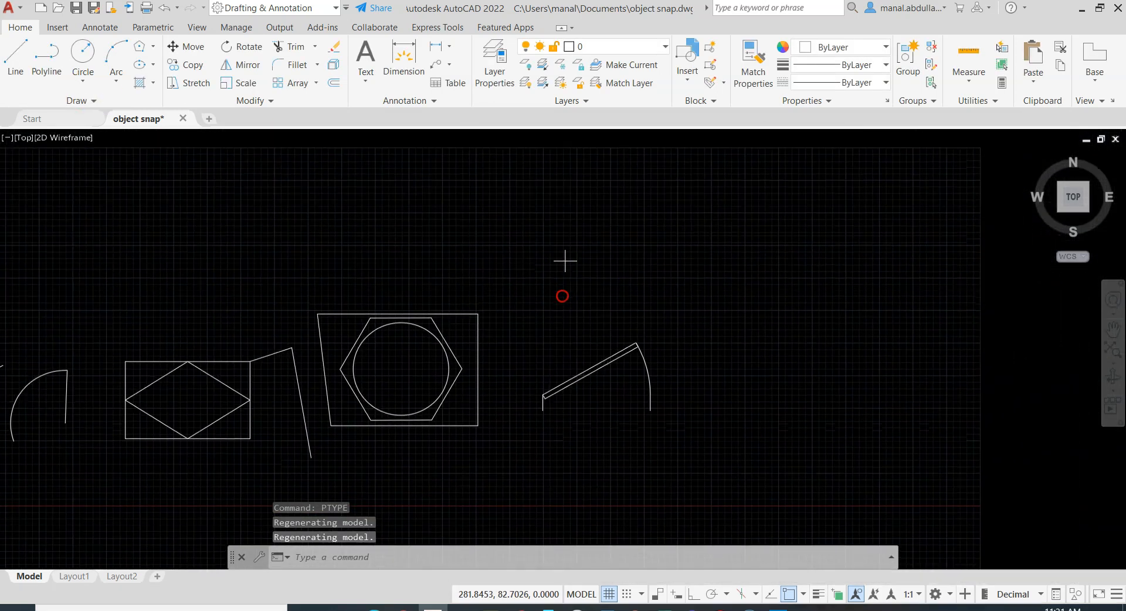
click(79, 100)
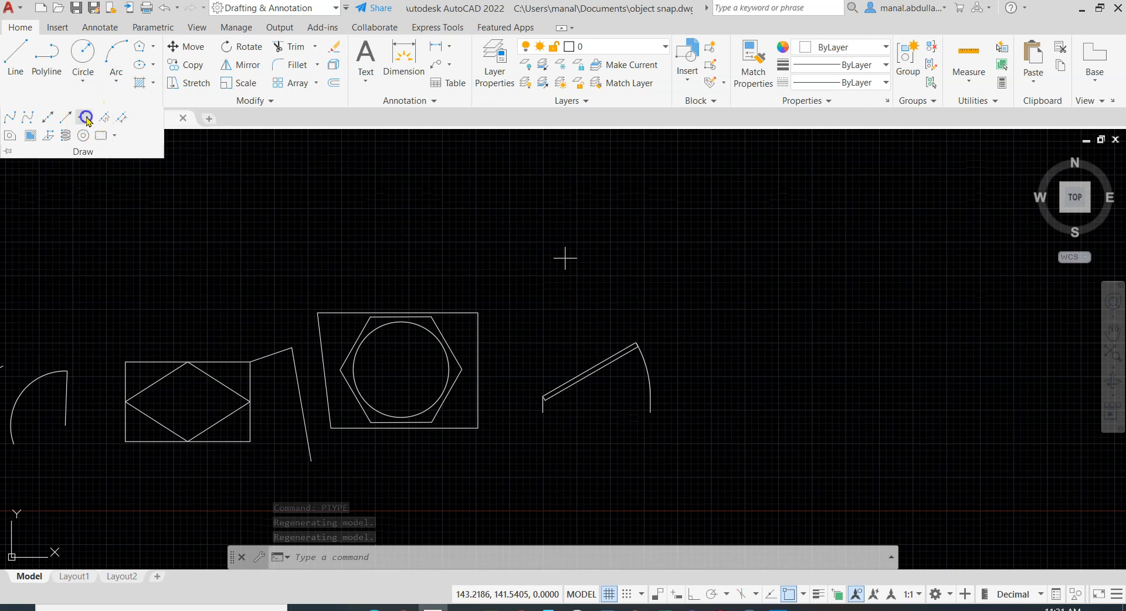
click(86, 119)
click(734, 245)
click(869, 311)
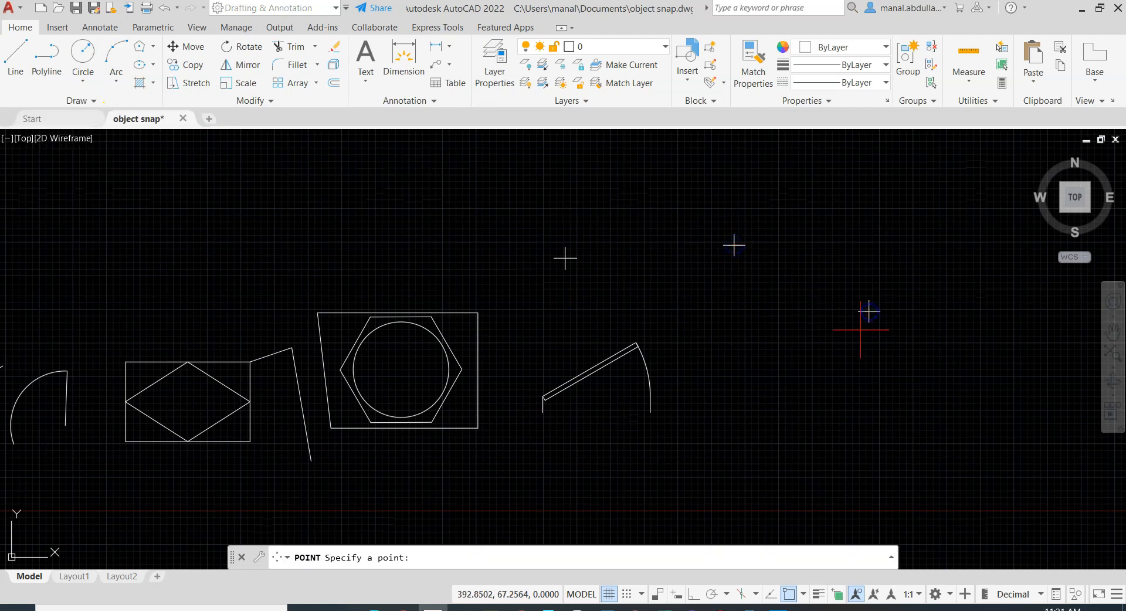
key(Escape)
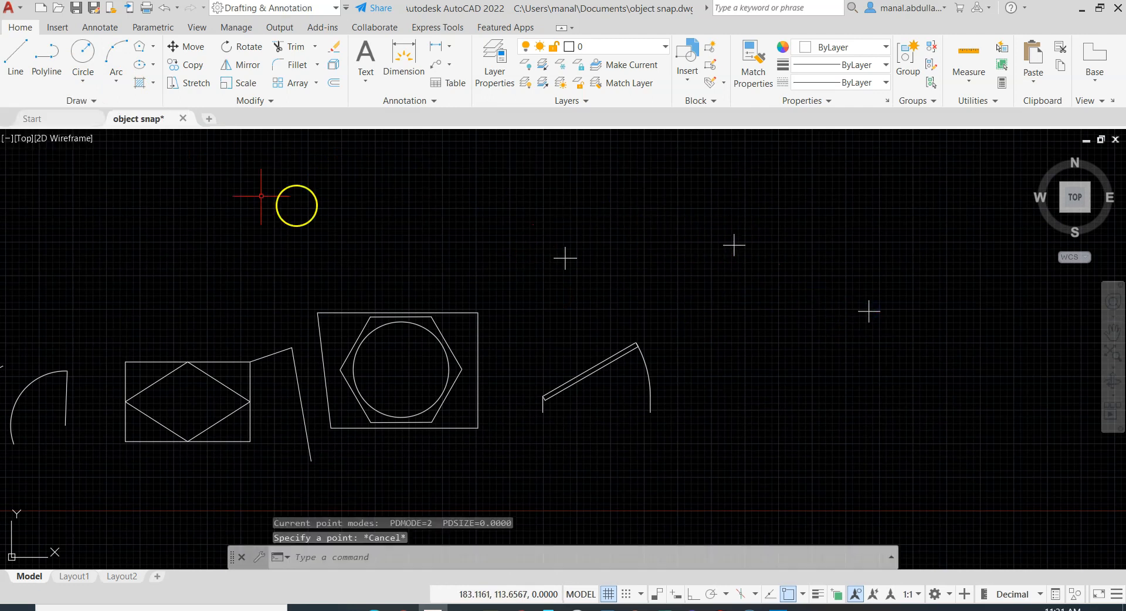
Test the start of a line at the first point, and turn on the Node object snap
click(20, 63)
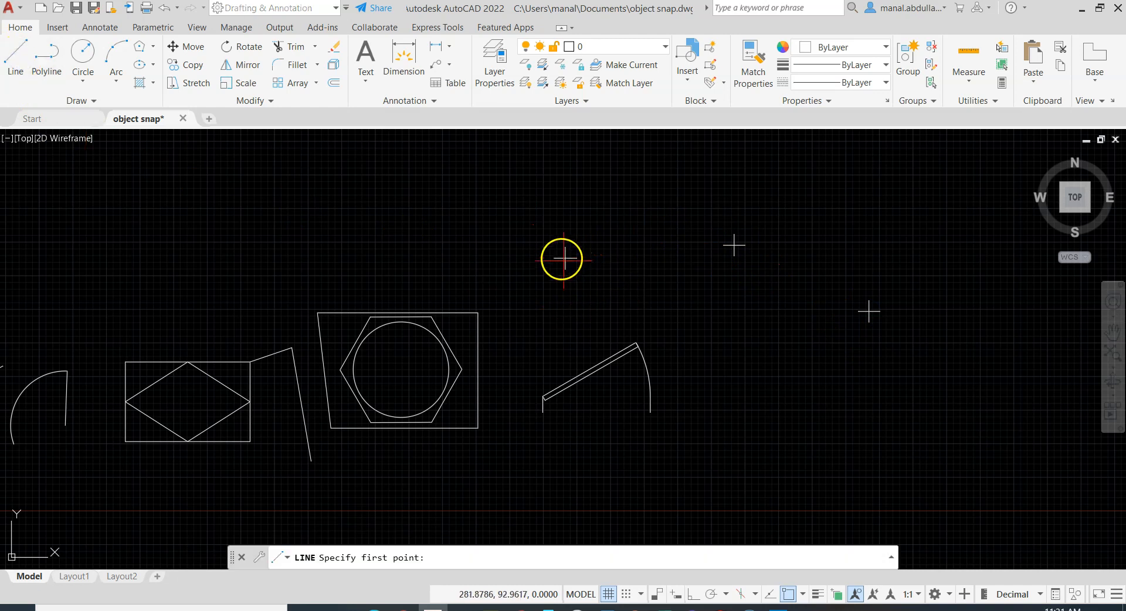
scroll(571, 251, up, 3)
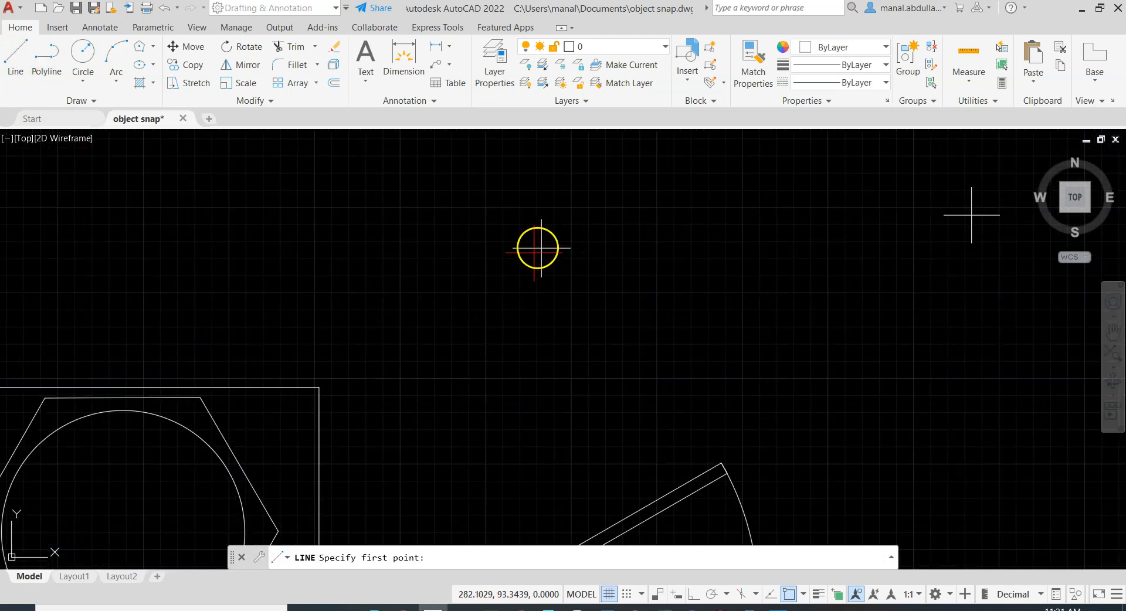
scroll(890, 324, down, 4)
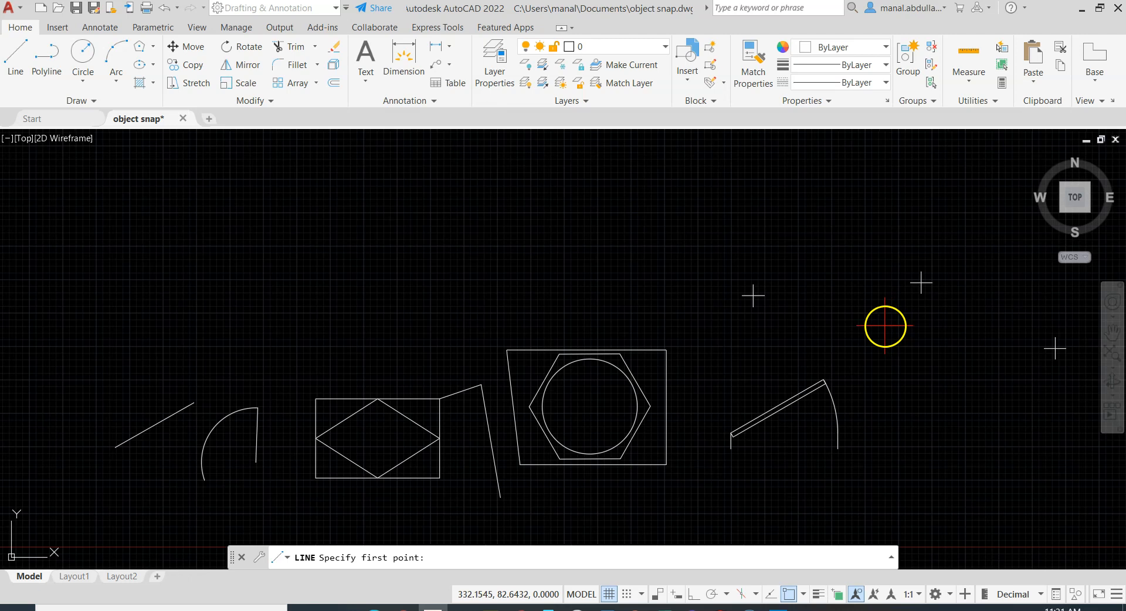
click(801, 594)
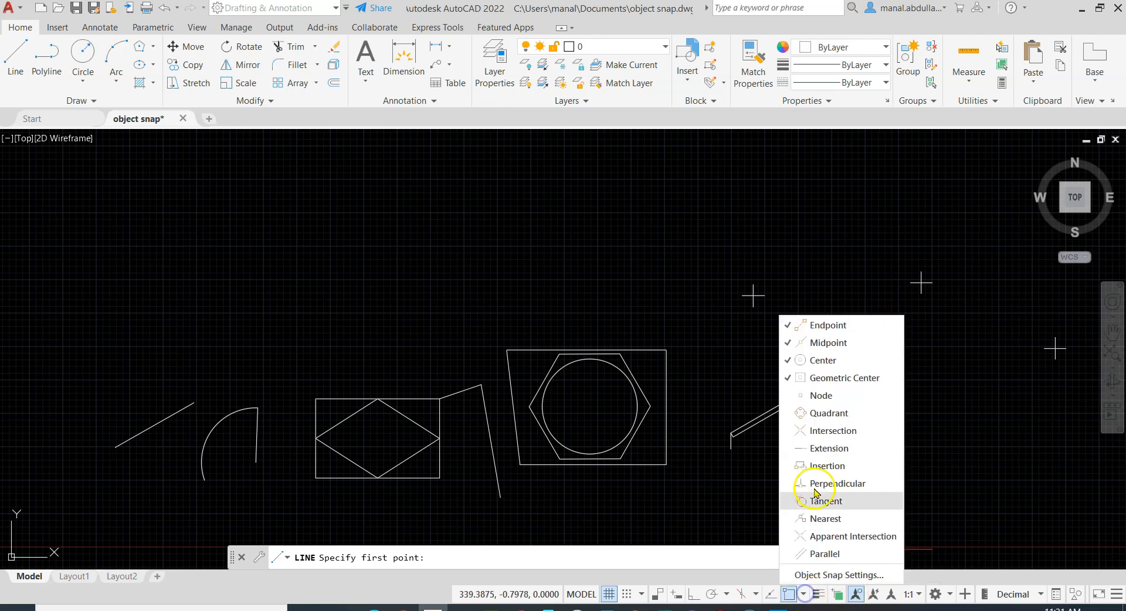
click(794, 396)
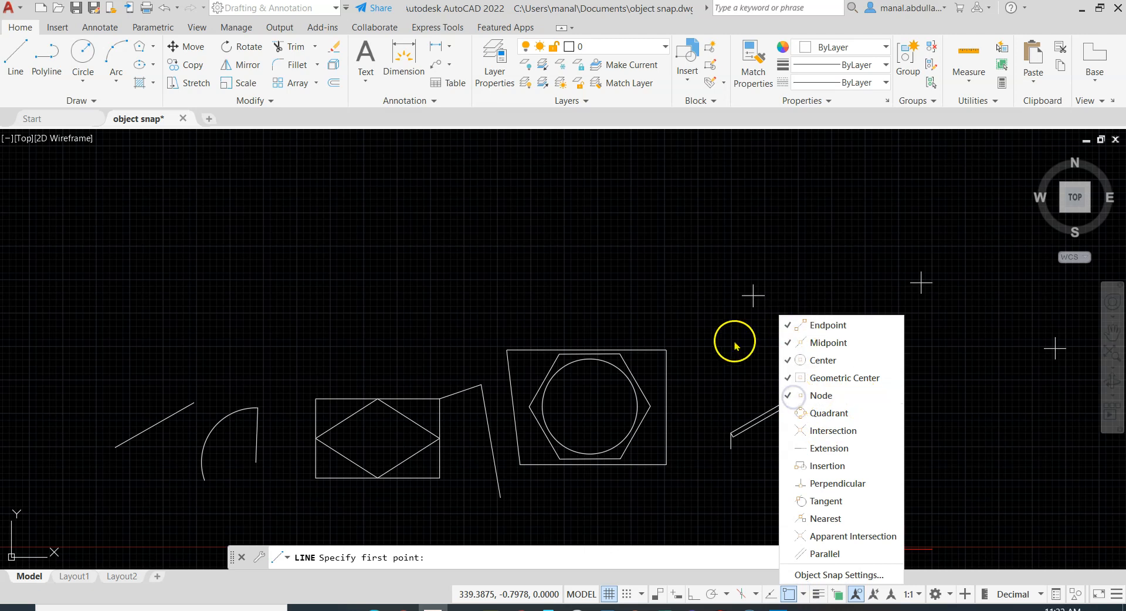
click(731, 339)
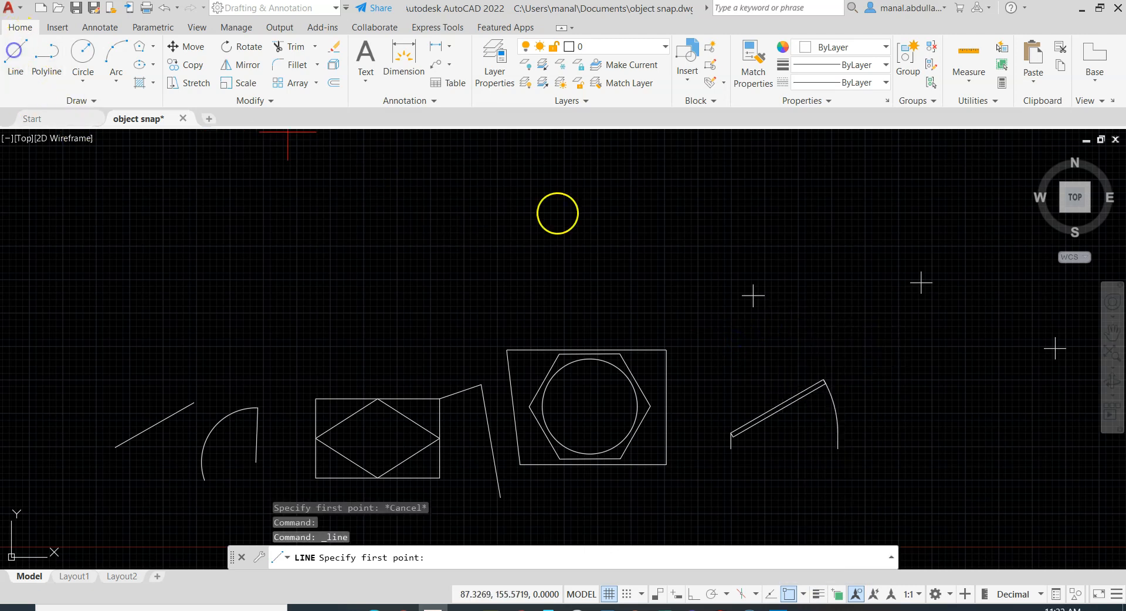
Draw two connected lines through the three point objects from left to right, snapping to each node
click(753, 296)
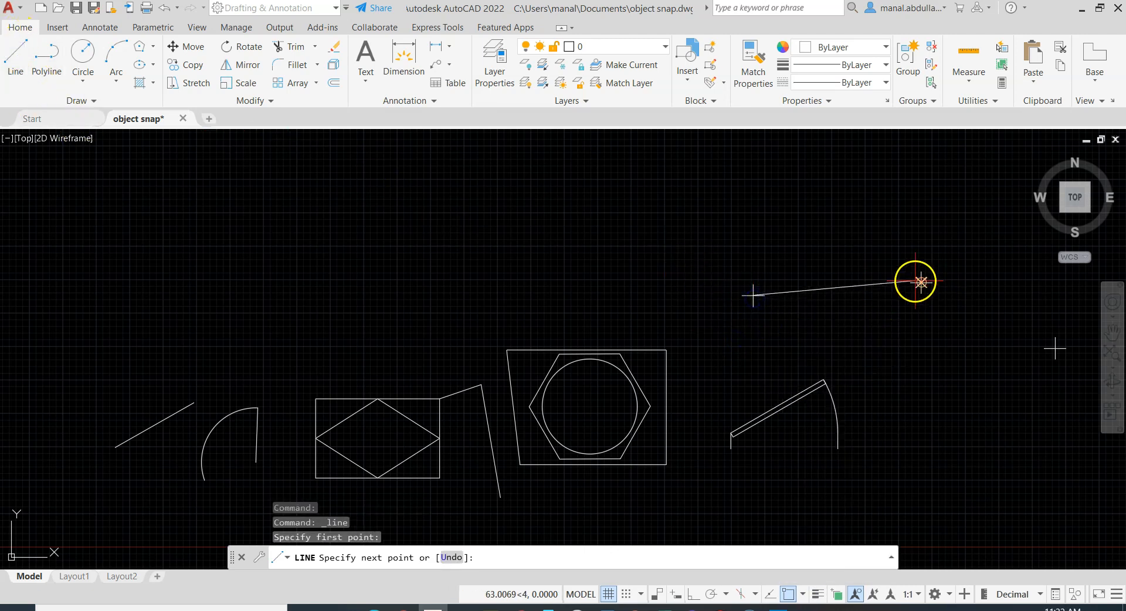
click(922, 283)
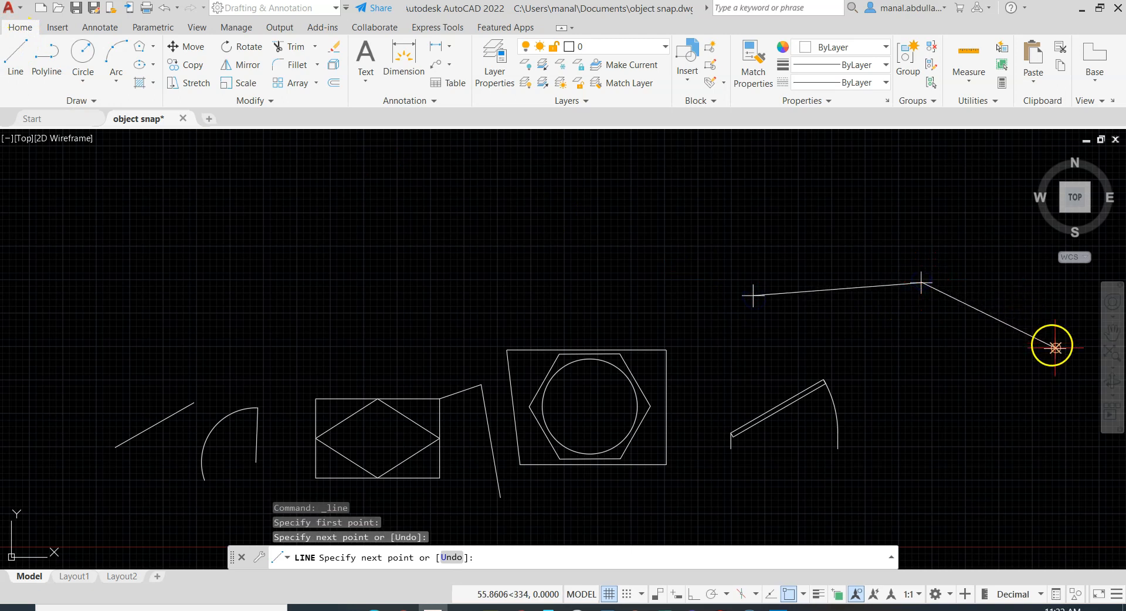
click(1054, 347)
key(Return)
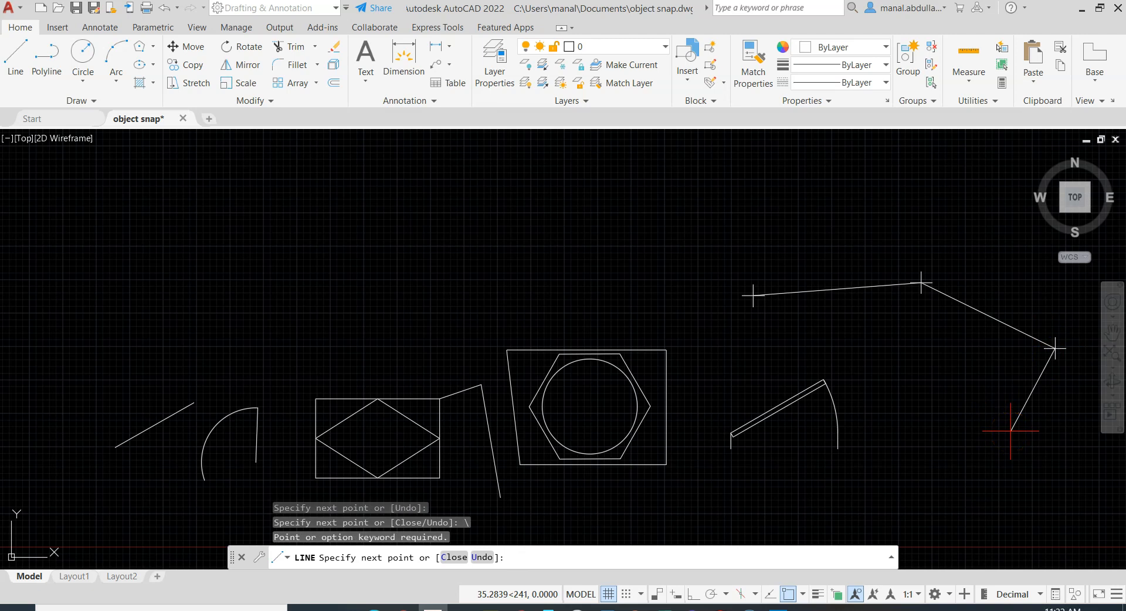
key(Return)
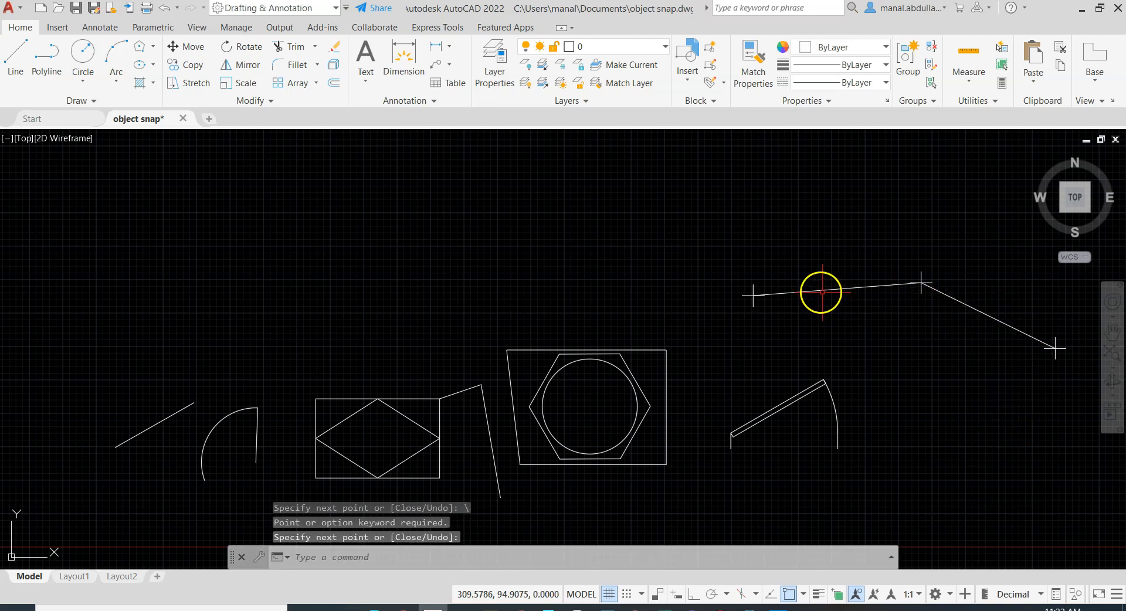
Draw a line joining the midpoints of the two lines between the point objects
click(16, 56)
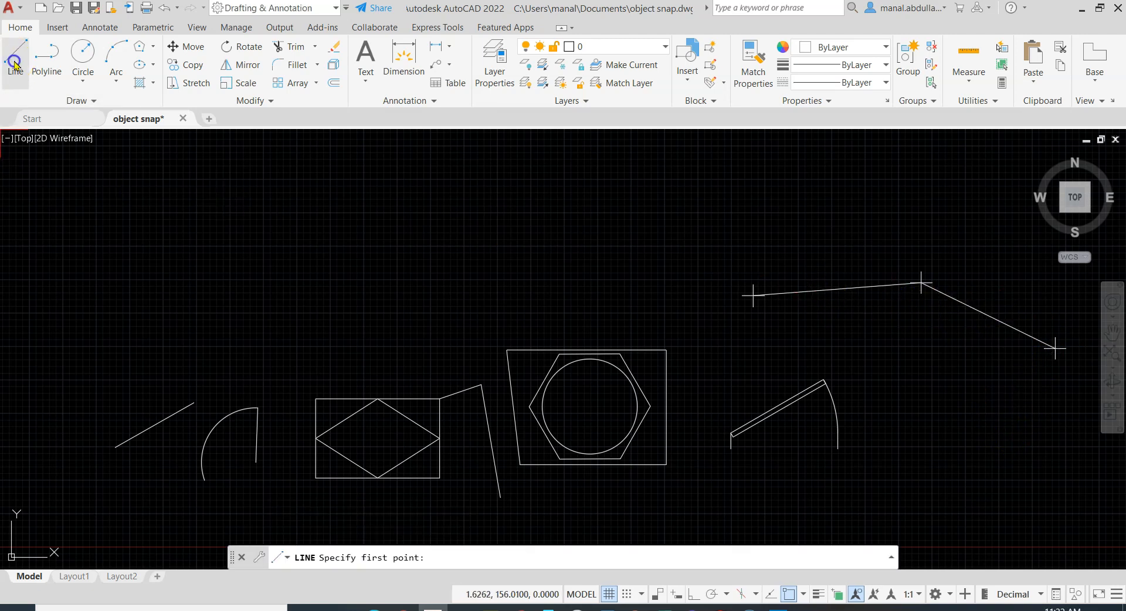
click(838, 288)
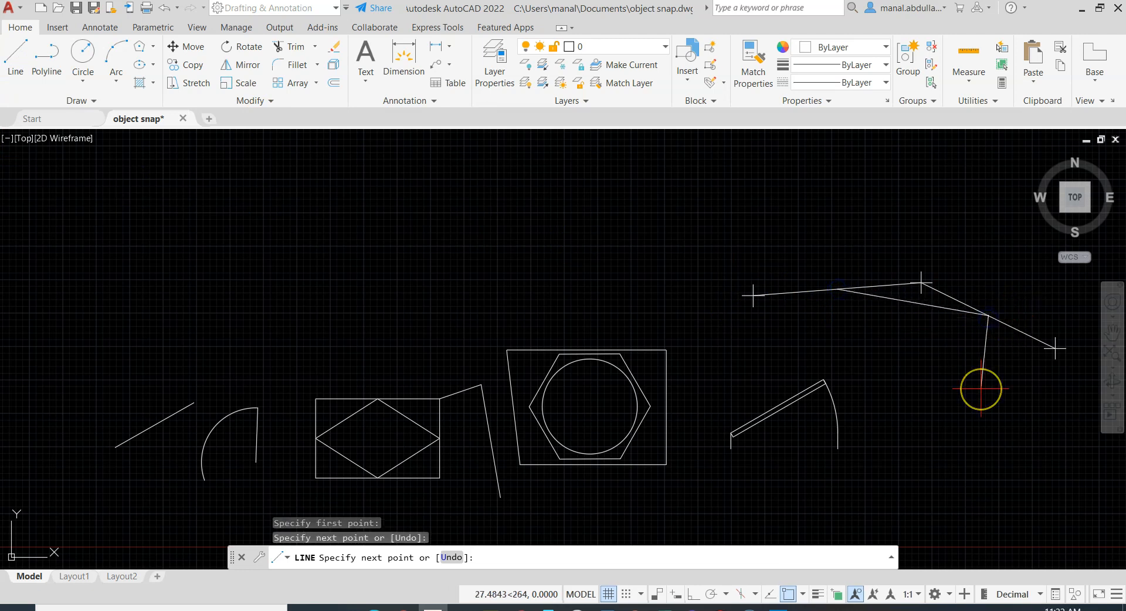
key(Return)
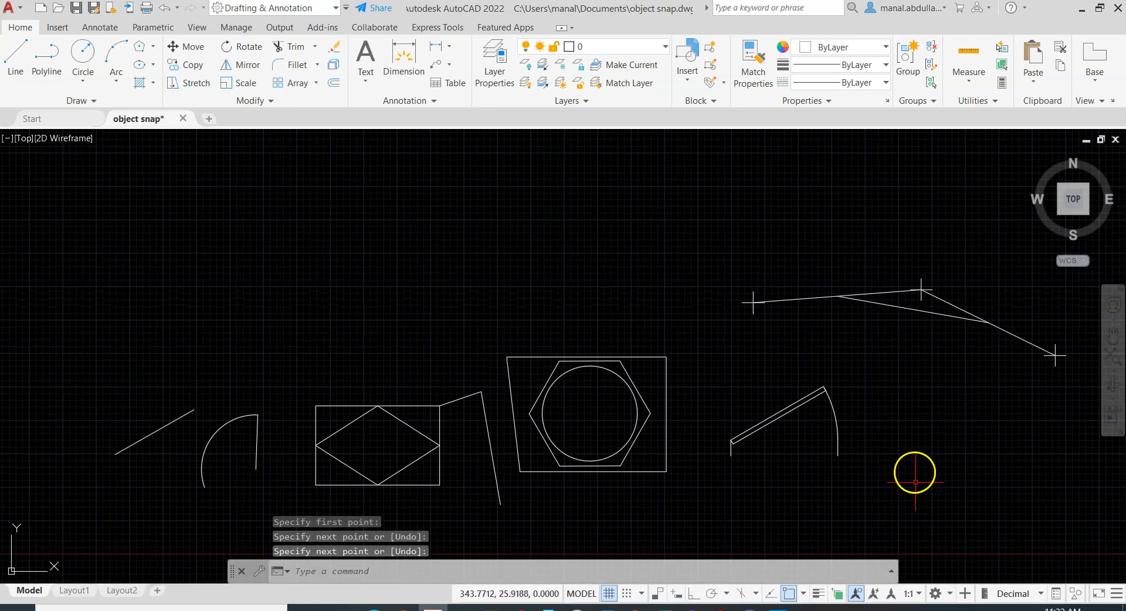
Start a line at the circle inside the hexagon and turn on the Quadrant object snap
click(803, 594)
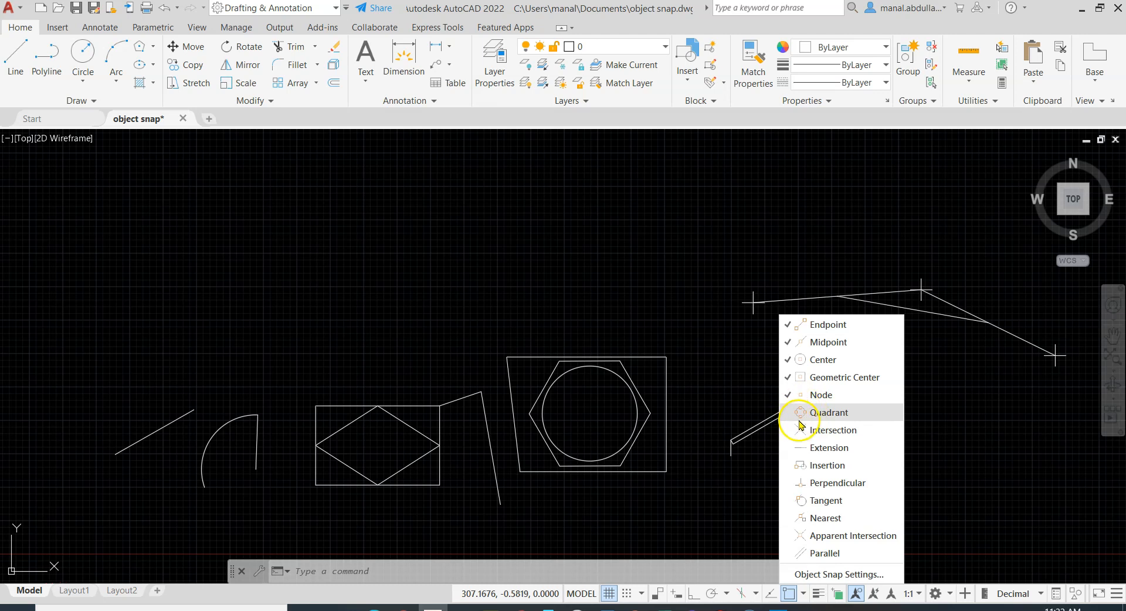
click(728, 481)
scroll(595, 427, up, 4)
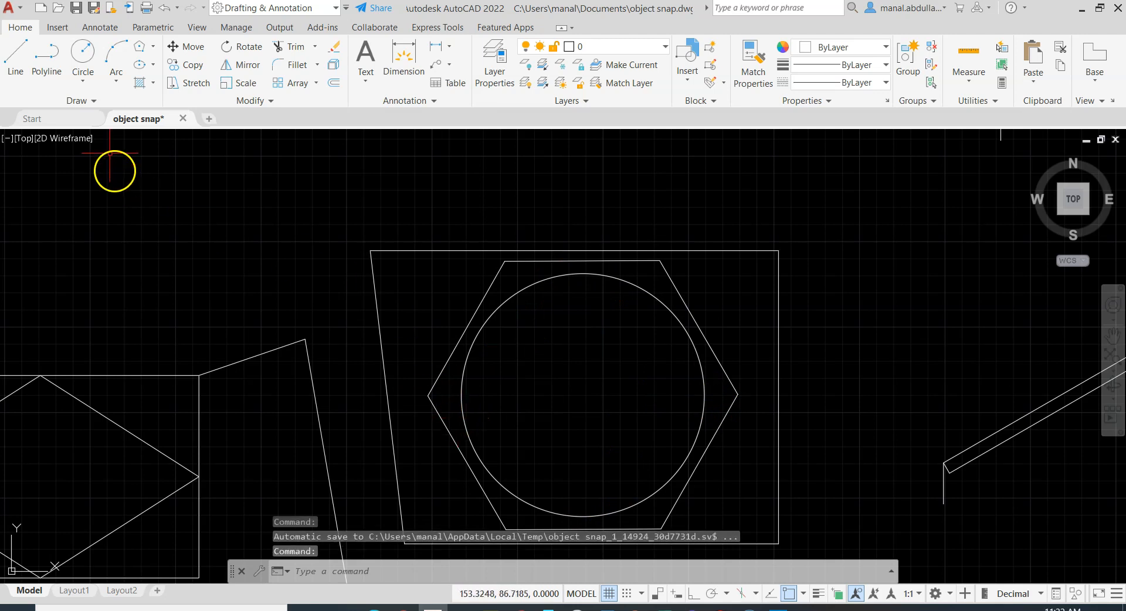
click(13, 64)
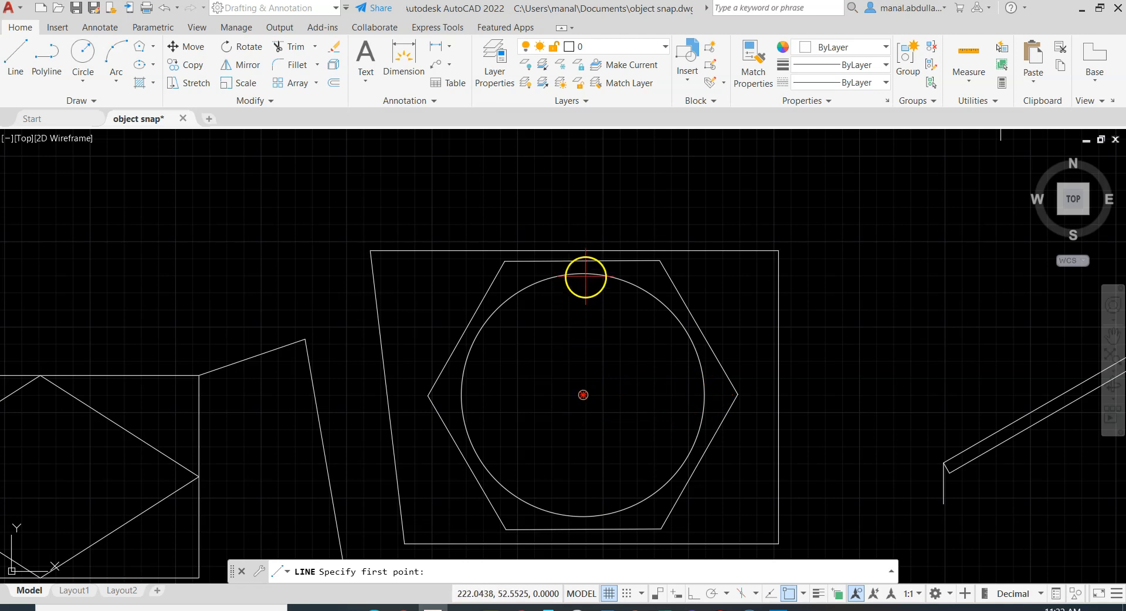
click(803, 593)
click(786, 414)
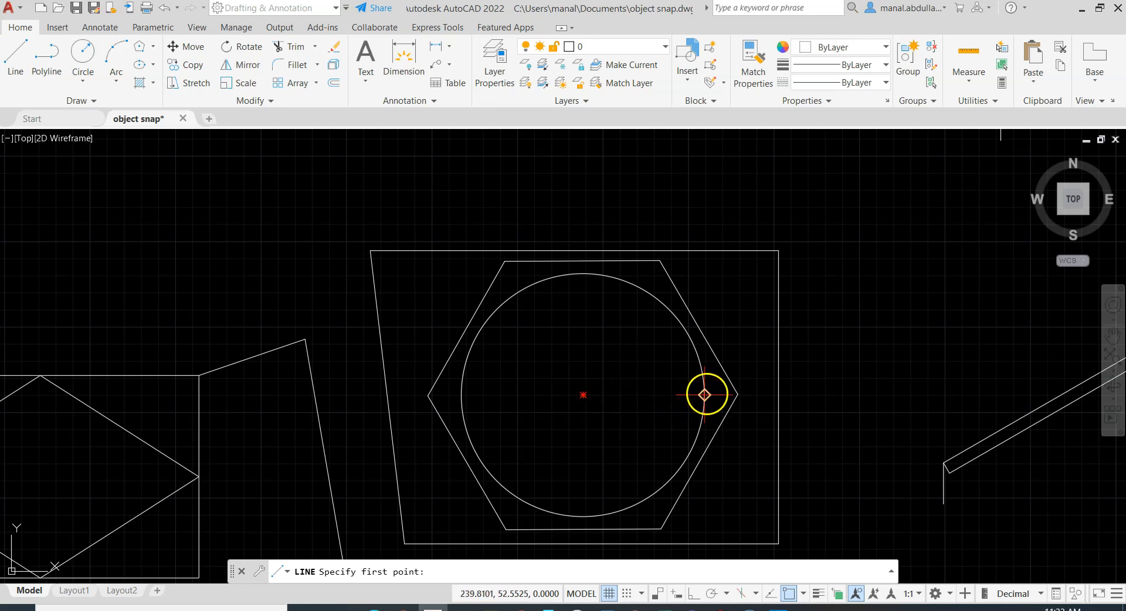
Draw connected lines in the circle from its right quadrant to its center, then through the top, left, bottom and right quadrants back to the top
click(704, 394)
click(583, 395)
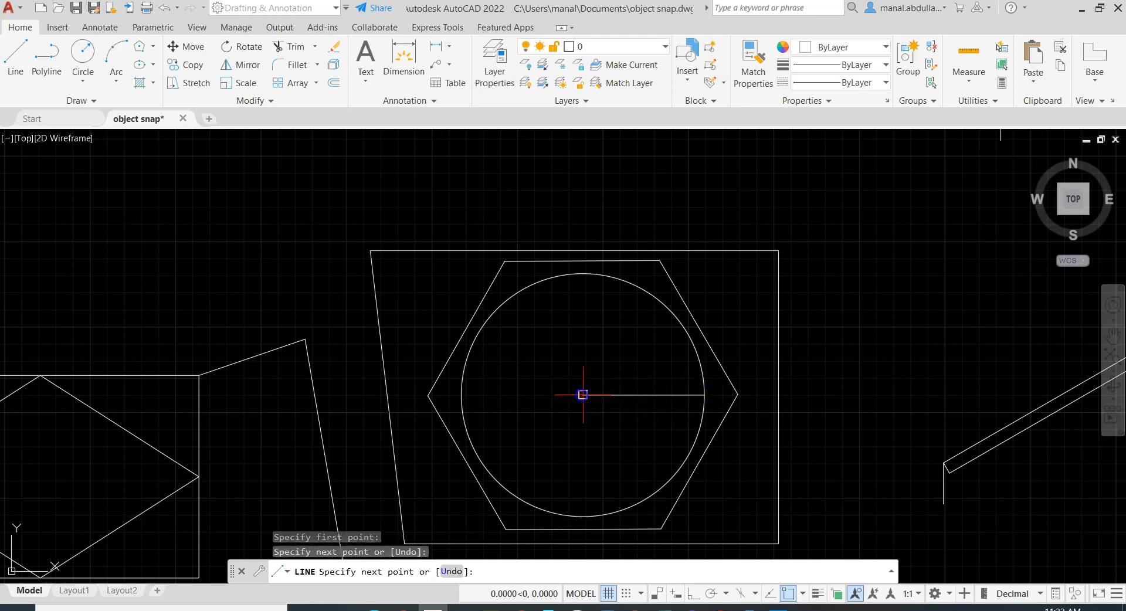
click(583, 273)
click(461, 394)
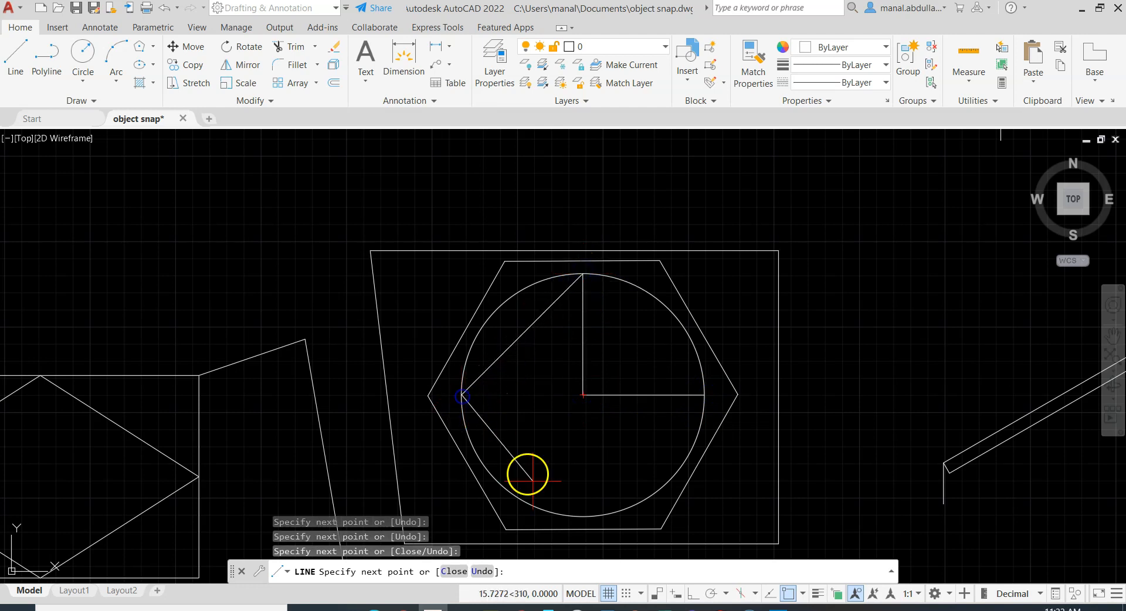
click(582, 517)
click(704, 395)
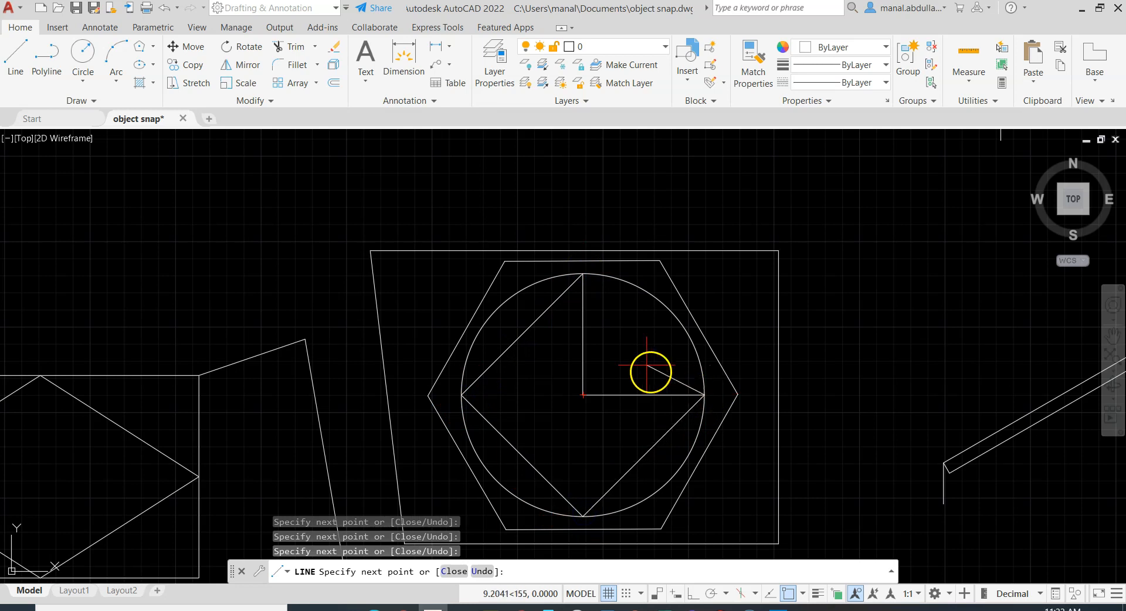
click(583, 272)
key(Return)
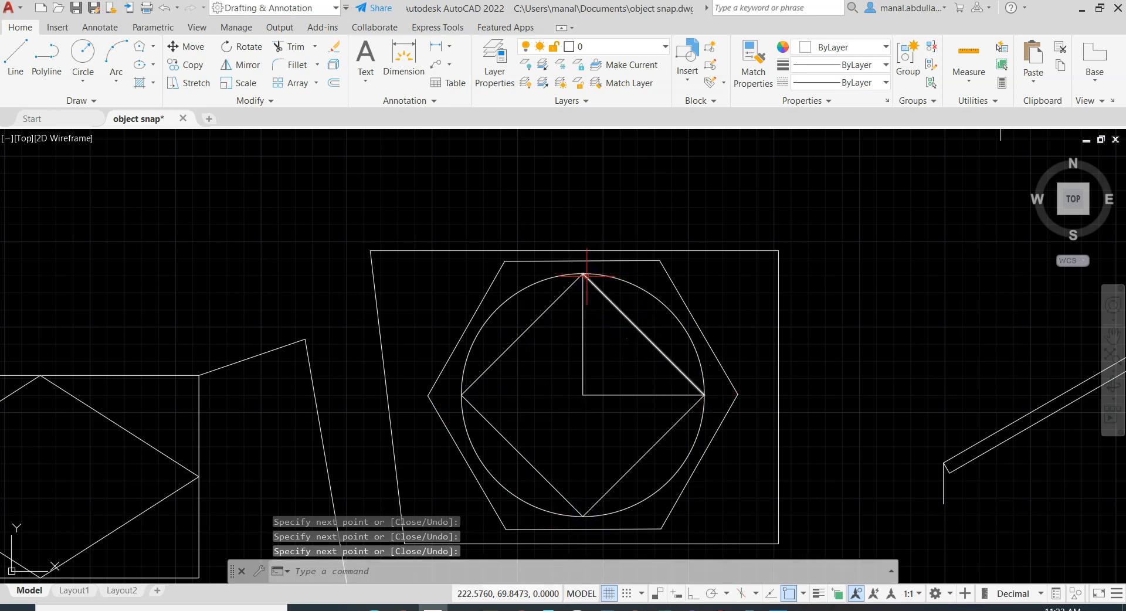
click(804, 594)
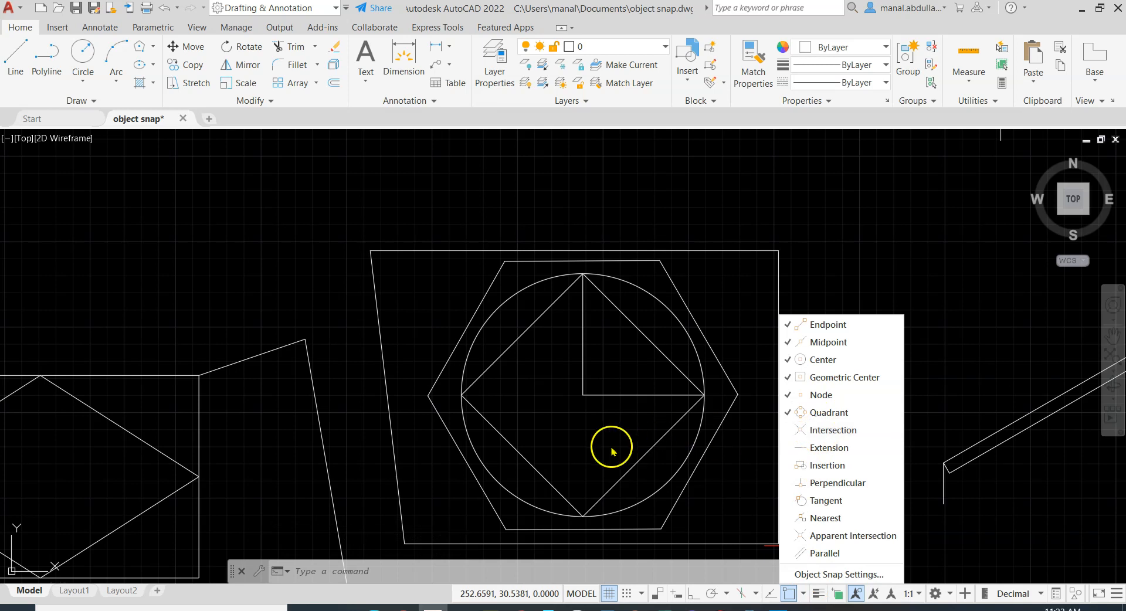
key(Escape)
click(290, 418)
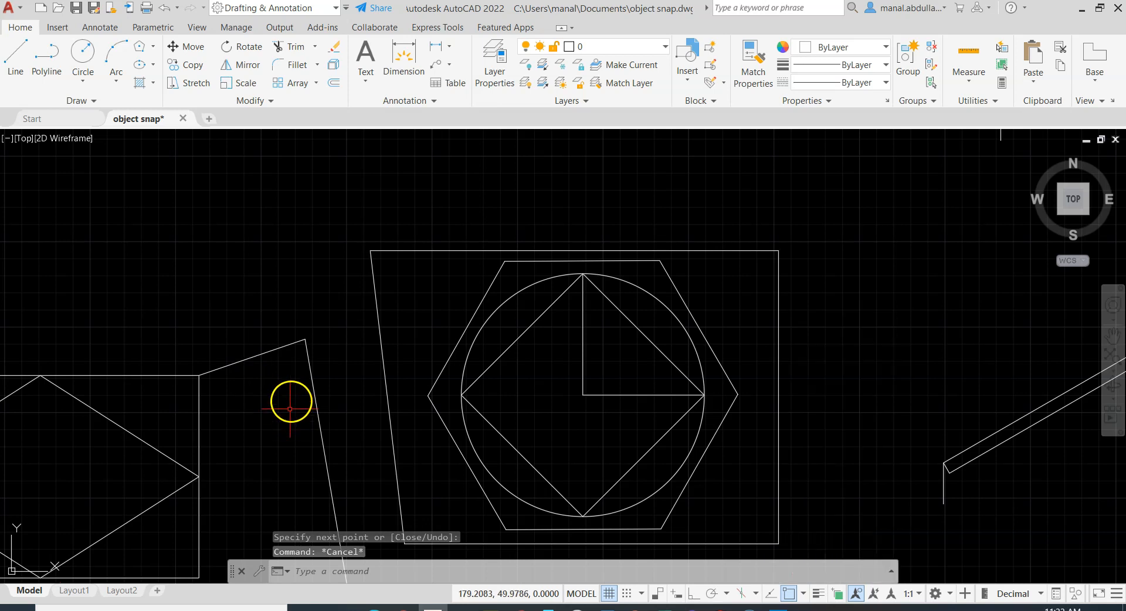
scroll(285, 381, down, 2)
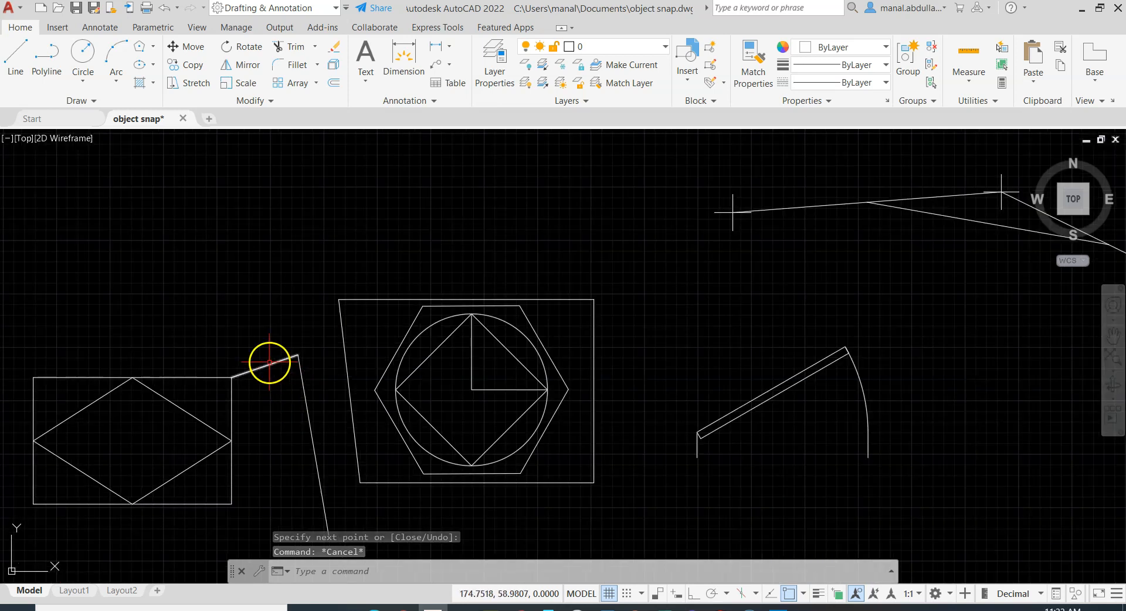
click(301, 376)
key(Escape)
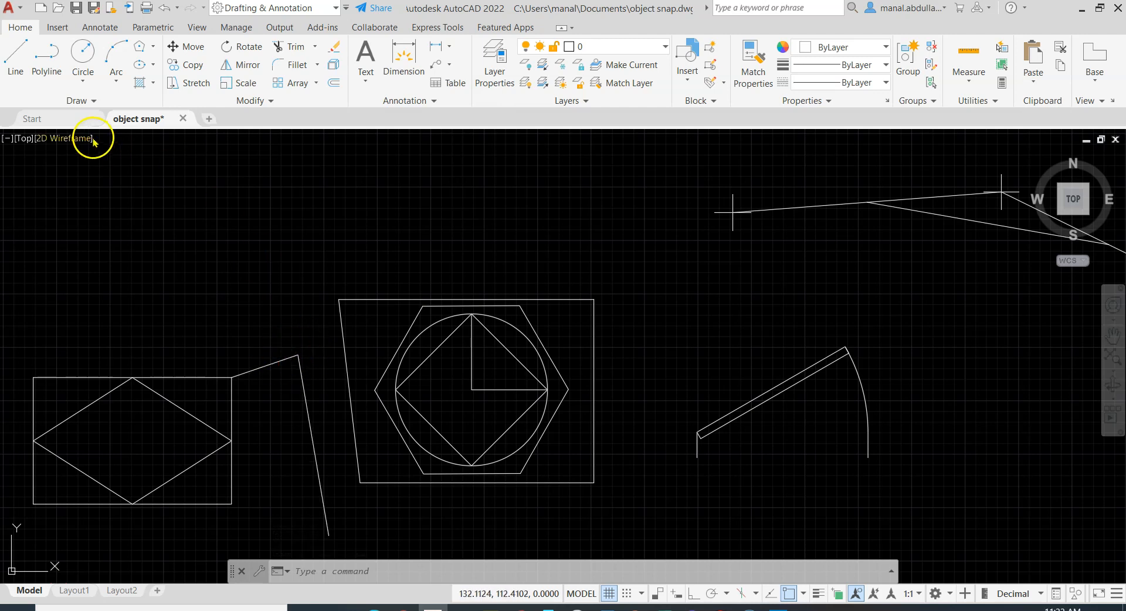
Draw two separate lines crossing each other in the empty area above the rectangle that contains the diamond
click(16, 59)
click(233, 172)
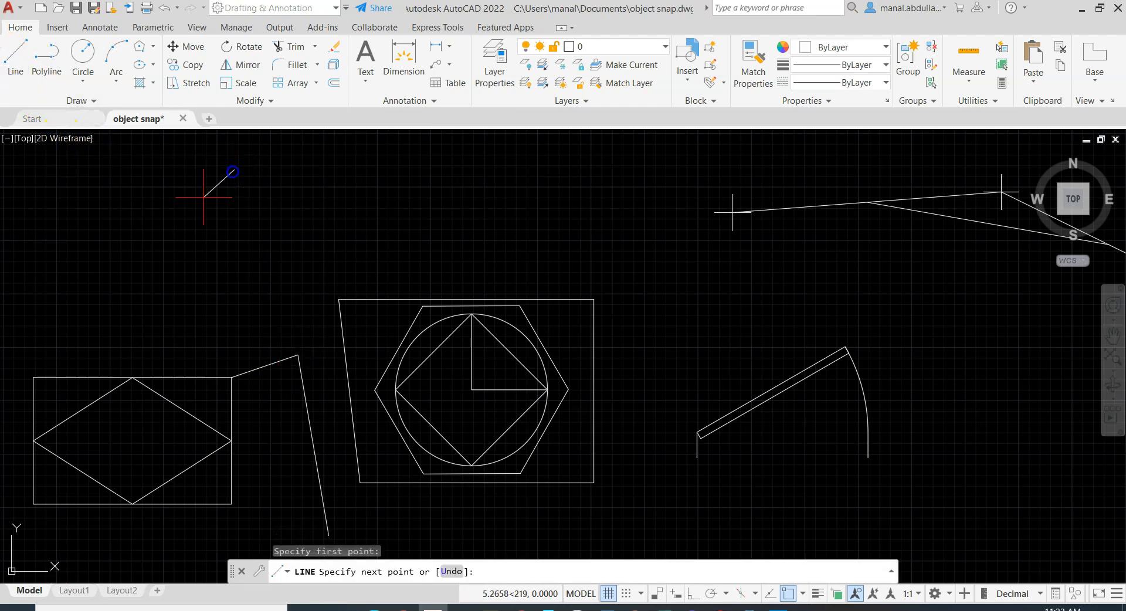
click(115, 301)
key(Return)
key(Return)
click(130, 188)
click(160, 308)
key(Return)
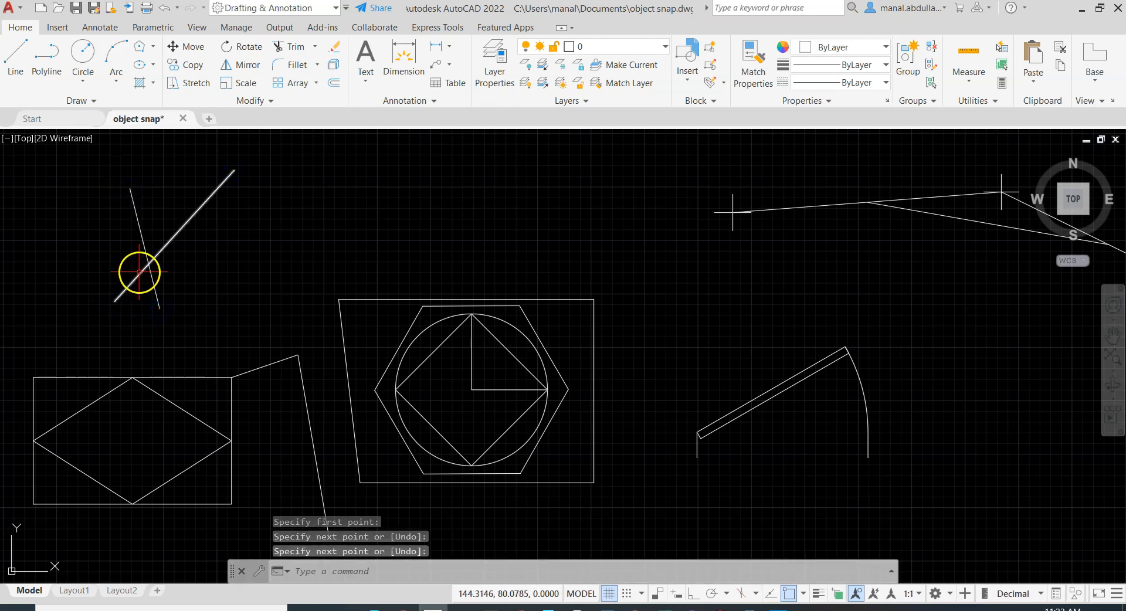
Start a line near where the two lines cross and turn on the Intersection object snap
scroll(139, 276, up, 2)
middle_drag(187, 279, 366, 336)
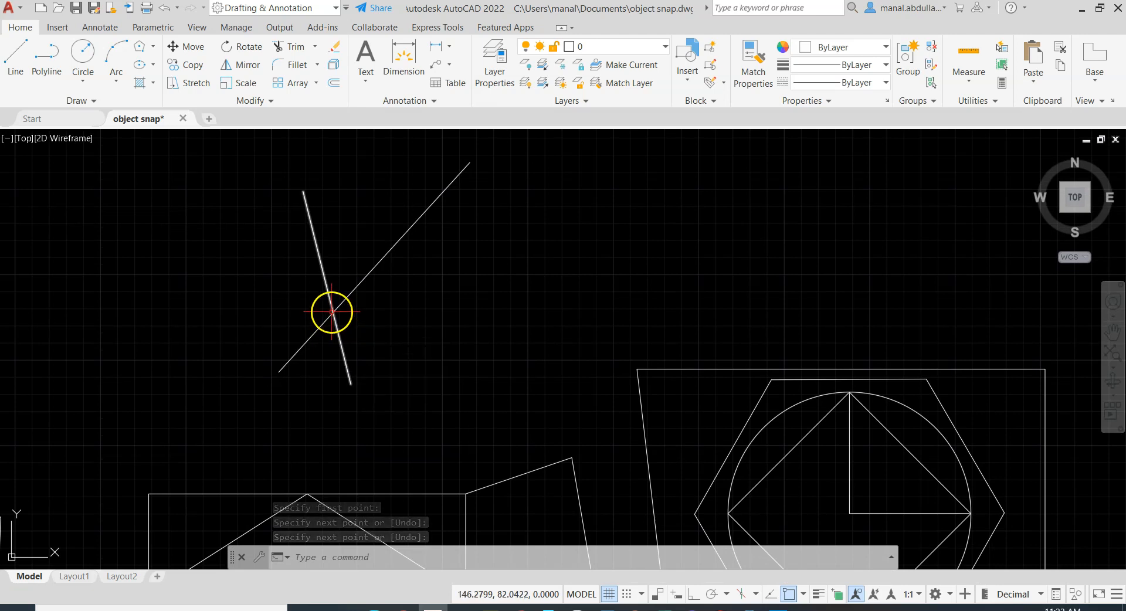
click(13, 62)
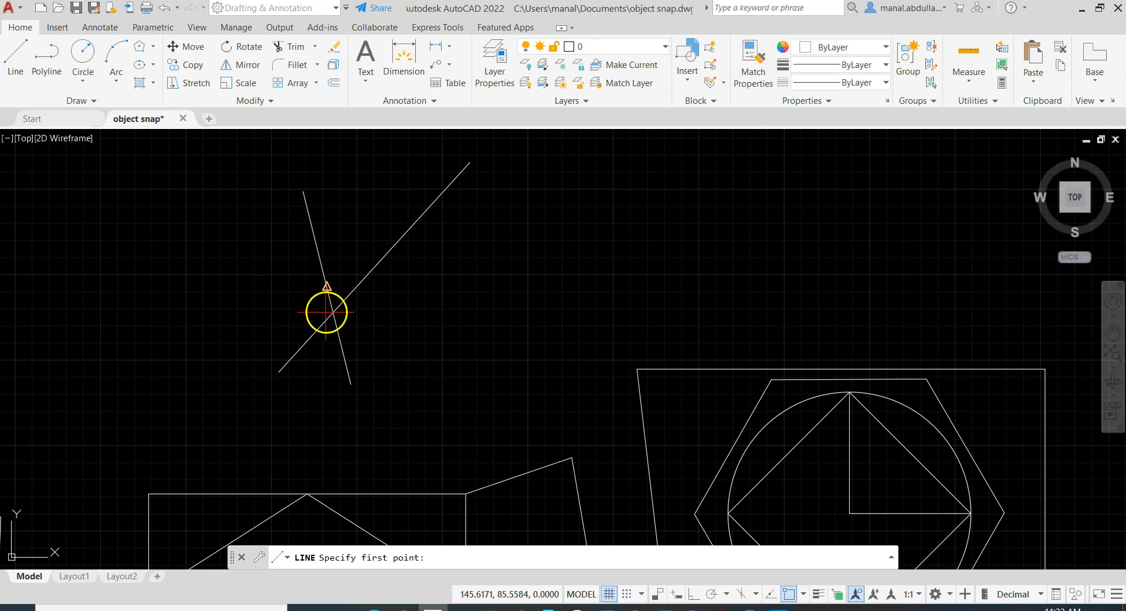
scroll(326, 312, up, 2)
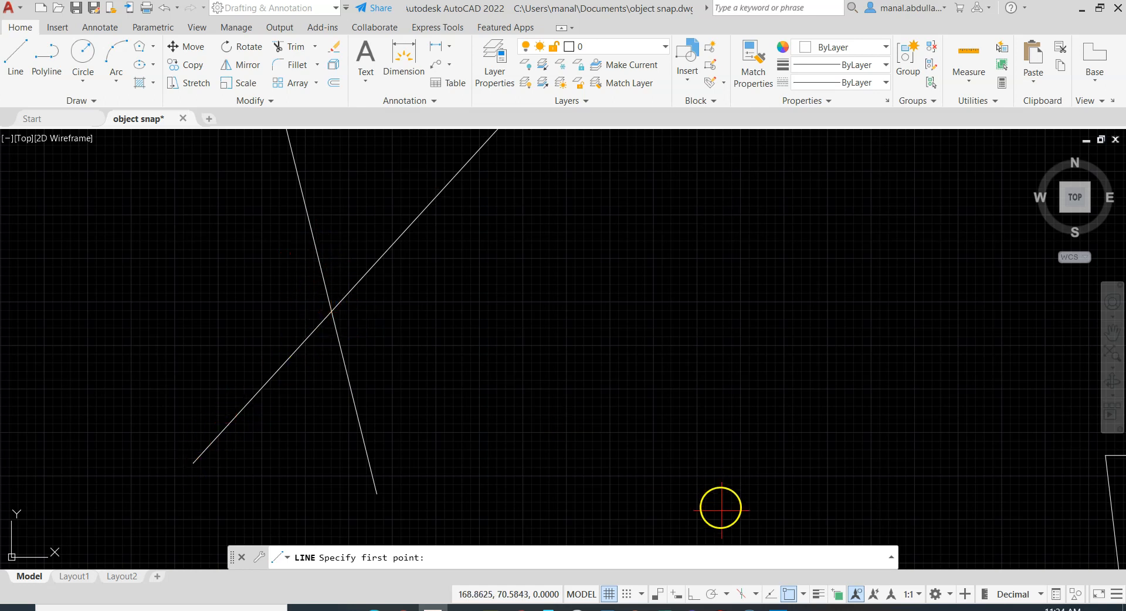
click(802, 594)
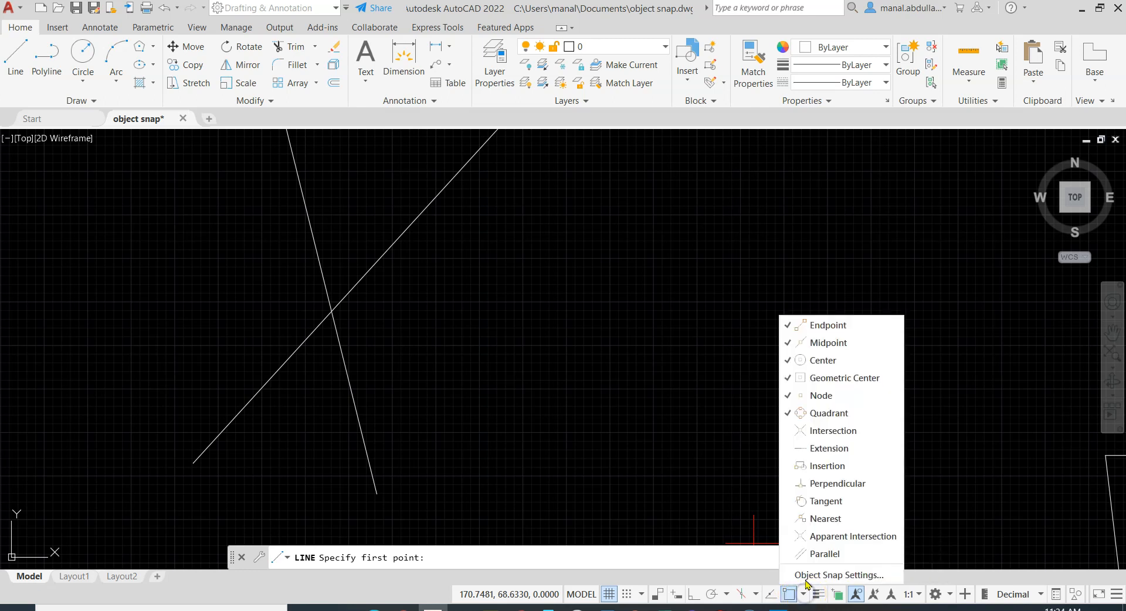
click(789, 431)
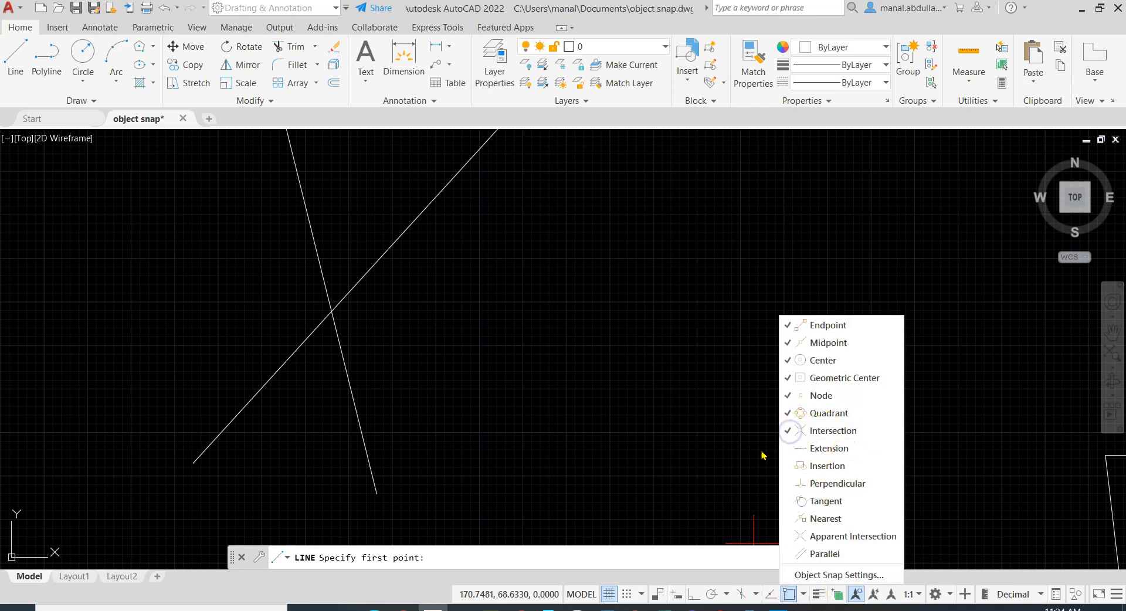
Draw the line from the intersection of the two crossing lines to the upper-left corner of the quadrilateral around the hexagon
click(332, 310)
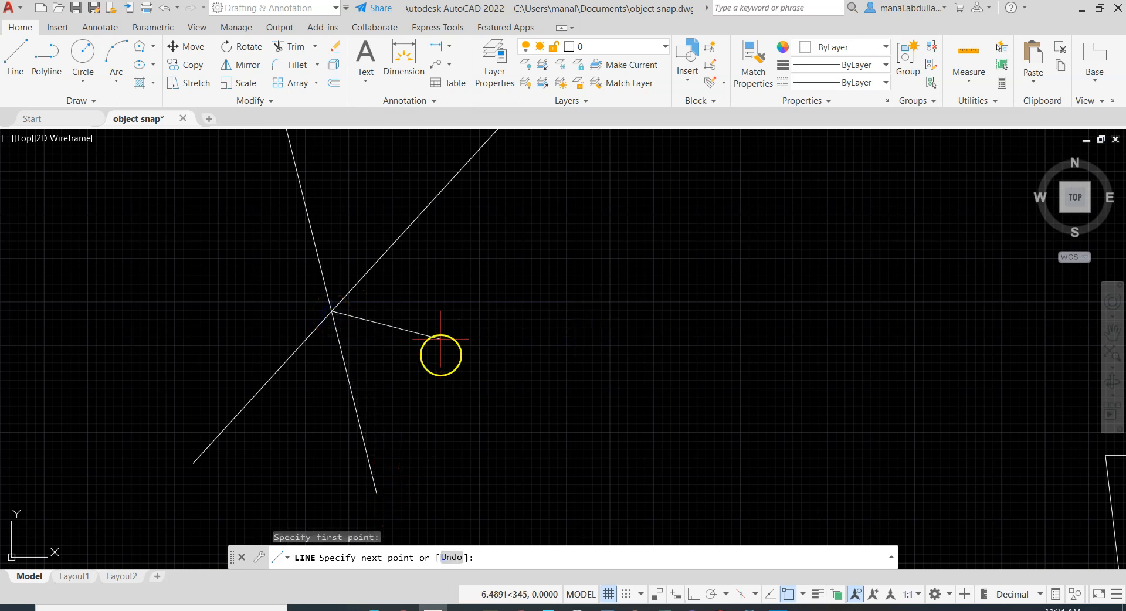
scroll(668, 364, down, 2)
click(839, 405)
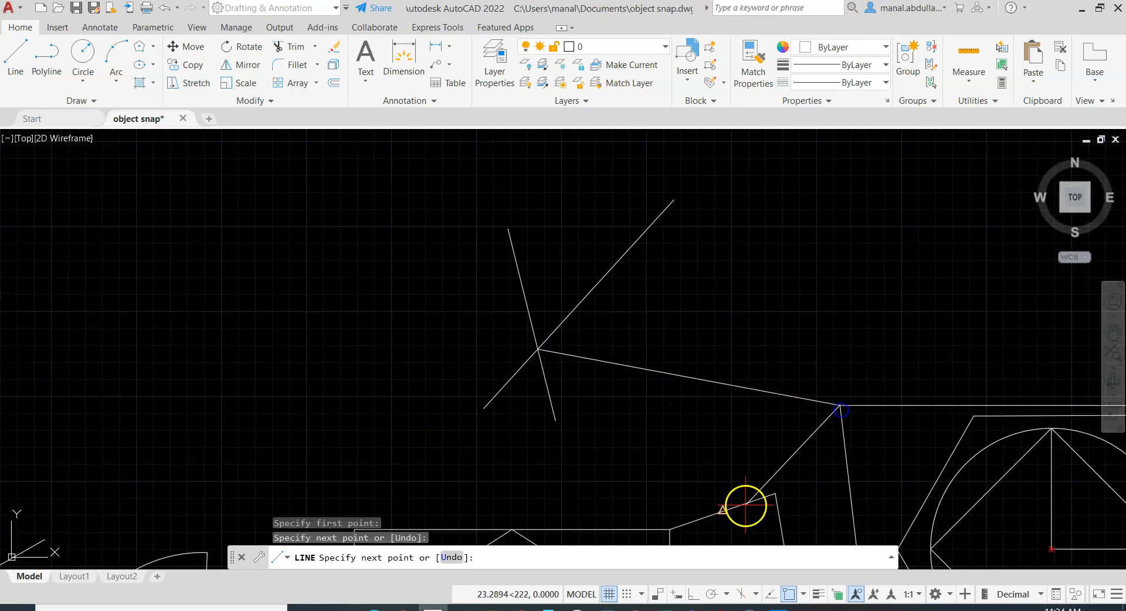
key(Return)
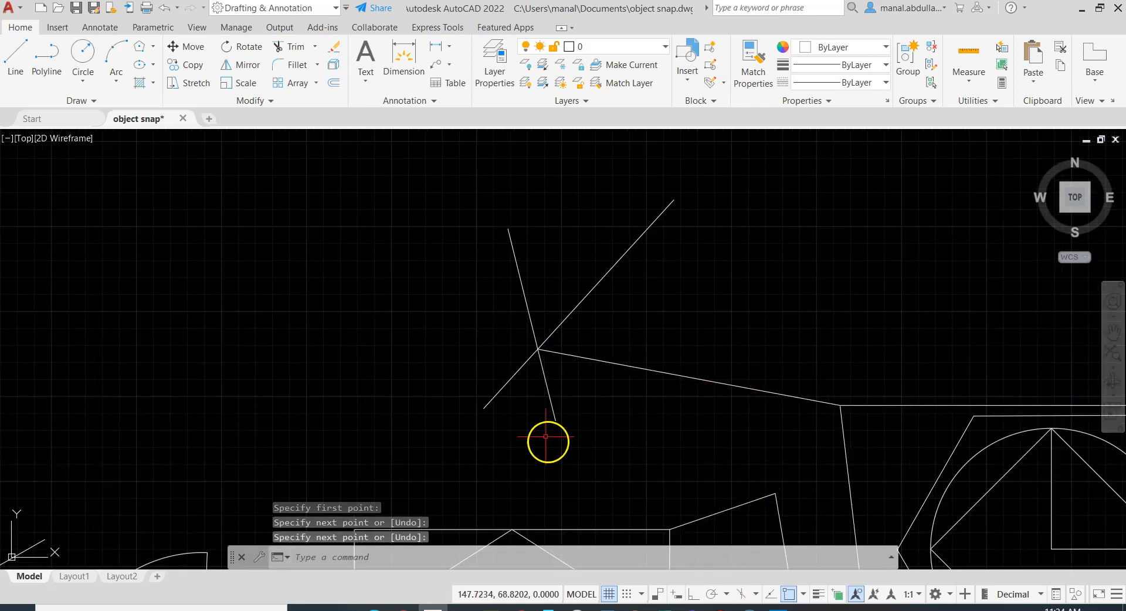
Start a new line near the crossing lines and turn on the Extension object snap
click(803, 594)
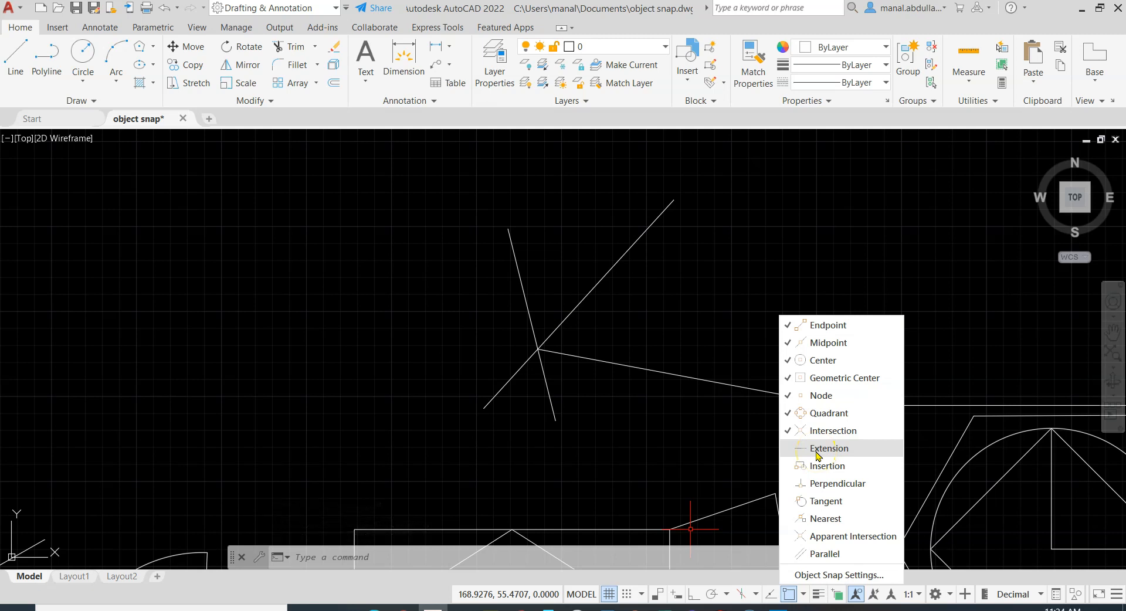
click(698, 470)
middle_drag(653, 445, 452, 481)
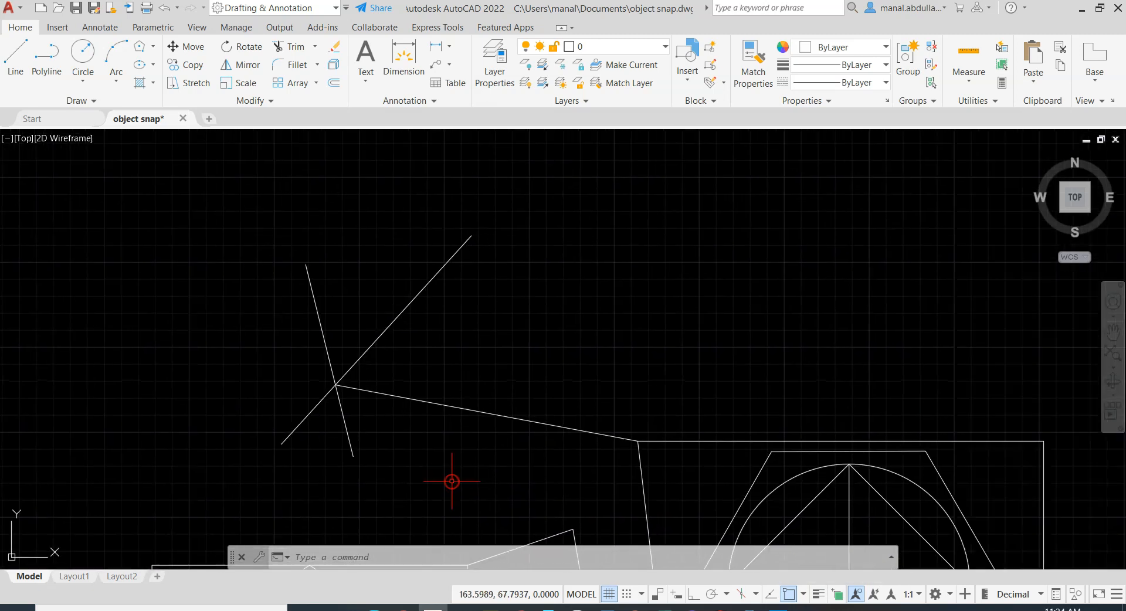
middle_drag(428, 259, 379, 303)
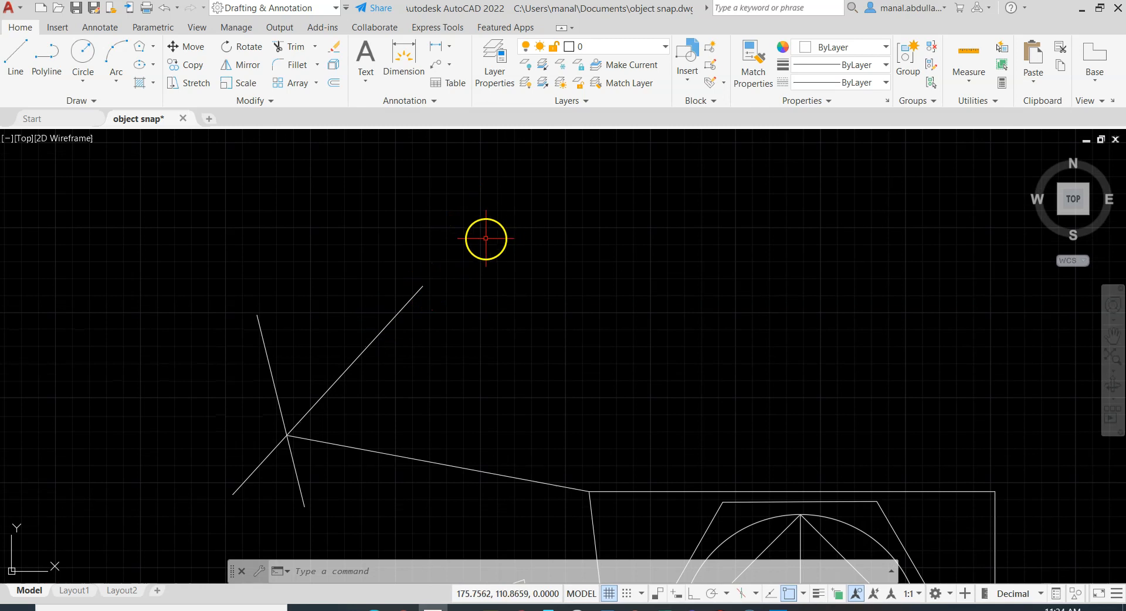
click(13, 51)
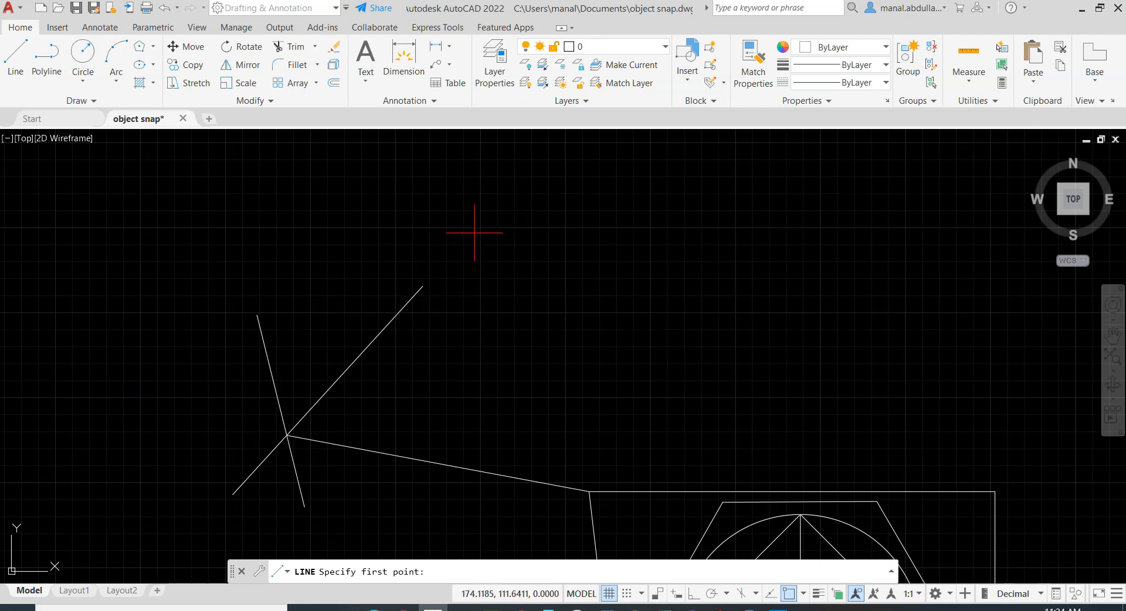
click(803, 594)
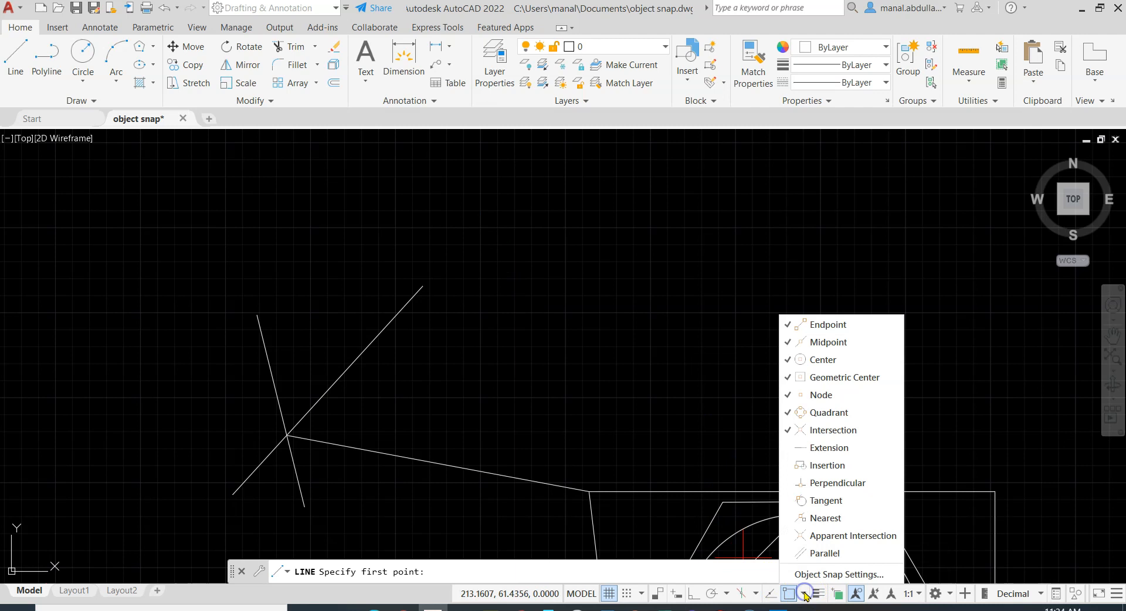
click(788, 448)
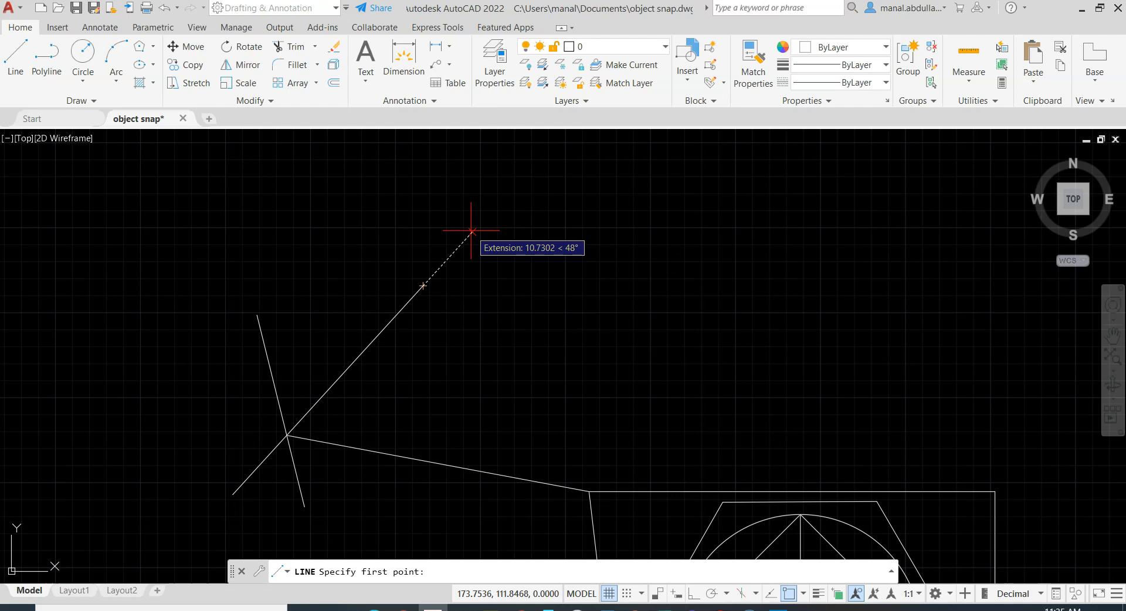
Draw a line starting 1 unit beyond the diagonal line's upper end along its extension and ending at the quadrilateral's upper-left corner
text(1)
key(Return)
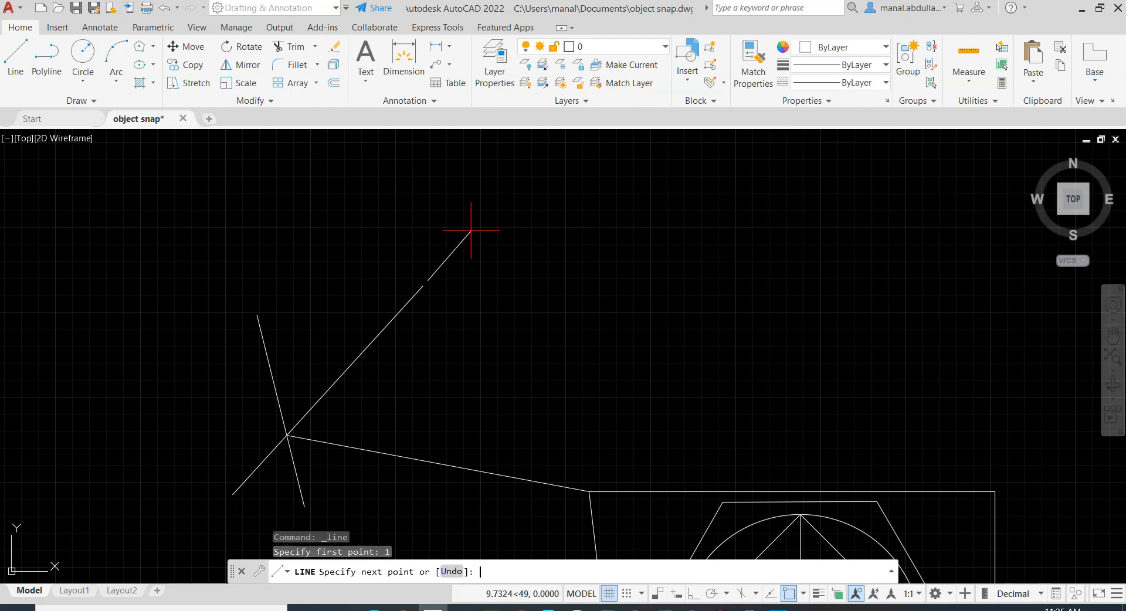
scroll(445, 311, up, 2)
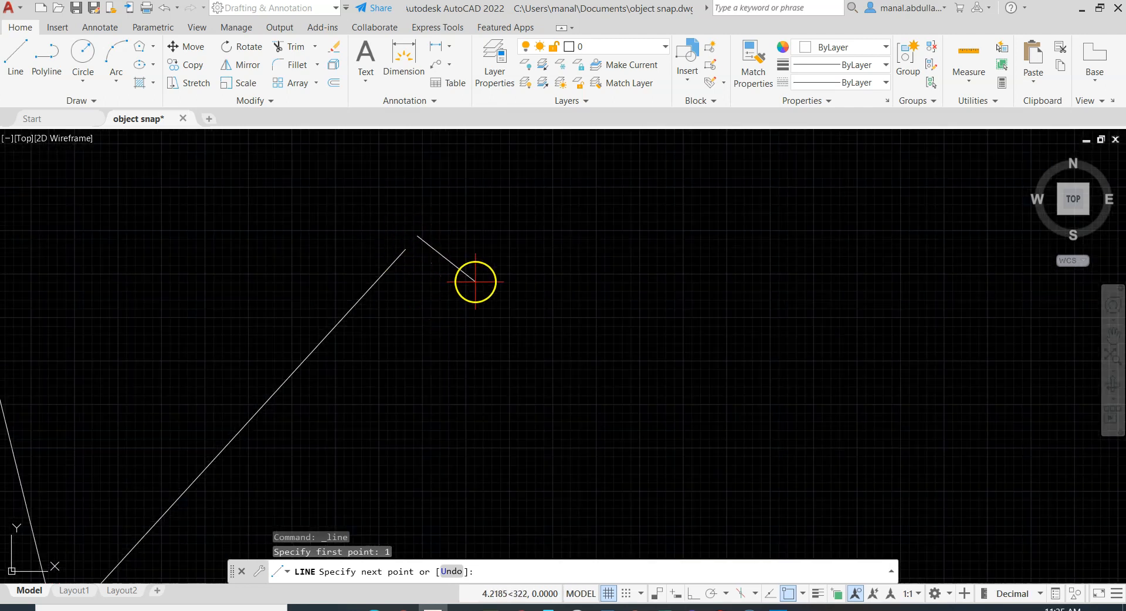
scroll(532, 323, down, 2)
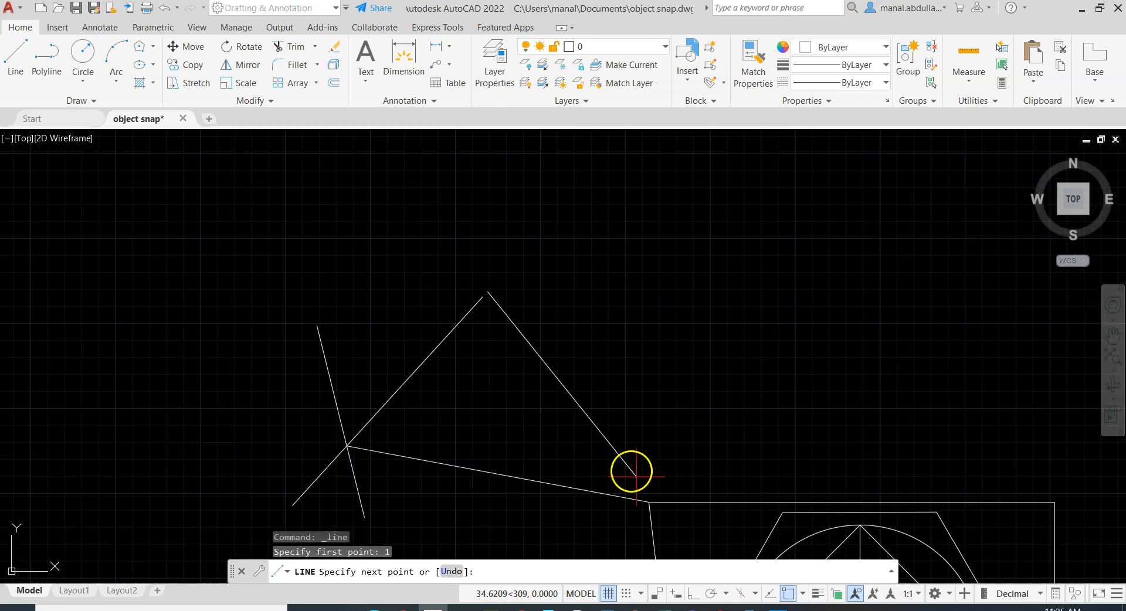
click(647, 502)
key(Return)
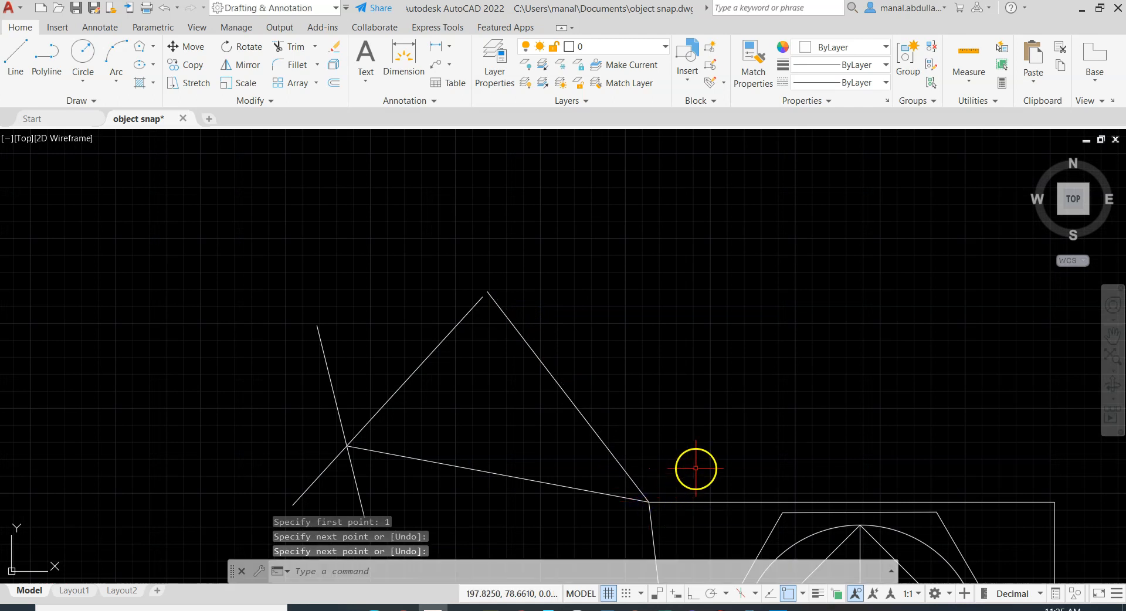
scroll(529, 320, up, 2)
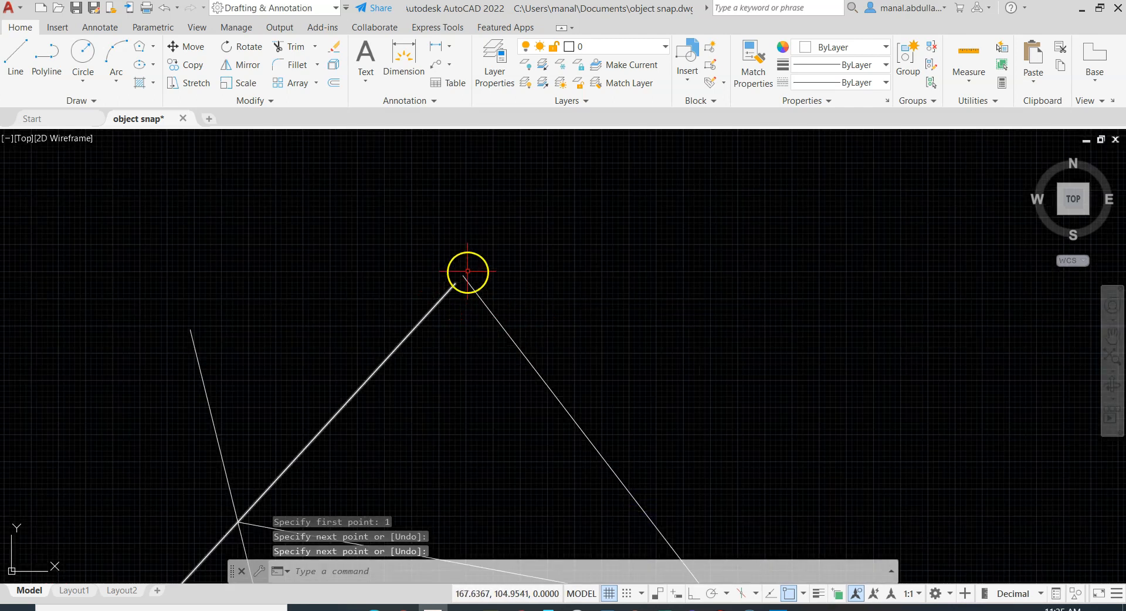
scroll(461, 325, down, 2)
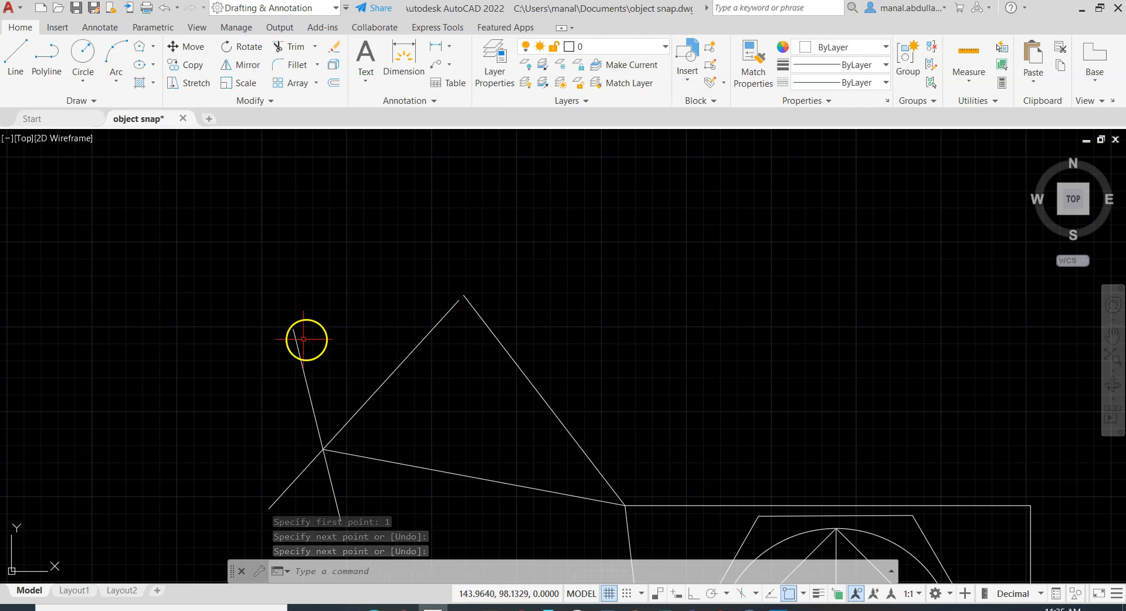
Draw a line from a point on the upward extension of the steeper crossing line to a free point at its lower left
click(16, 56)
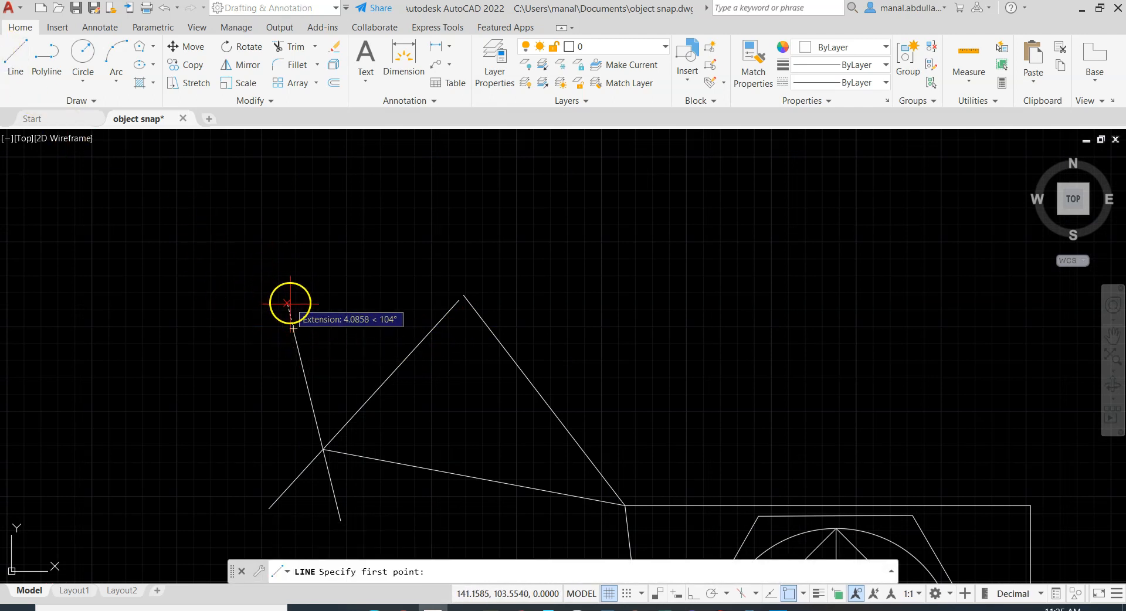
click(269, 235)
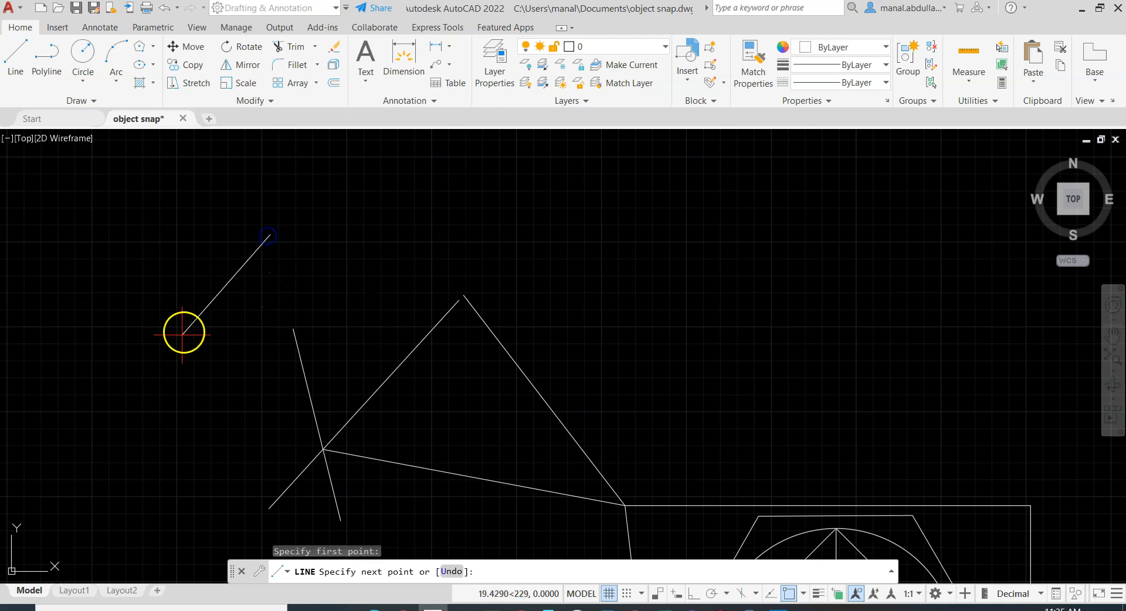
click(148, 378)
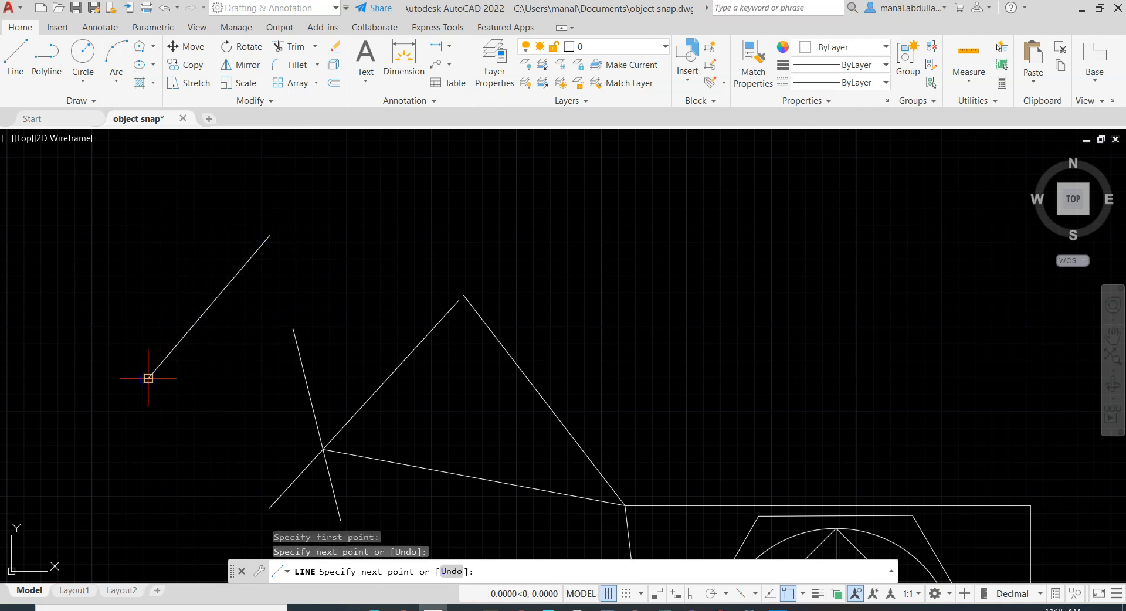
key(Return)
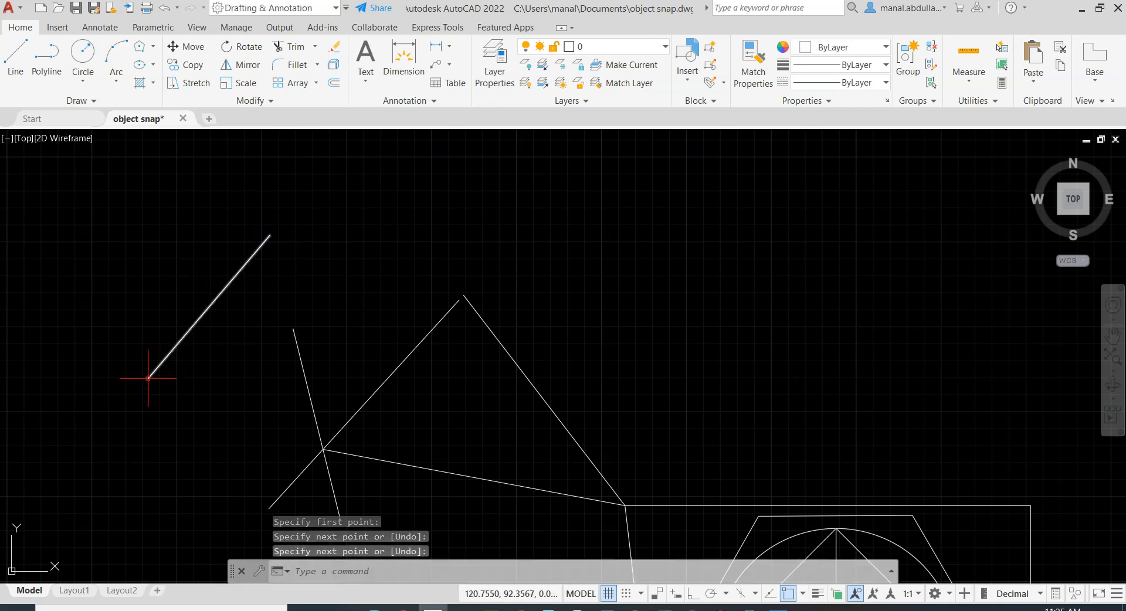
Turn on the Insertion object snap
click(803, 594)
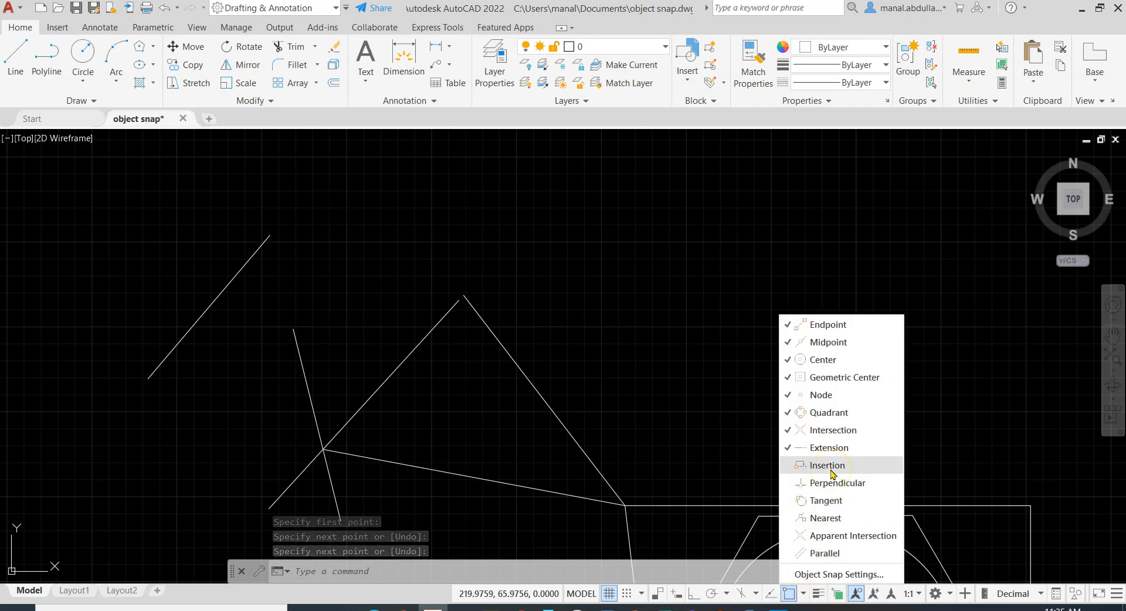
click(777, 468)
click(763, 470)
Move the door block by its insertion point to a free spot farther down and to the right
scroll(839, 450, down, 4)
mouse_move(901, 520)
middle_down()
mouse_move(843, 444)
mouse_move(535, 315)
middle_up()
scroll(631, 349, up, 4)
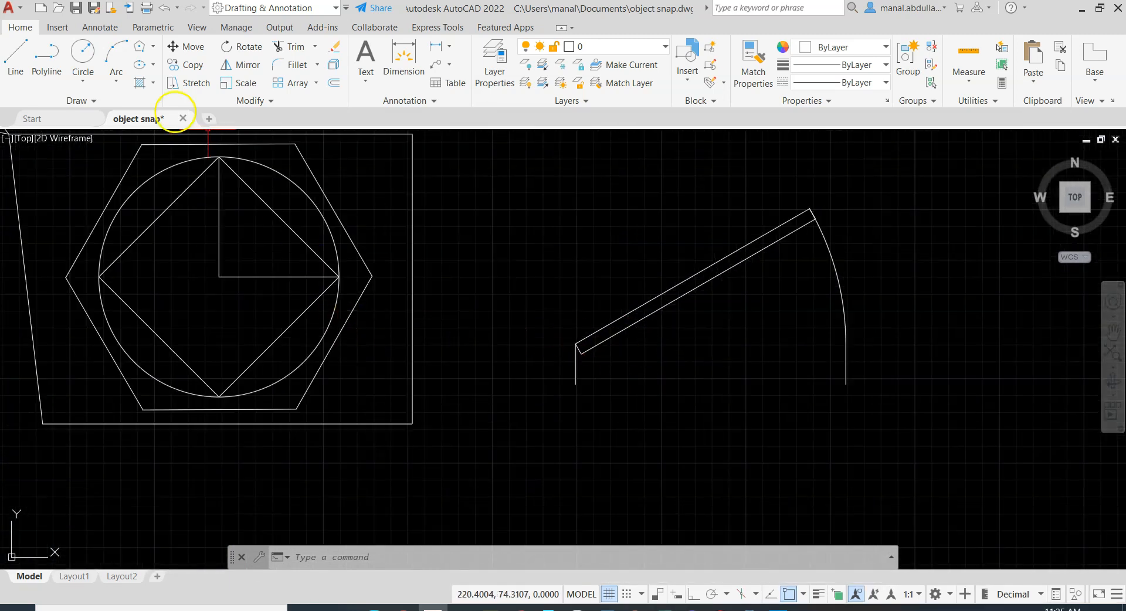
click(192, 51)
click(654, 314)
key(Return)
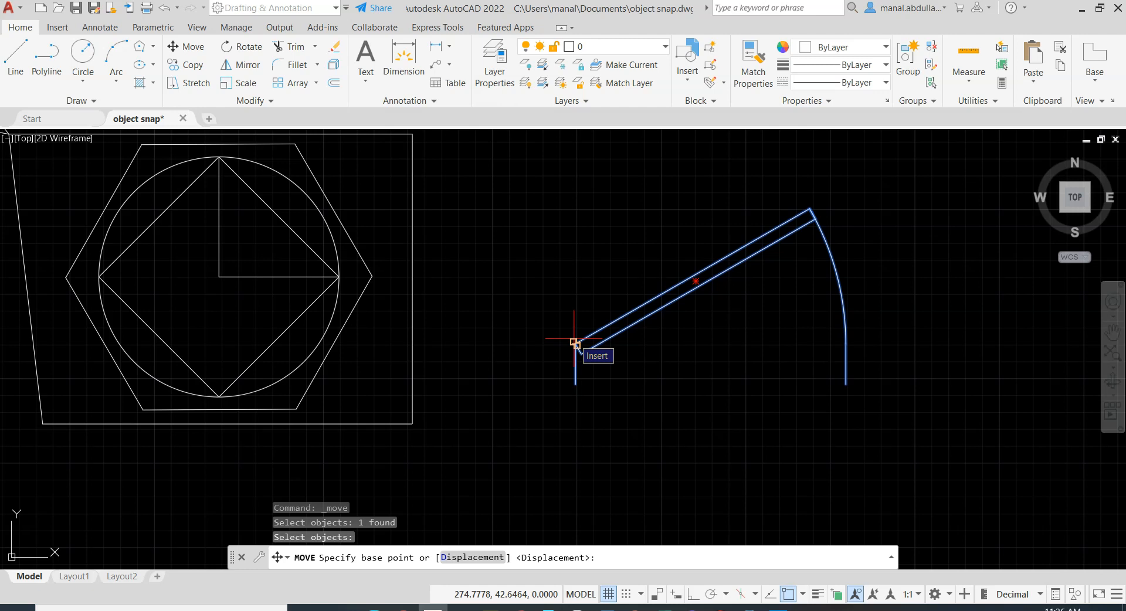
click(574, 342)
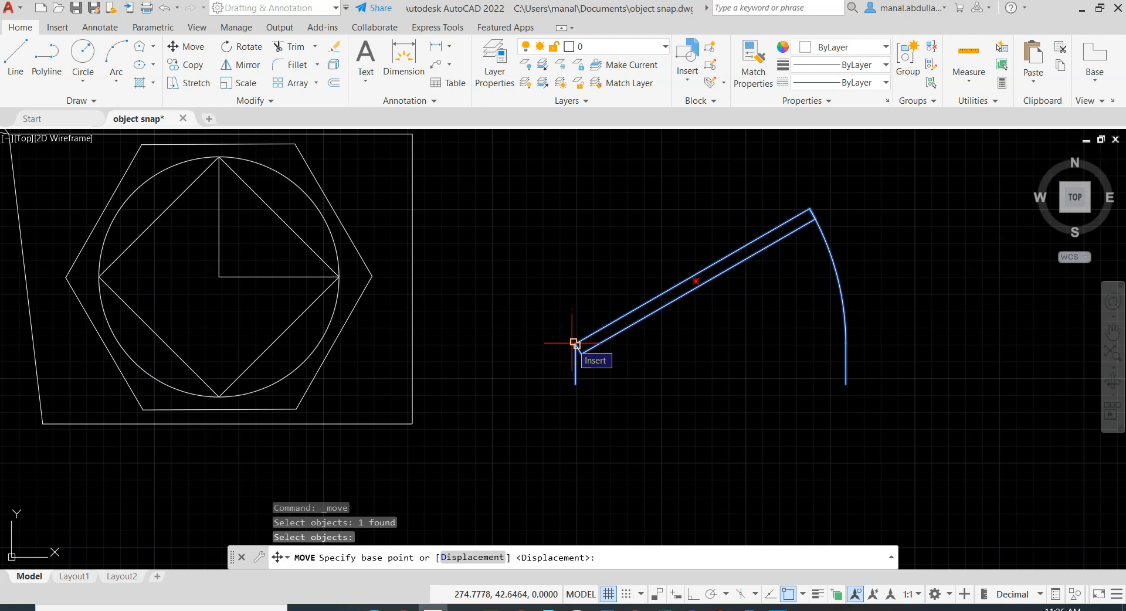
click(574, 342)
click(737, 422)
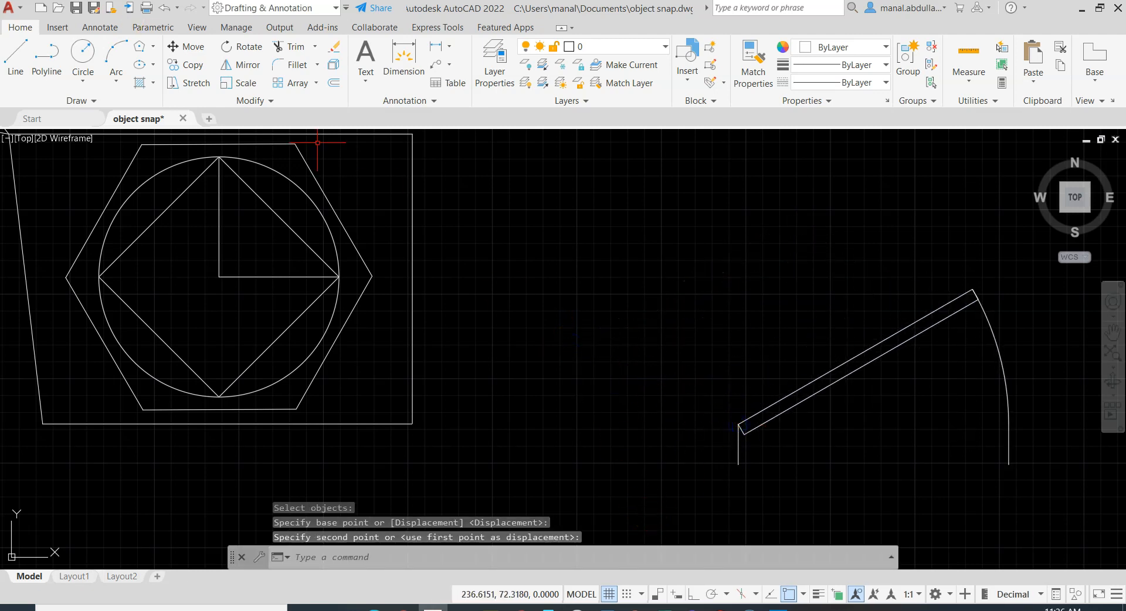
Move the door block by its insertion point onto the lower-right corner of the quadrilateral around the hexagon
click(195, 47)
click(809, 395)
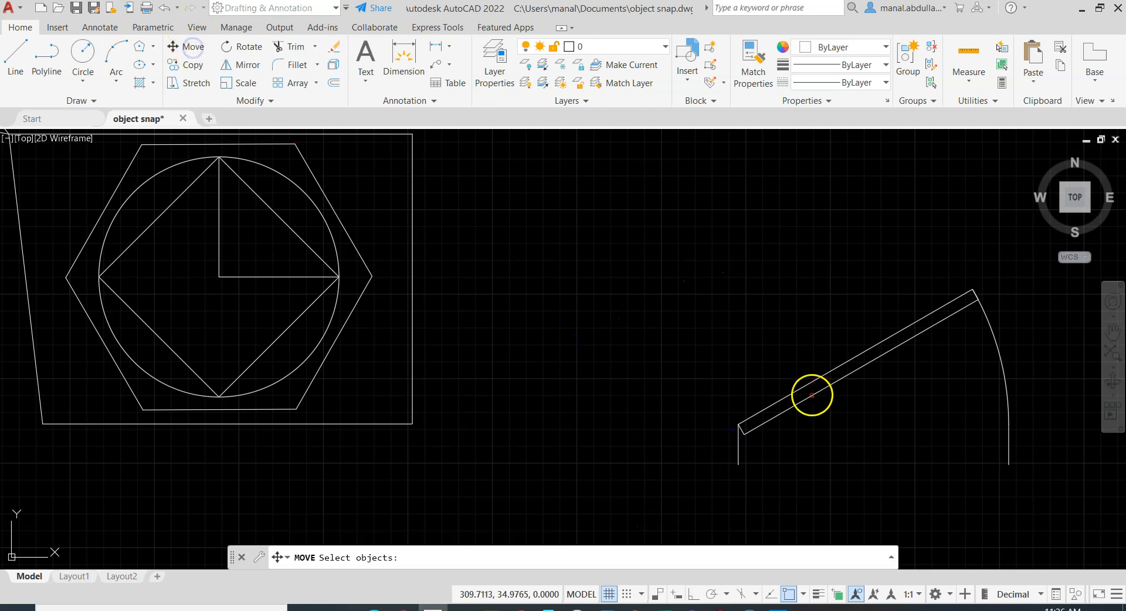
key(Return)
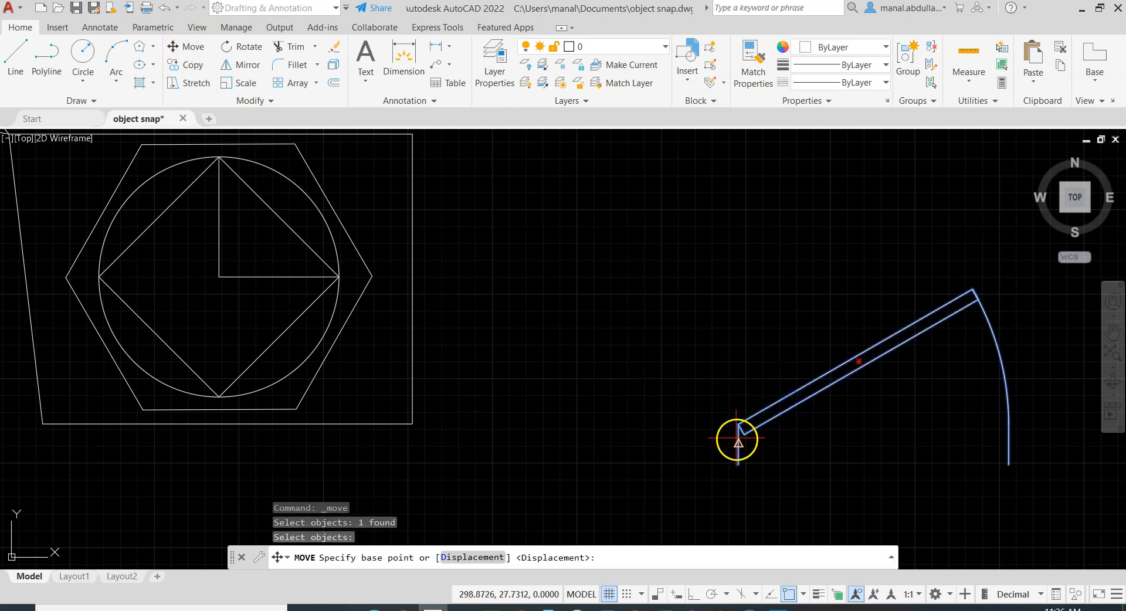
click(738, 424)
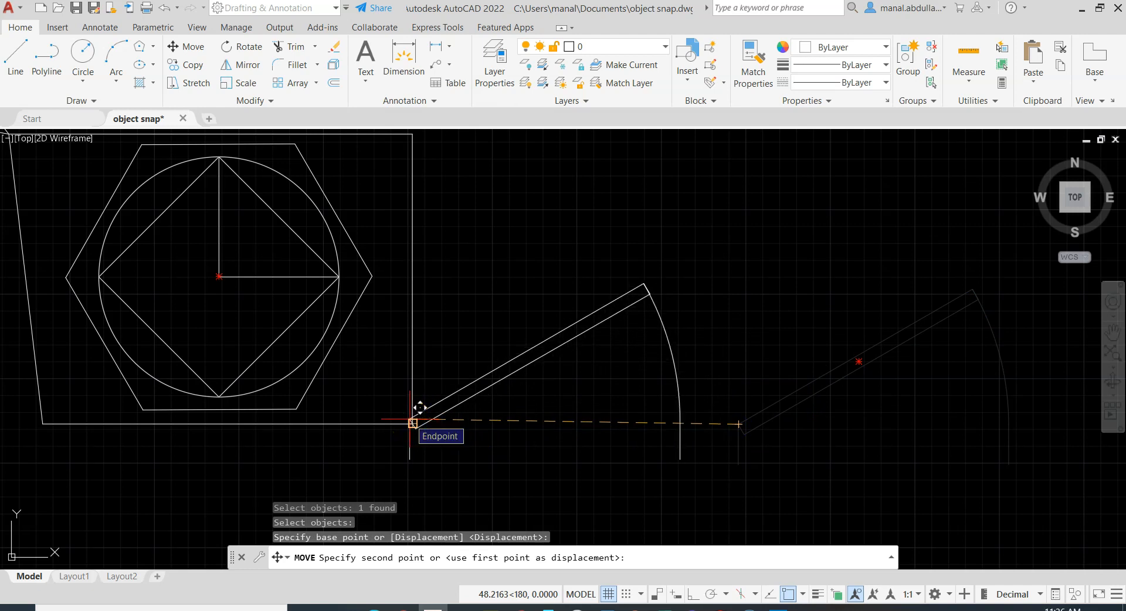
click(412, 422)
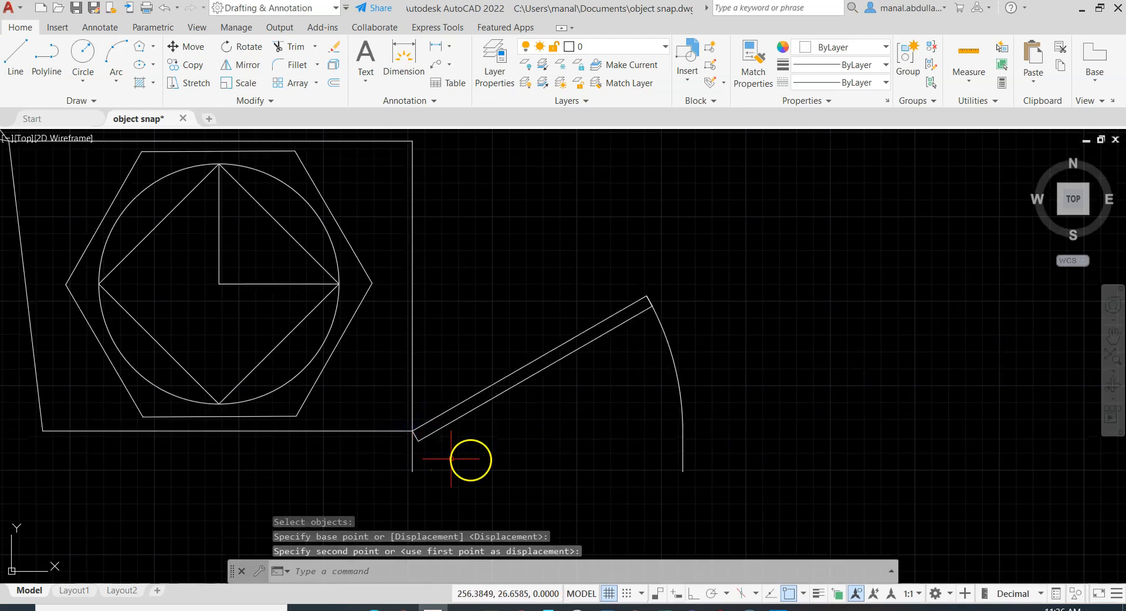
Turn on the Perpendicular object snap and draw a line from a free point at the upper left perpendicular to the separate diagonal line
click(804, 594)
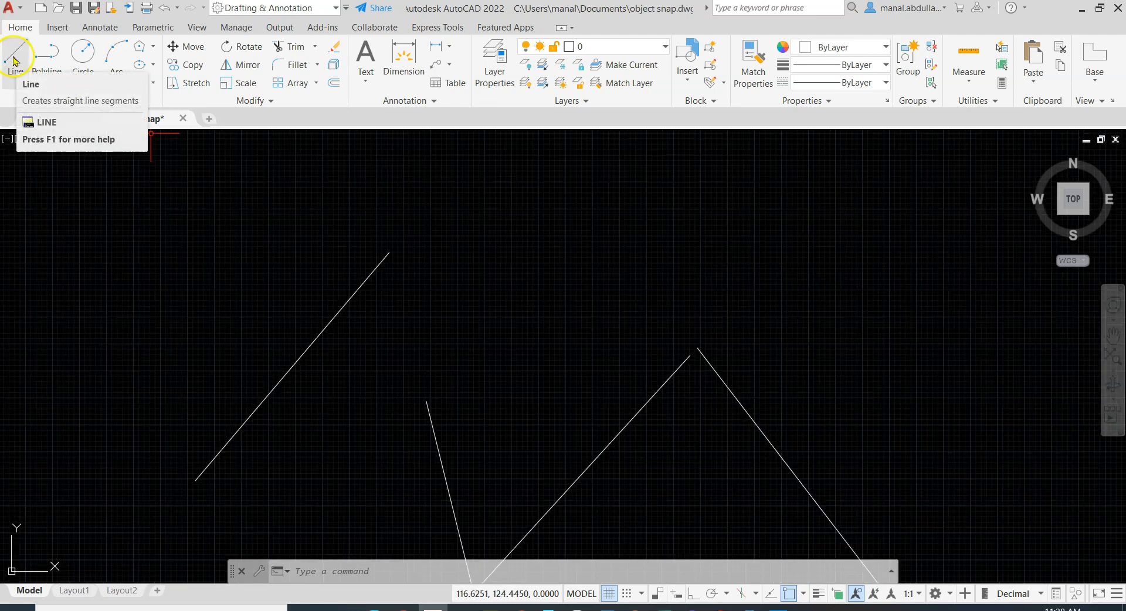
click(14, 60)
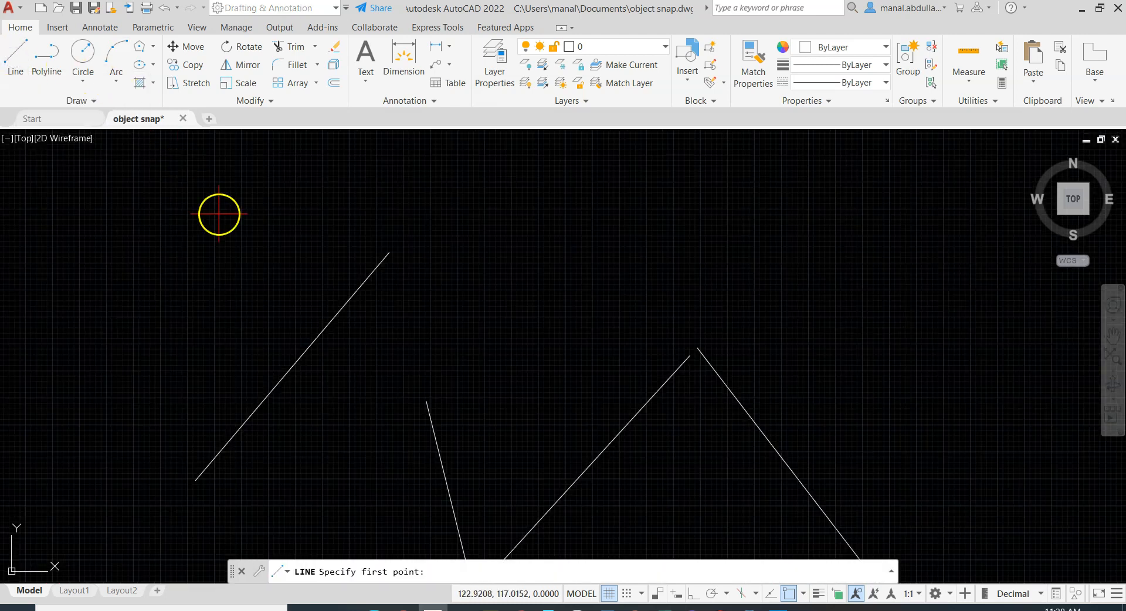
click(227, 249)
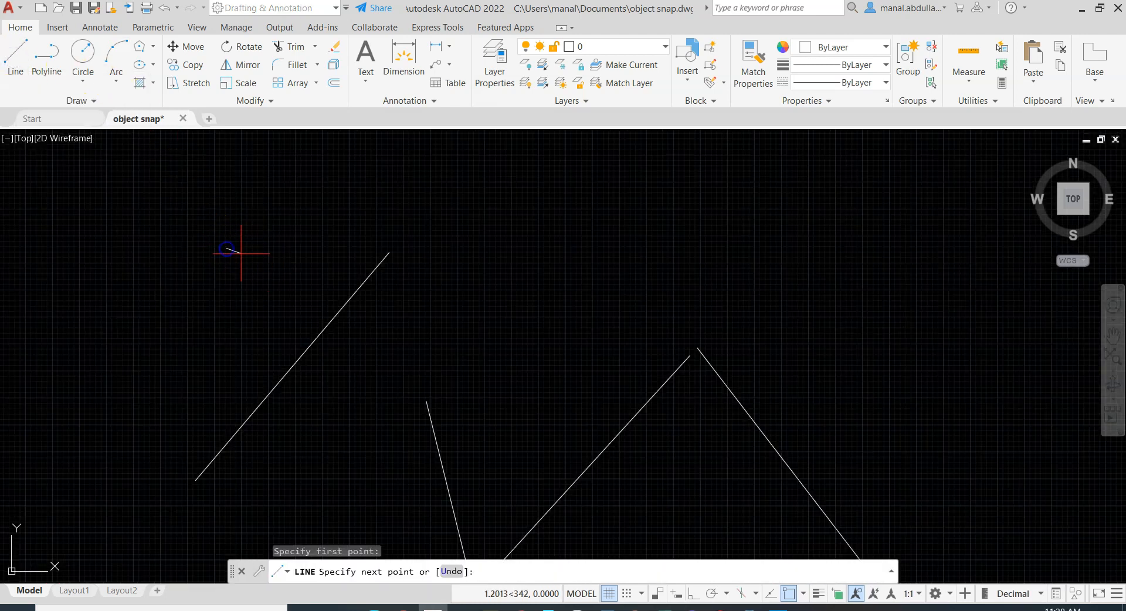
click(332, 329)
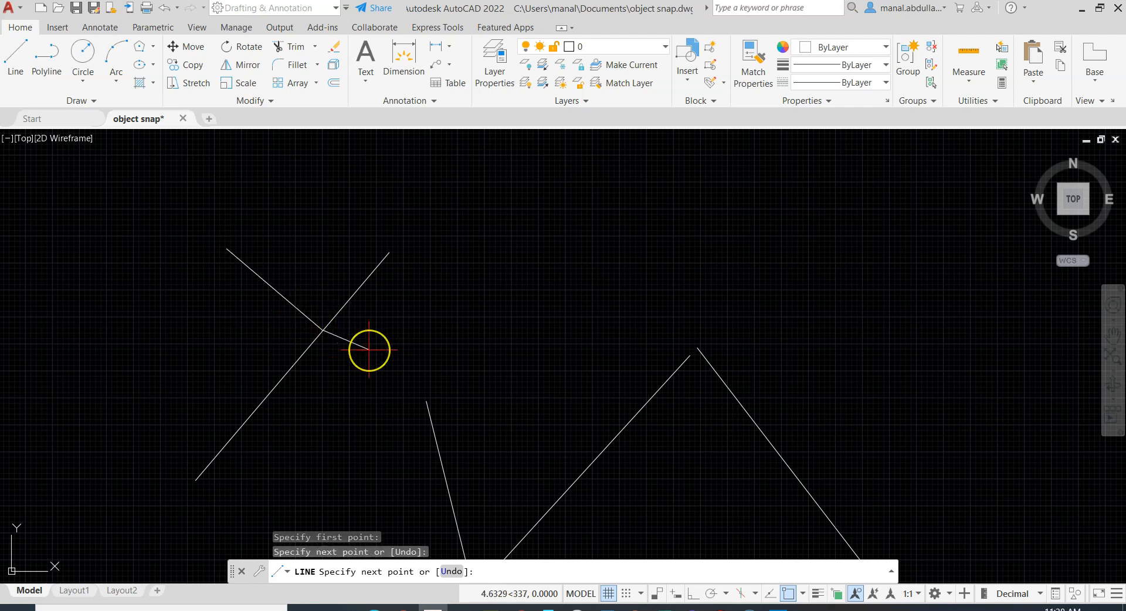
key(Return)
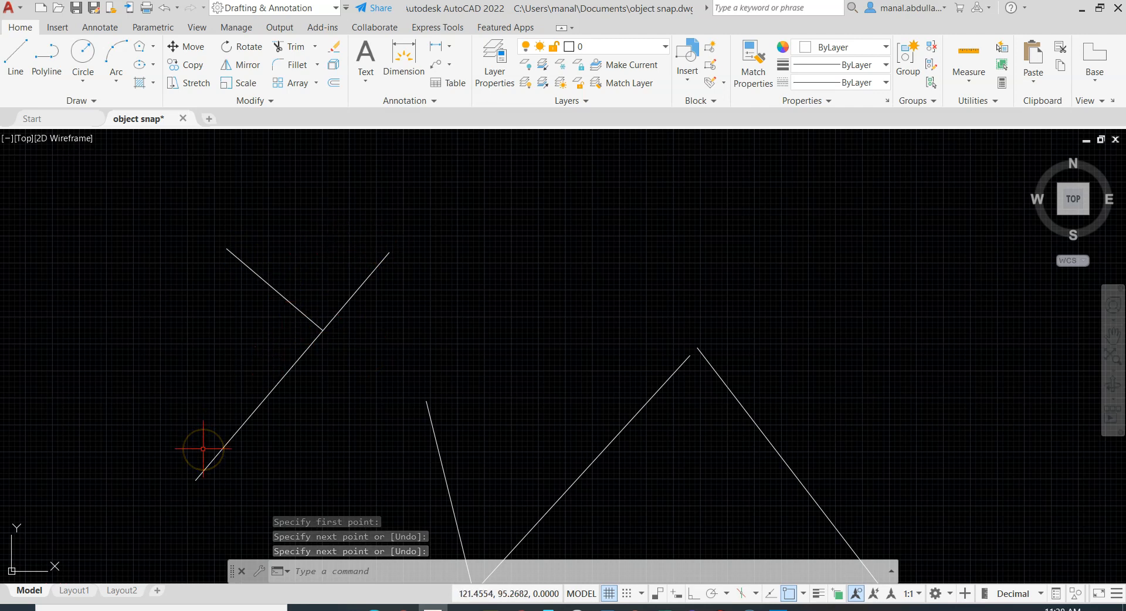
Draw a second line from a free point farther down on the left, ending perpendicular to the same diagonal near its lower end
click(16, 54)
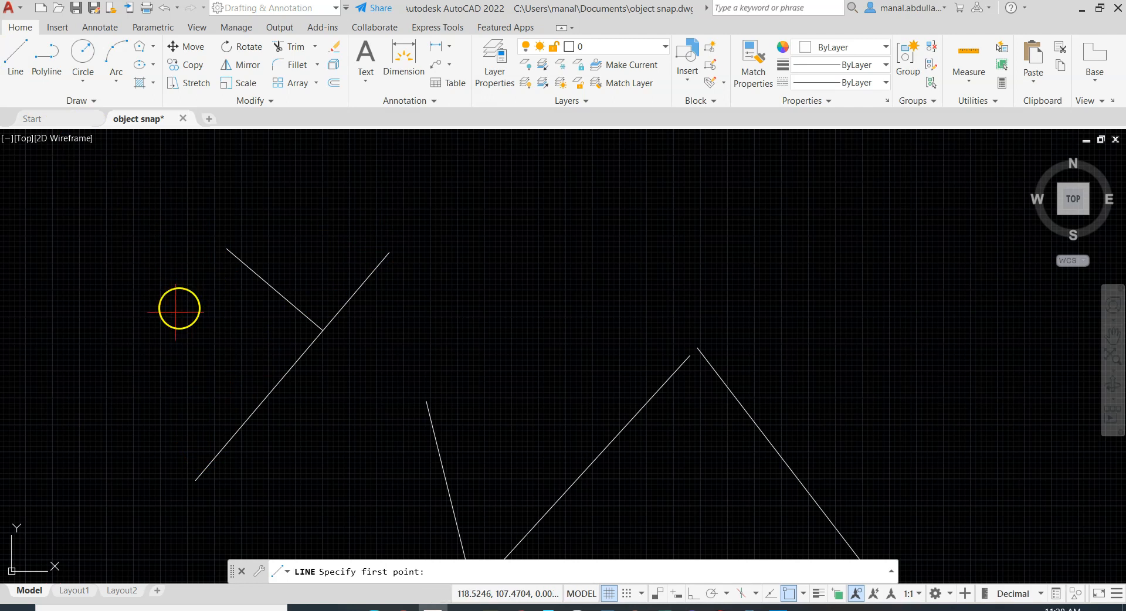
click(166, 344)
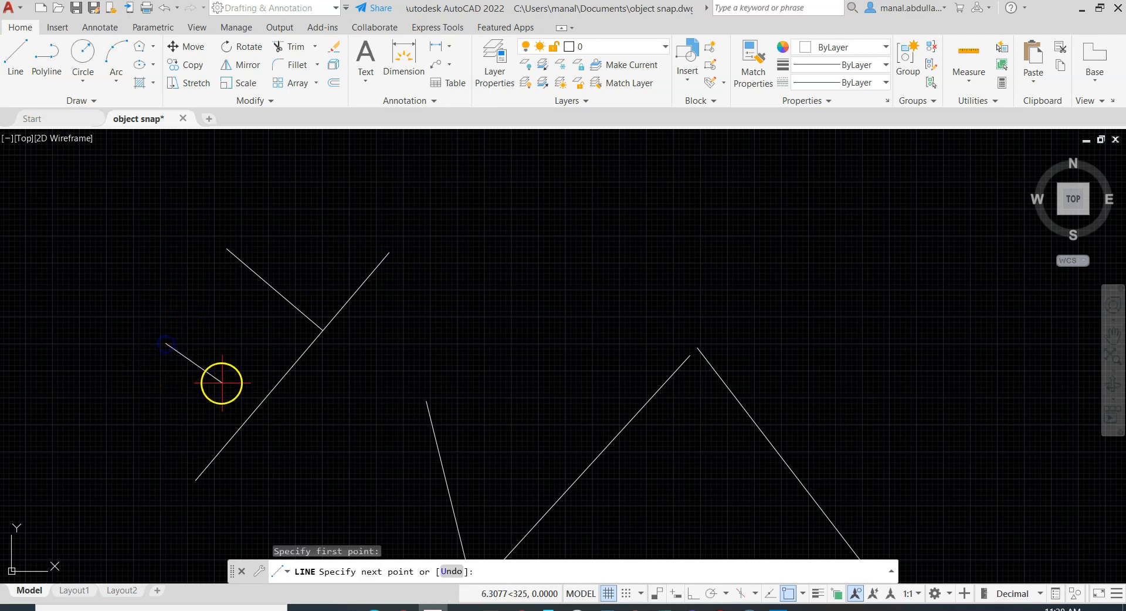
click(250, 416)
key(Return)
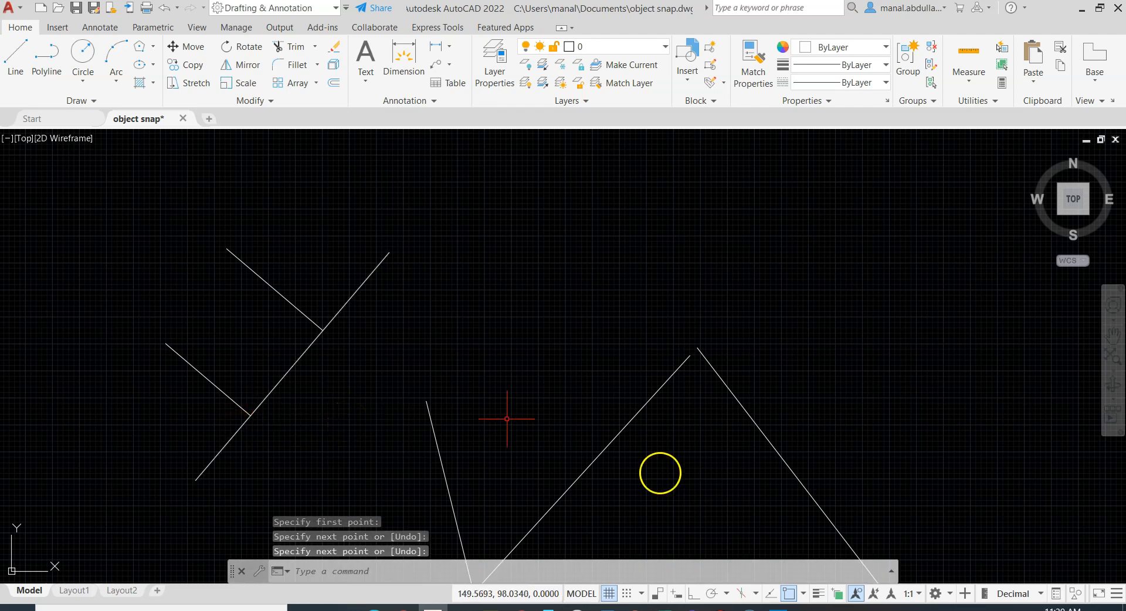
Turn on the Tangent object snap and draw a center-radius circle of about 17 units radius in the empty area below the lines joining the points
click(803, 594)
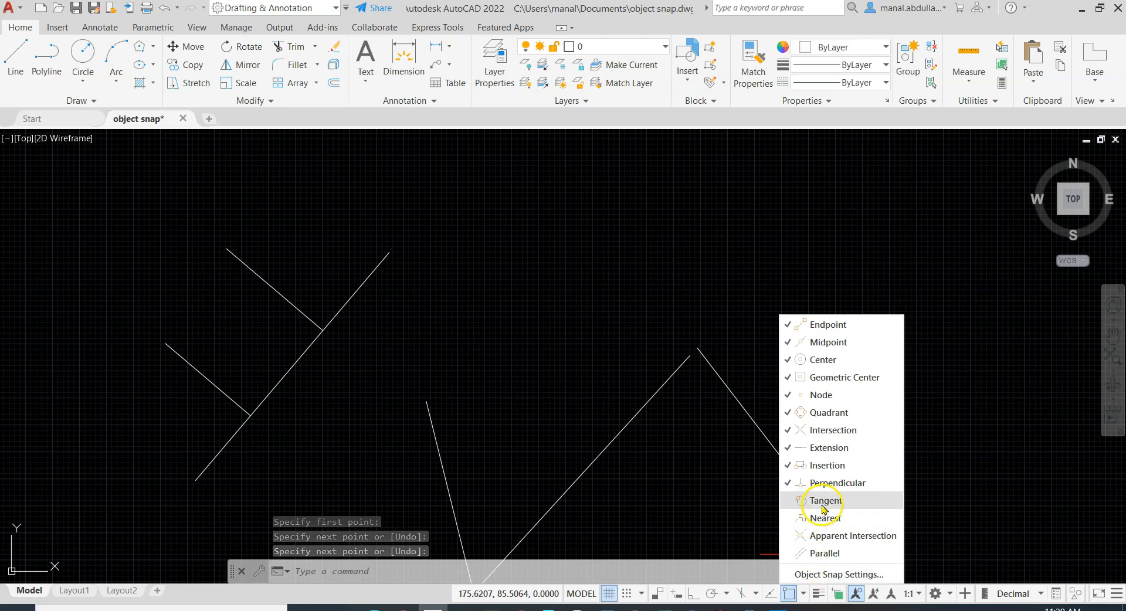
click(789, 502)
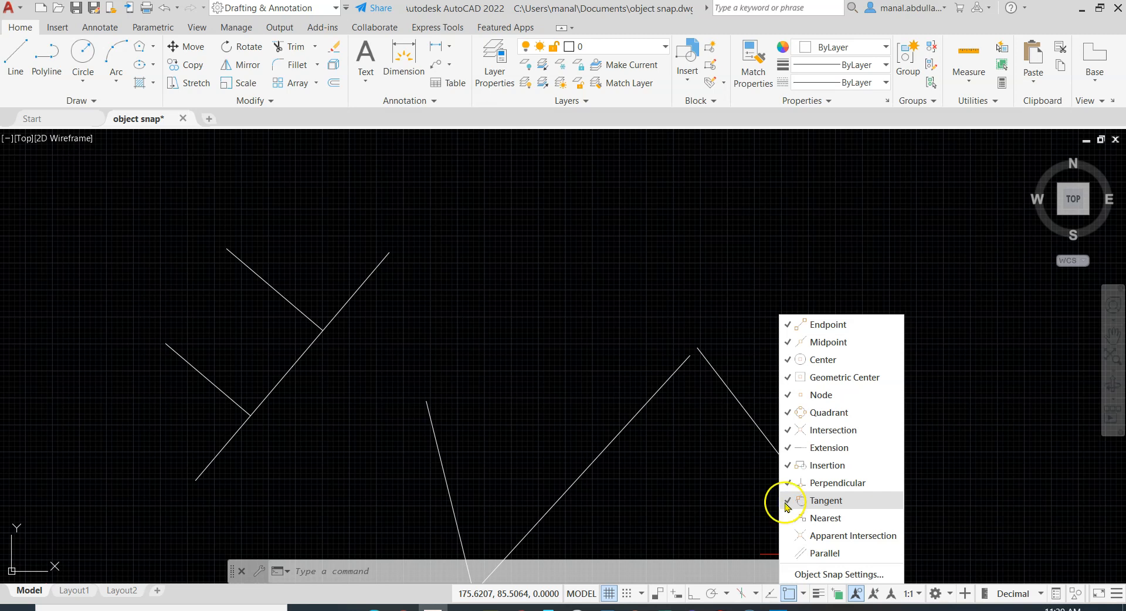
scroll(711, 502, down, 2)
mouse_move(711, 502)
middle_down()
mouse_move(624, 288)
mouse_move(452, 201)
middle_up()
mouse_move(844, 465)
middle_down()
mouse_move(671, 402)
mouse_move(441, 416)
middle_up()
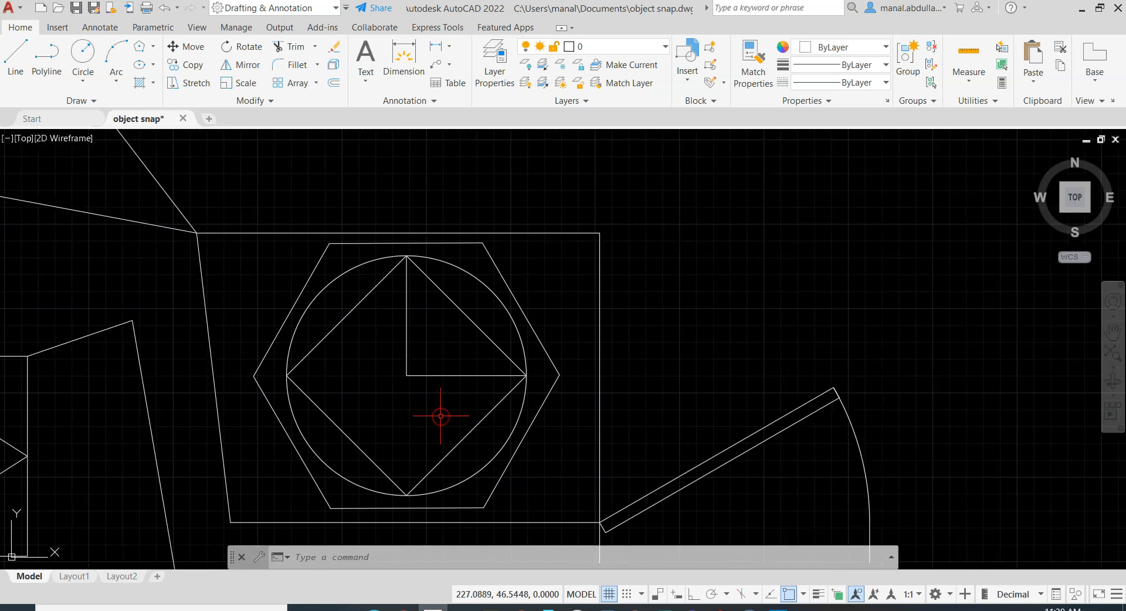
click(79, 84)
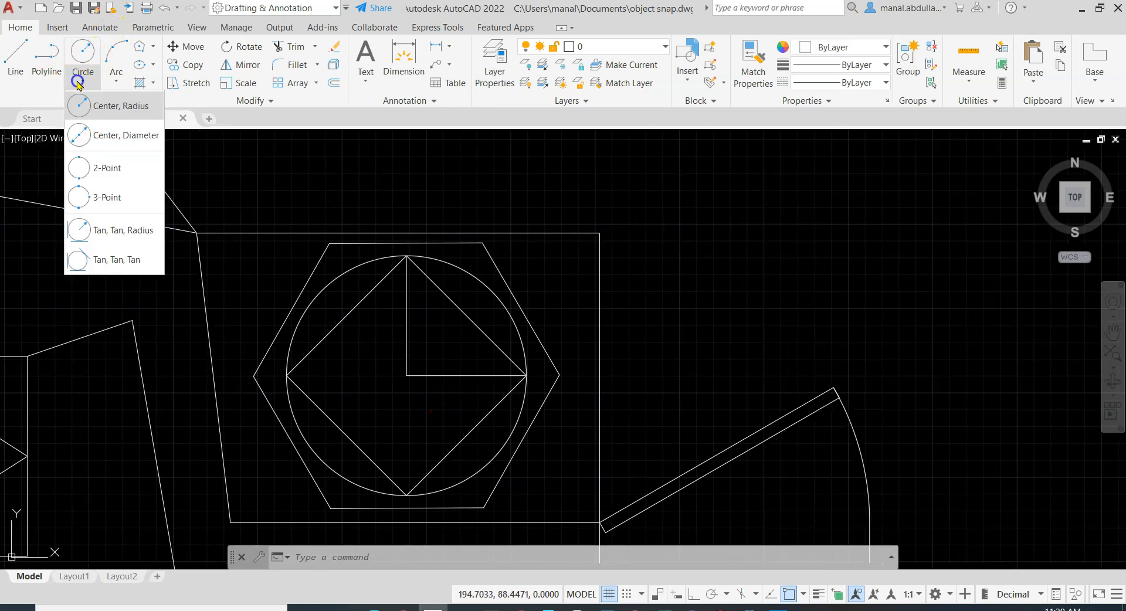
click(122, 111)
mouse_move(912, 284)
middle_down()
mouse_move(701, 367)
mouse_move(627, 359)
middle_up()
click(725, 388)
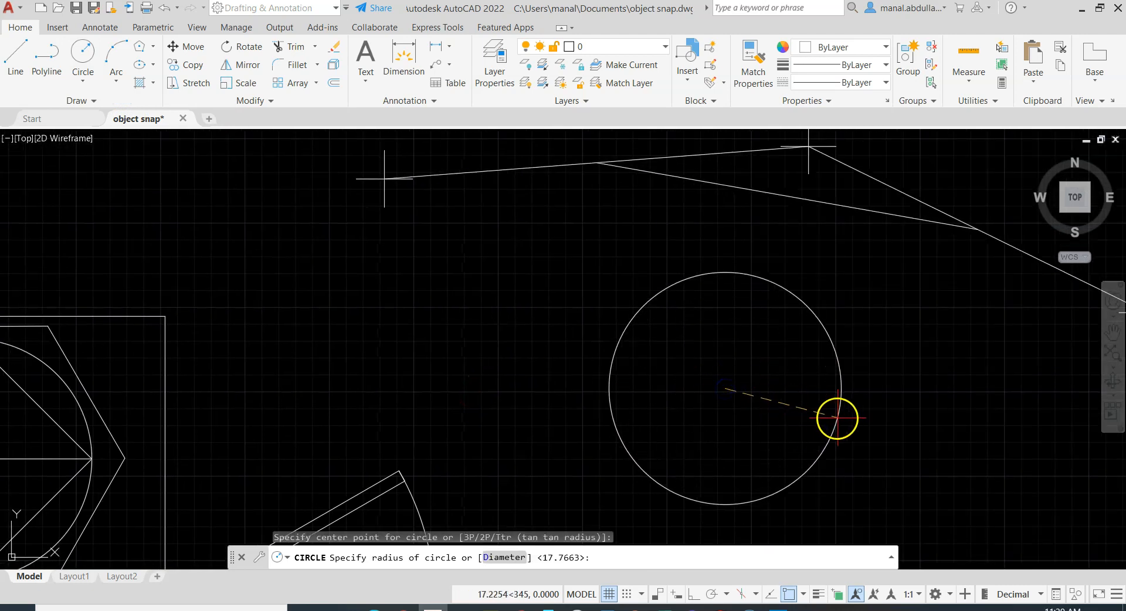
click(832, 416)
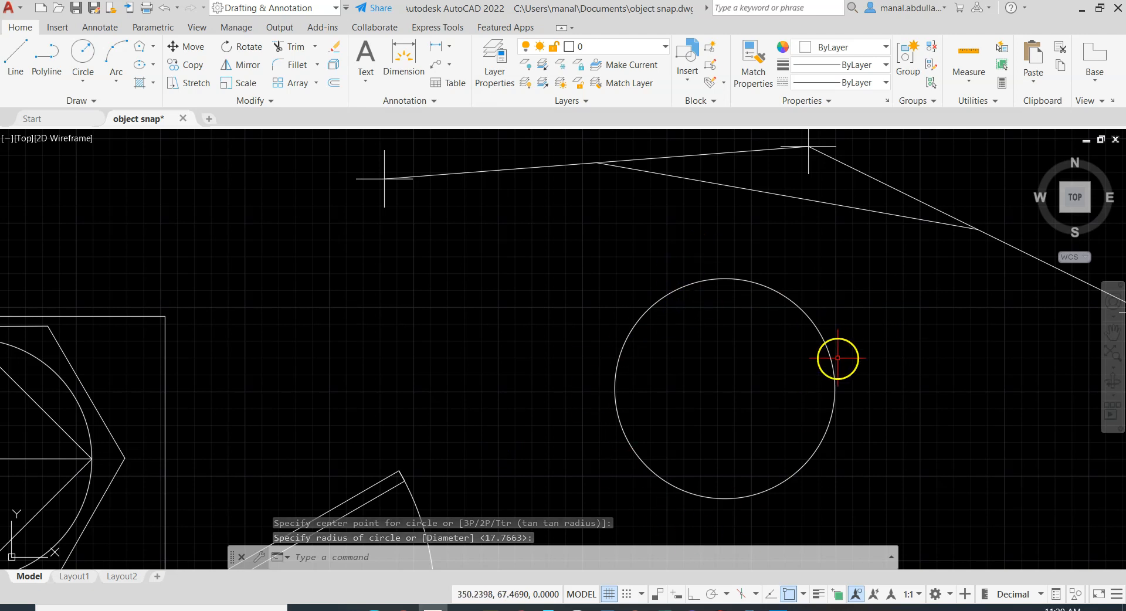
Draw a line from a free point above the new circle to a tangent point on its upper-left side
click(21, 61)
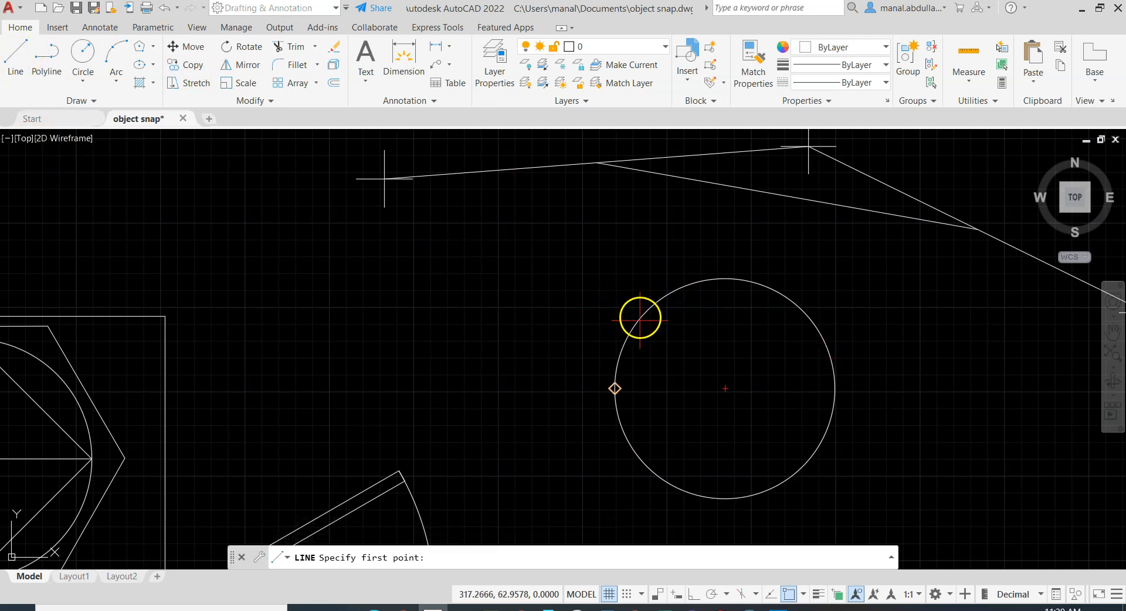
click(727, 226)
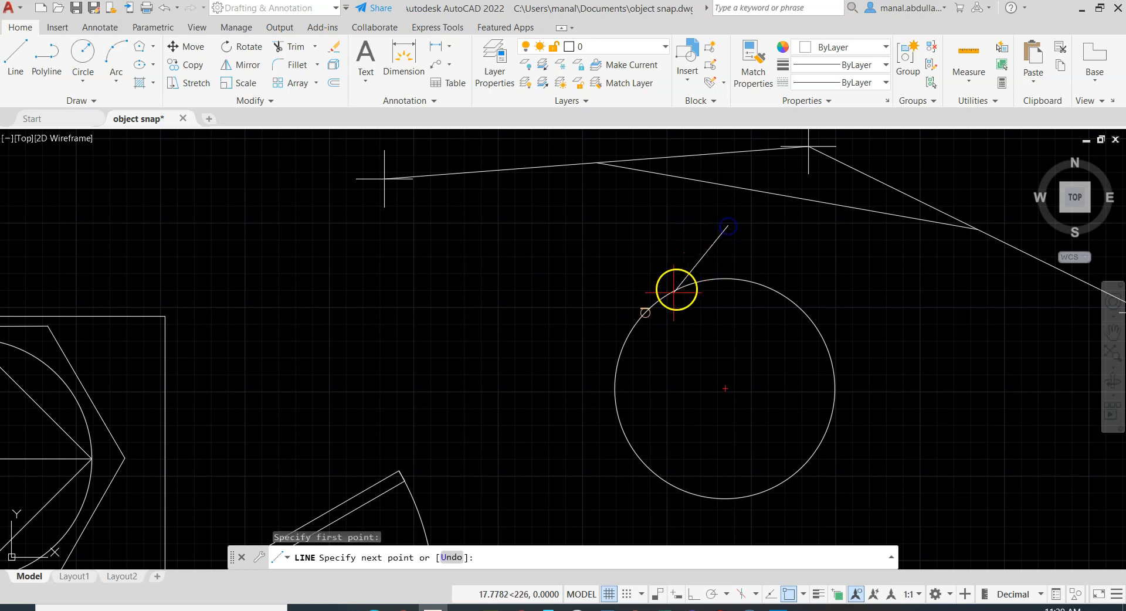
click(645, 312)
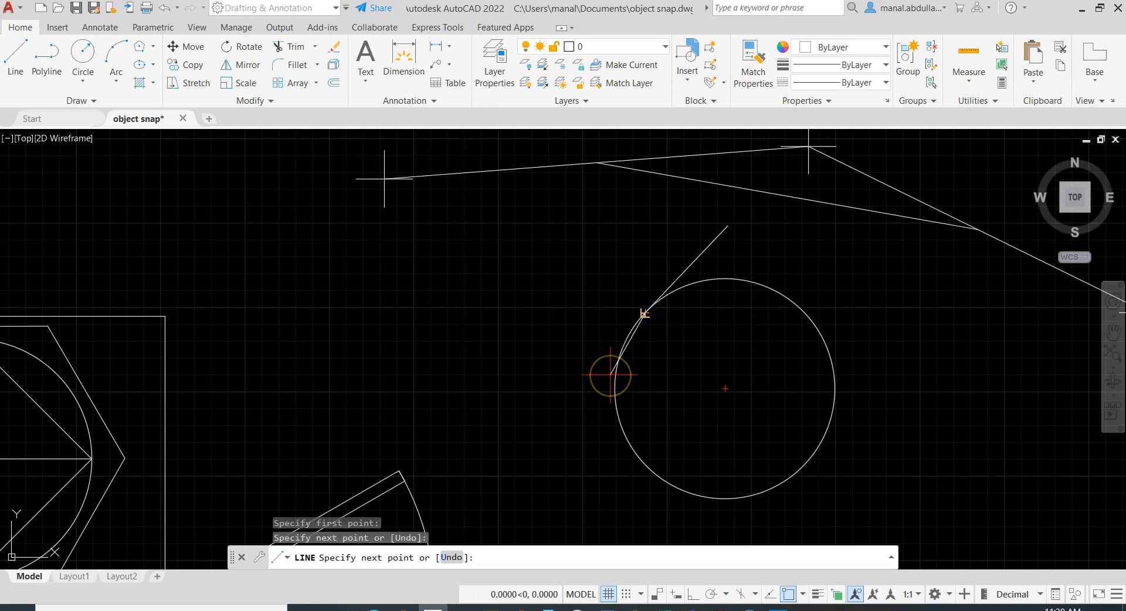
key(Return)
Draw a line from a free point to the upper right of the circle to a tangent point on its lower-right side
key(Return)
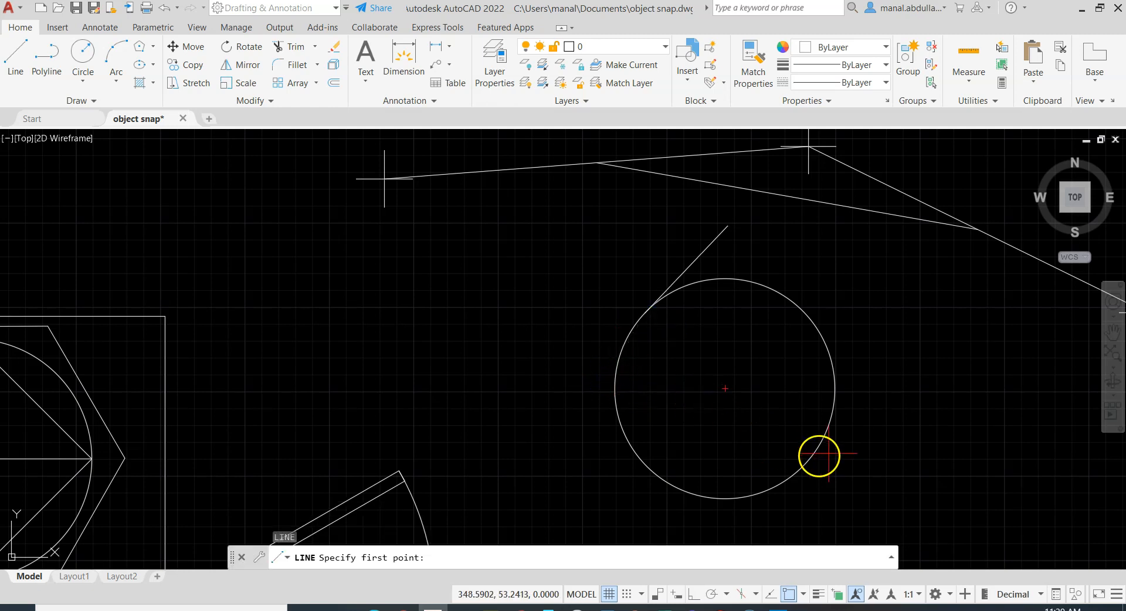
click(892, 290)
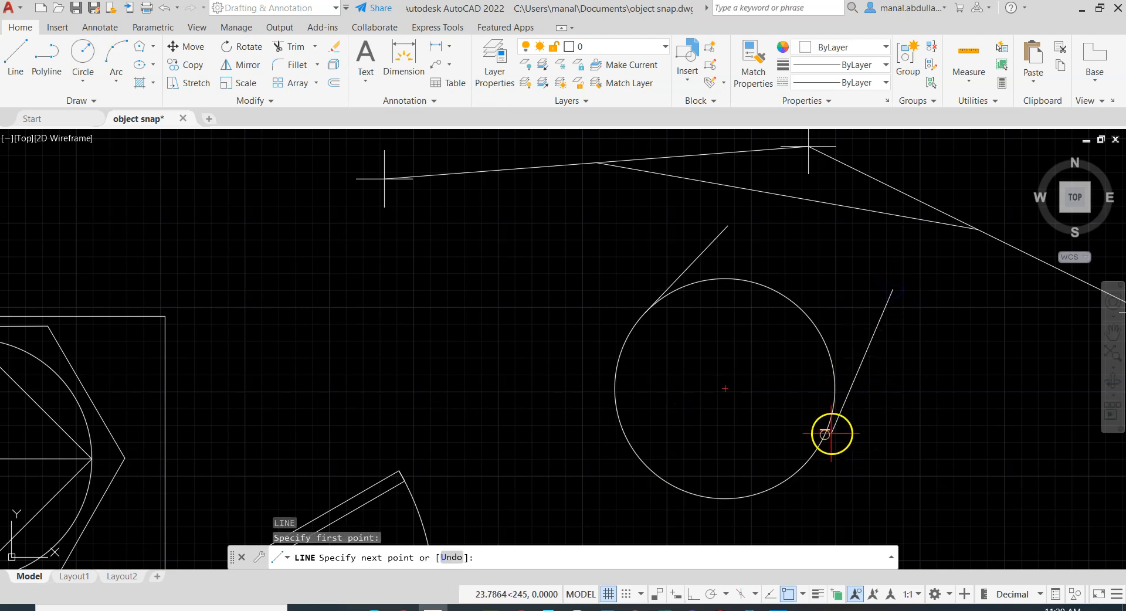
click(830, 433)
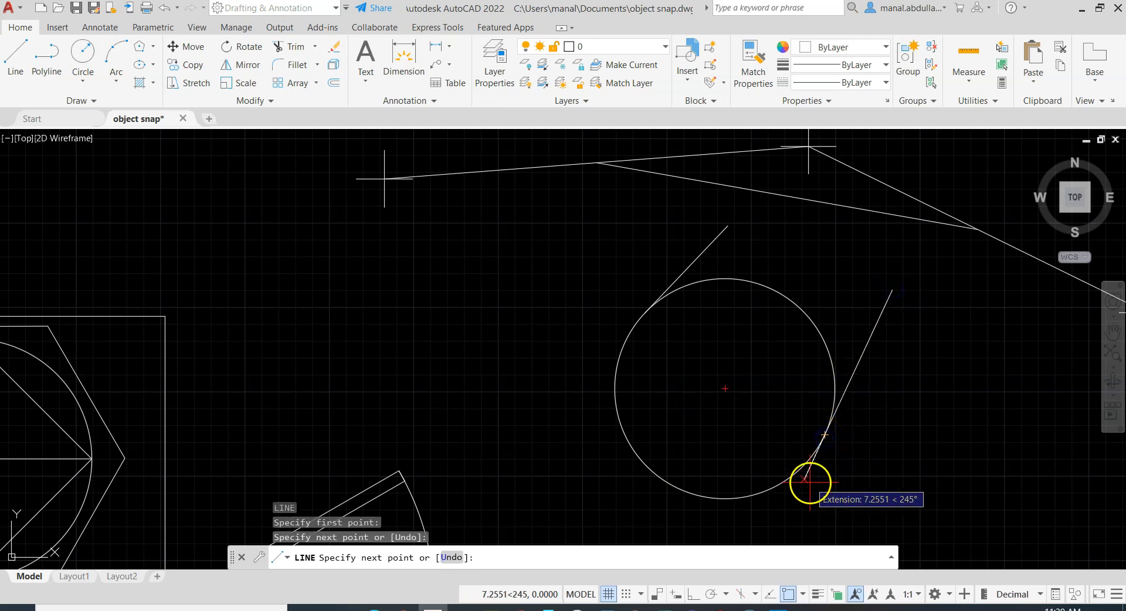
key(Return)
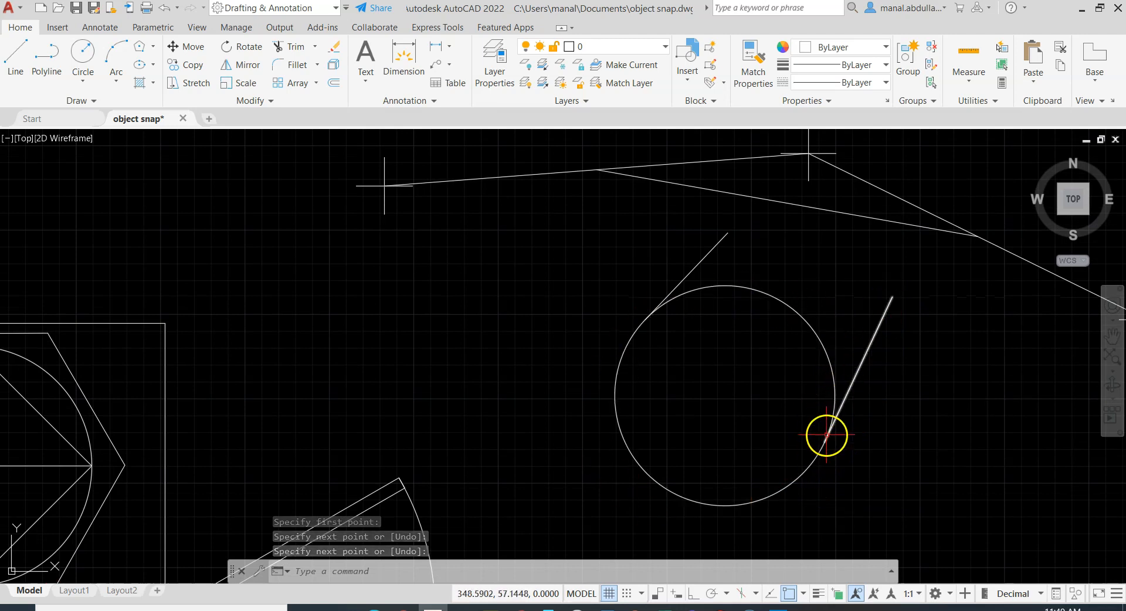
Draw a line from a free point left of the circle to a tangent point on its lower-left side
click(15, 56)
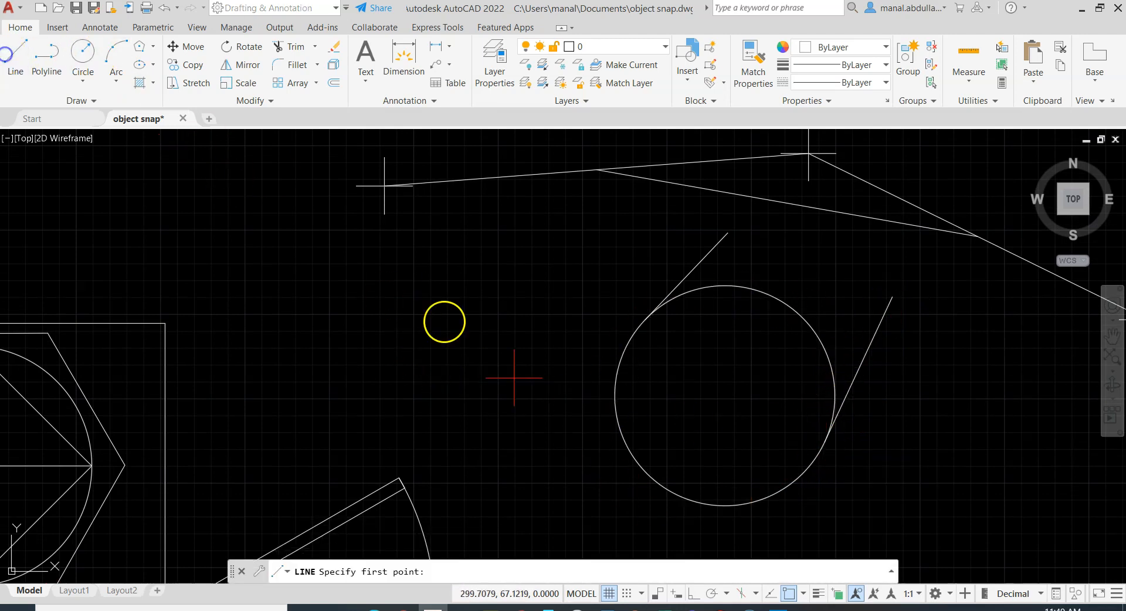
click(528, 373)
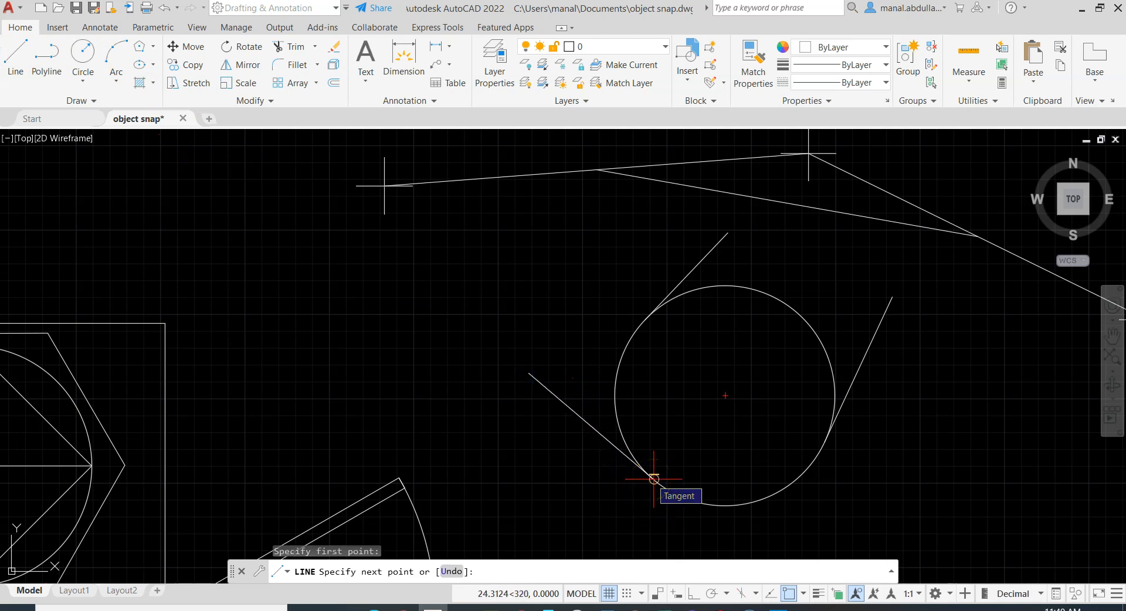
click(653, 479)
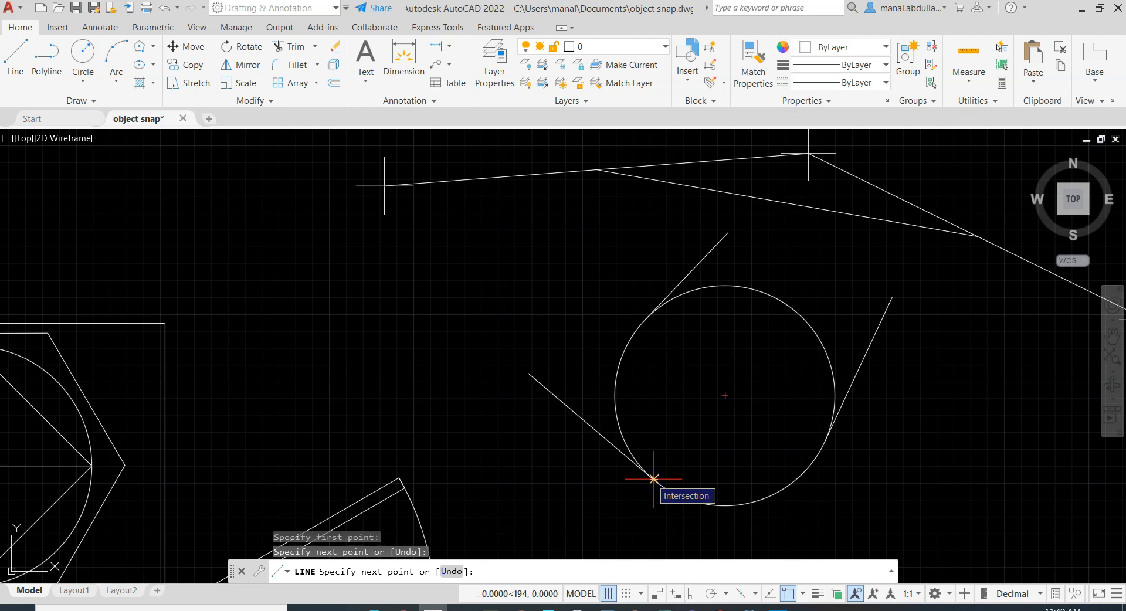
key(Escape)
Turn on the Nearest object snap
click(803, 593)
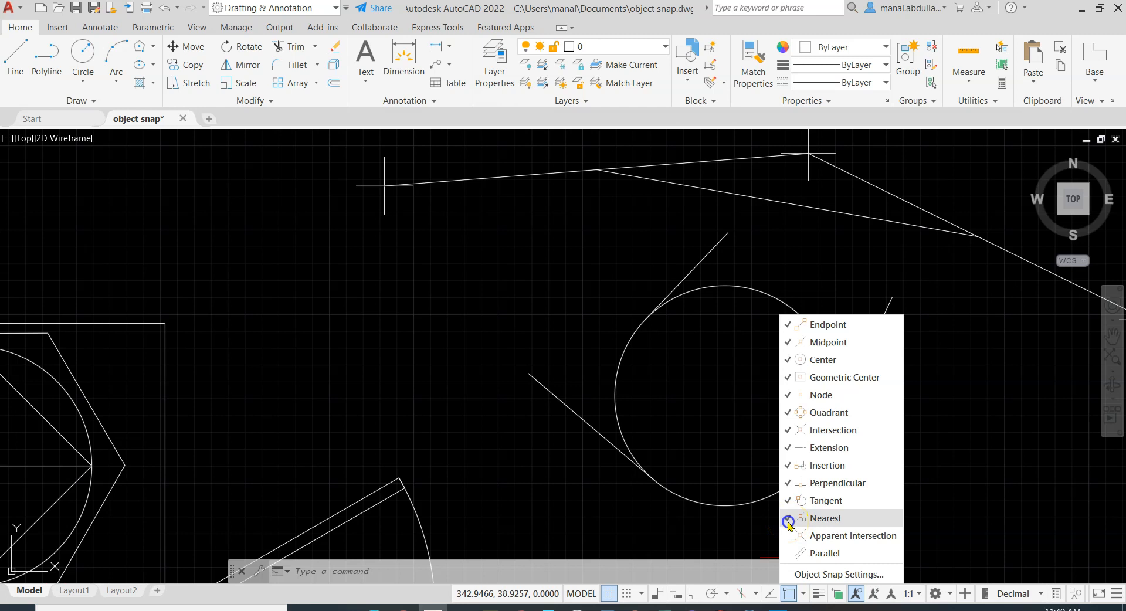
click(741, 527)
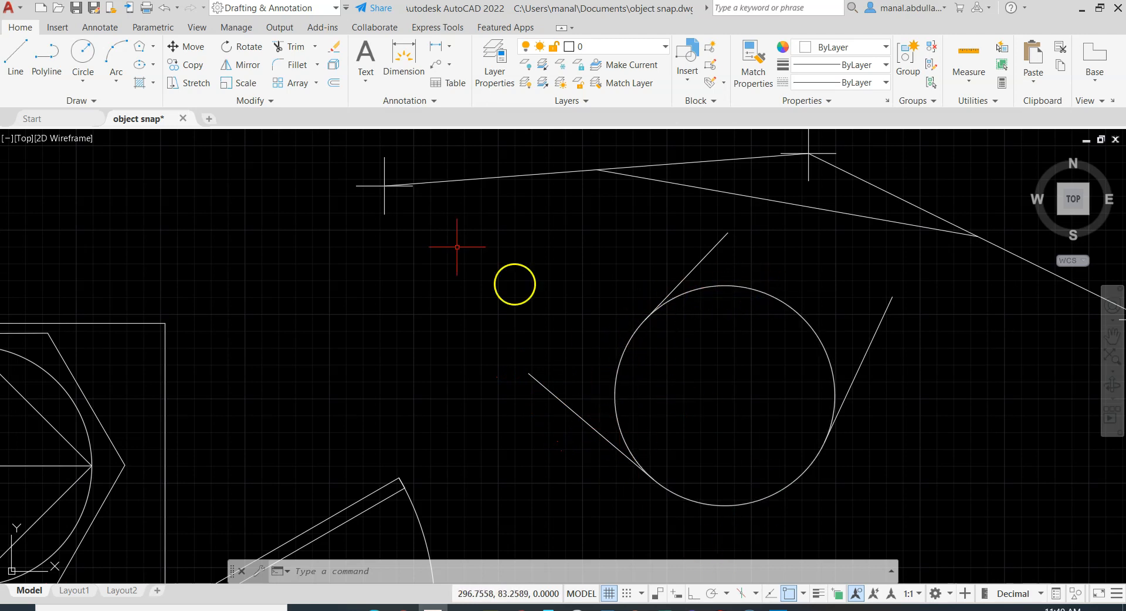
Test the Nearest snap on the tangent line left of the circle, and switch the Nearest object snap off
click(15, 62)
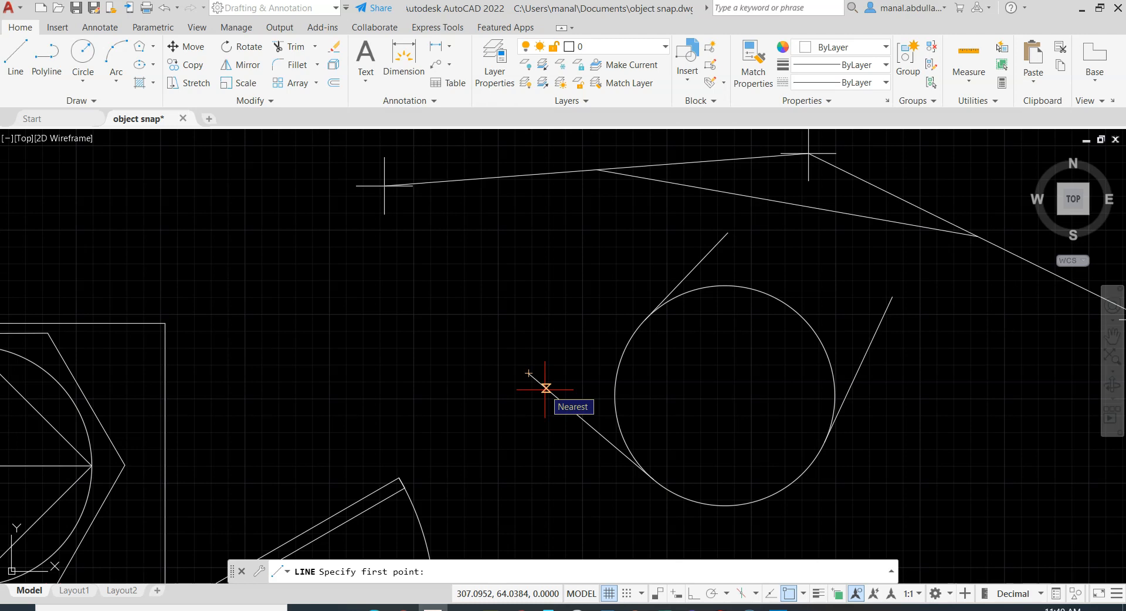
click(803, 593)
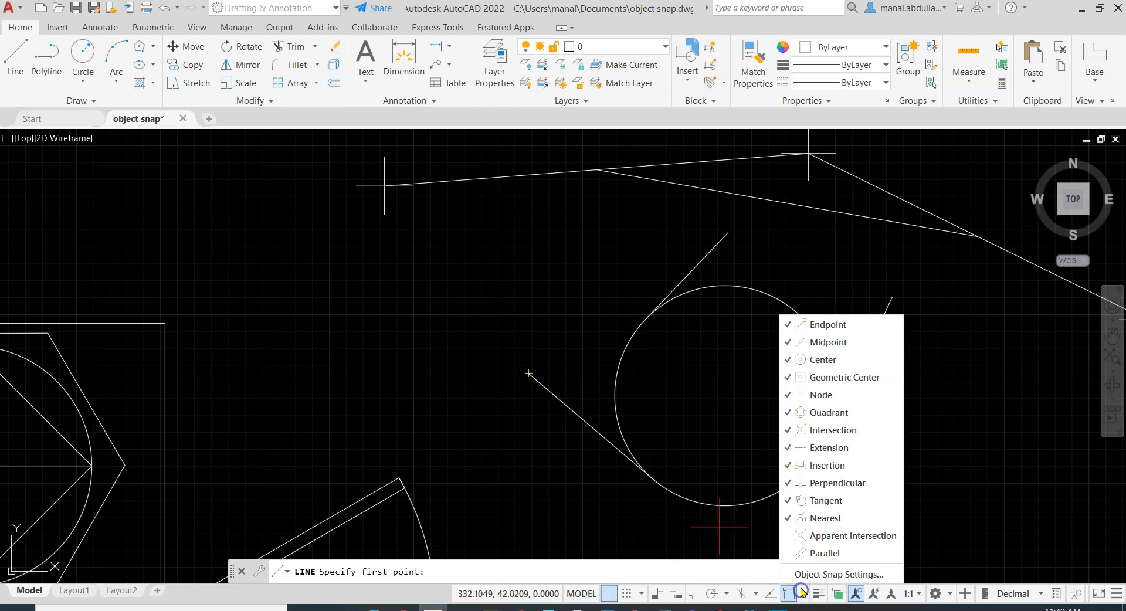
click(793, 519)
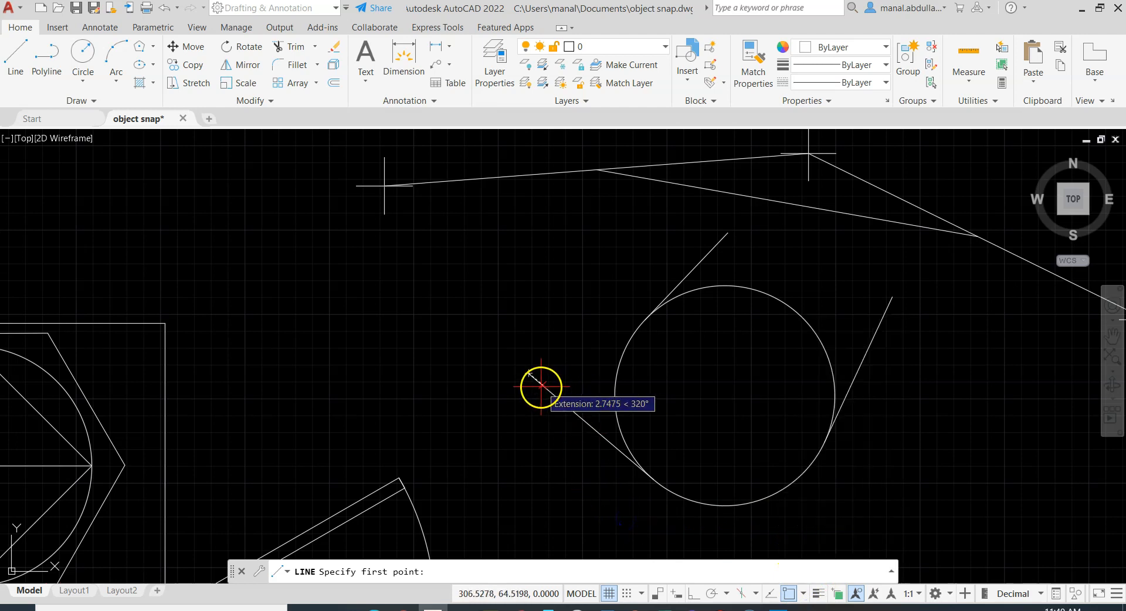
Turn the Nearest object snap back on and draw a line from a nearest point on the circle's left side to a free point at its upper left
click(12, 66)
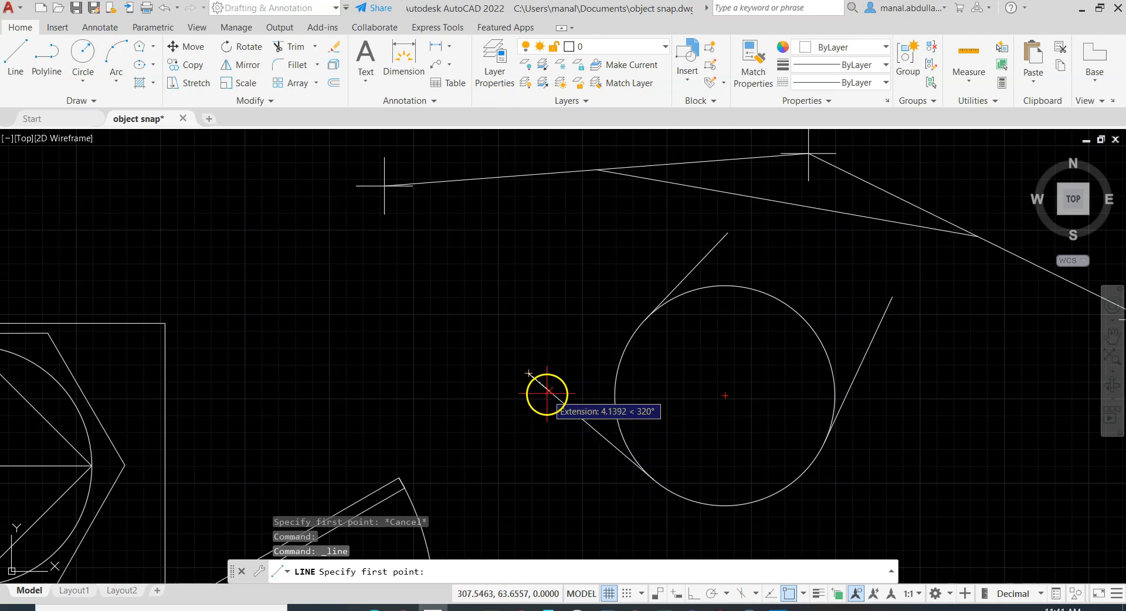
scroll(547, 392, up, 4)
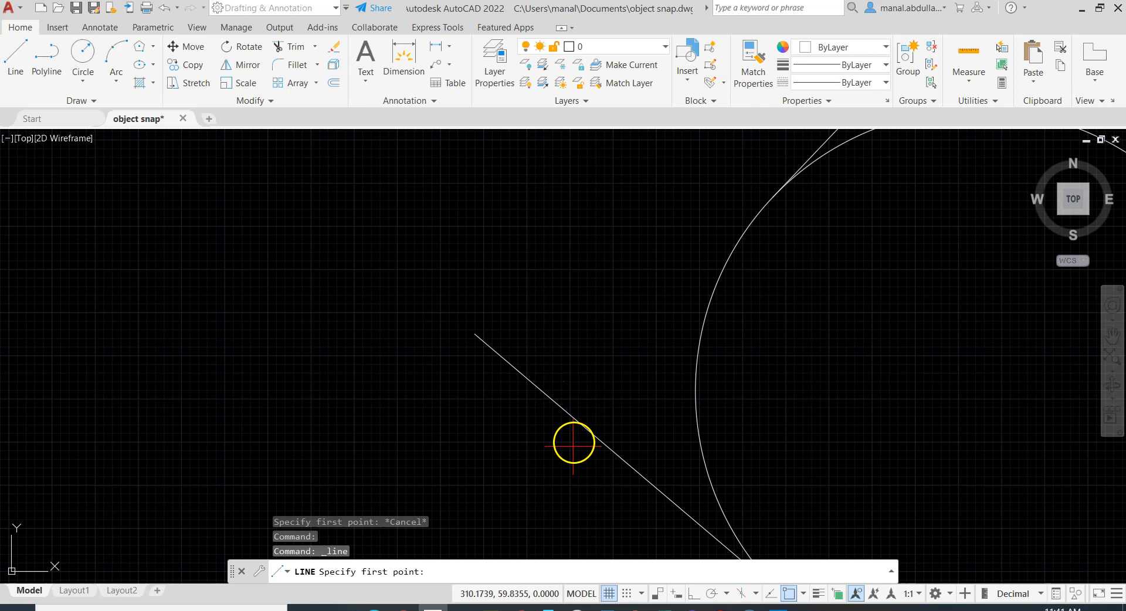
click(801, 596)
click(789, 518)
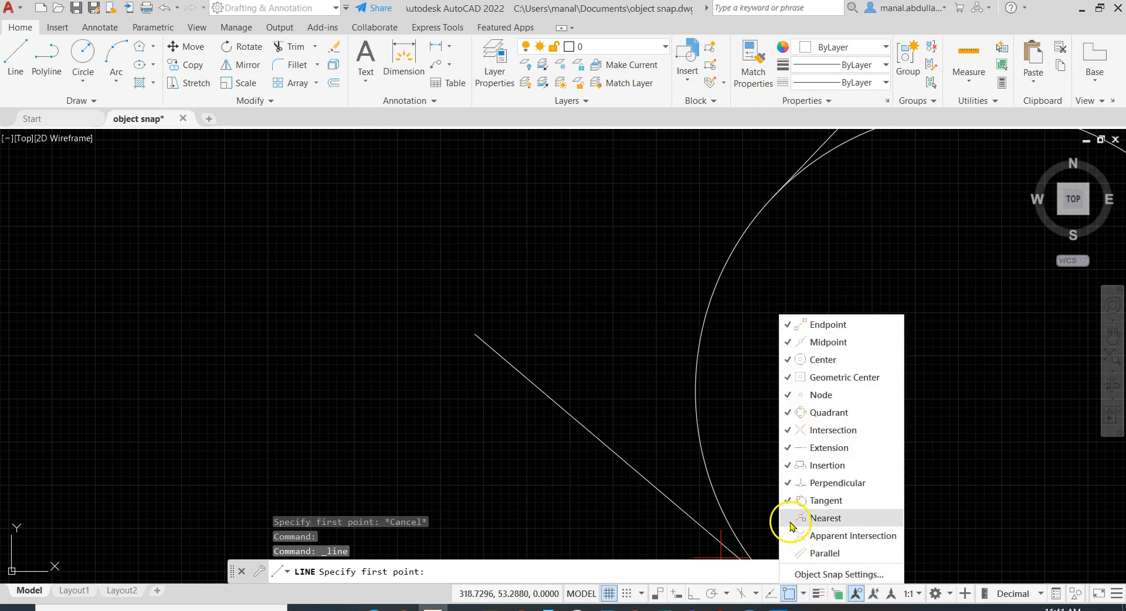
click(632, 525)
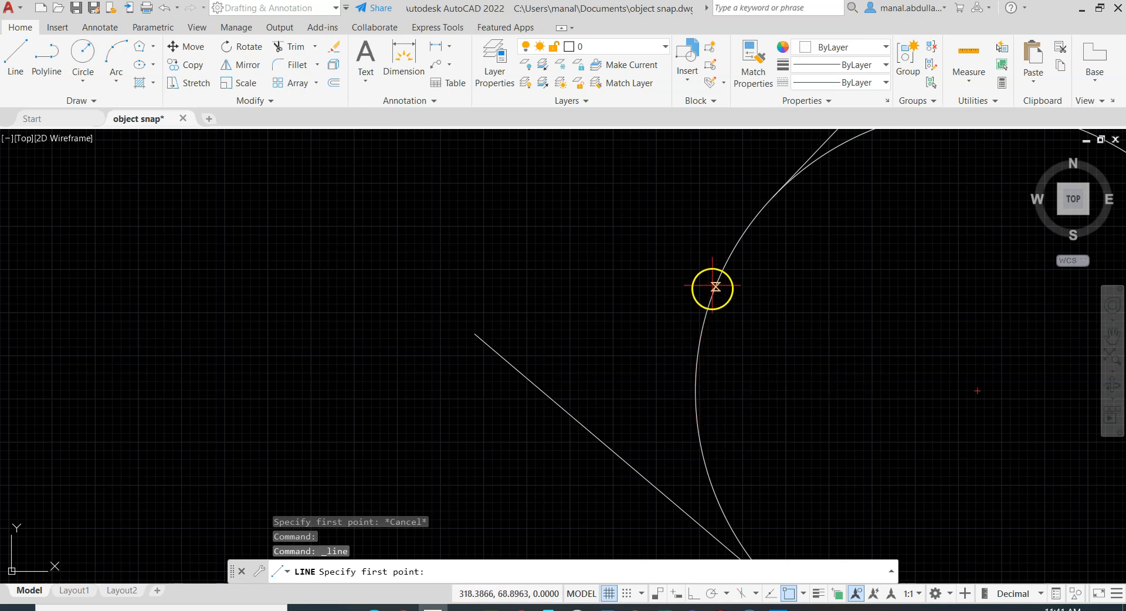
click(694, 432)
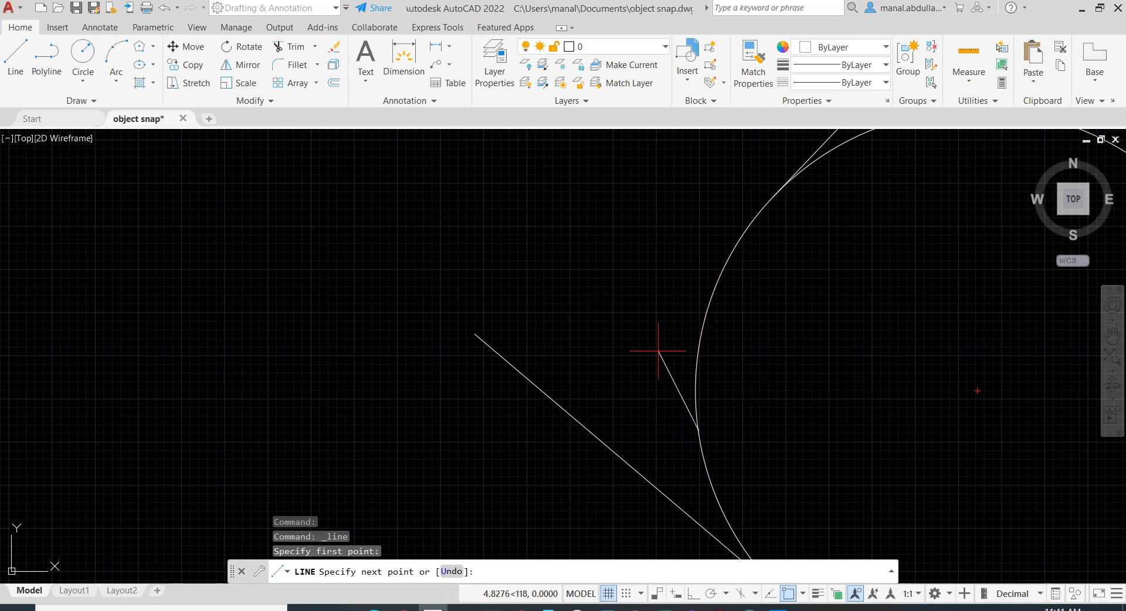
click(590, 222)
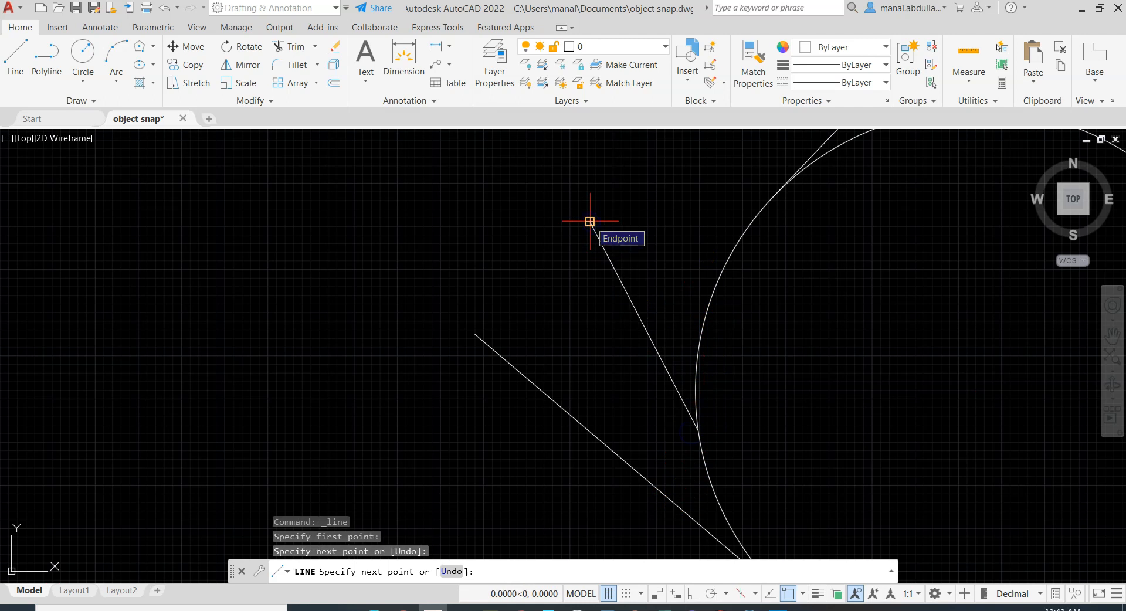
key(Escape)
Turn on the Apparent Intersection object snap
click(805, 594)
click(812, 563)
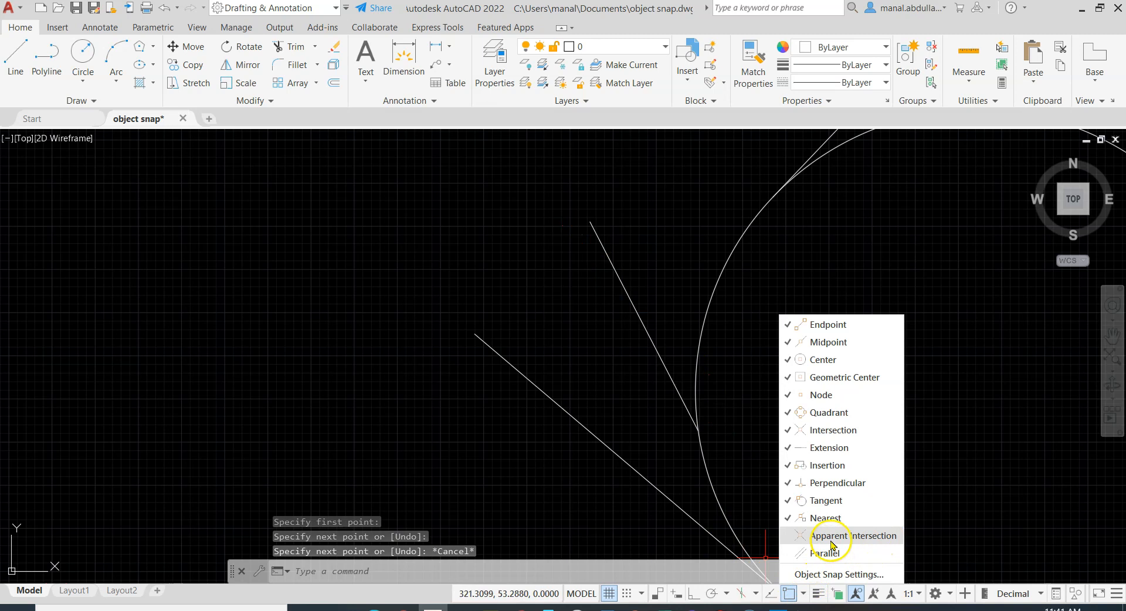
click(792, 539)
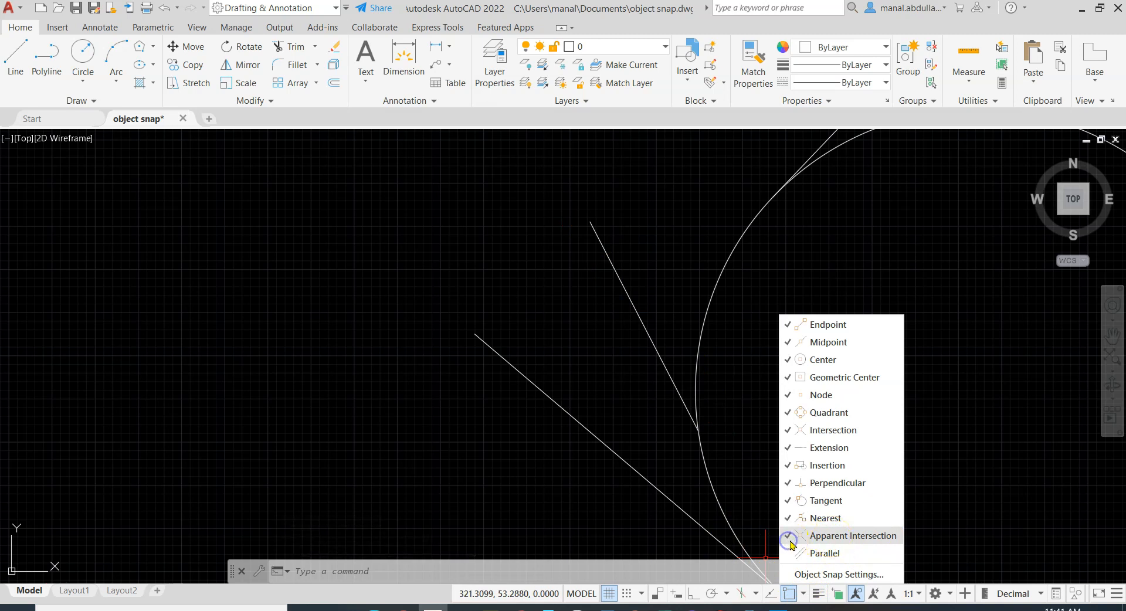
scroll(518, 387, down, 8)
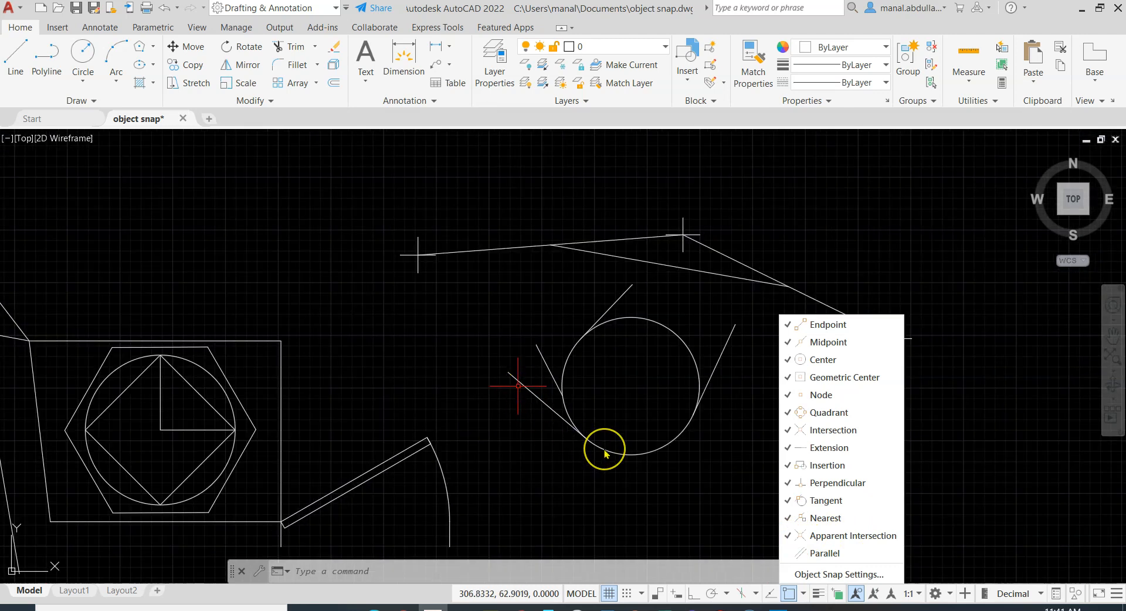
scroll(605, 453, down, 3)
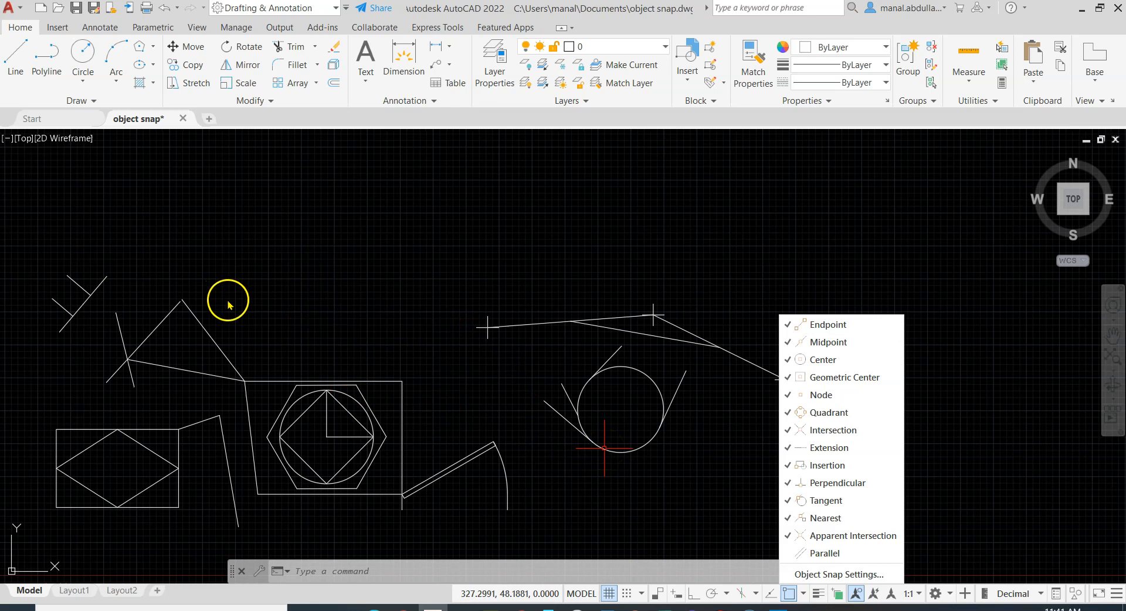
scroll(246, 325, up, 2)
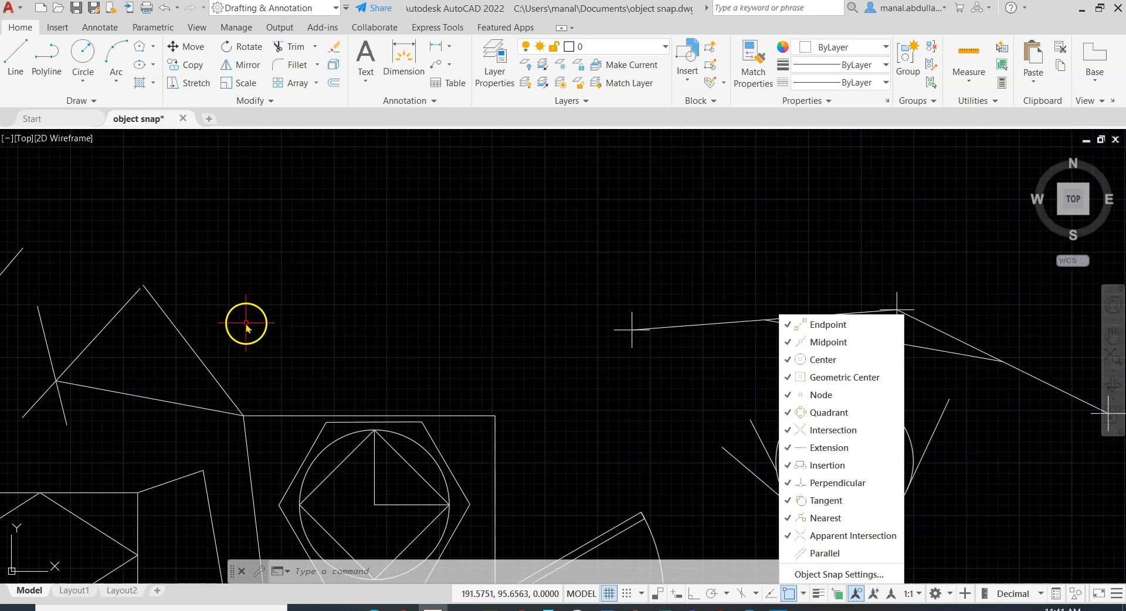
click(337, 341)
mouse_move(309, 330)
middle_down()
mouse_move(563, 264)
mouse_move(658, 300)
mouse_move(744, 209)
mouse_move(771, 198)
middle_up()
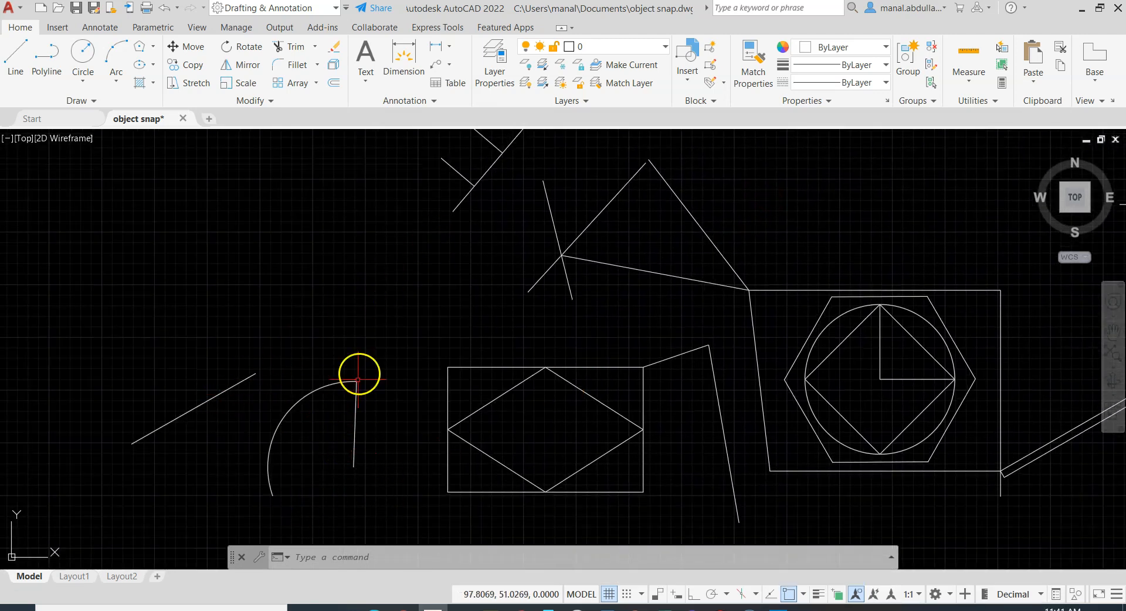
click(372, 310)
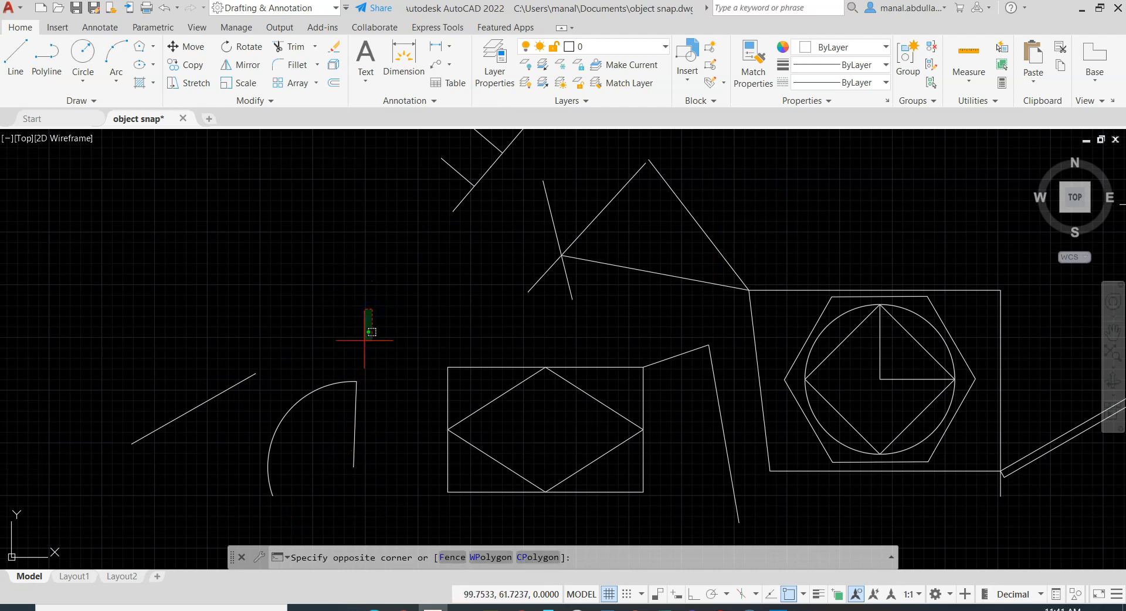
key(Escape)
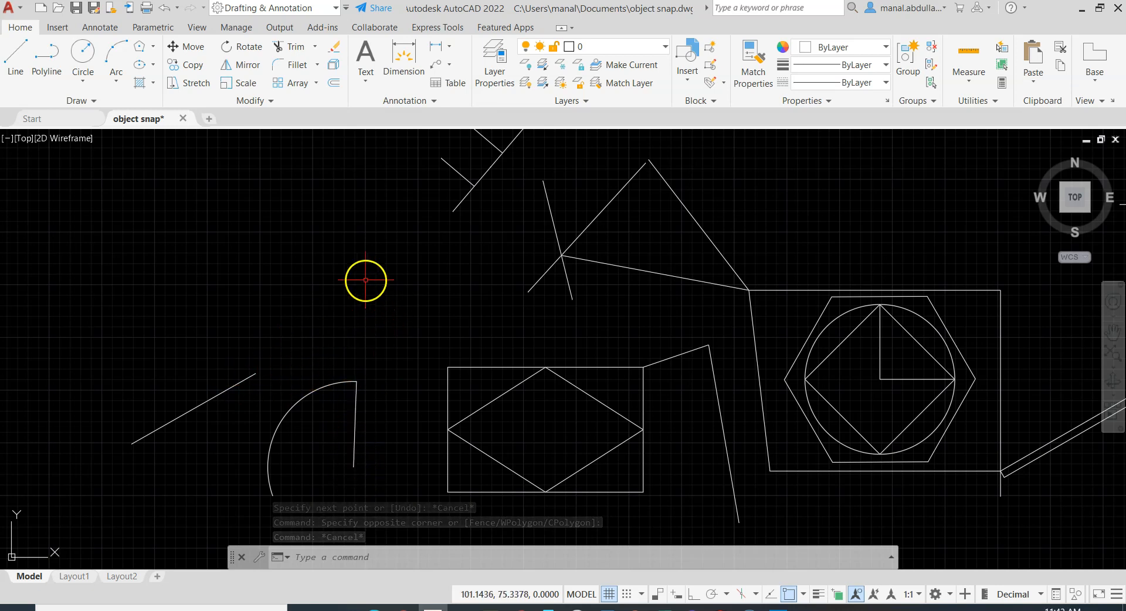
Try to start a line at the apparent intersection of the far-left slanted line and the short near-vertical line beside the arc, using the app snap
click(802, 595)
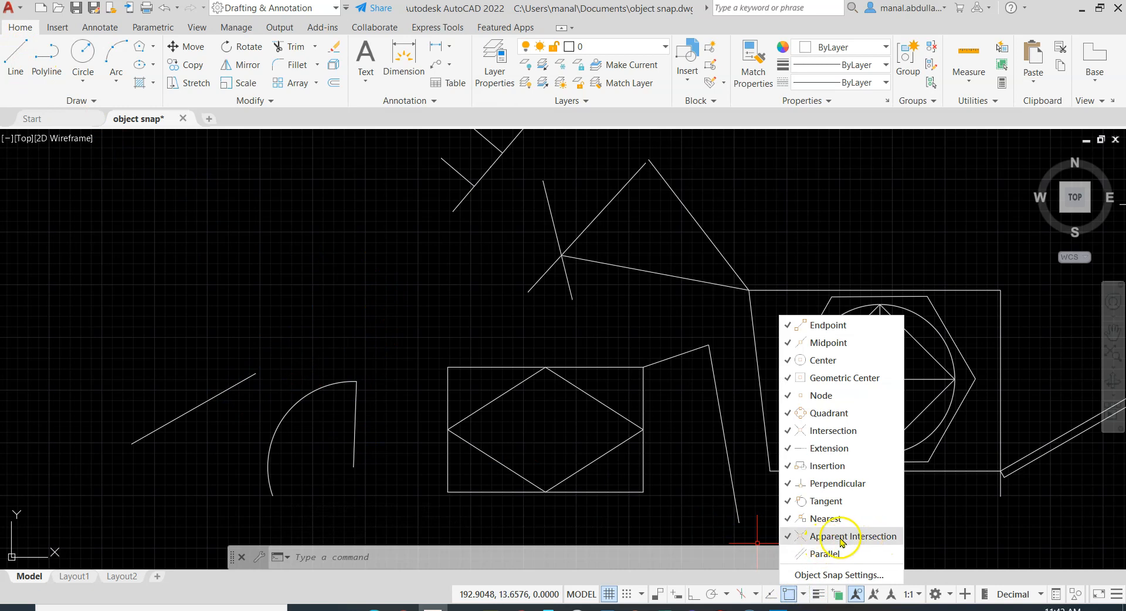
click(13, 53)
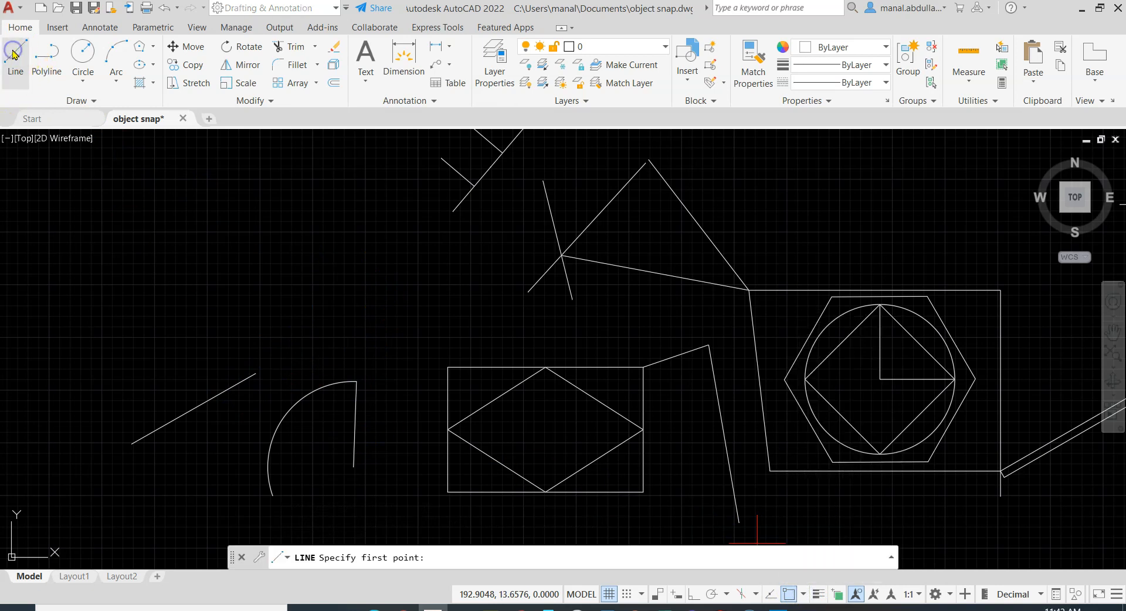
click(16, 62)
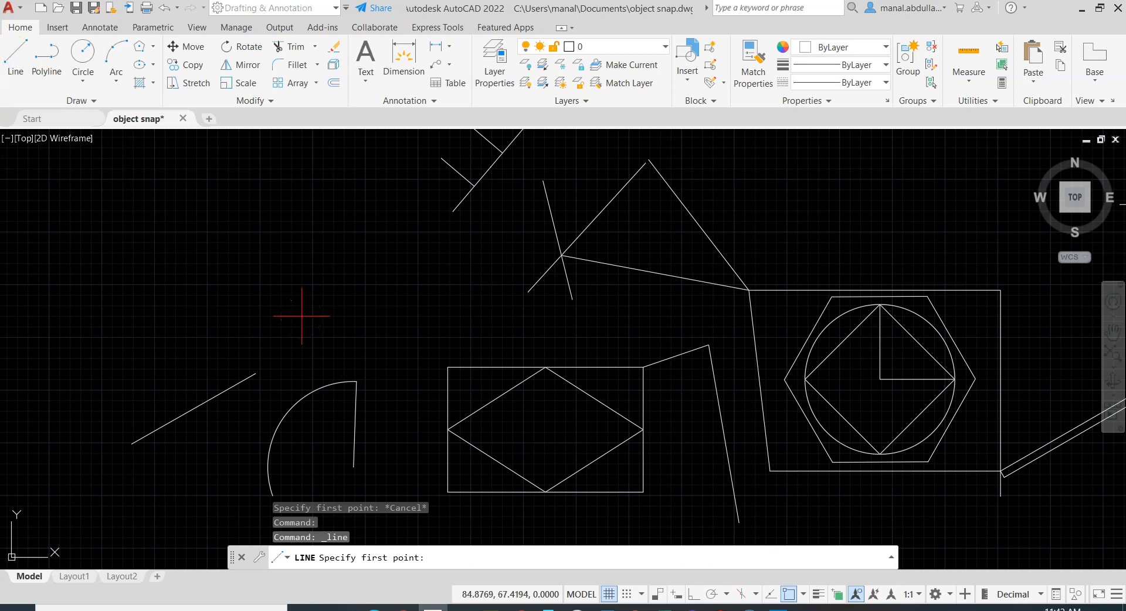
text(app)
key(Return)
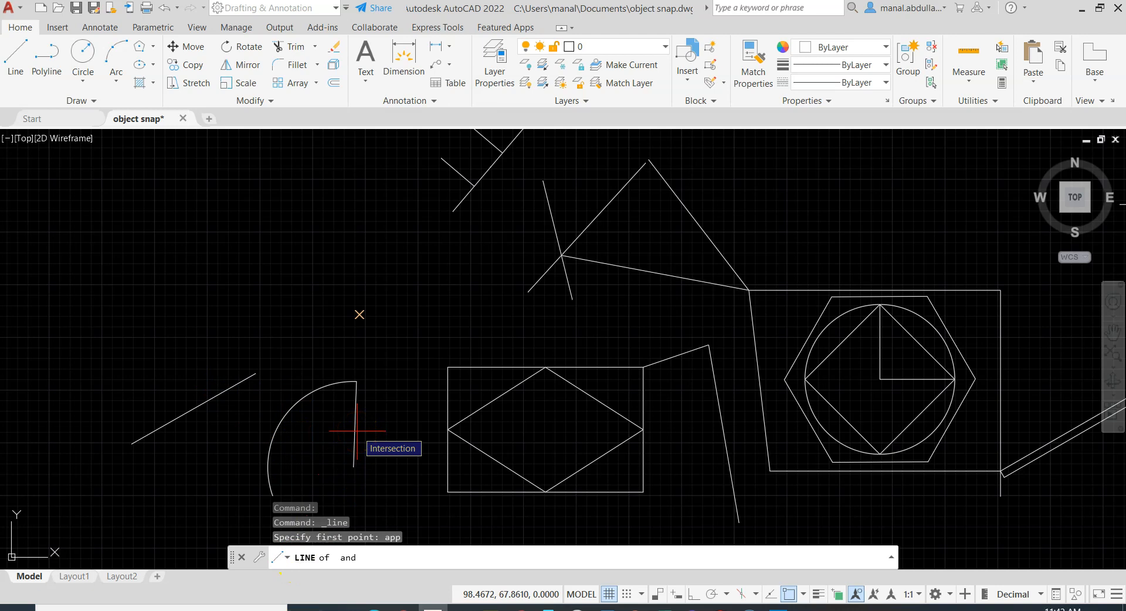
click(357, 433)
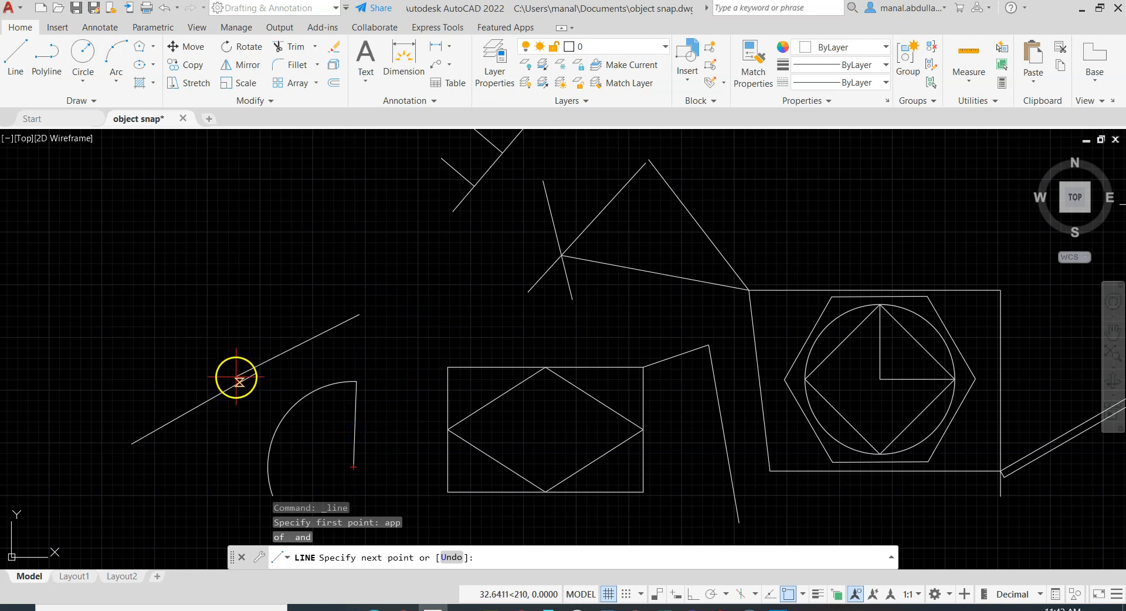
key(Escape)
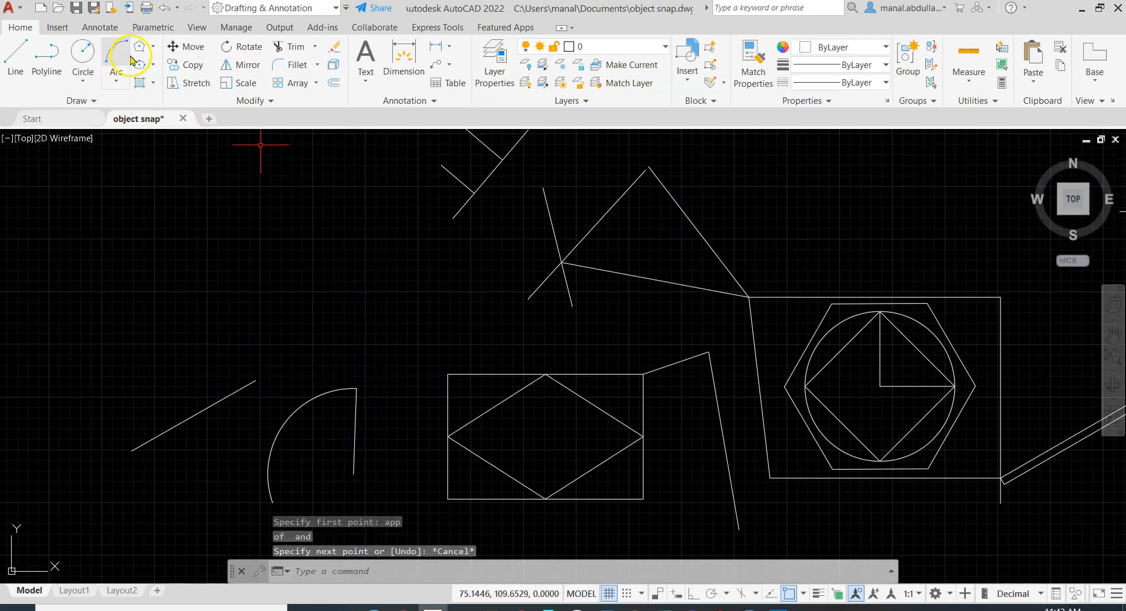
Draw a center-radius circle centered with the app snap on the apparent intersection of the far-left slanted line and the diagonal line with two perpendicular branches
click(87, 82)
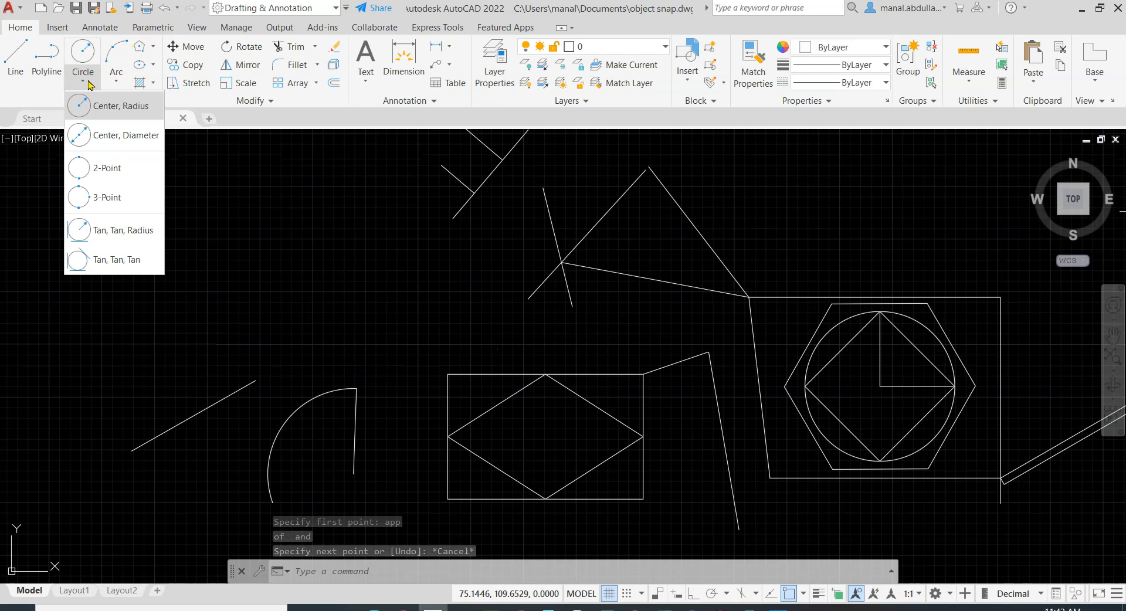
click(100, 107)
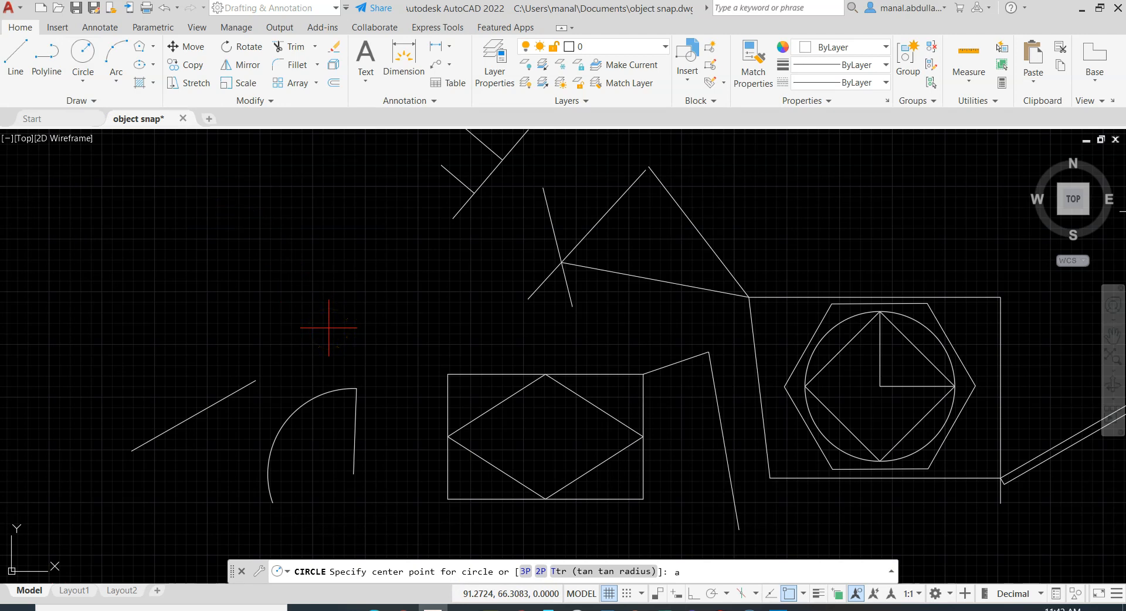
text(app)
key(Return)
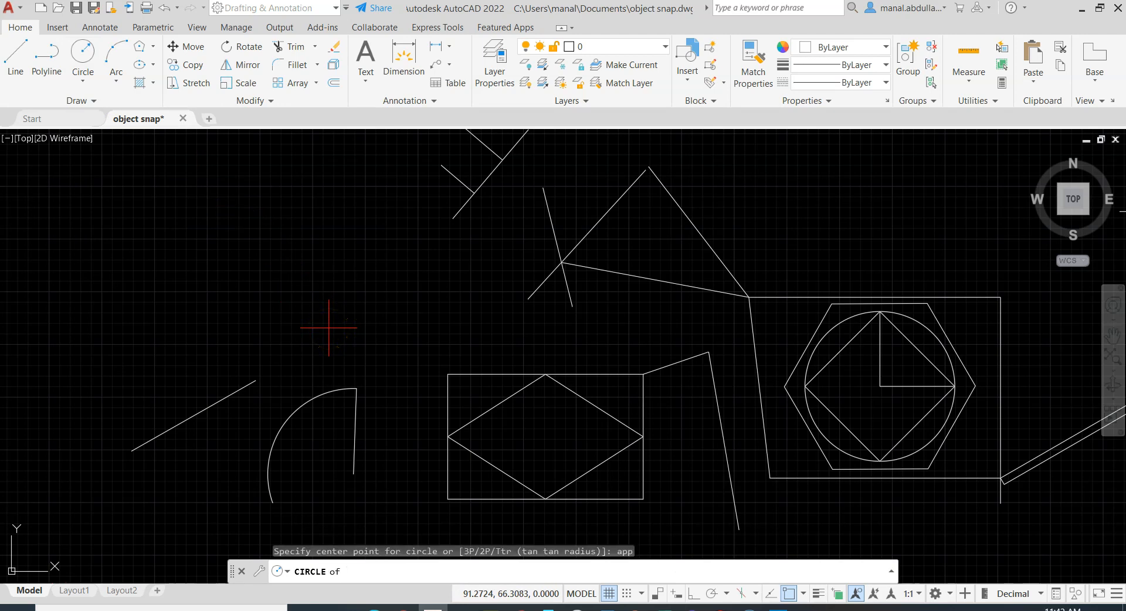
click(225, 396)
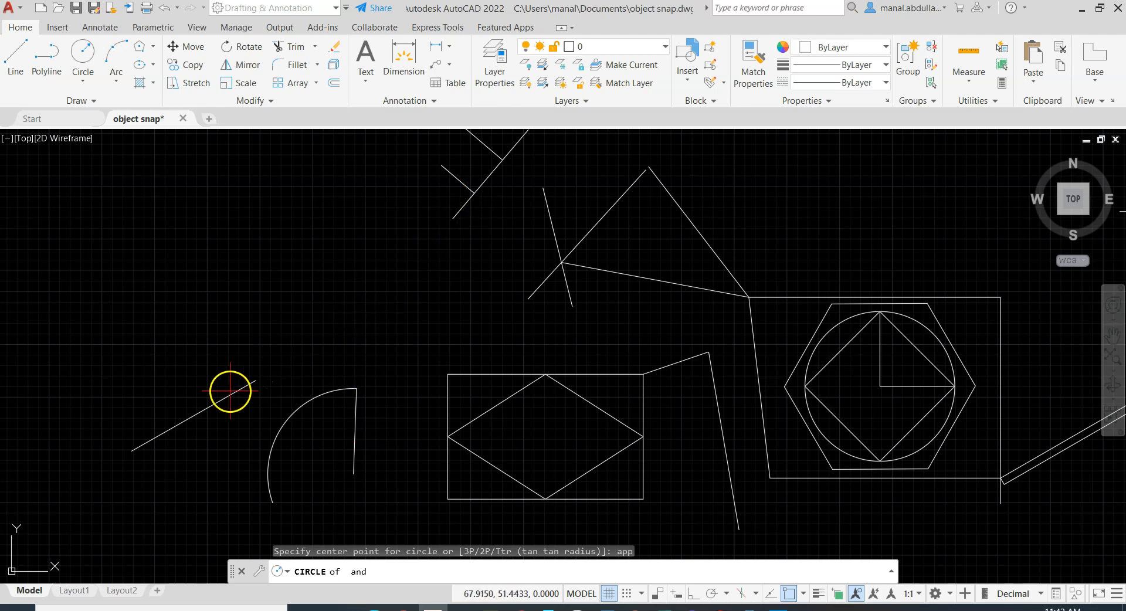
click(471, 204)
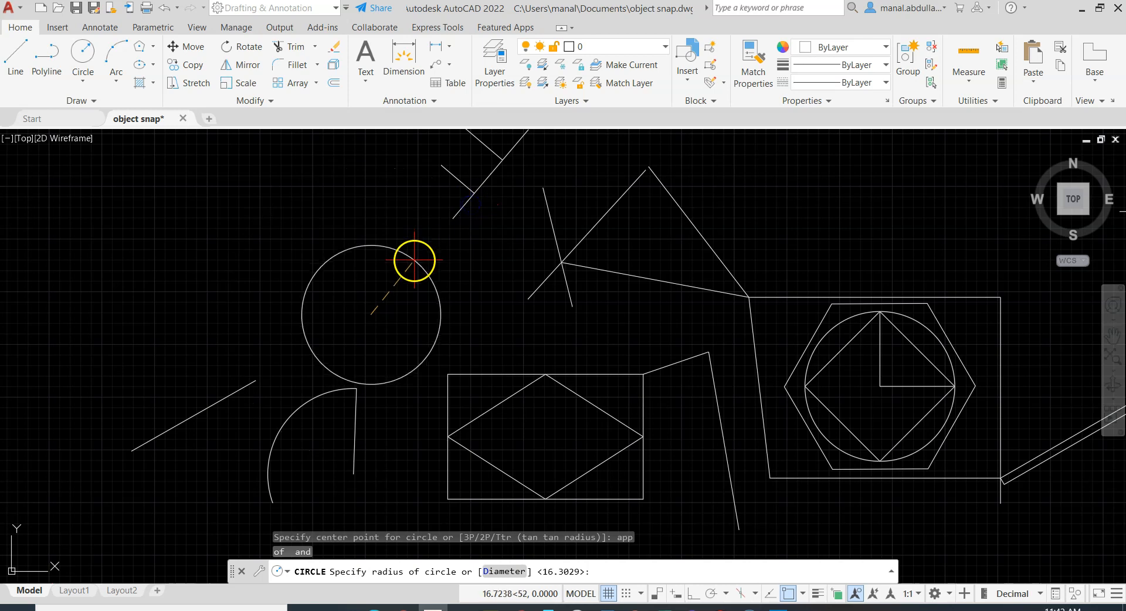
click(405, 288)
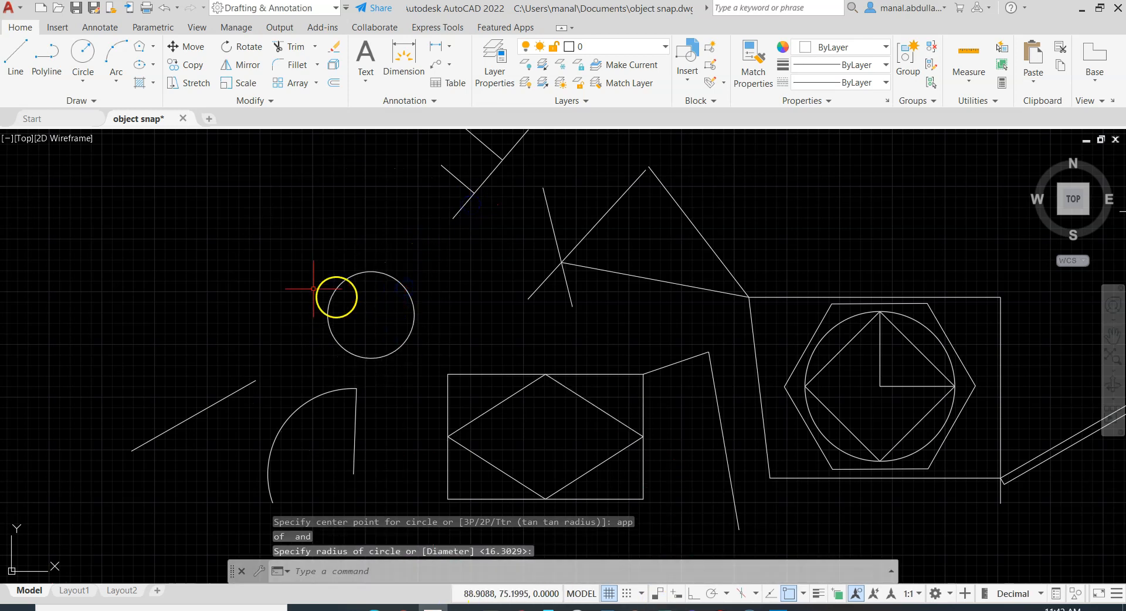
Turn on the Parallel object snap
click(802, 594)
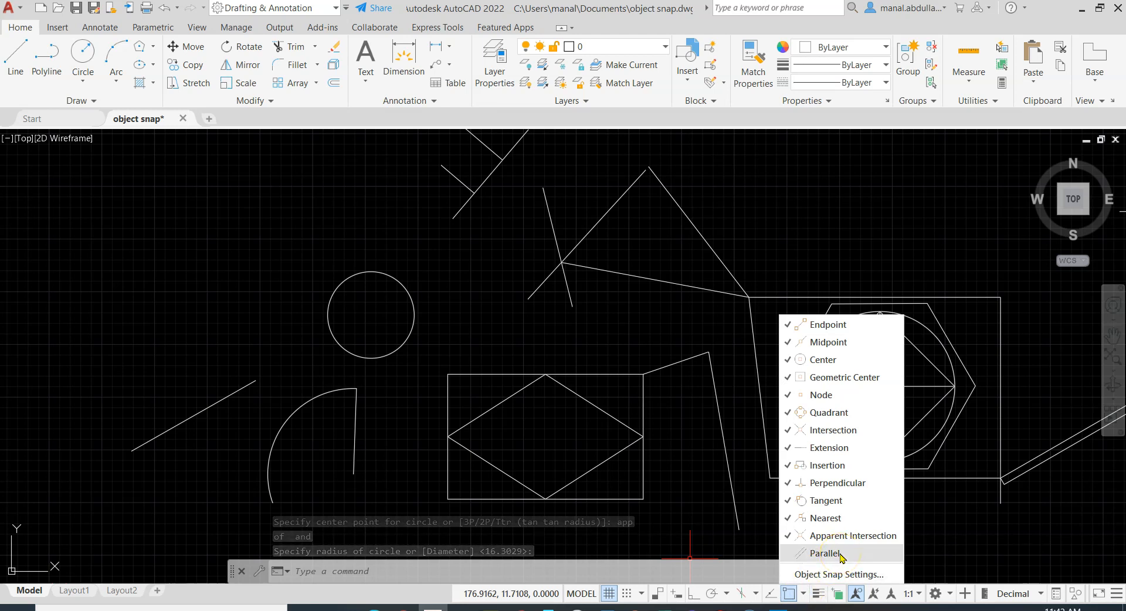
click(788, 553)
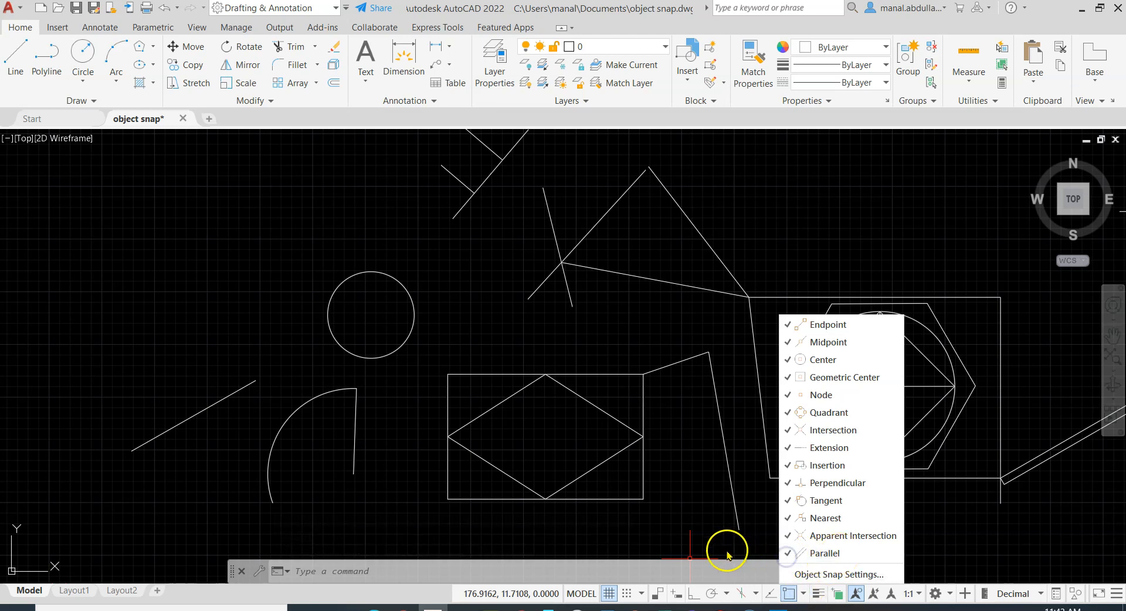
click(602, 536)
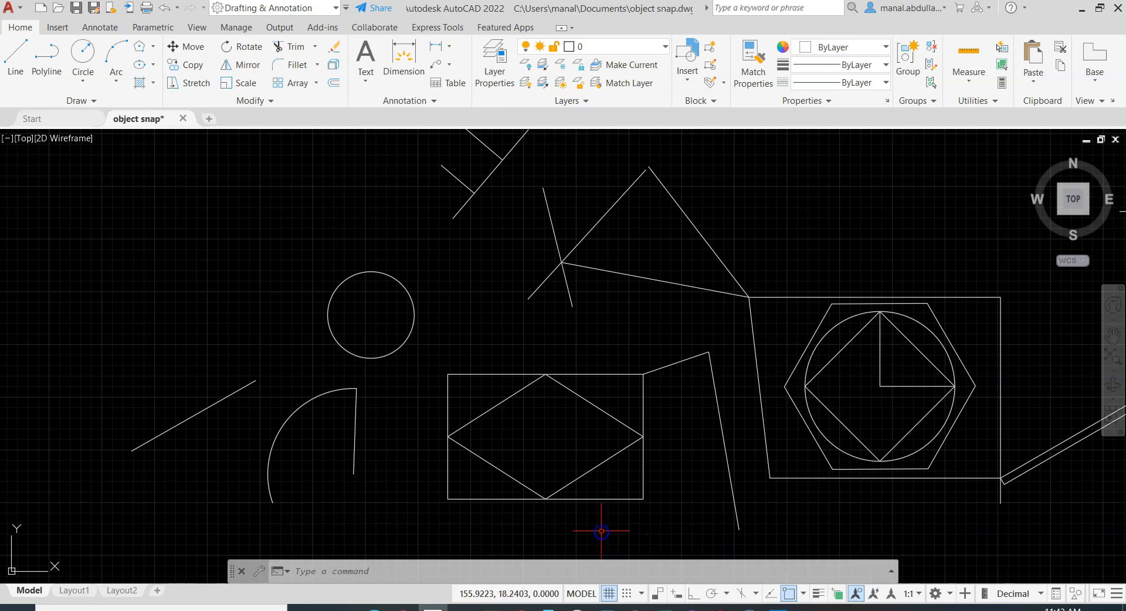
Draw a line above the far-left slanted line, from a free point left of the new circle toward the lower left, parallel to that slanted line
click(24, 58)
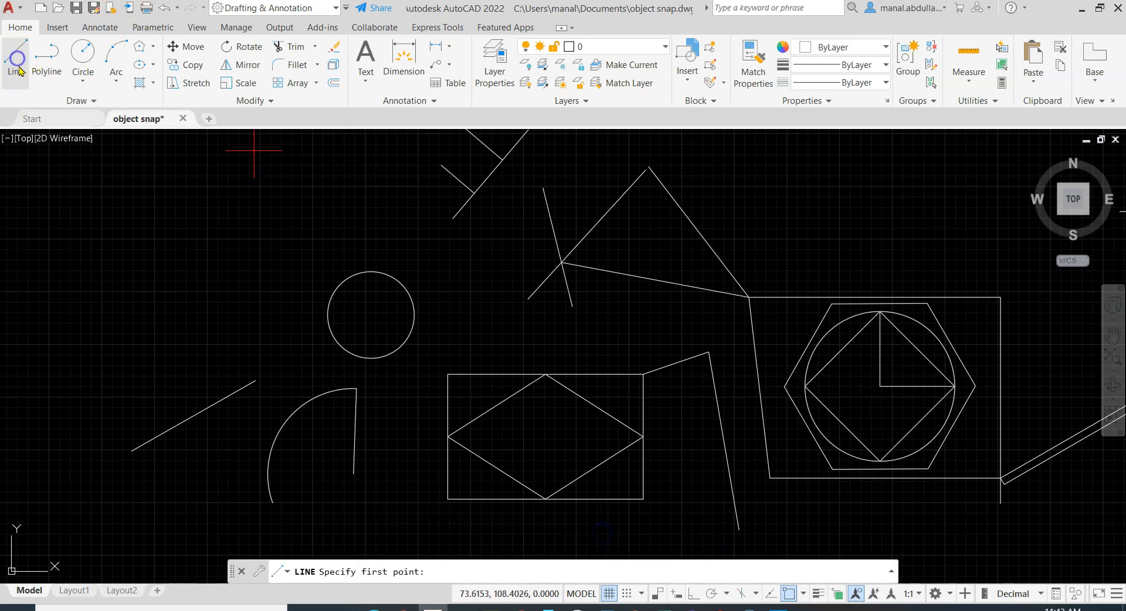
click(235, 305)
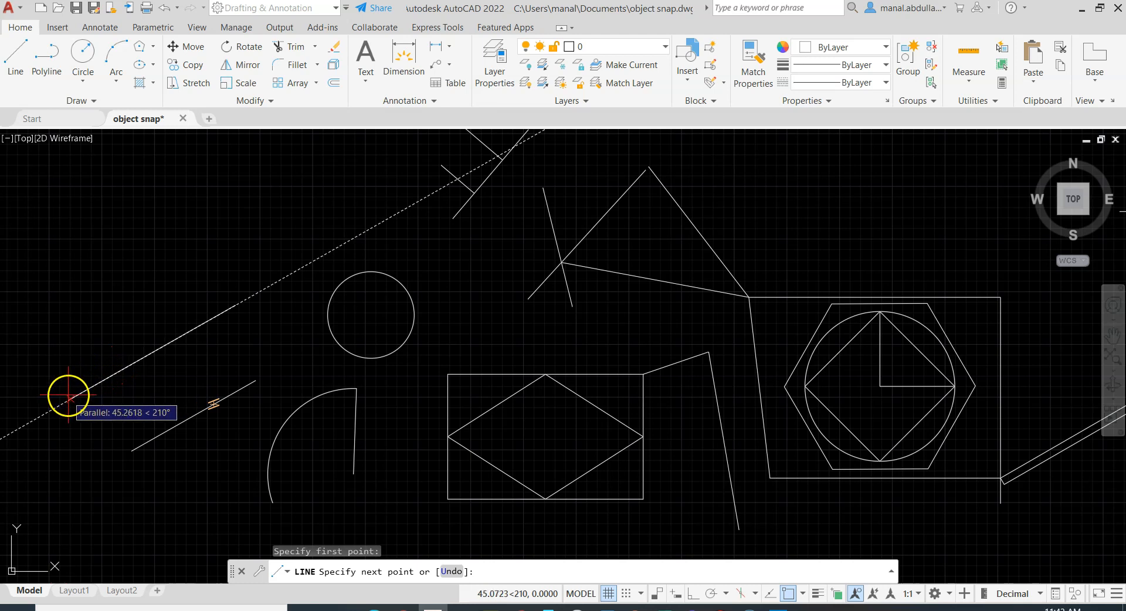
click(88, 388)
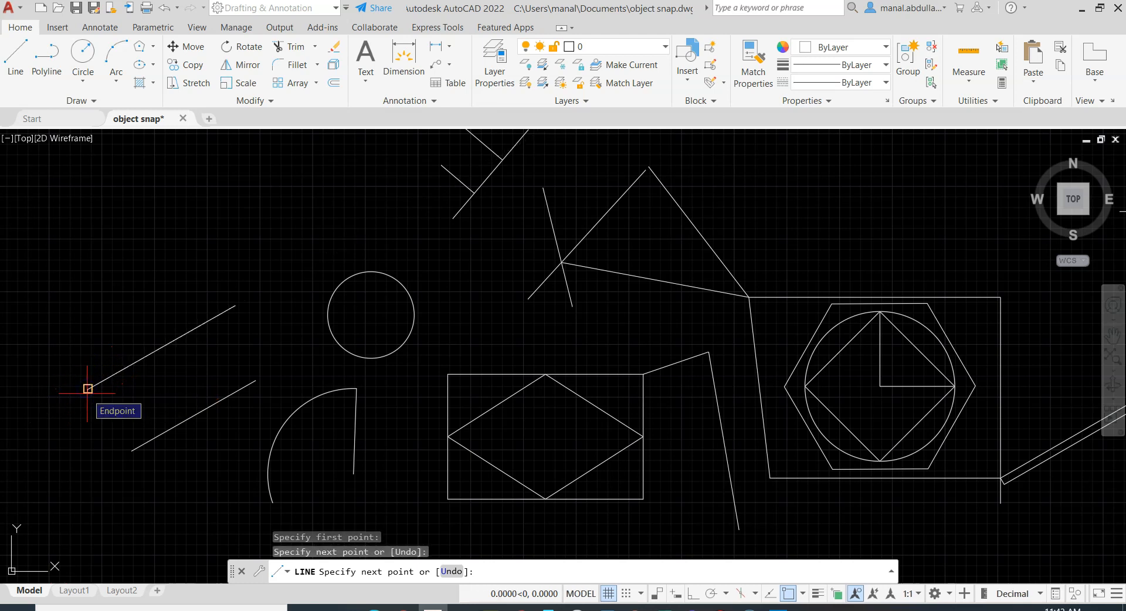
Draw another line toward the lower left, above the two slanted lines and parallel to them, using the Parallel snap
key(Escape)
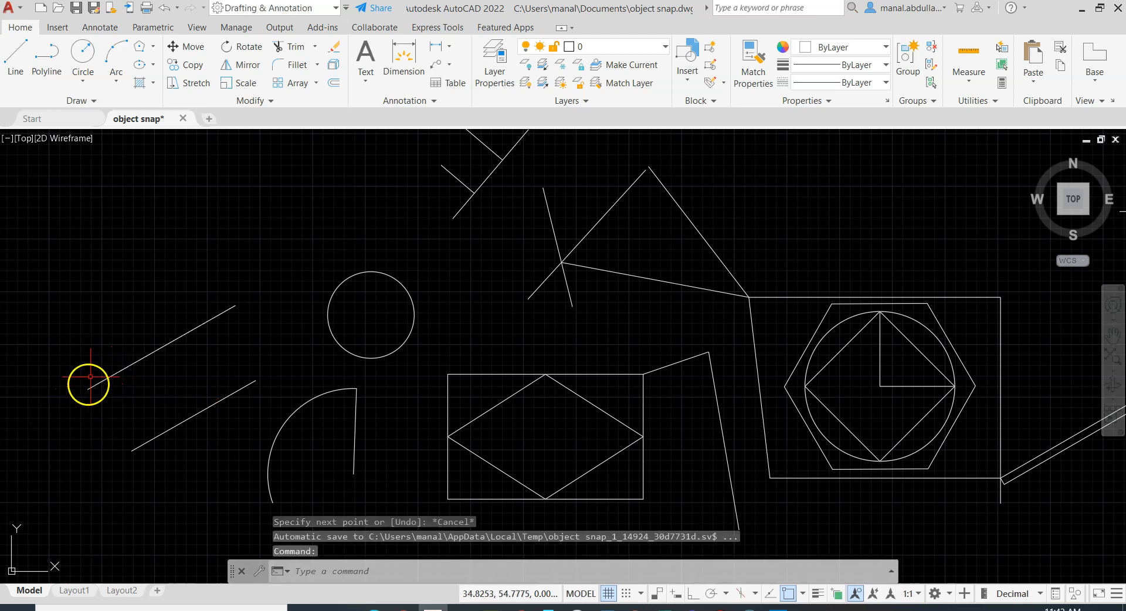
click(13, 64)
click(200, 250)
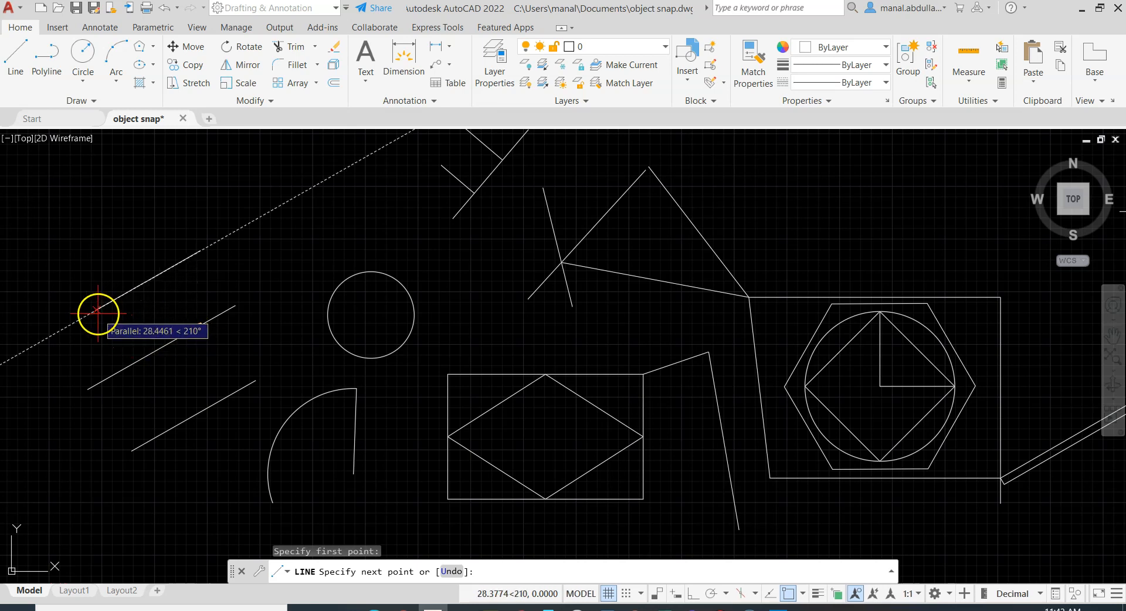
click(42, 333)
key(Escape)
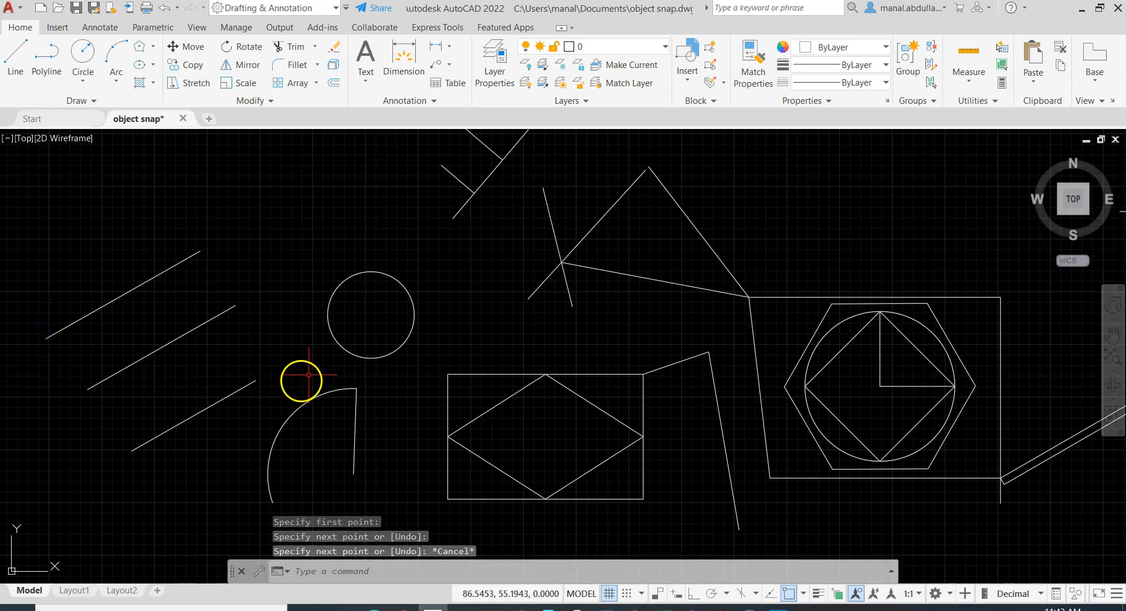
Turn on the Tangent, Perpendicular, Insertion, Extension and Intersection object snaps
scroll(551, 391, down, 2)
mouse_move(649, 416)
middle_down()
mouse_move(626, 394)
mouse_move(538, 376)
middle_up()
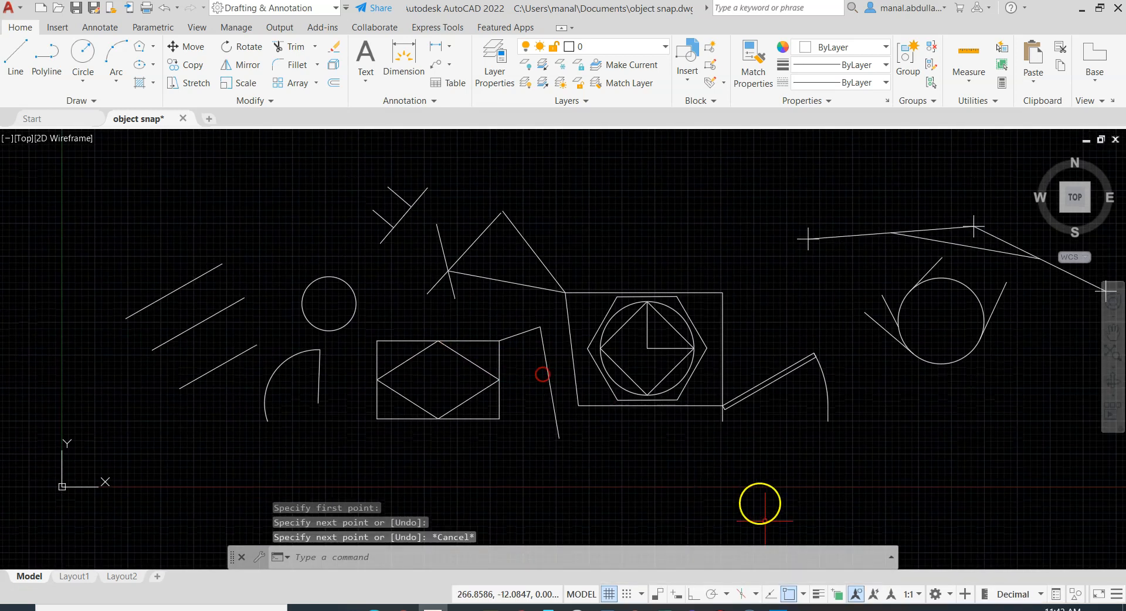
click(803, 597)
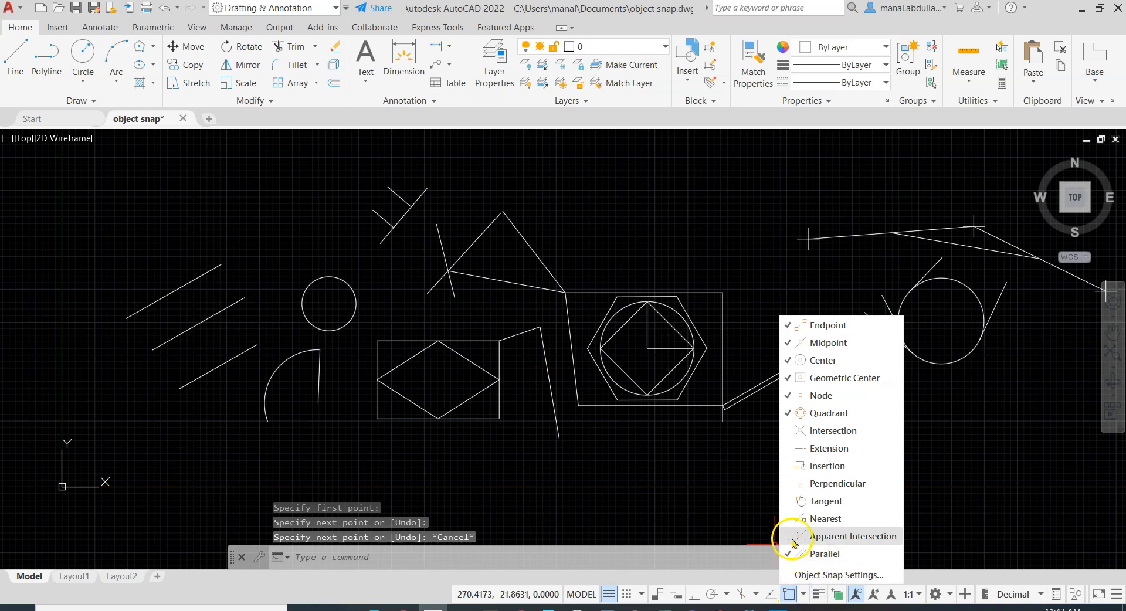
click(786, 501)
click(785, 483)
click(786, 466)
click(786, 448)
click(787, 431)
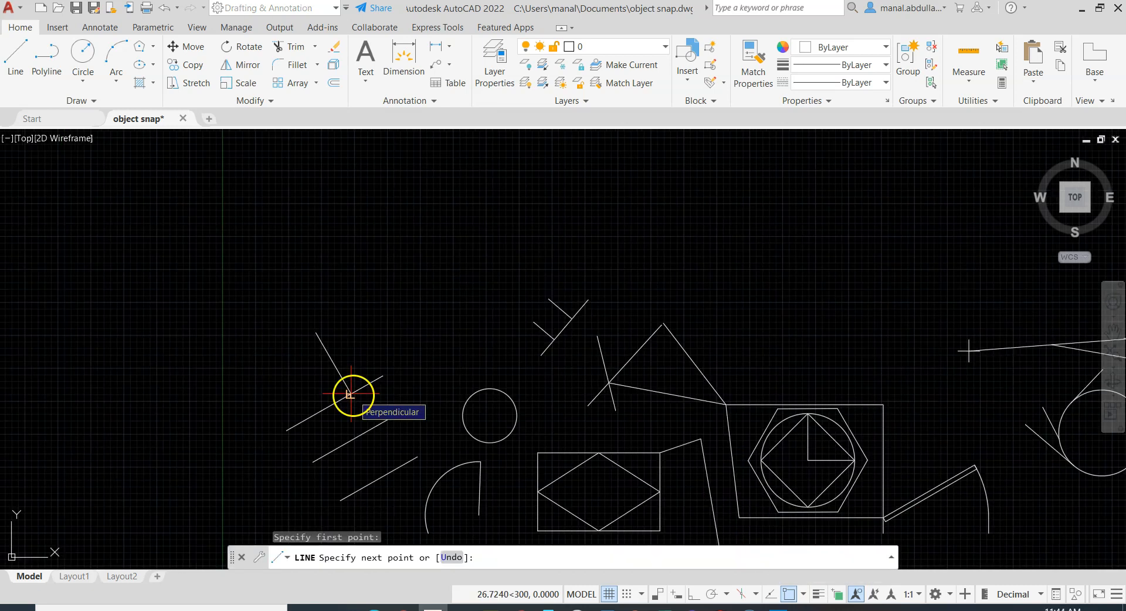
Draw a line from a free point above the three parallel lines perpendicular to the uppermost one, using a one-time Perpendicular snap override
shift+right_click(351, 394)
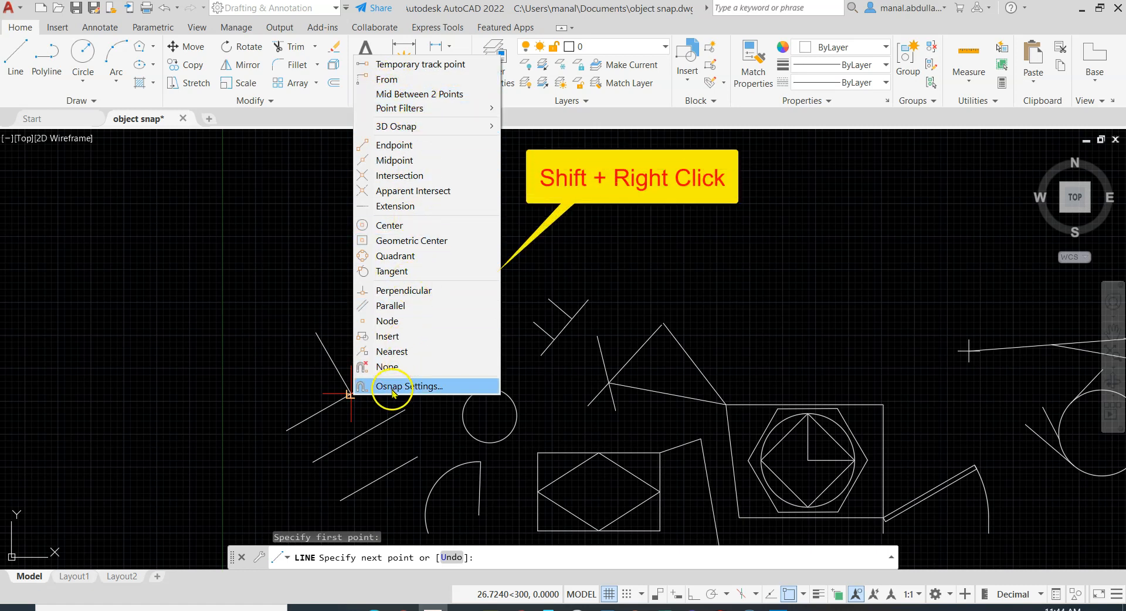
click(402, 290)
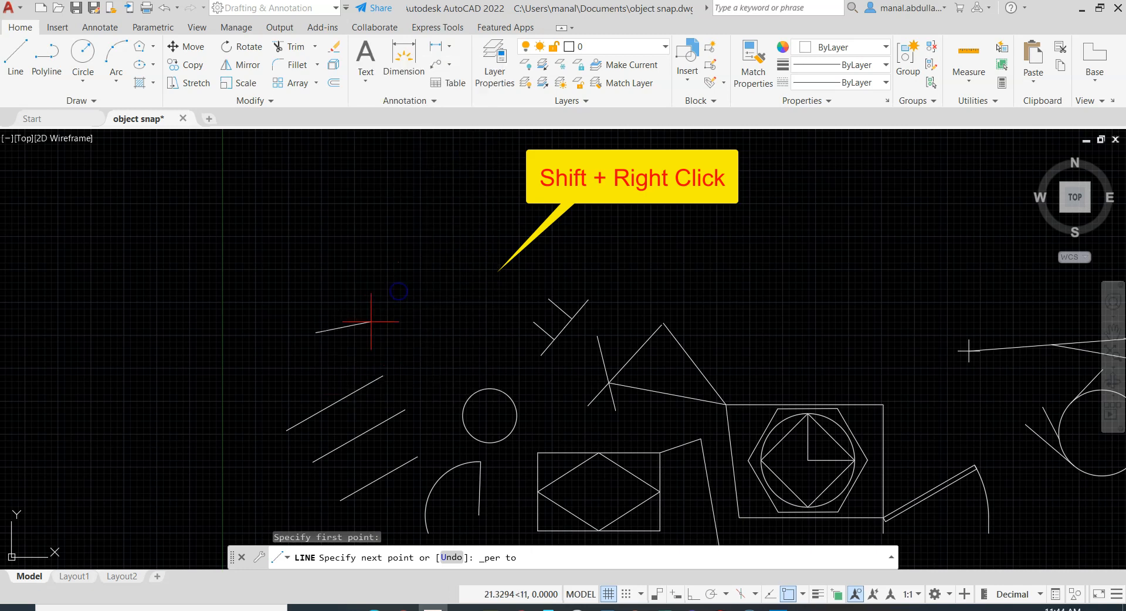
click(350, 391)
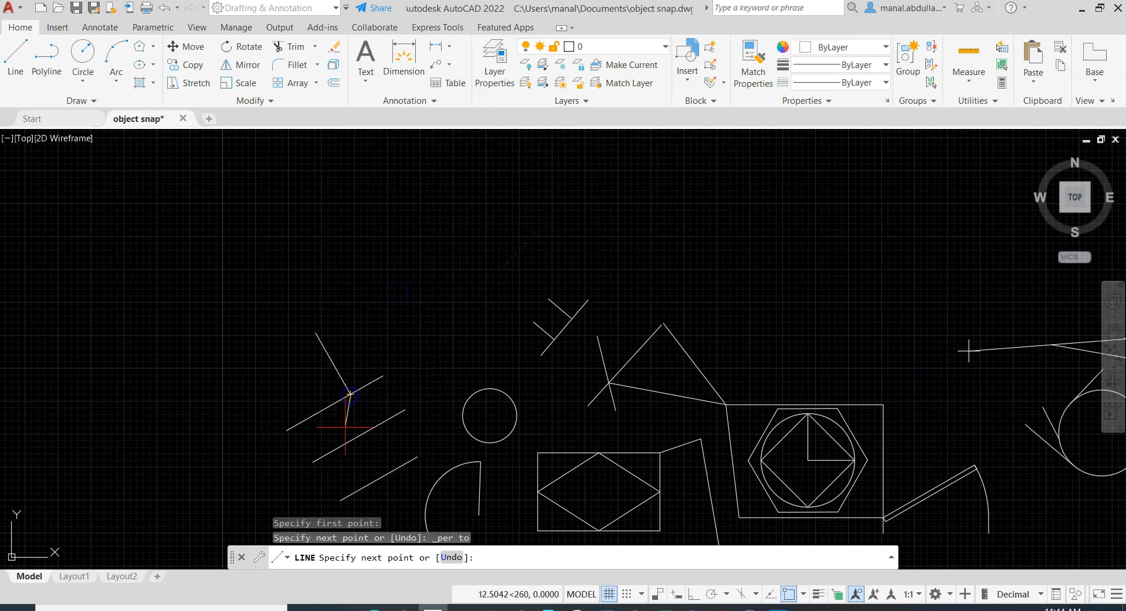
key(Escape)
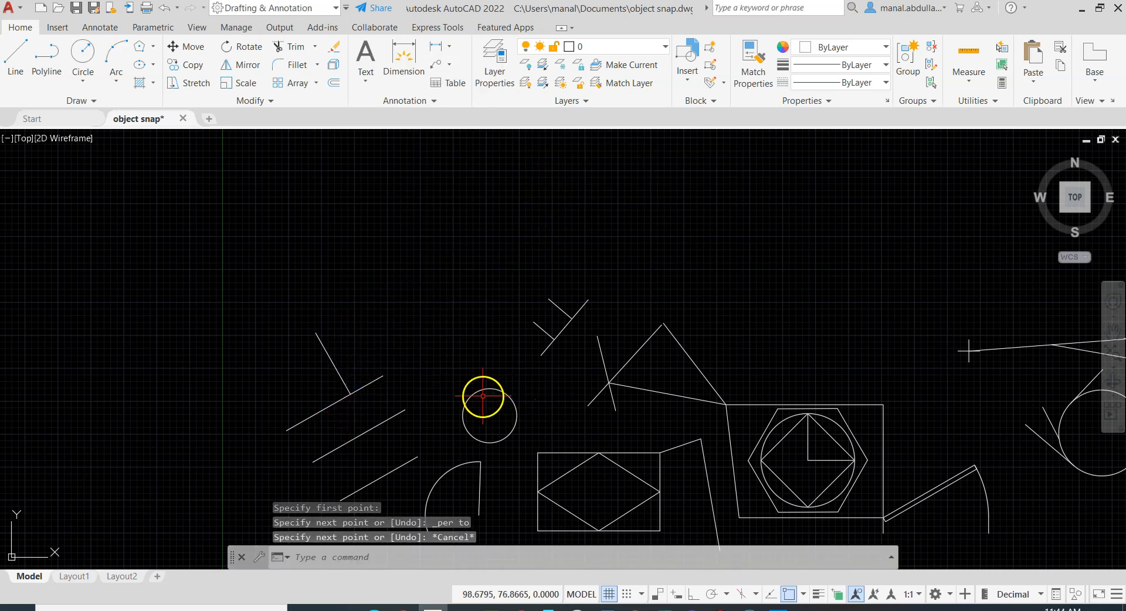
Draw a line from a free point above the small circle to a tangent point on it, trying one-time Quadrant and Tangent snap overrides
click(16, 57)
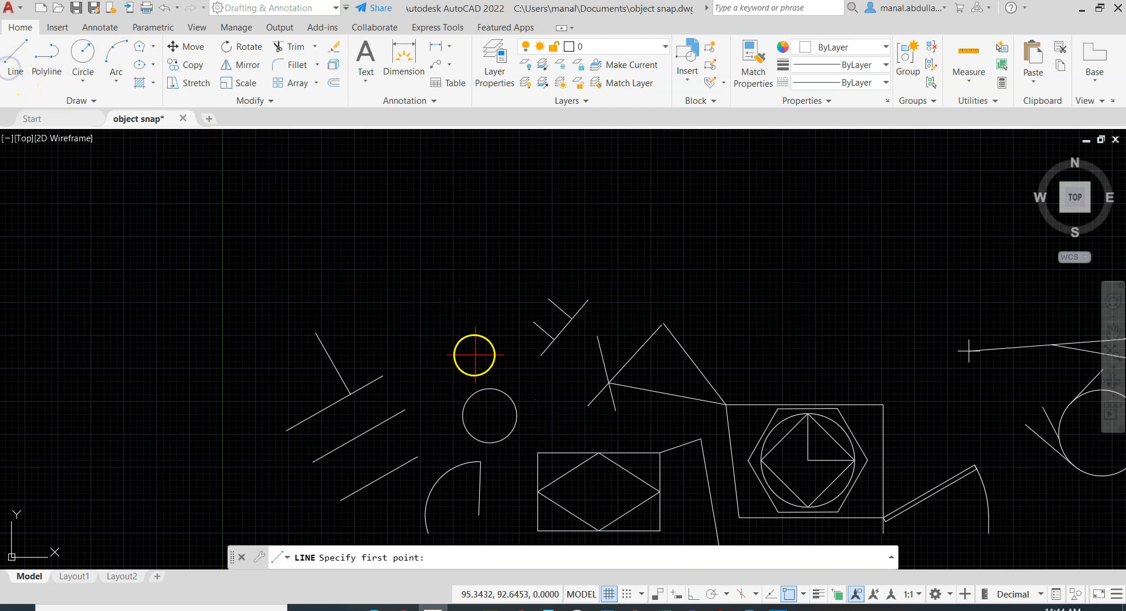
scroll(525, 430, up, 2)
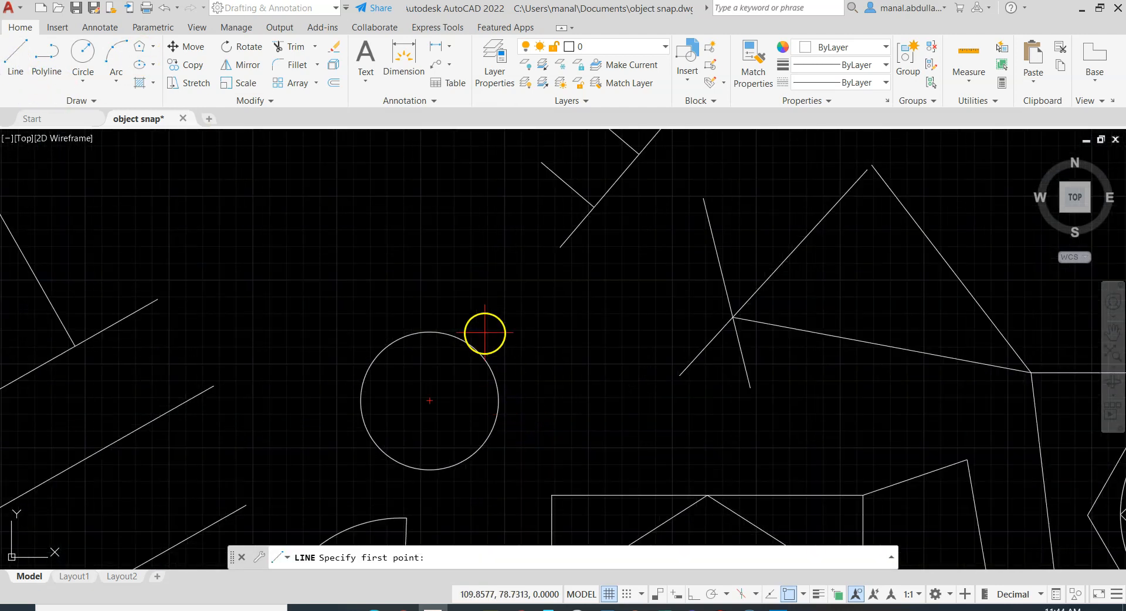
click(513, 247)
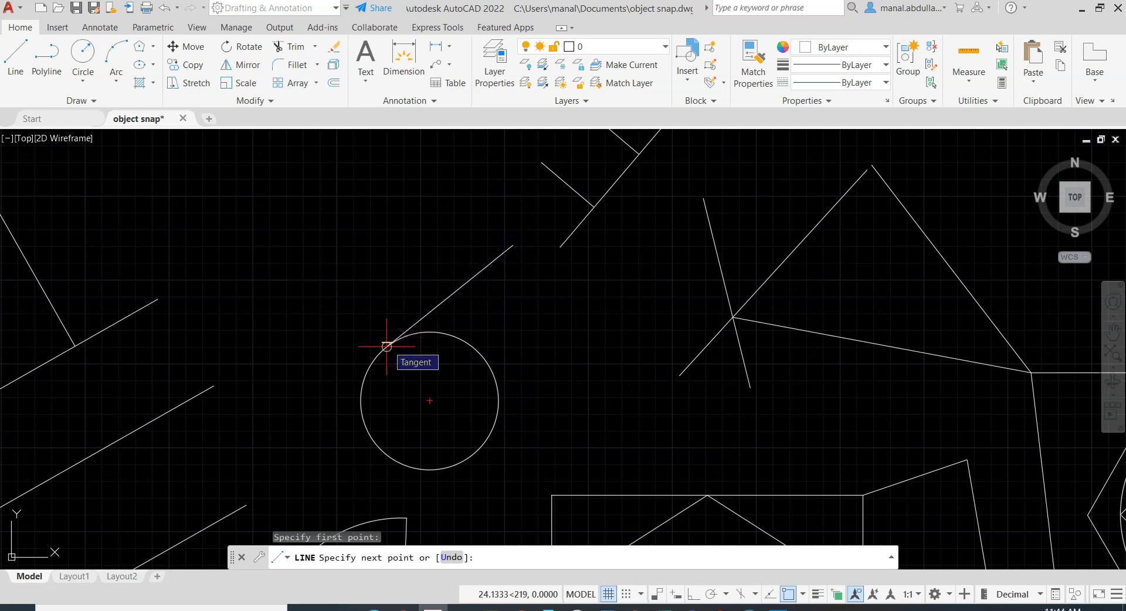
shift+right_click(386, 346)
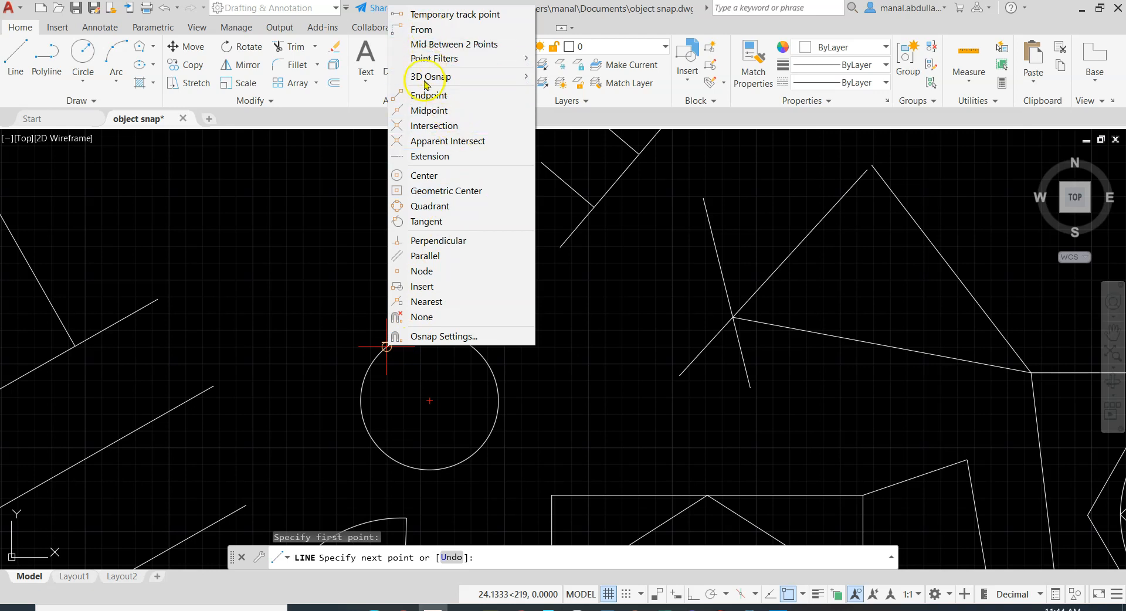
click(420, 206)
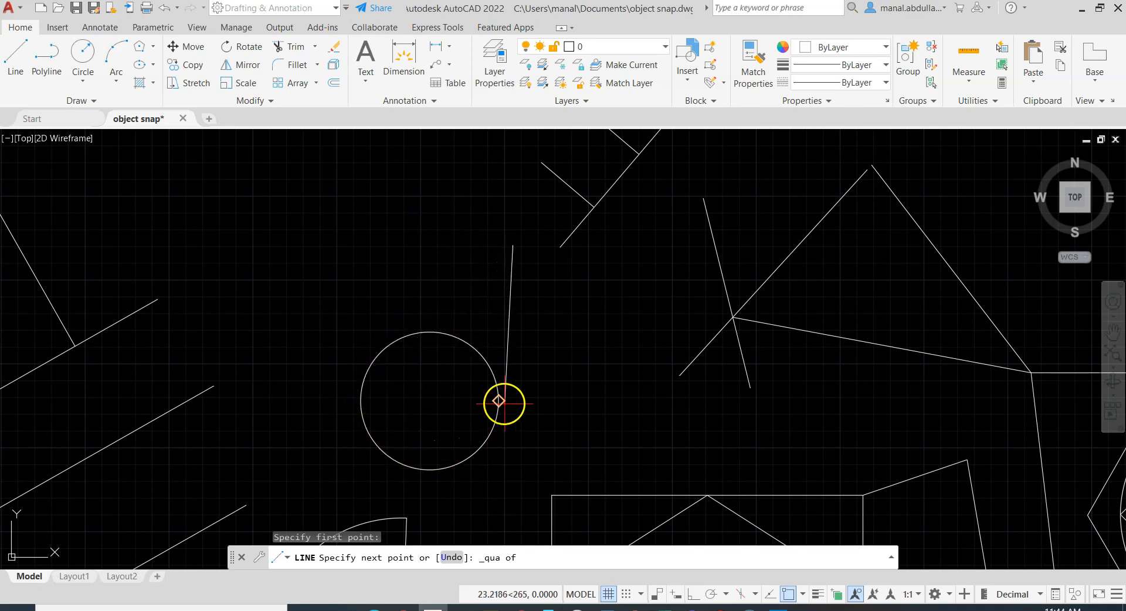
shift+right_click(408, 312)
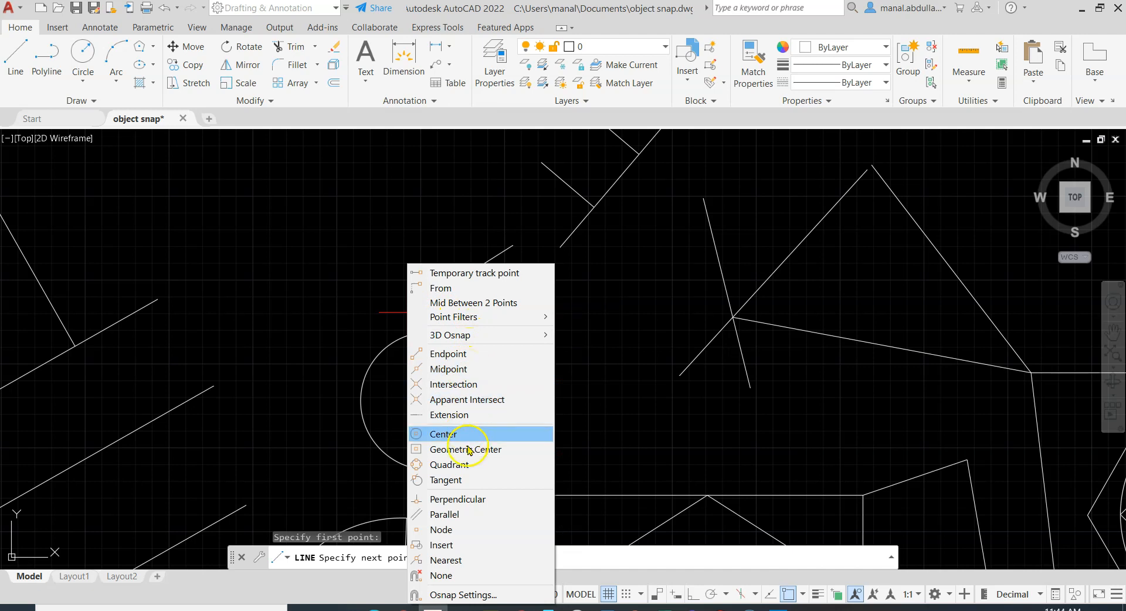
click(448, 465)
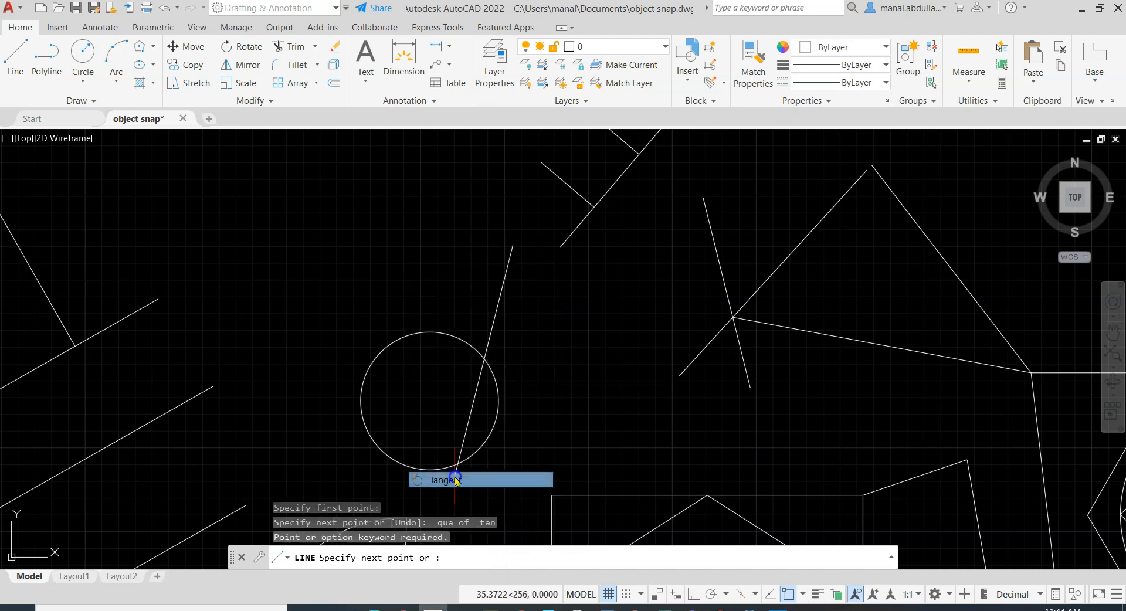
click(387, 346)
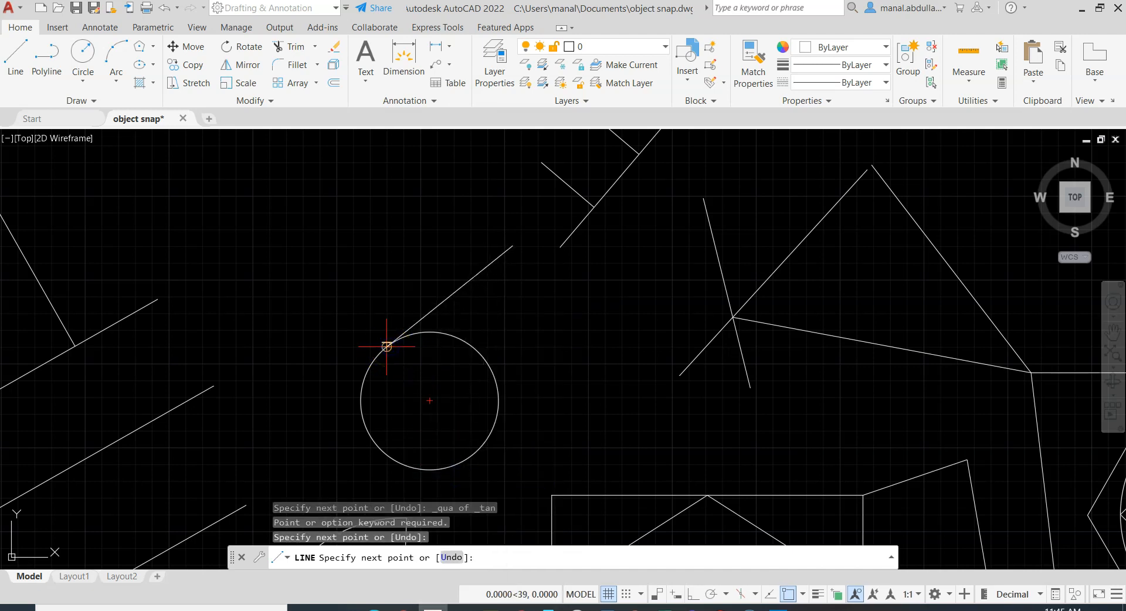
key(Escape)
Turn on Object Snap Tracking
scroll(768, 528, down, 4)
mouse_move(774, 505)
middle_down()
mouse_move(686, 330)
mouse_move(657, 310)
middle_up()
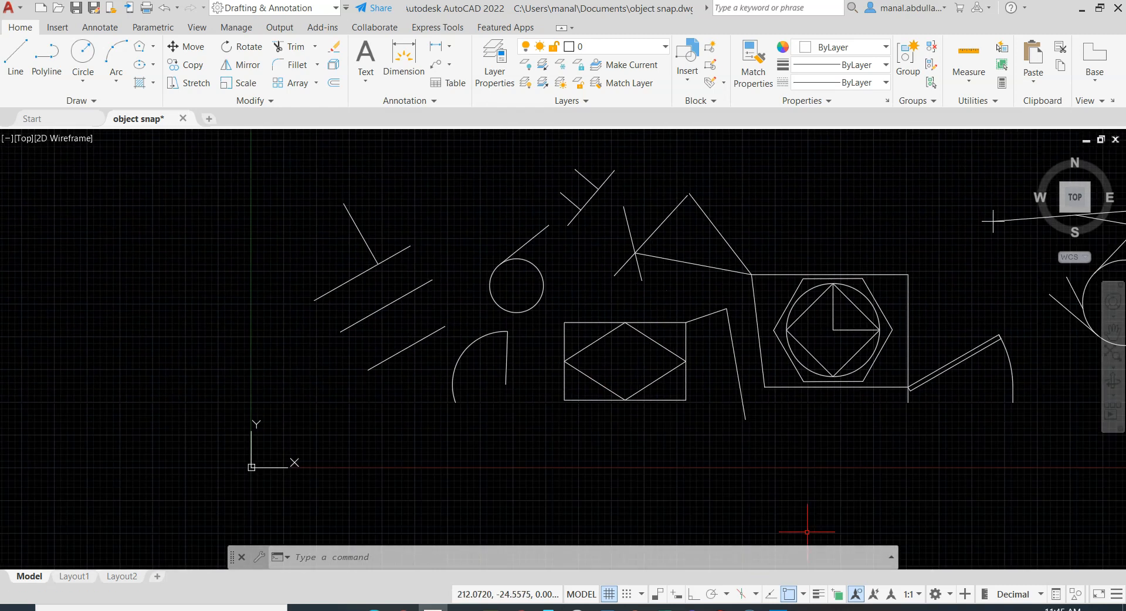
click(770, 595)
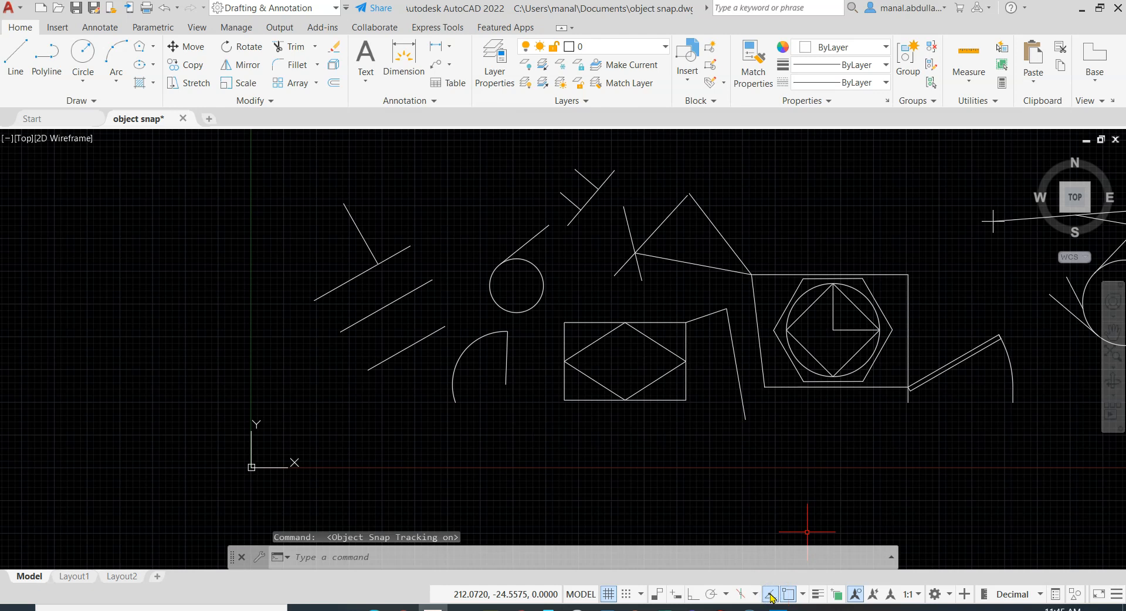
Select all the sample objects in the drawing and erase them
mouse_move(802, 443)
middle_down()
mouse_move(711, 435)
mouse_move(548, 452)
middle_up()
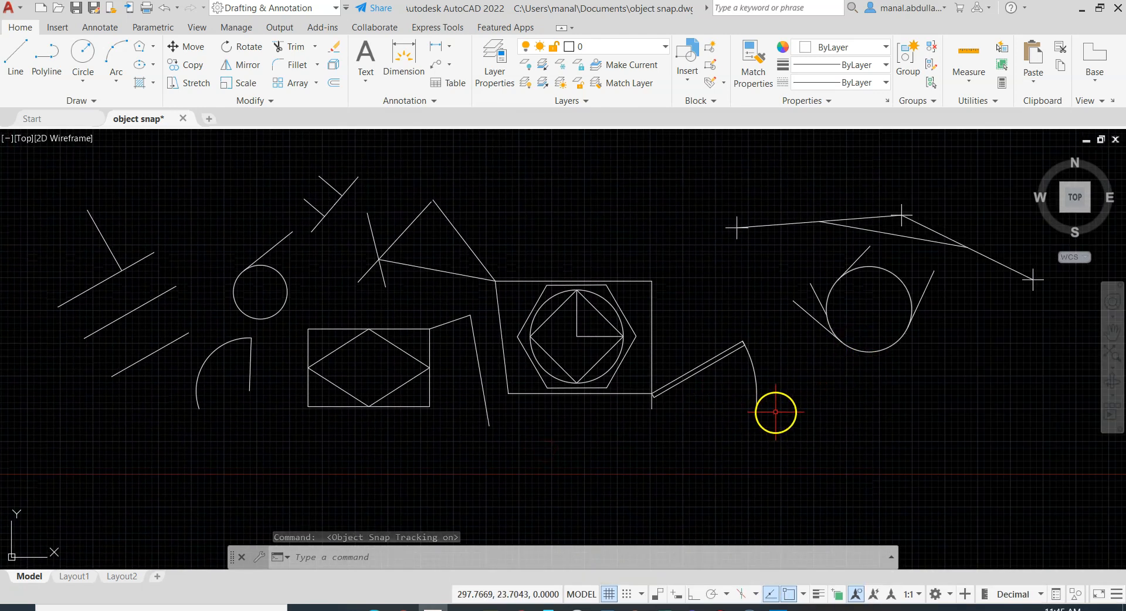
scroll(853, 359, down, 2)
click(1008, 207)
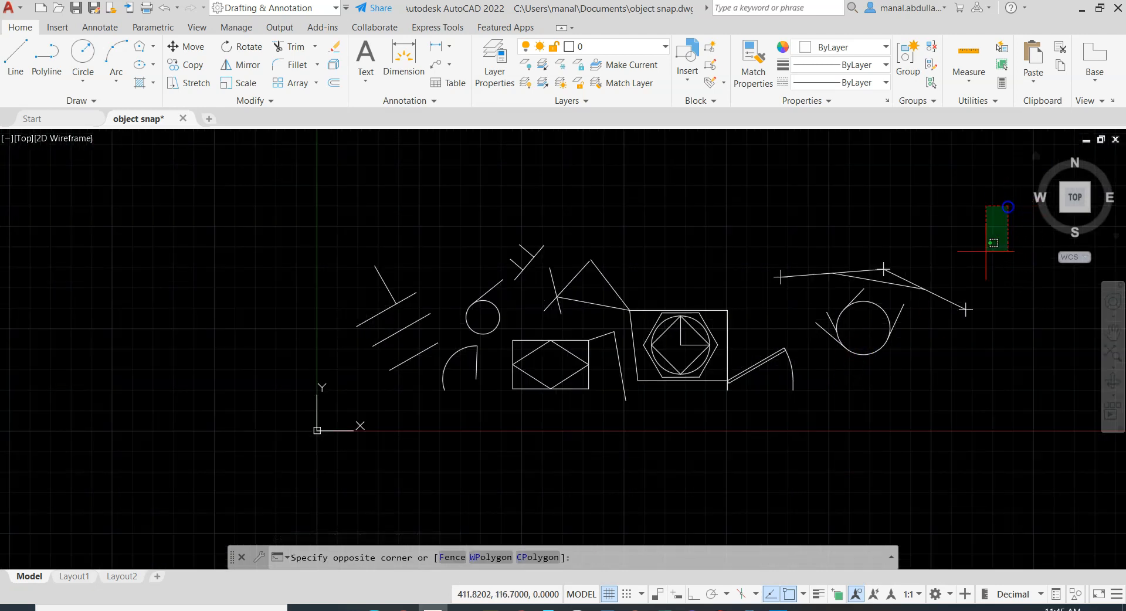
click(358, 402)
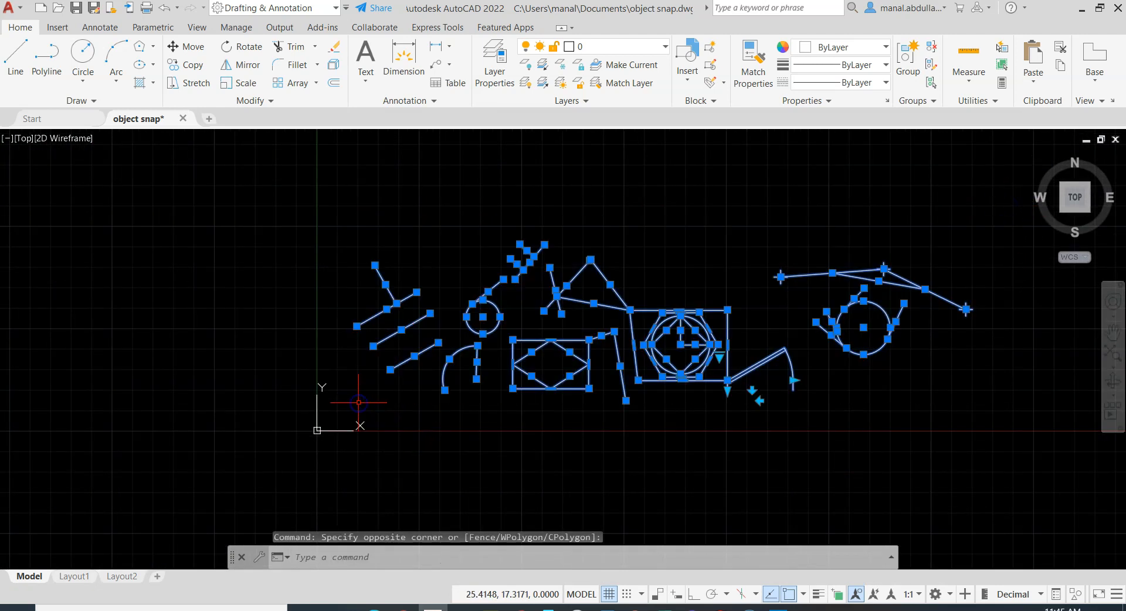
key(Delete)
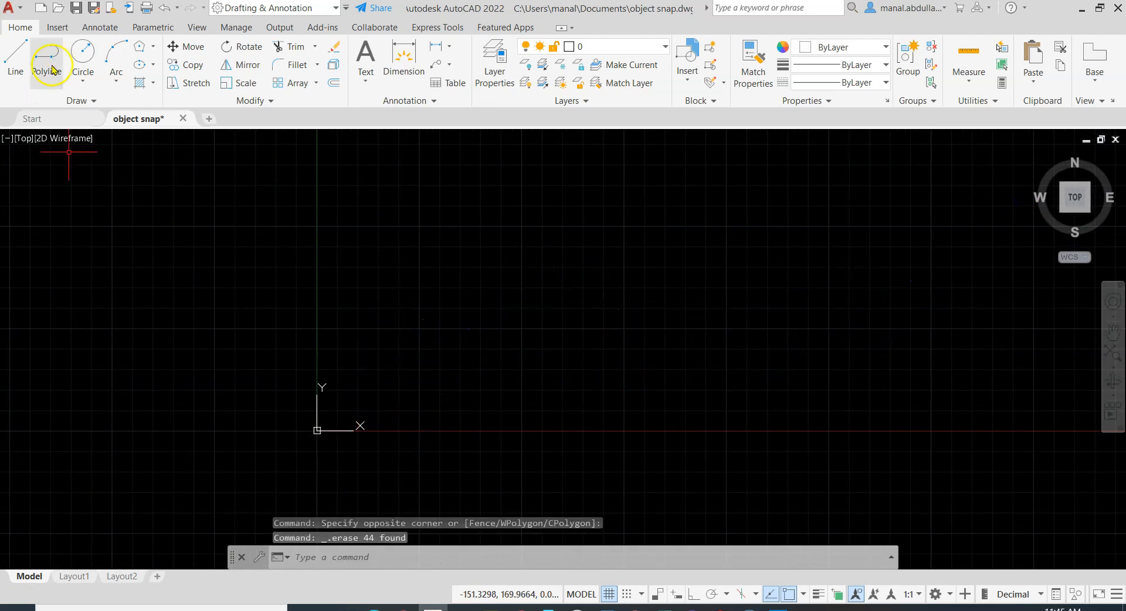
Draw an 8-sided polygon with the Edge option, defining it by a horizontal edge placed freely above the X axis
click(141, 47)
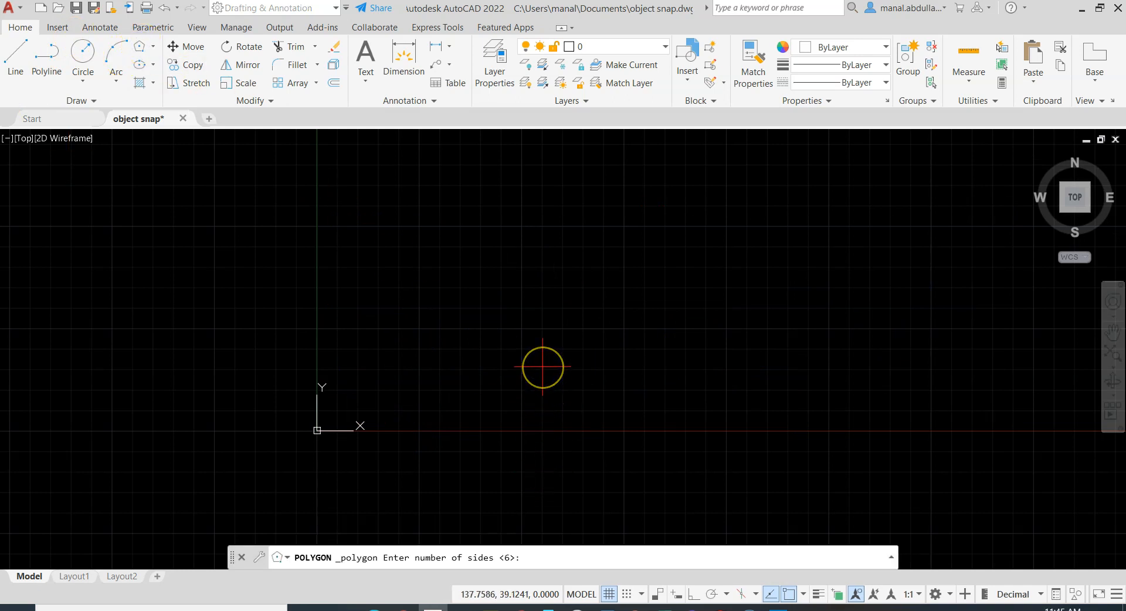
text(8)
key(Return)
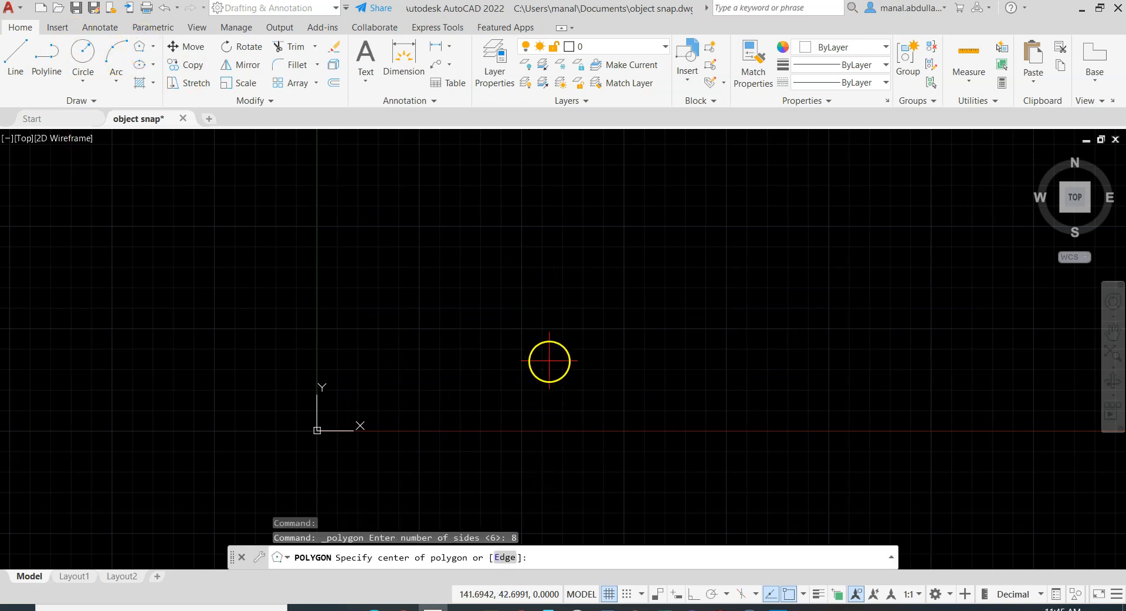
click(505, 558)
click(597, 286)
click(711, 286)
Turn on polar tracking and set its angle increment to 90, 180, 270, 360
scroll(686, 326, down, 2)
middle_drag(686, 326, 579, 364)
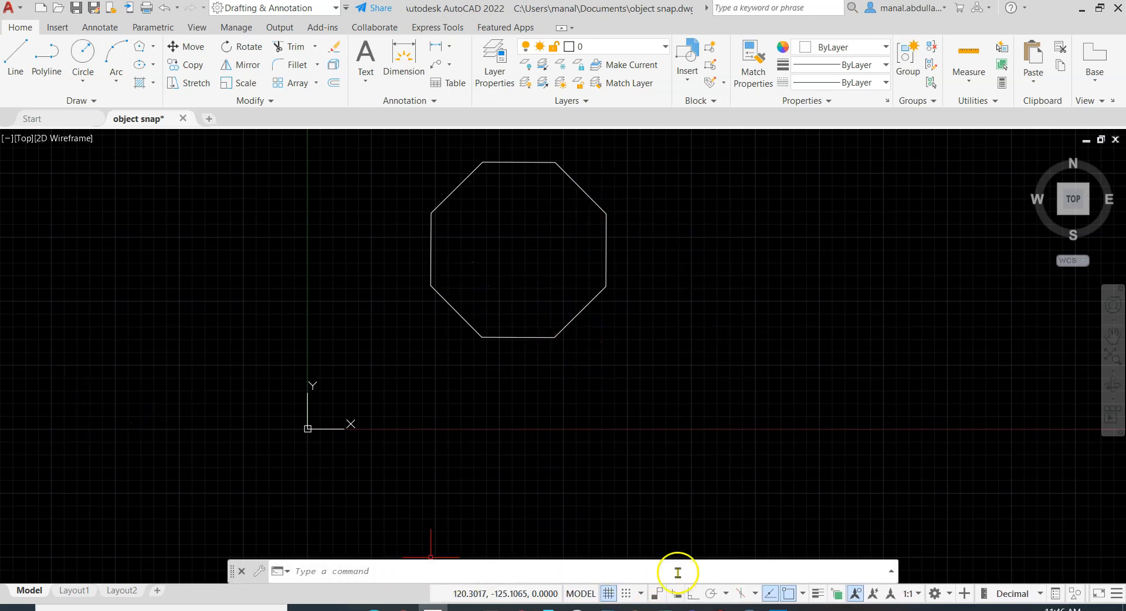
click(802, 594)
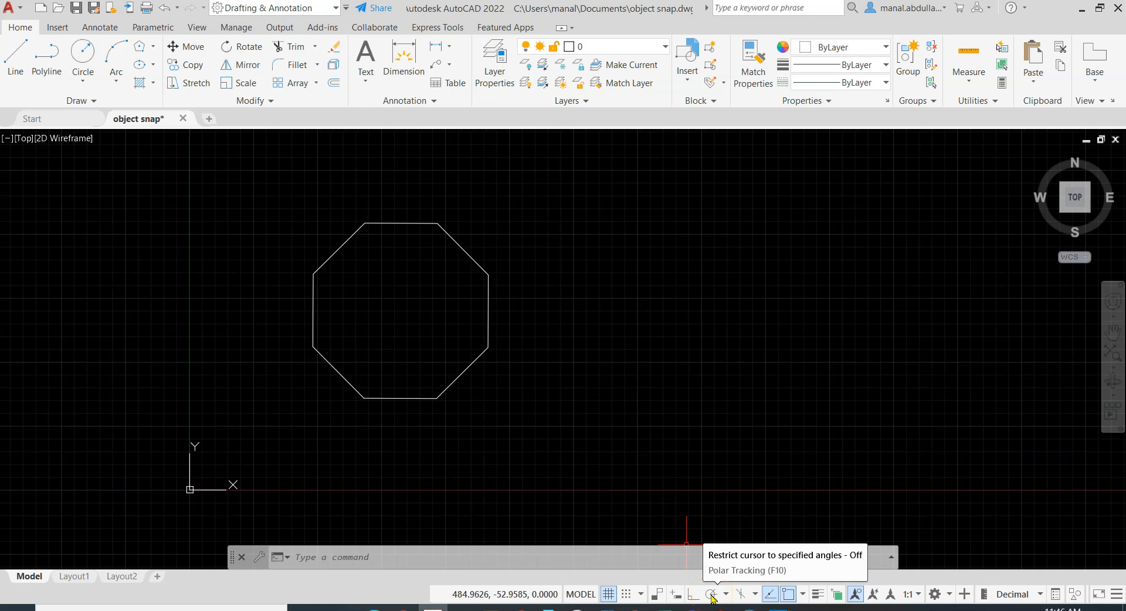
click(711, 594)
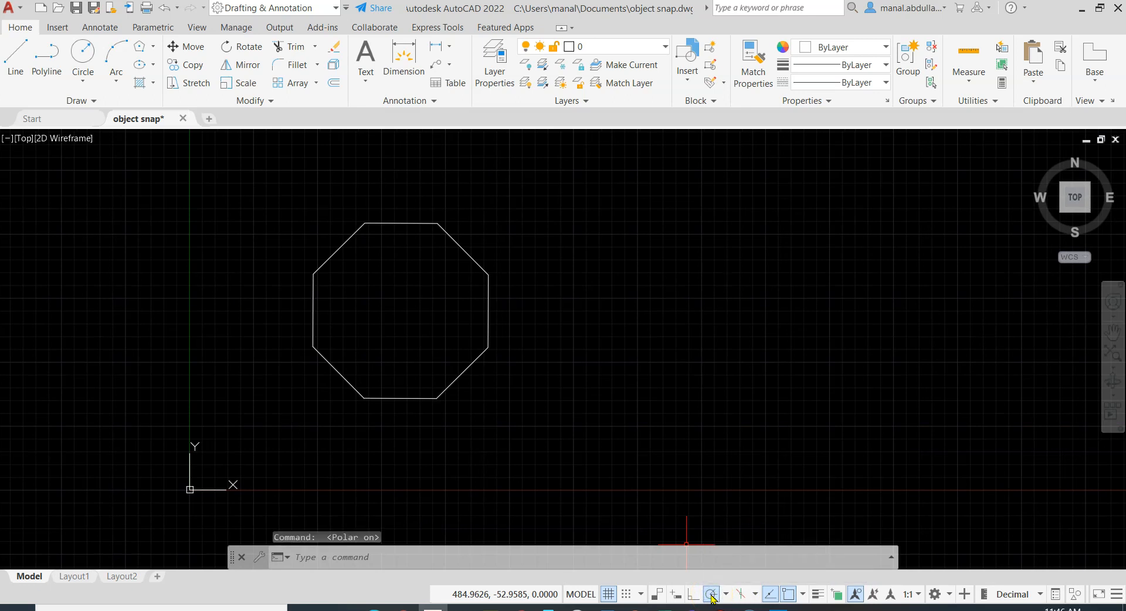
click(726, 596)
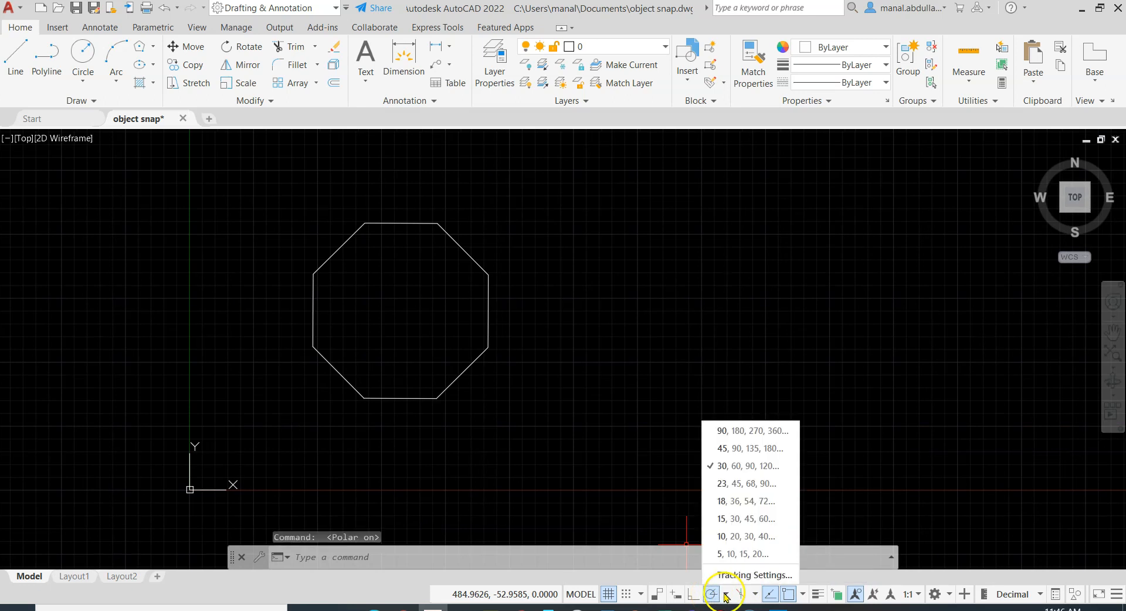
click(715, 433)
click(727, 594)
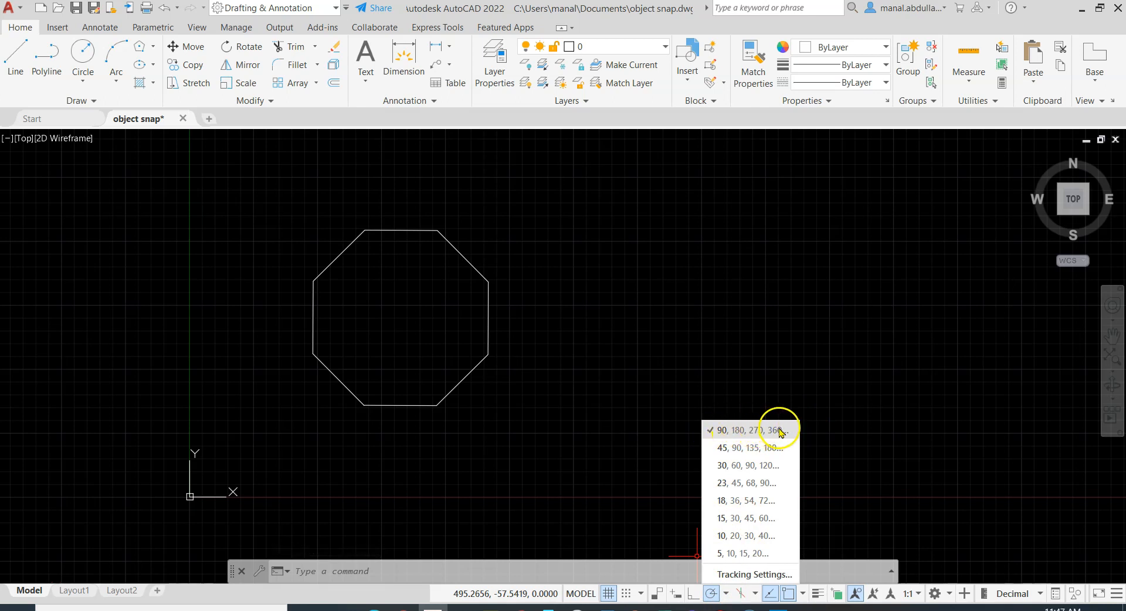
click(624, 447)
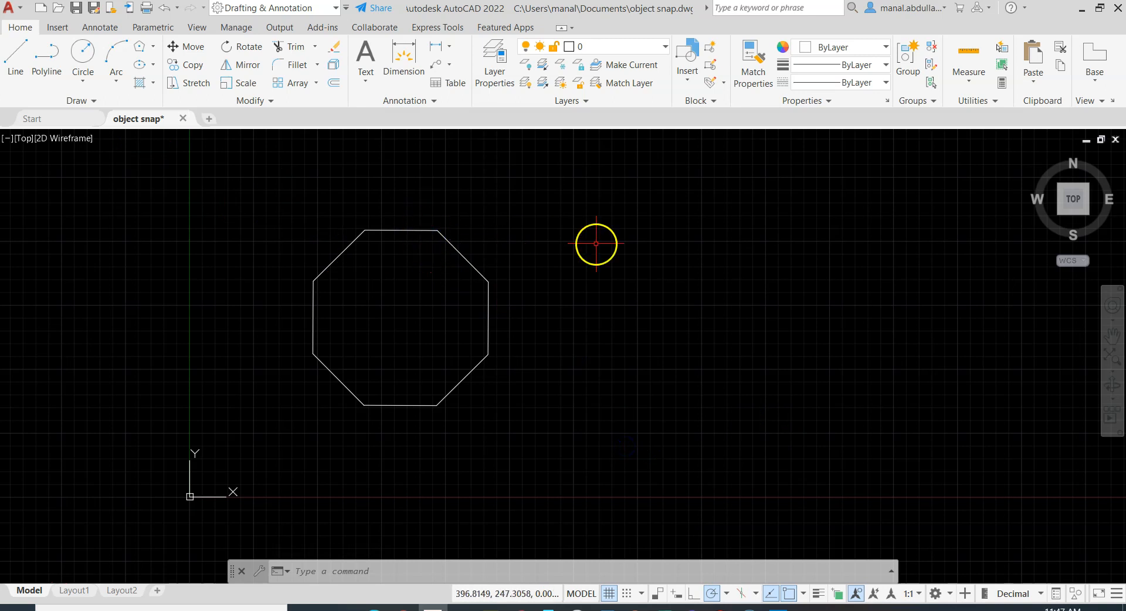
Draw a horizontal line to the right of the octagon, level with its top edge, and restart the Line command
click(14, 60)
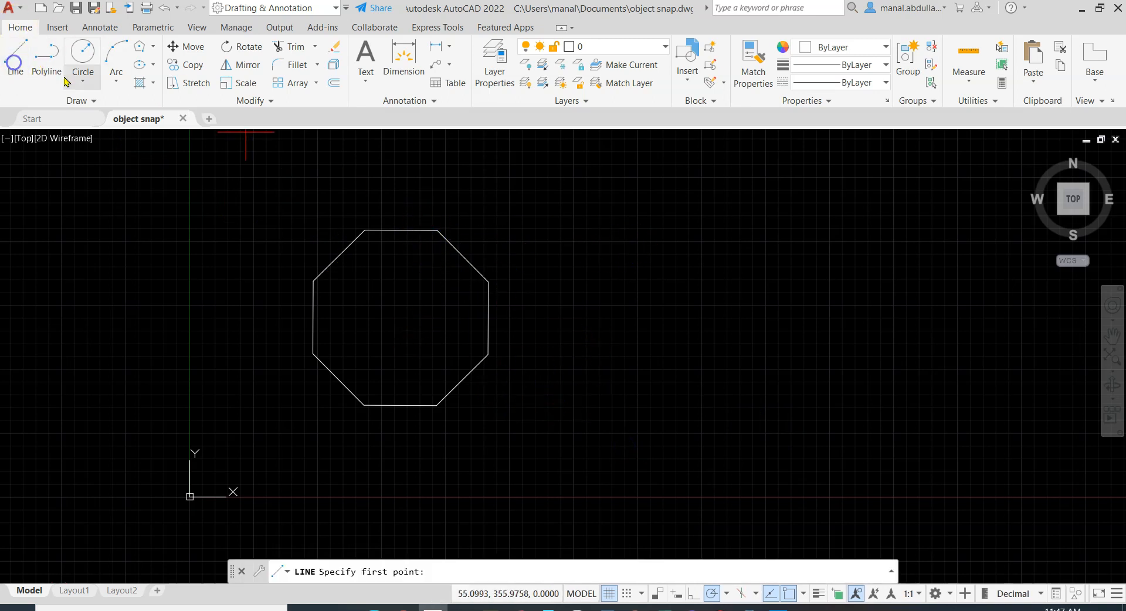
click(599, 231)
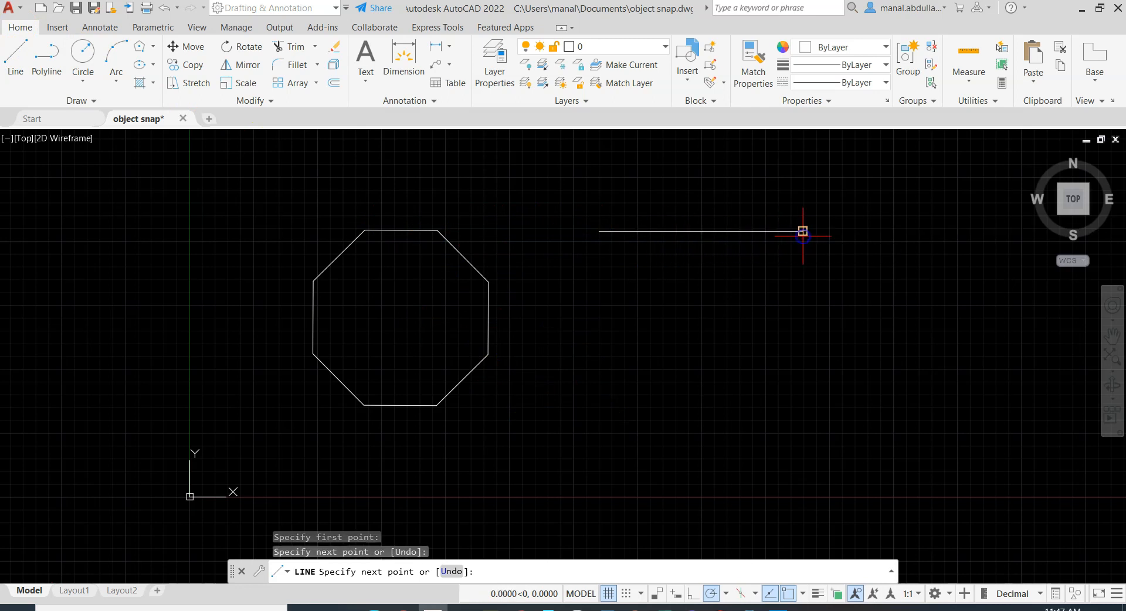
key(Return)
key(Return)
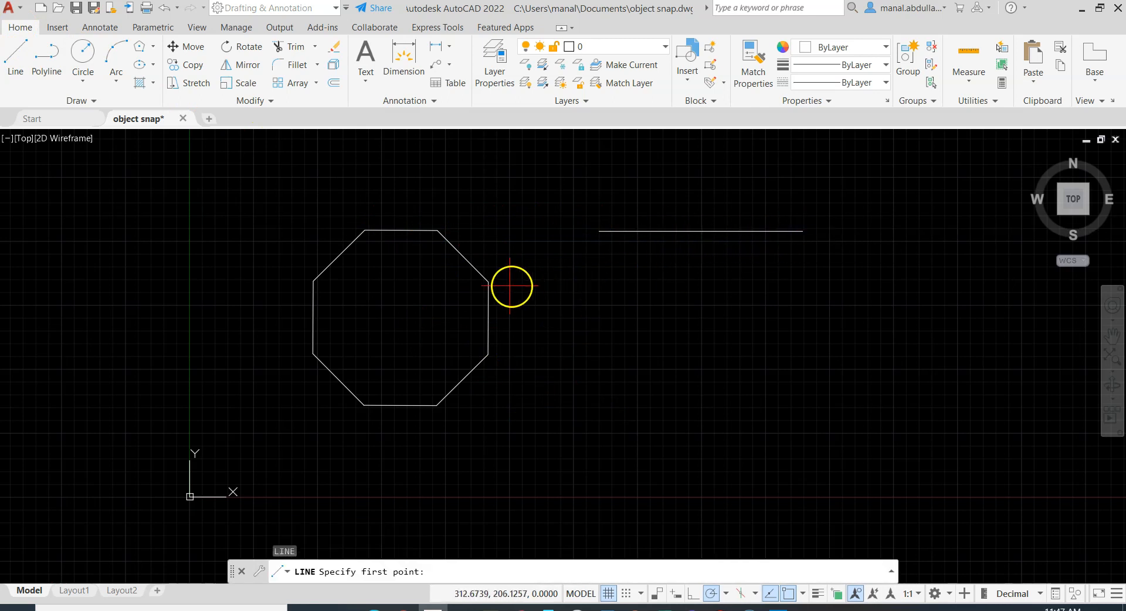
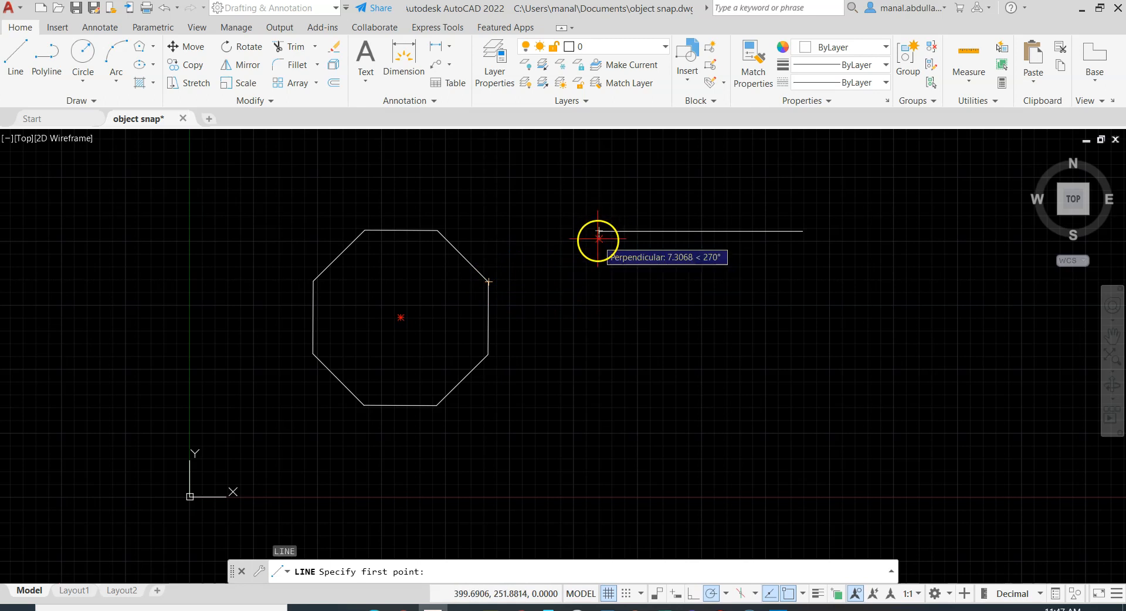
Draw a second horizontal line level with the octagon's upper-right side vertex, aligning both ends with the line above using object snap tracking
click(599, 282)
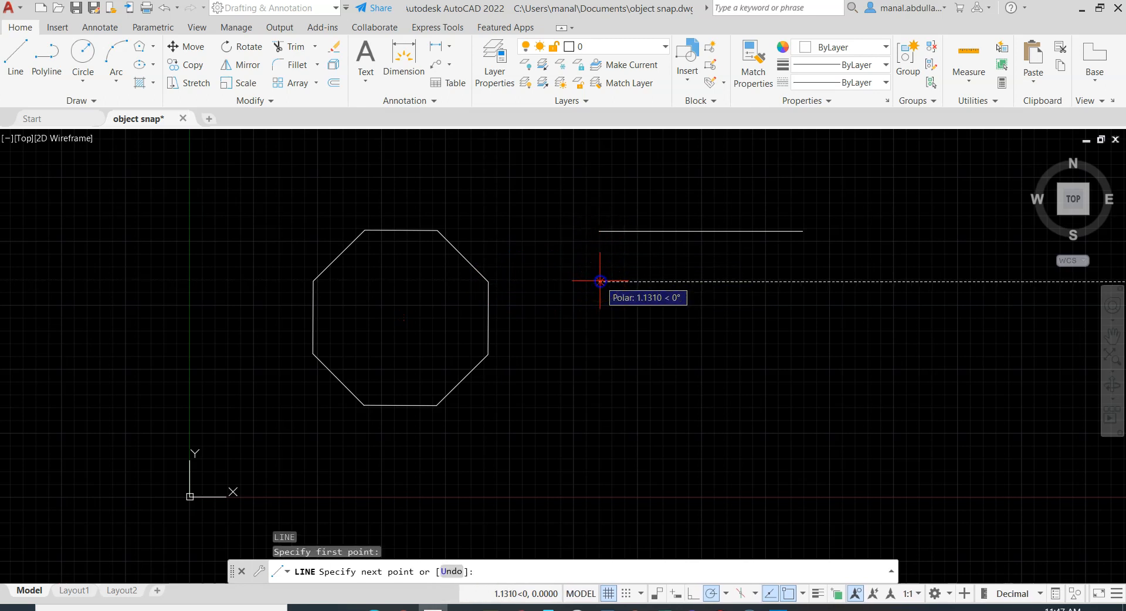
click(803, 282)
key(Return)
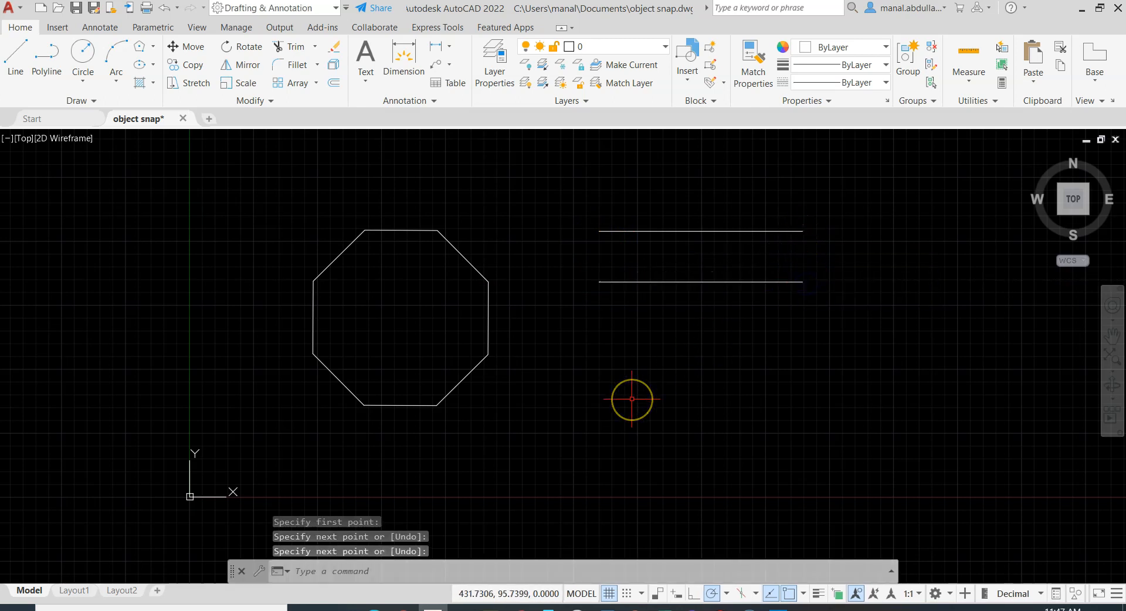
Draw a third horizontal line level with the octagon's lower-right side vertex, tracking both endpoints from the second line's ends
key(Return)
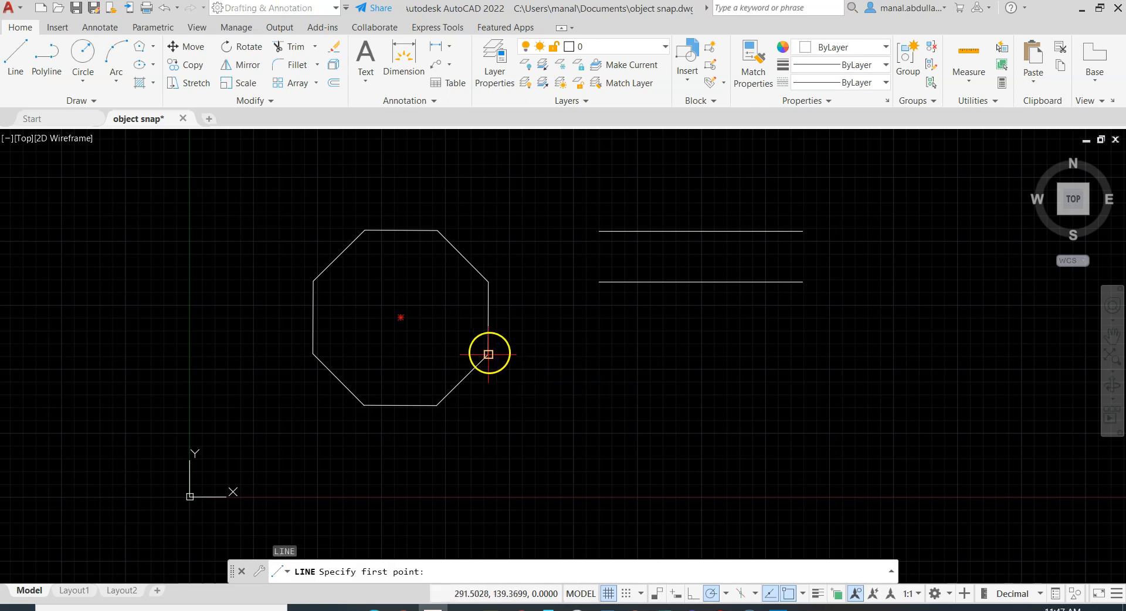
mouse_move(488, 354)
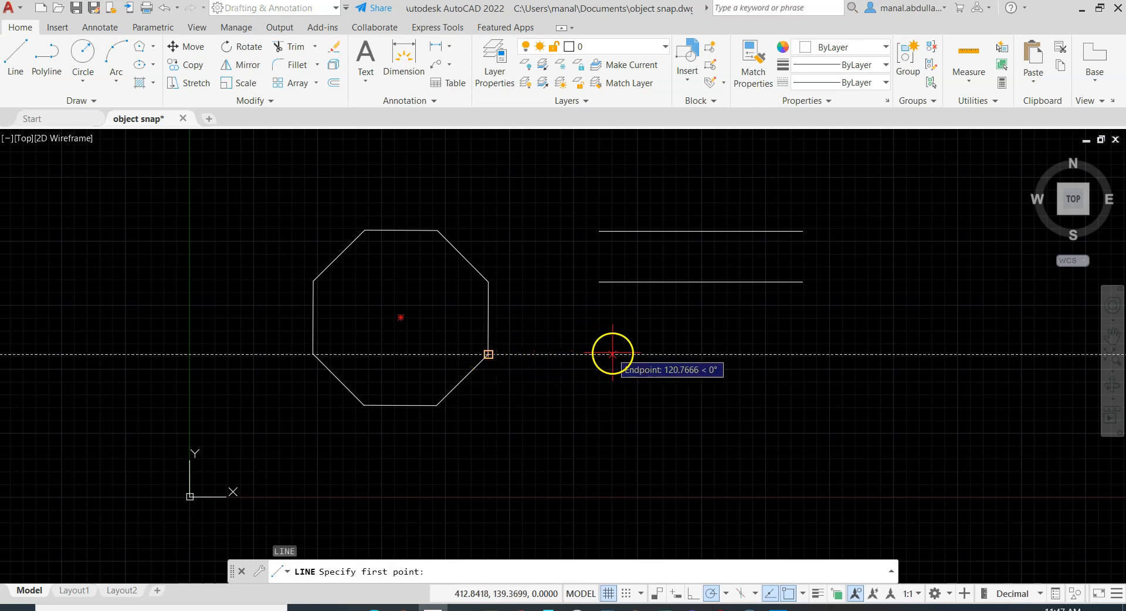
mouse_move(598, 282)
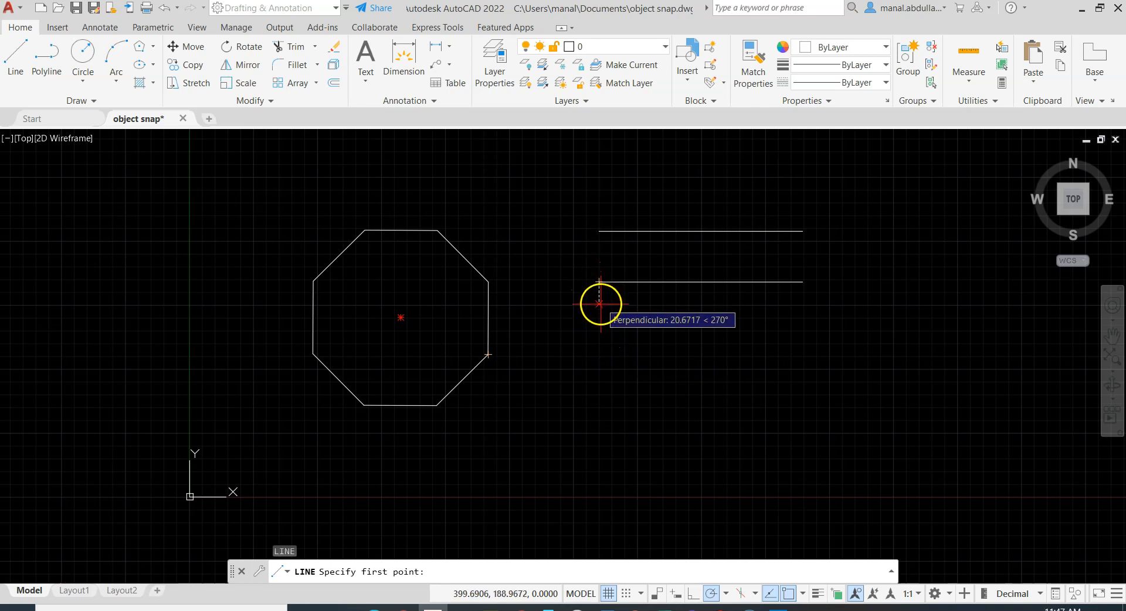
click(598, 355)
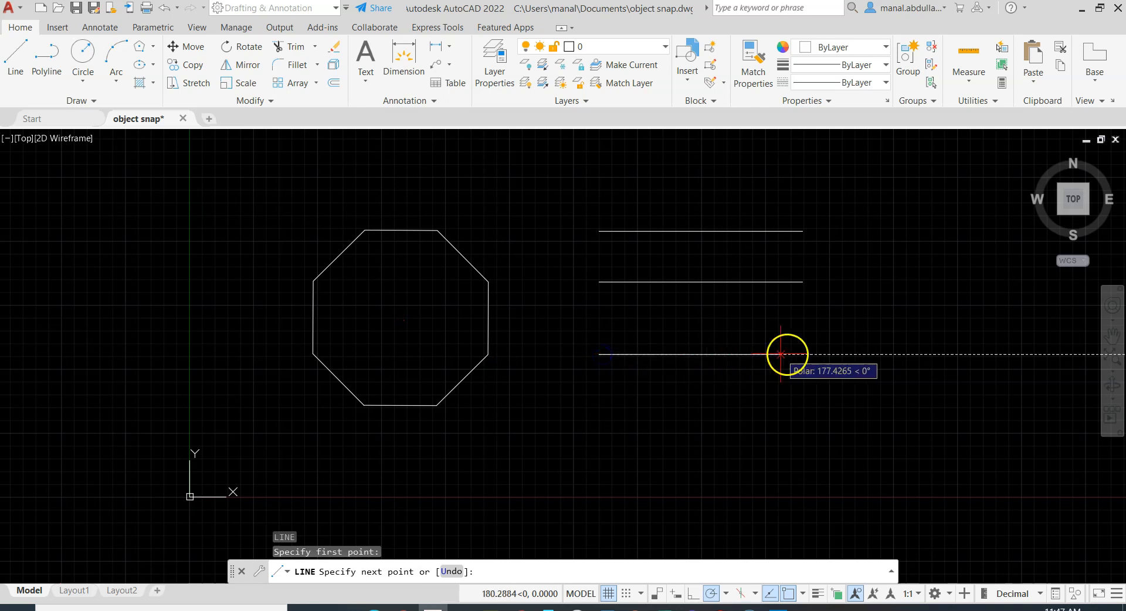
mouse_move(803, 282)
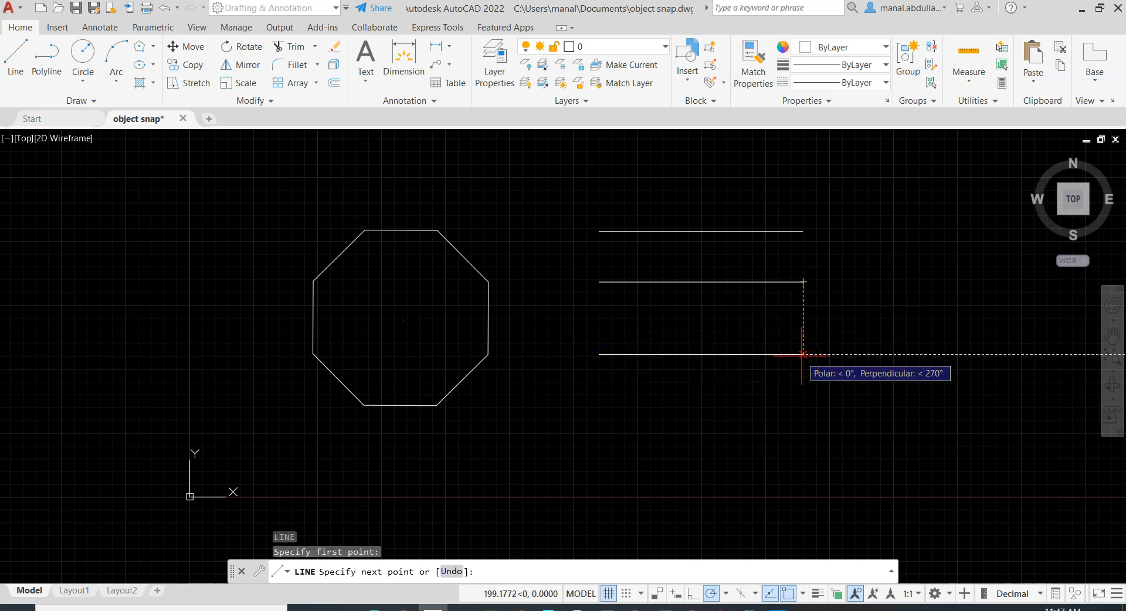
click(803, 354)
right_click(780, 420)
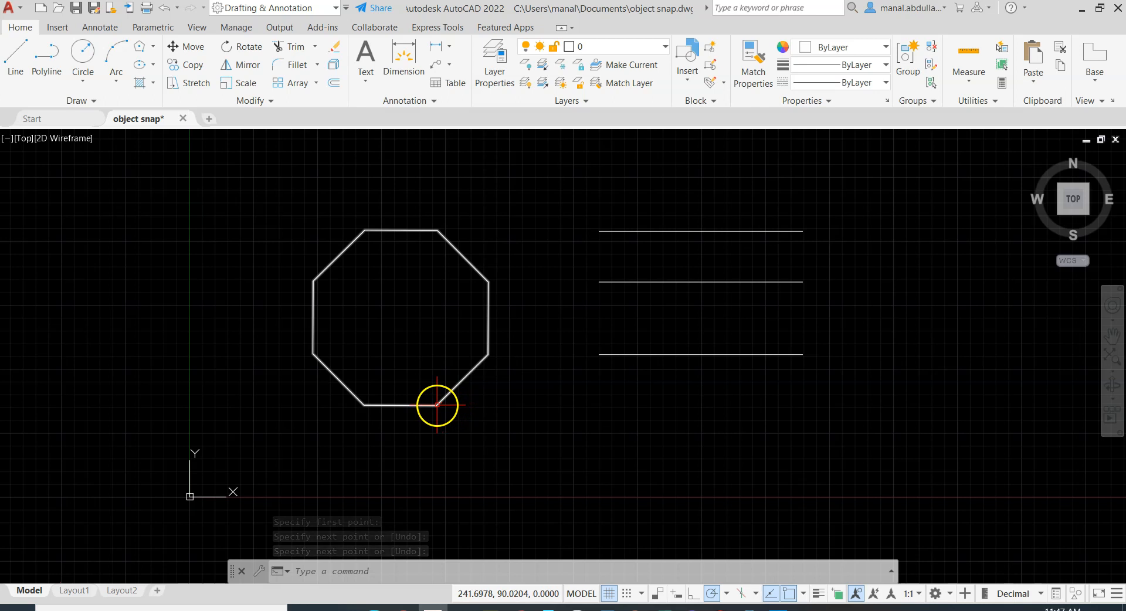
Draw a fourth horizontal line level with the octagon's bottom edge, with both ends aligned under the third line
click(18, 61)
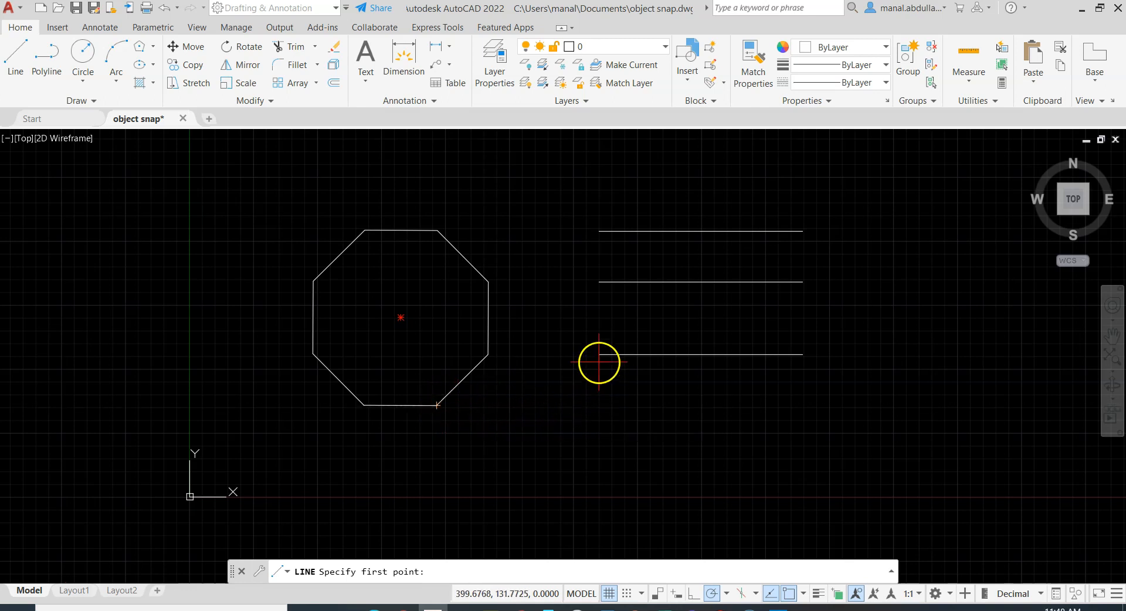
click(598, 405)
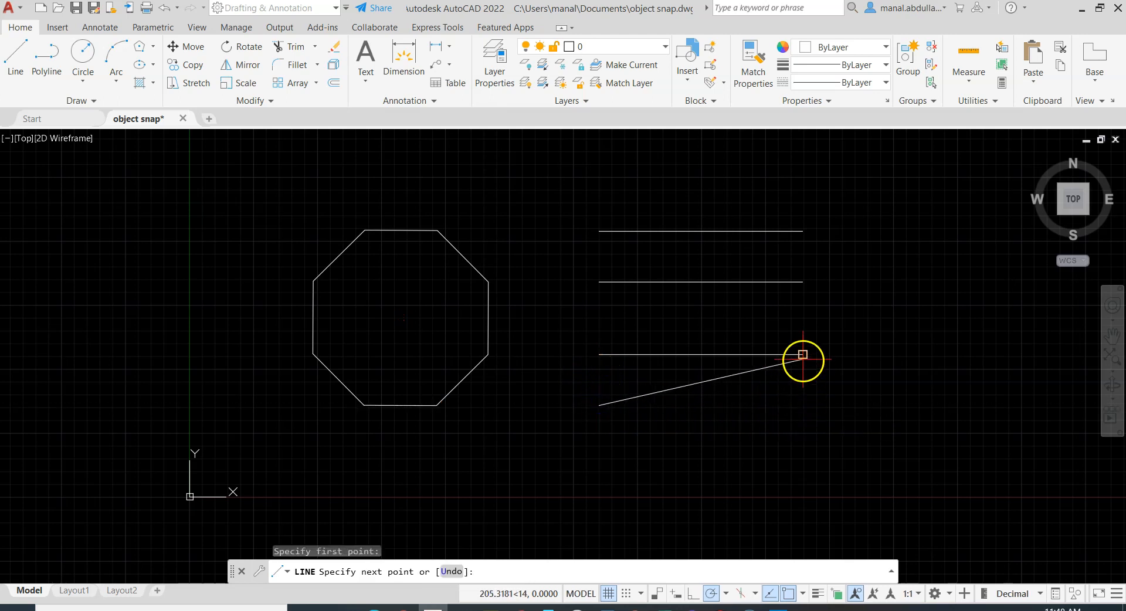
click(801, 404)
key(Return)
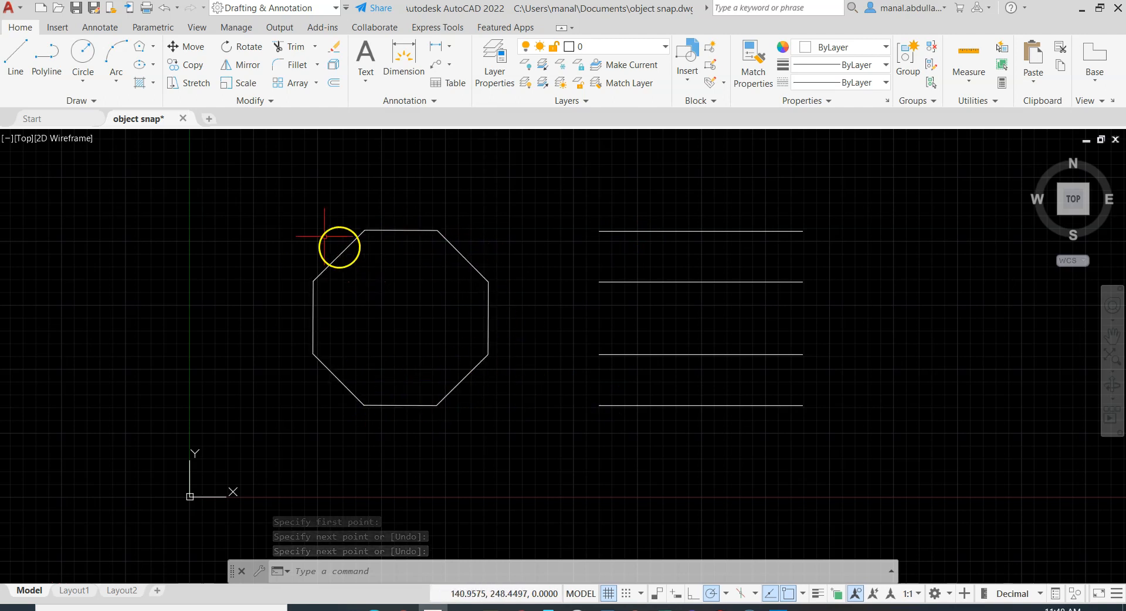
Draw a vertical line below the octagon, tracked from its right side's lower vertex and running downward from just above the X axis
middle_drag(412, 496, 503, 387)
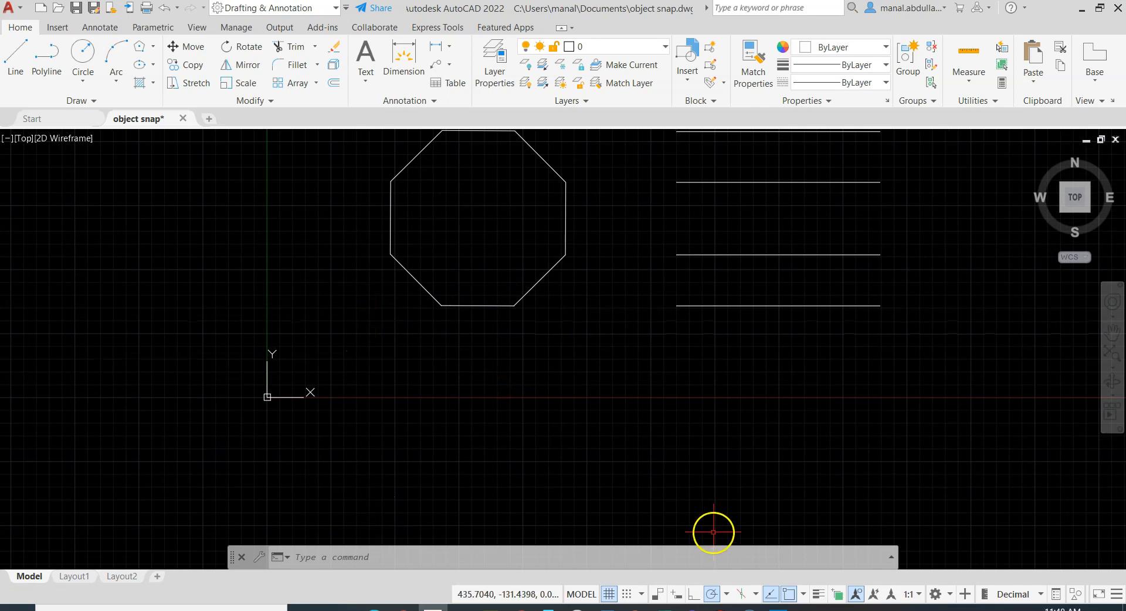
click(14, 58)
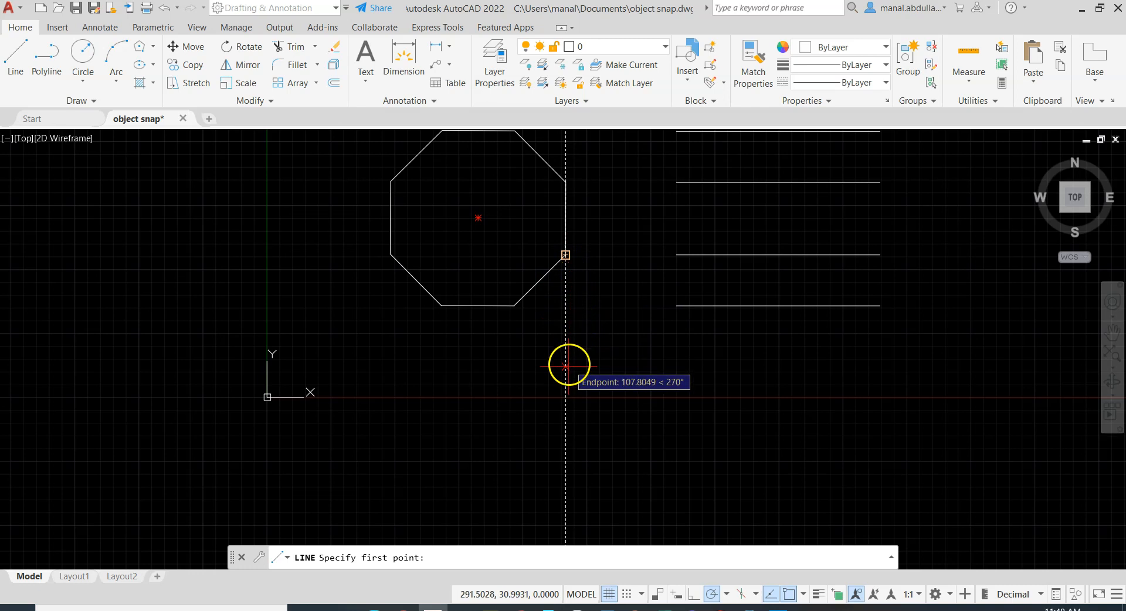
click(566, 387)
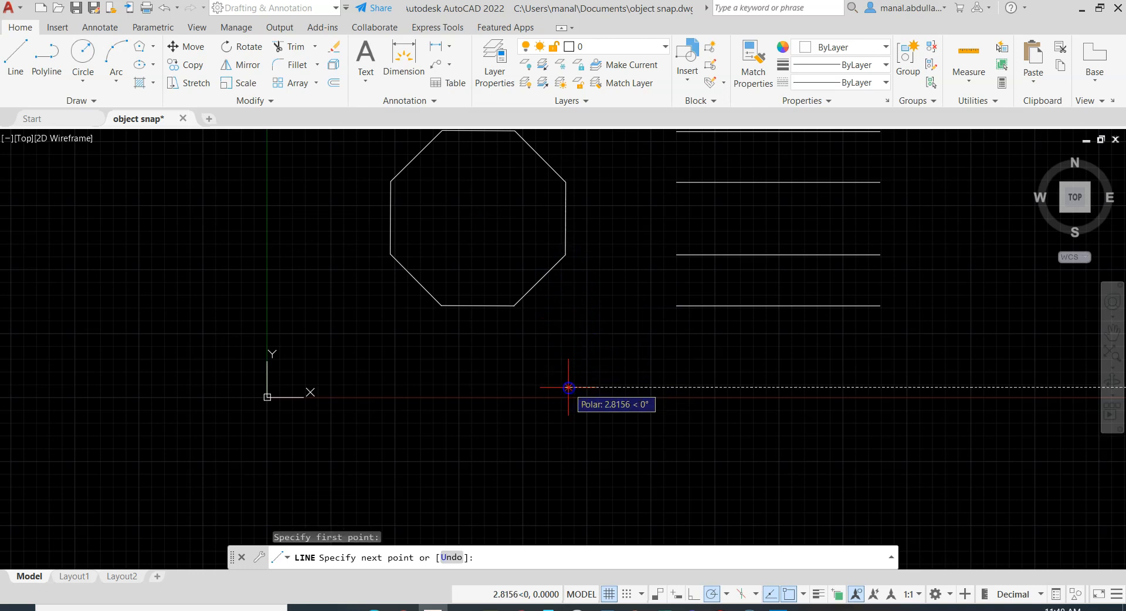
click(565, 524)
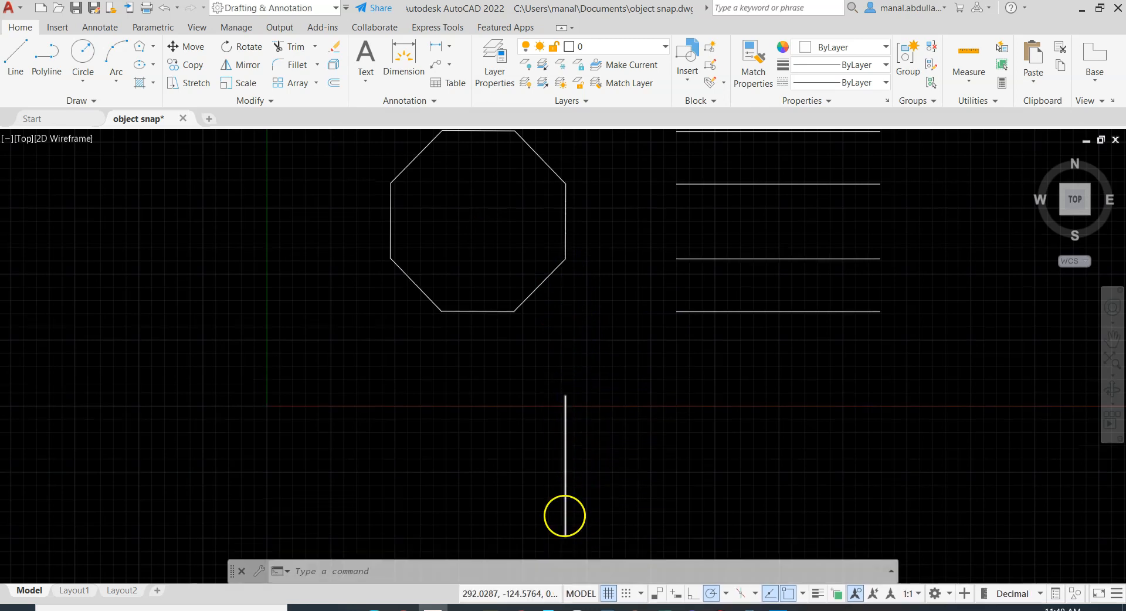
right_click(511, 455)
Draw a second vertical line below the bottom edge's right vertex, with both ends level with the first vertical line
key(Return)
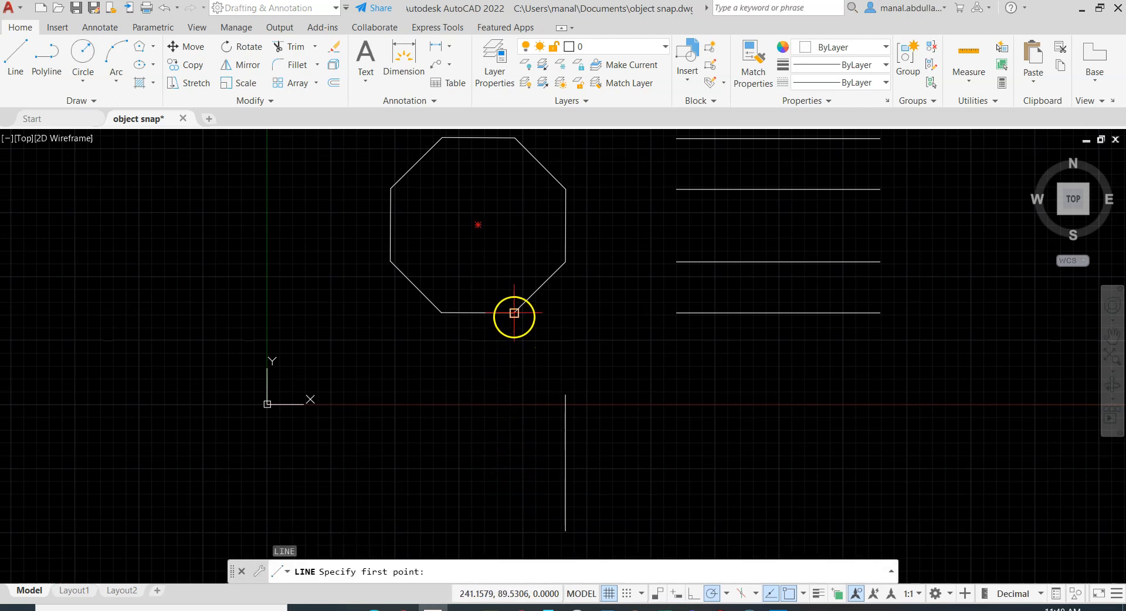
click(514, 395)
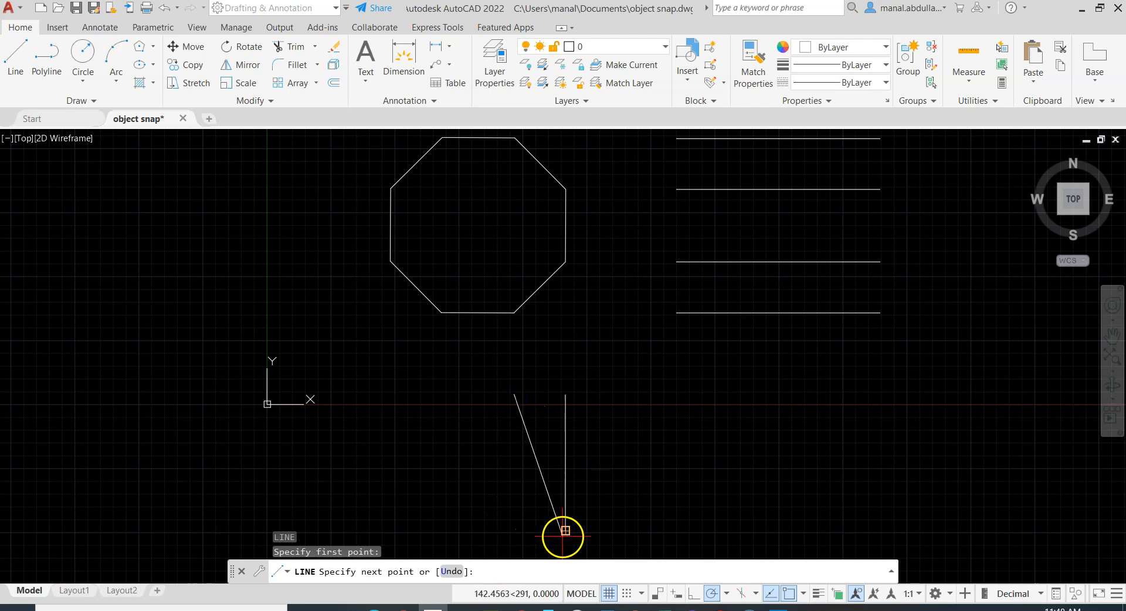
click(513, 531)
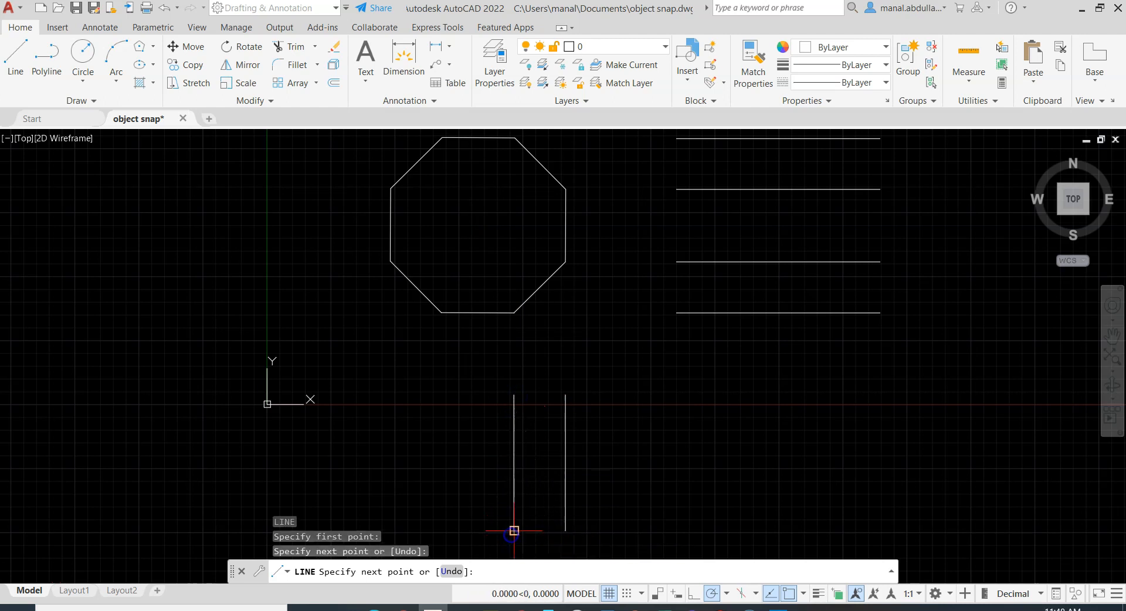
key(Return)
Draw a third vertical line below the bottom edge's left vertex, tracking its ends level with the existing vertical lines
middle_drag(540, 546, 593, 497)
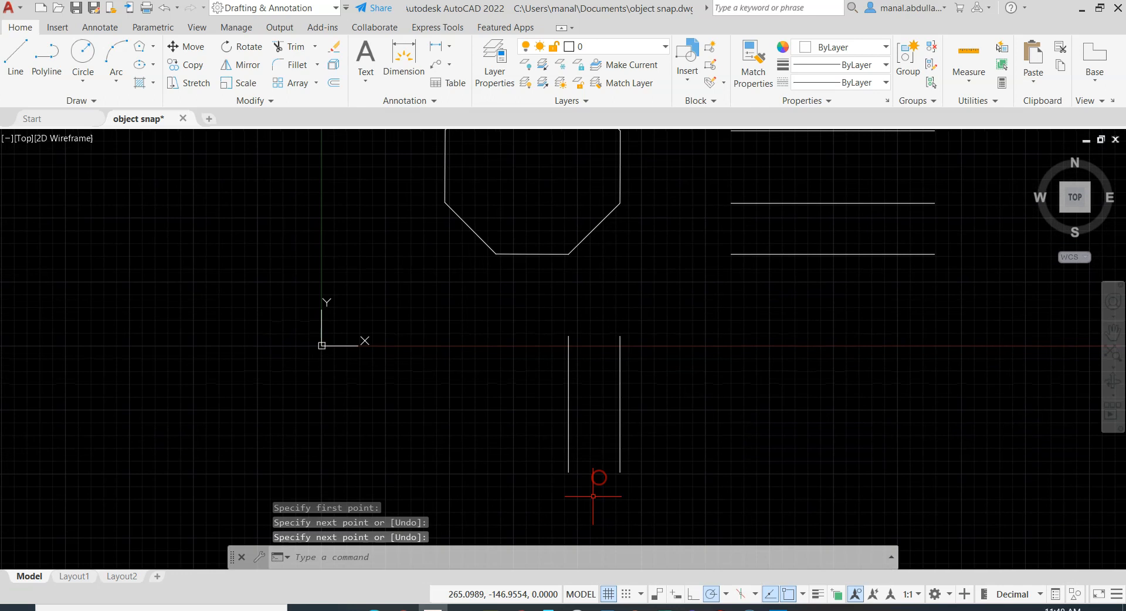
click(18, 57)
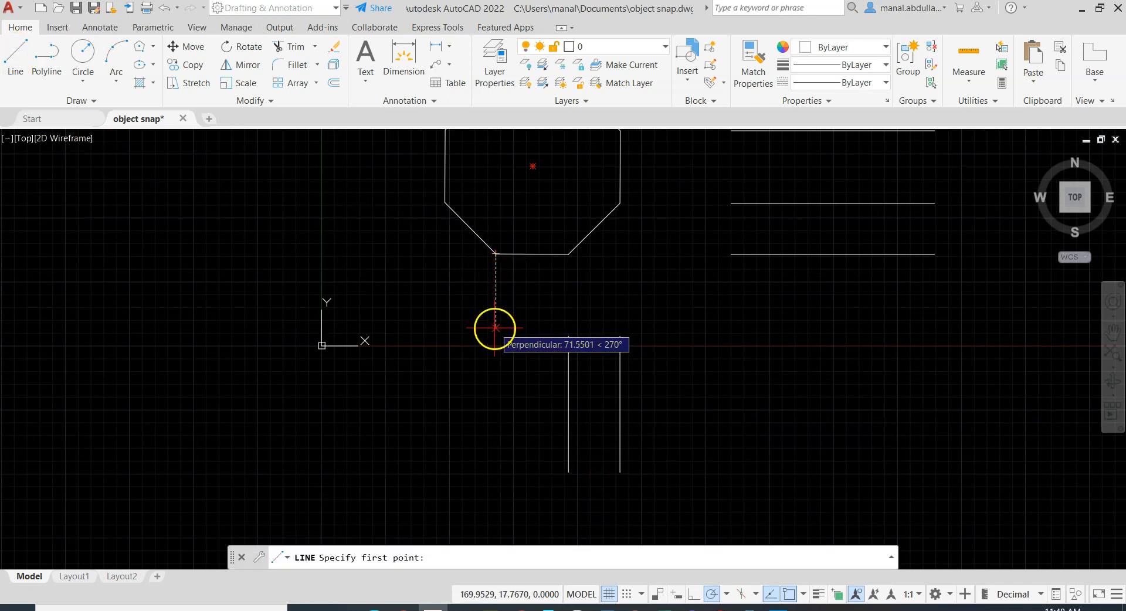
click(536, 335)
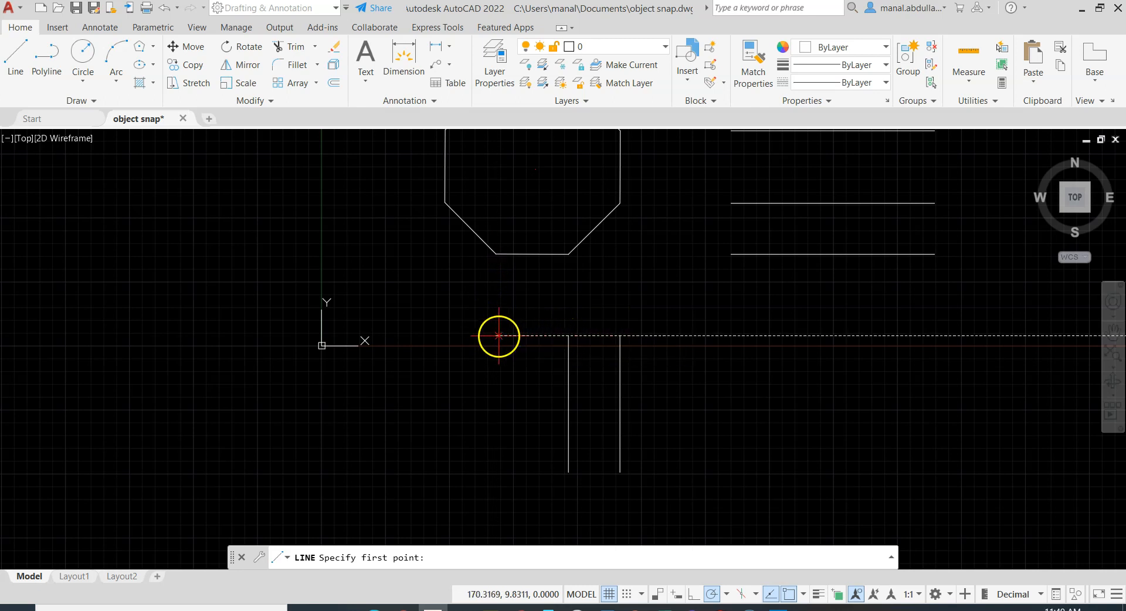
click(496, 336)
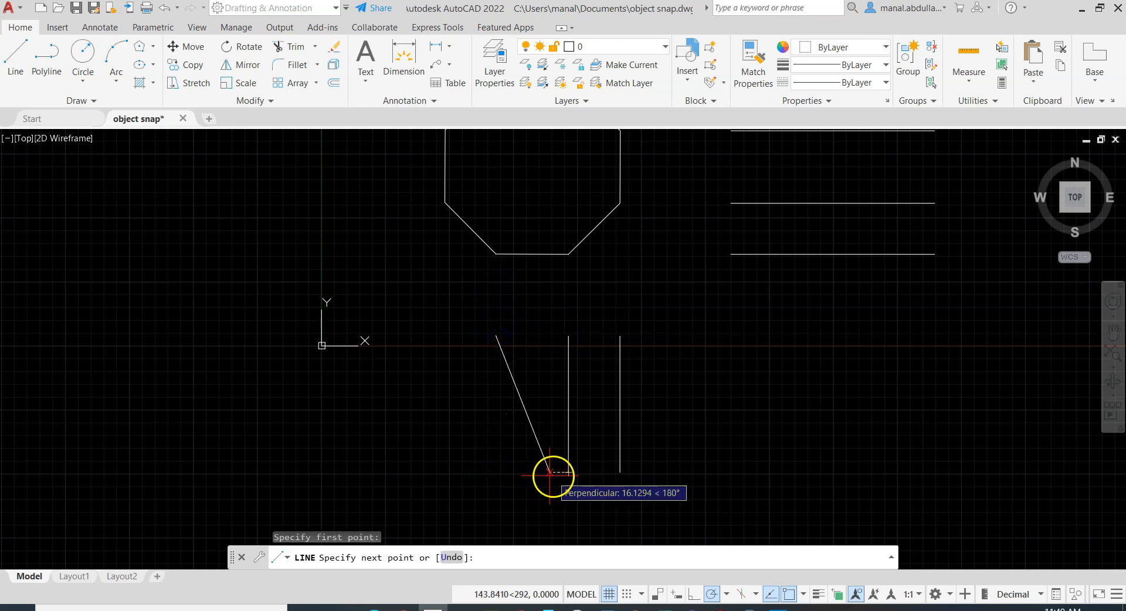
click(495, 472)
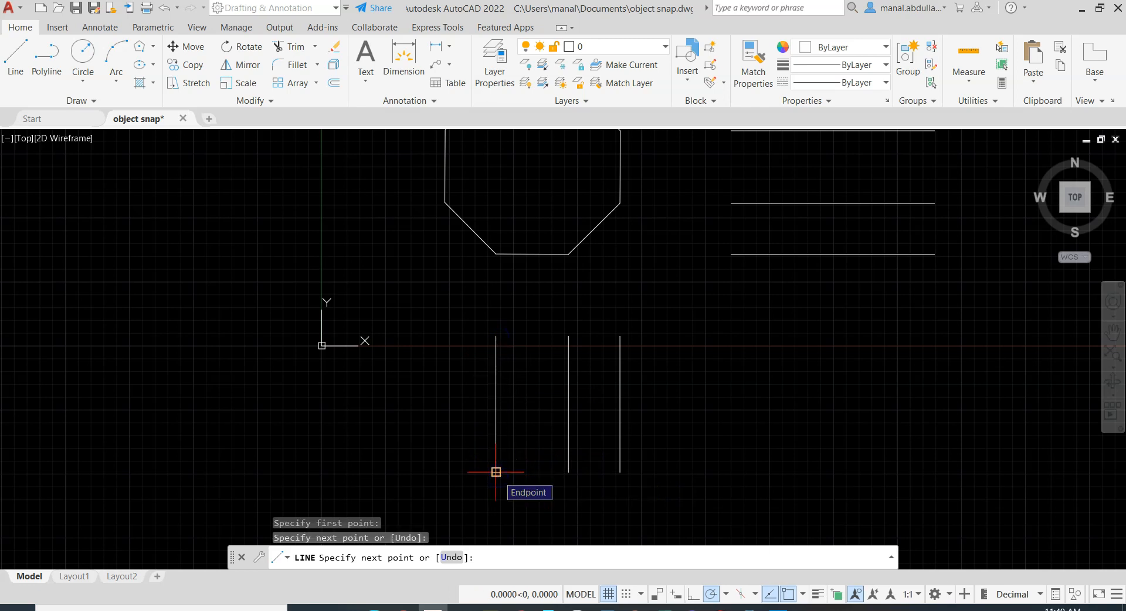
key(Return)
Draw a fourth vertical line below the octagon's lower-left side vertex, with both ends level with the other vertical lines
key(Return)
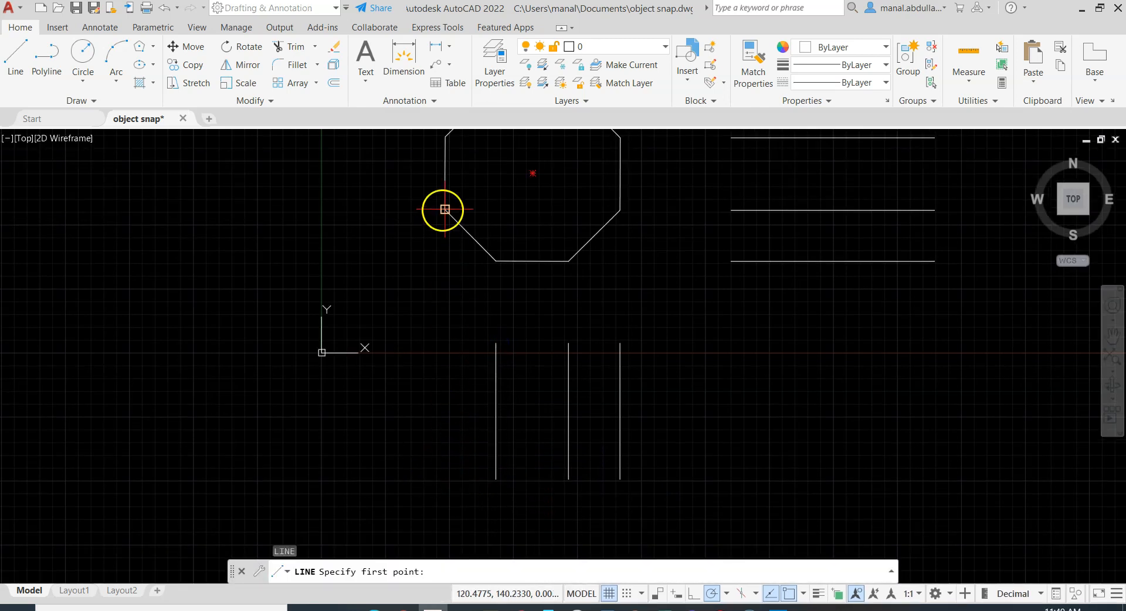
click(444, 343)
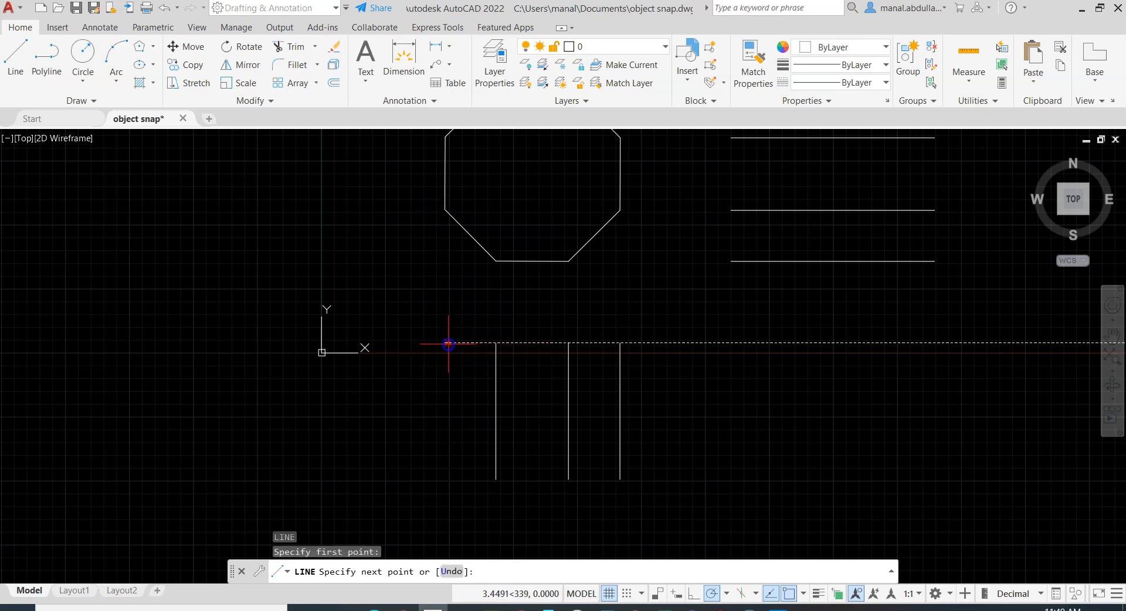
click(444, 479)
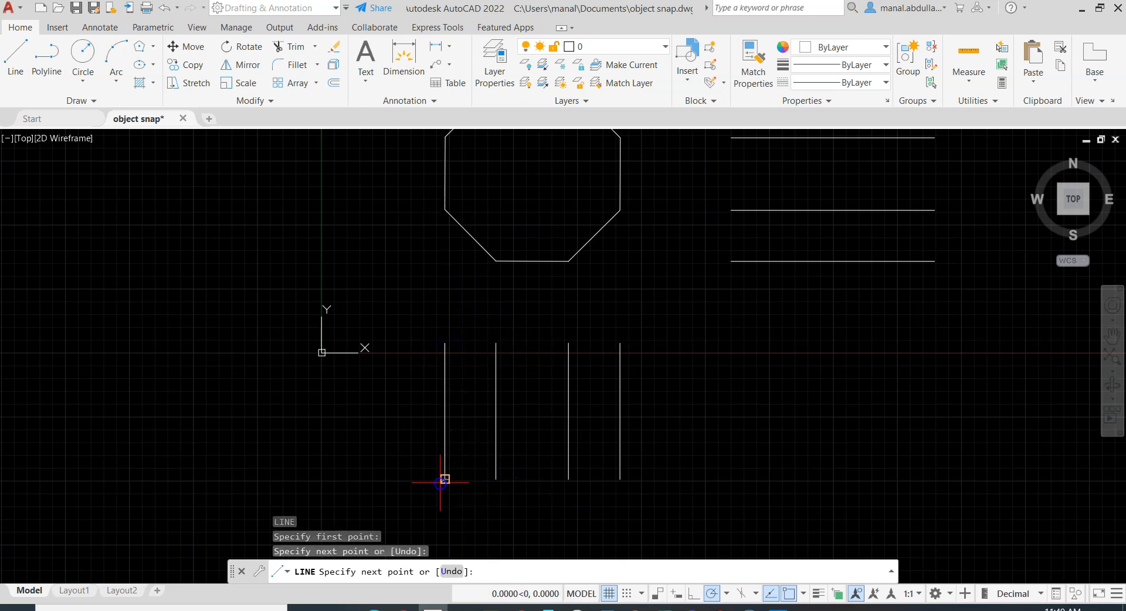
key(Return)
Draw a horizontal line joining the lower endpoints of the two outermost vertical lines
click(13, 62)
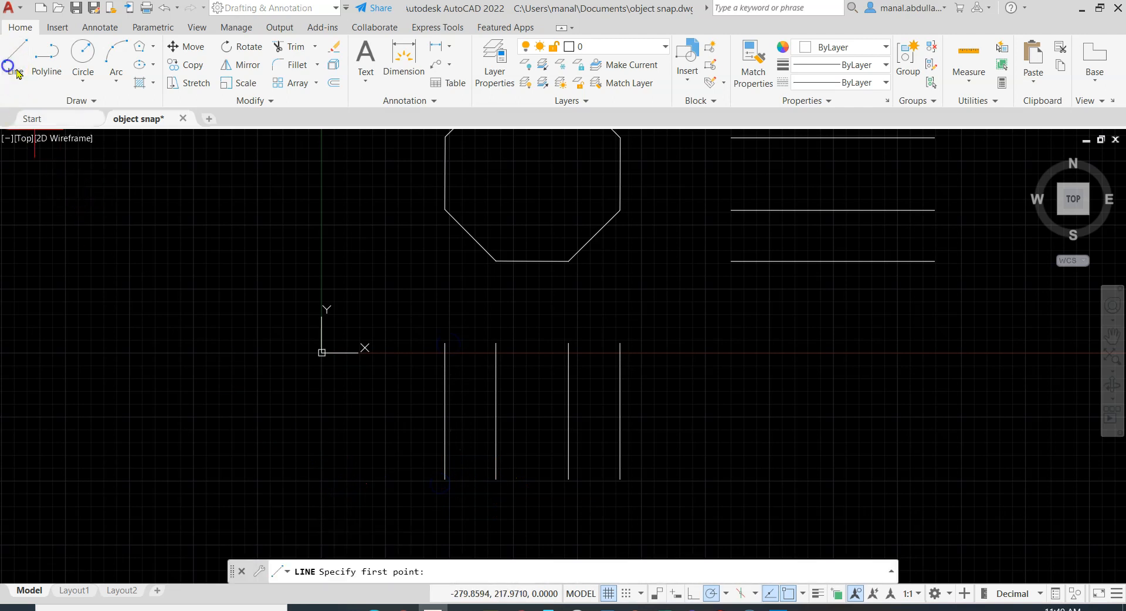
click(445, 479)
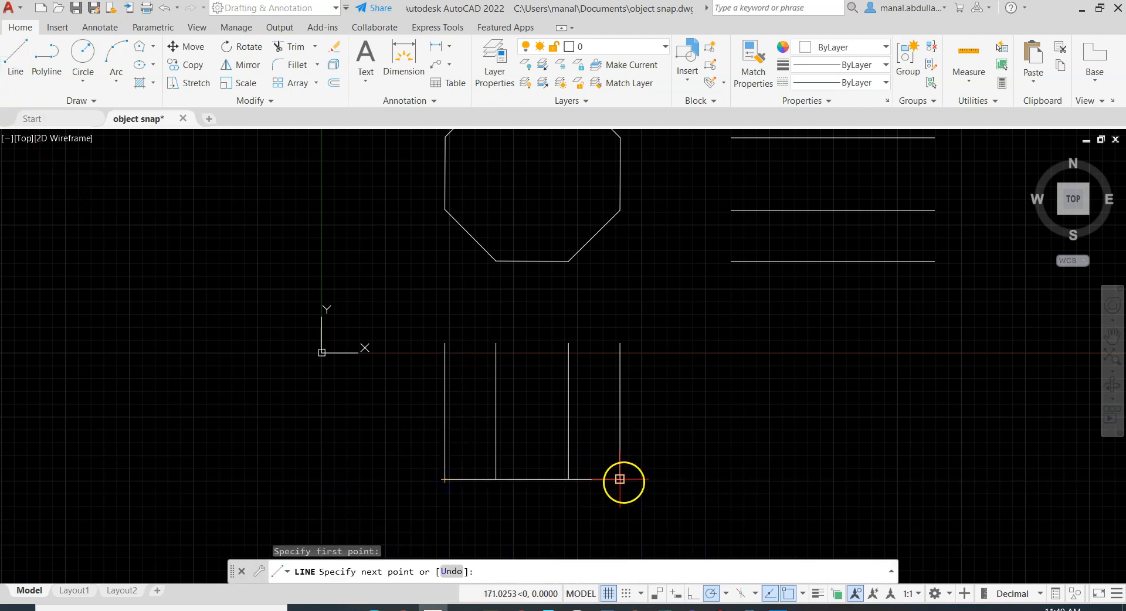
click(620, 479)
key(Return)
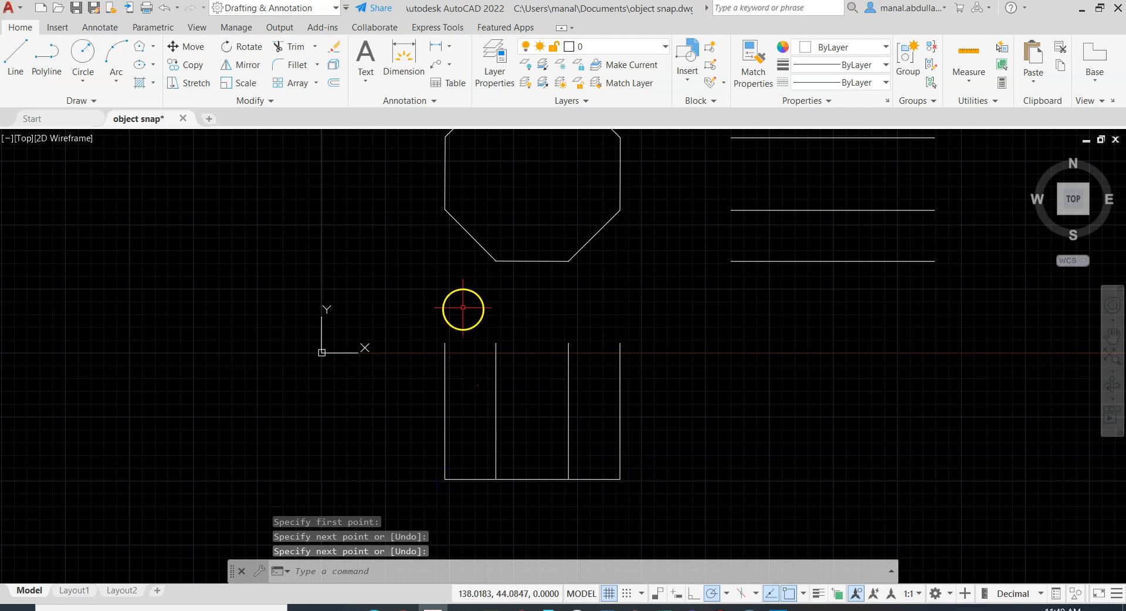
Draw two sloped lines from an apex at about 206, 67, tracked below the octagon's centre, to the upper ends of the outermost vertical lines
middle_drag(557, 305, 515, 345)
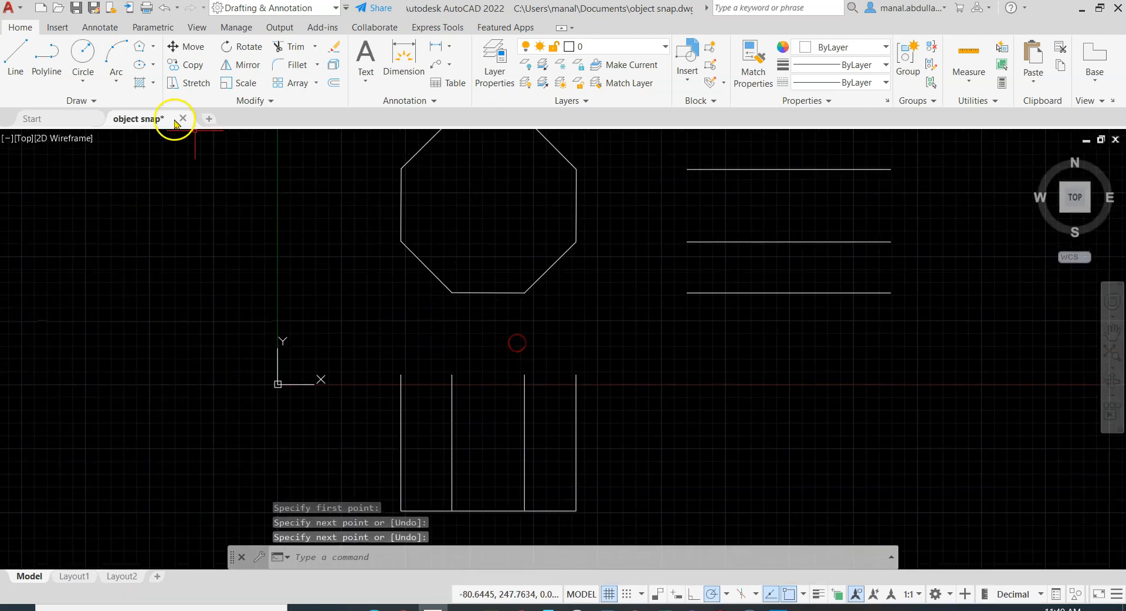
click(8, 55)
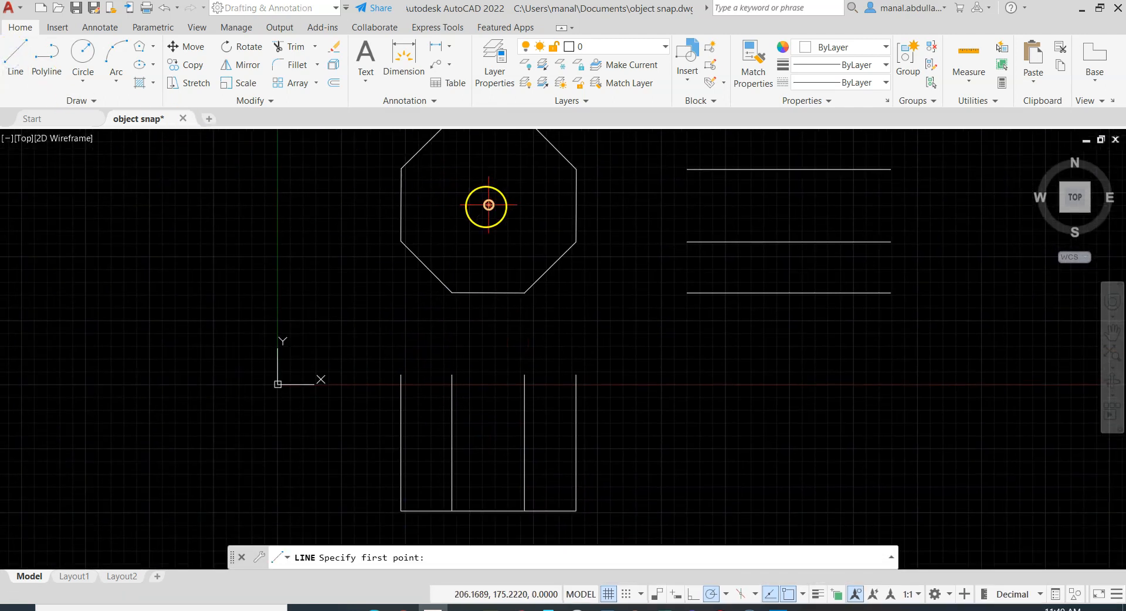
click(488, 315)
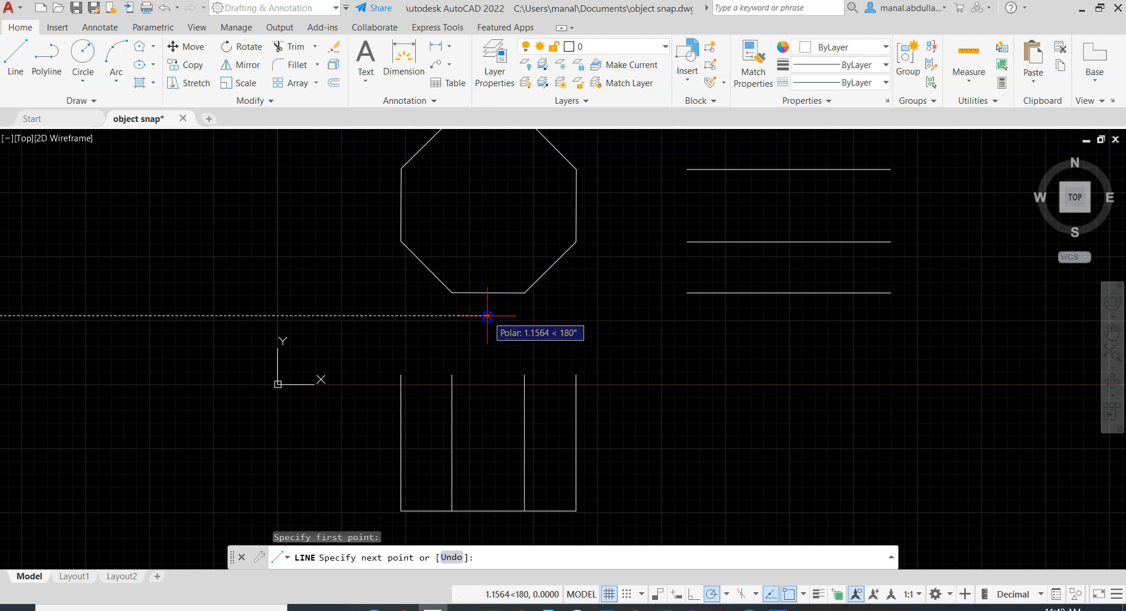
click(417, 373)
click(402, 374)
key(Return)
key(Return)
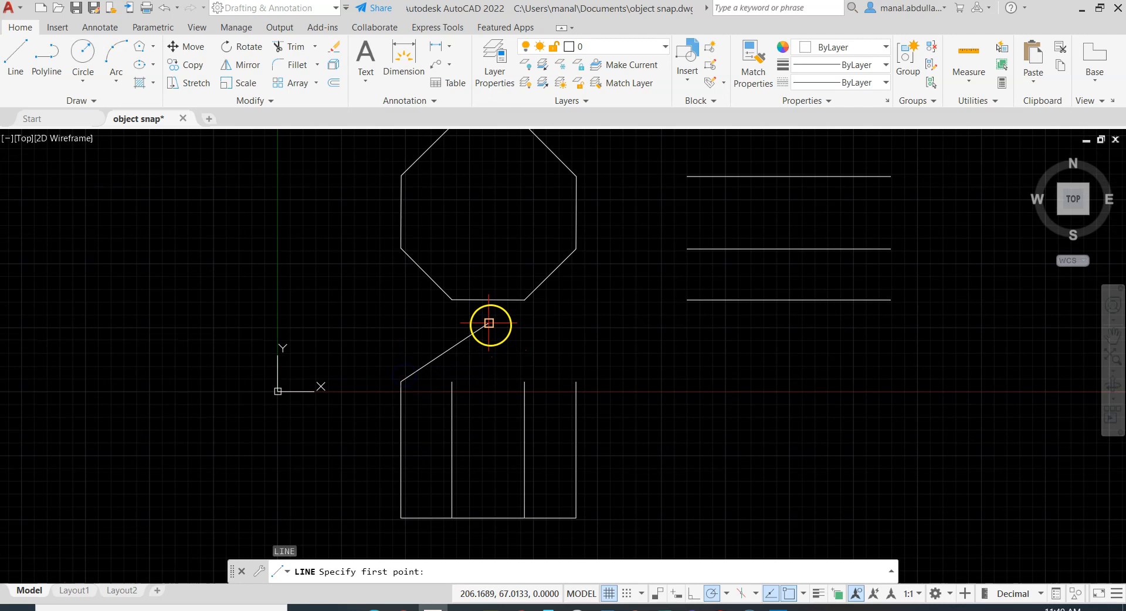
click(489, 323)
click(576, 382)
key(Return)
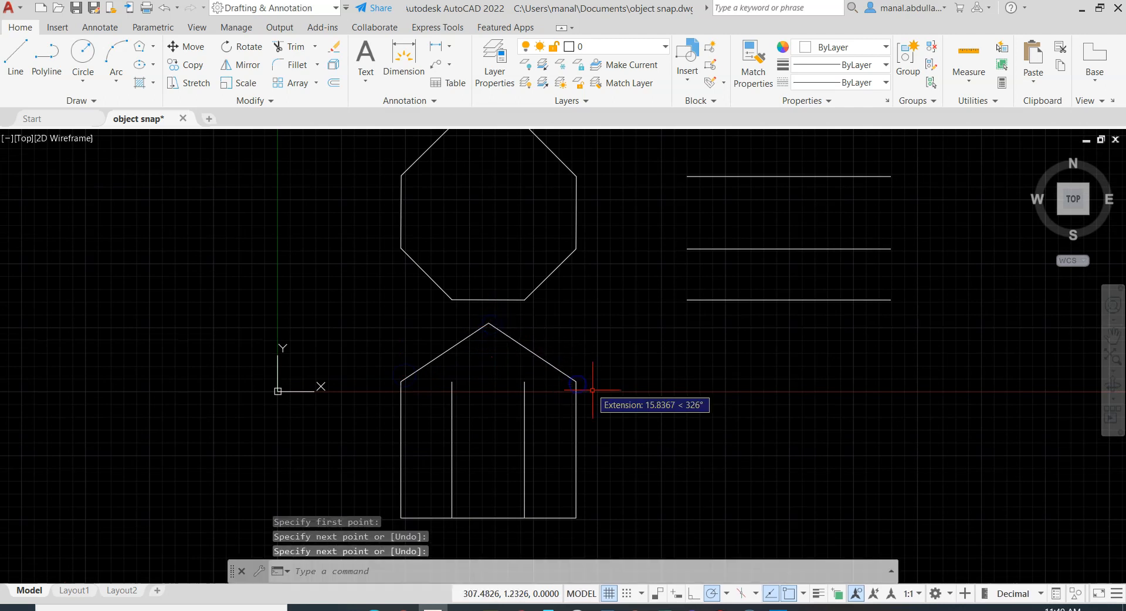
Draw a horizontal line joining the upper ends of the two outermost vertical lines, closing the base of the roof
key(Return)
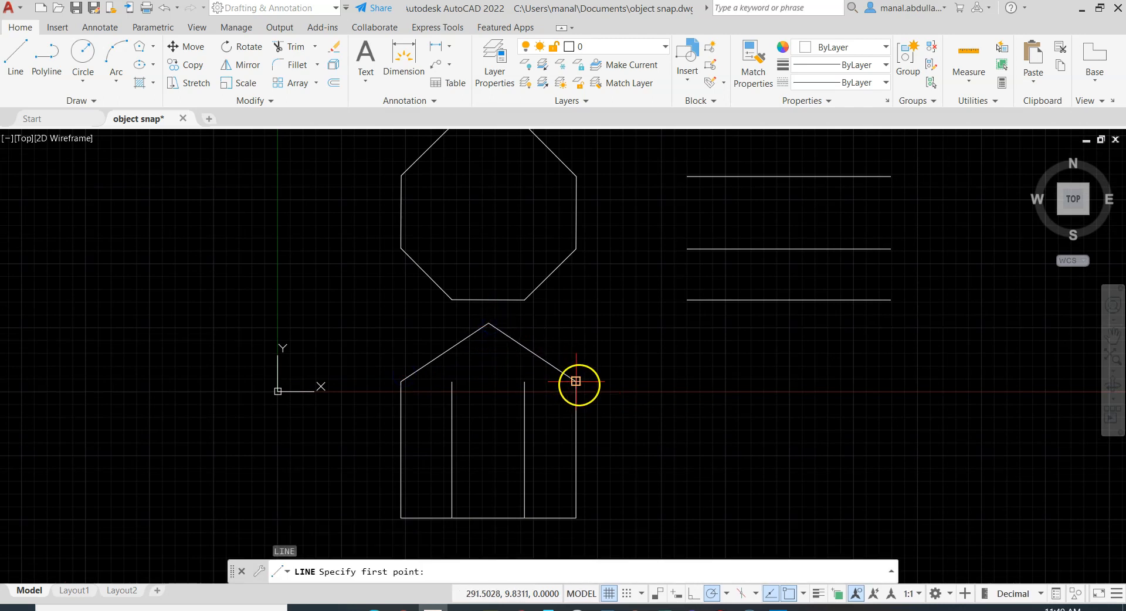
click(575, 381)
click(402, 382)
key(Return)
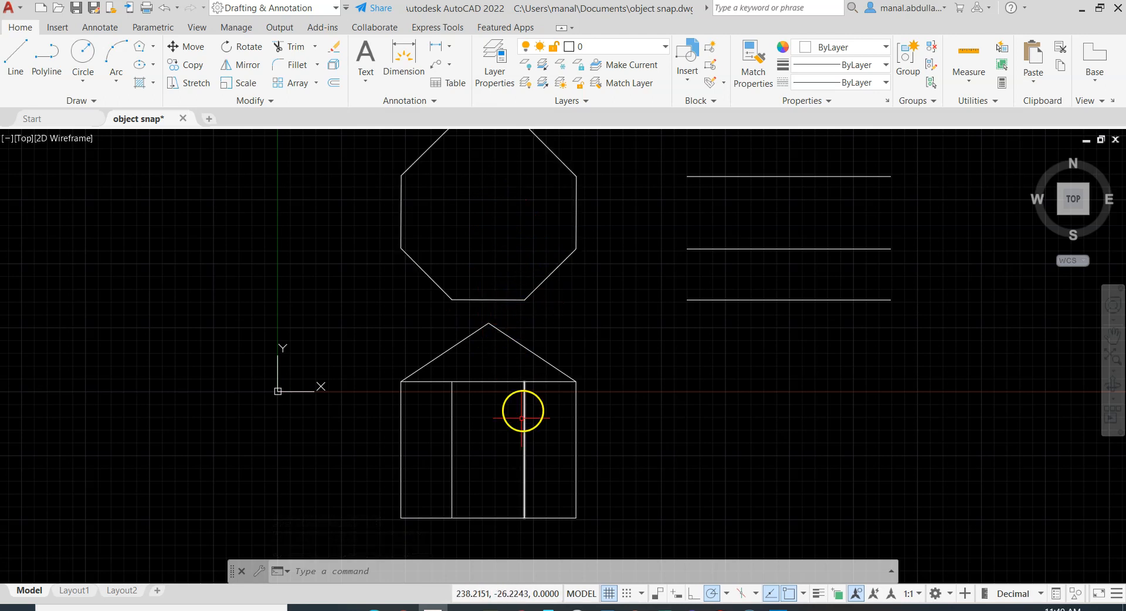
Delete the four horizontal lines beside the octagon with a single window selection
mouse_move(786, 366)
middle_down()
mouse_move(697, 337)
mouse_move(560, 371)
middle_up()
scroll(624, 345, down, 2)
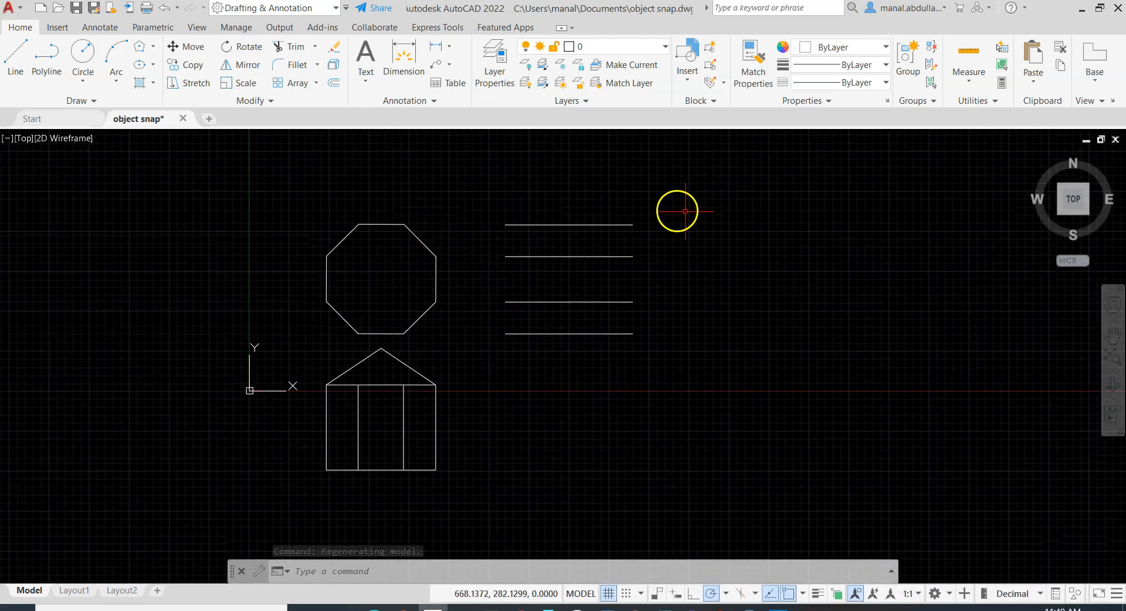
click(676, 192)
click(498, 361)
key(Delete)
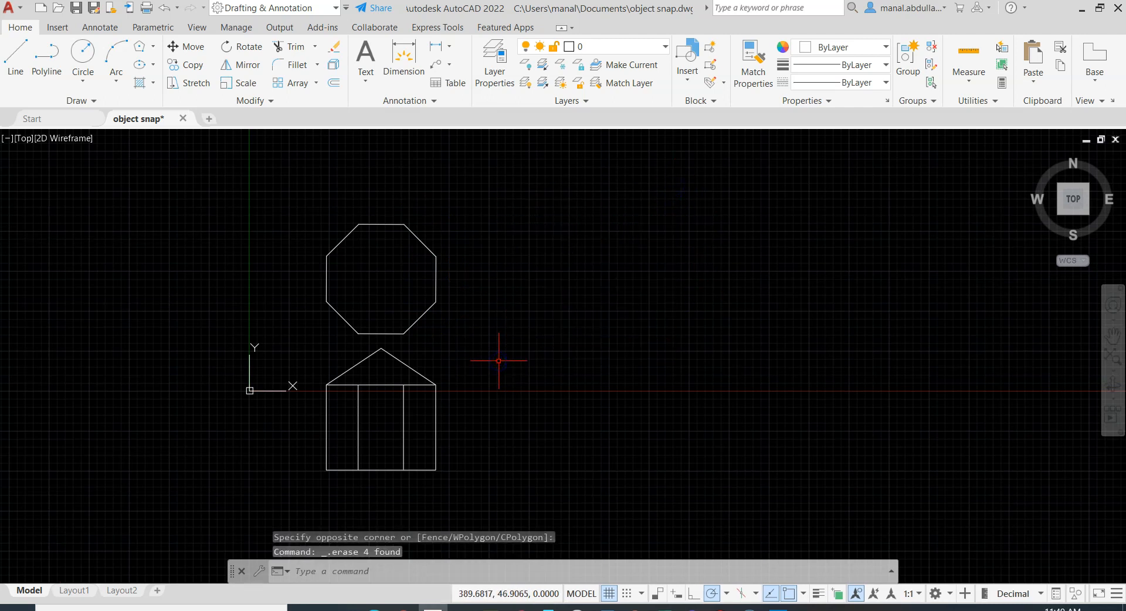
Set the polar tracking angles to 45, 90, 135, 180 and check that the setting is active
click(722, 595)
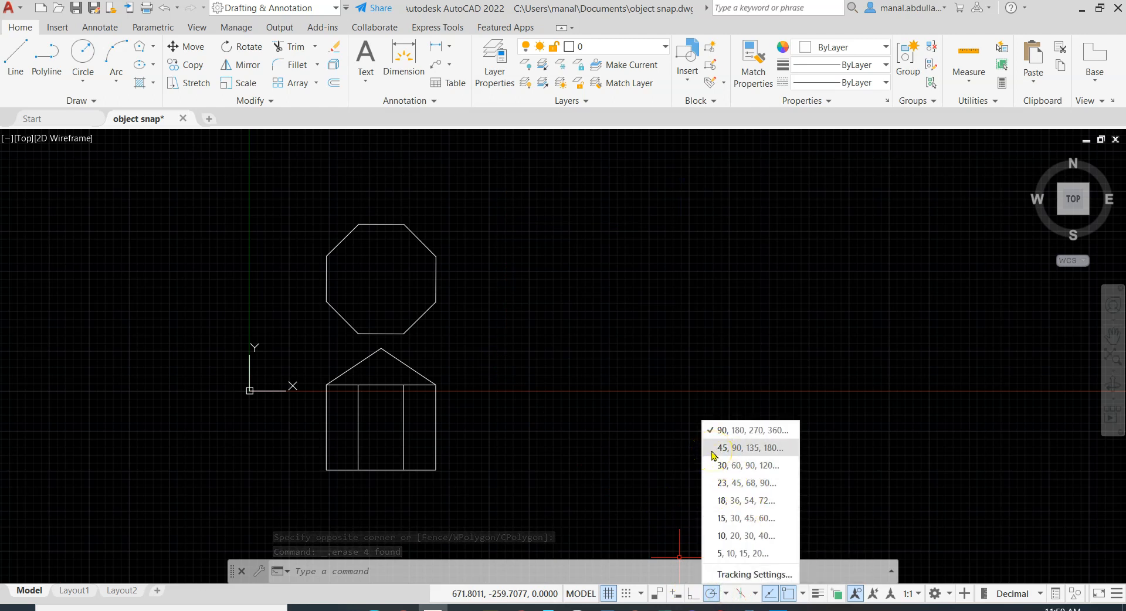
click(739, 447)
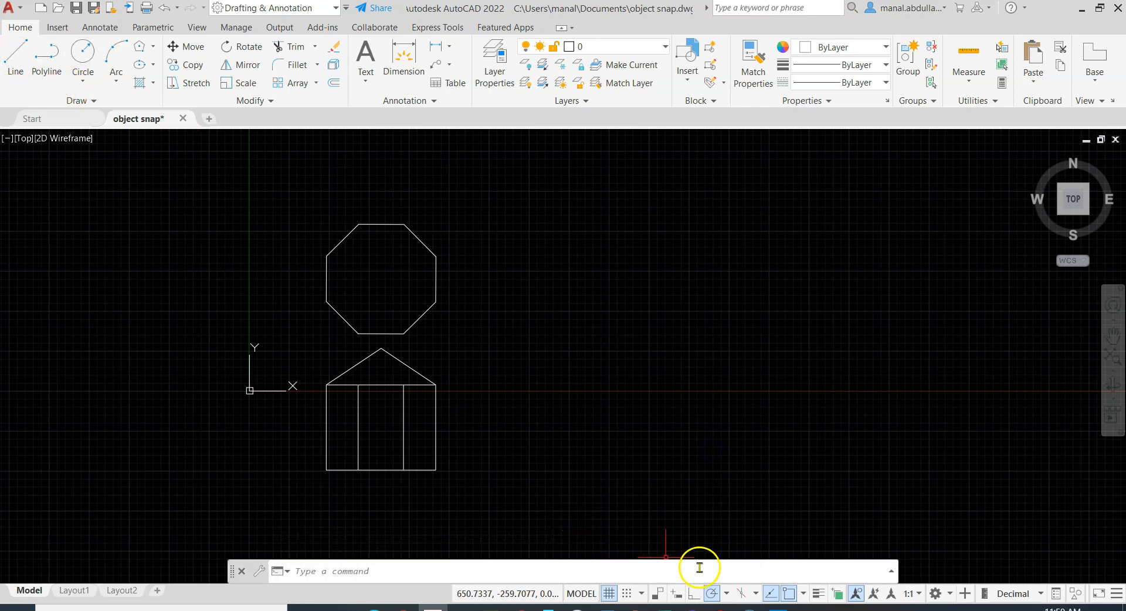
click(725, 593)
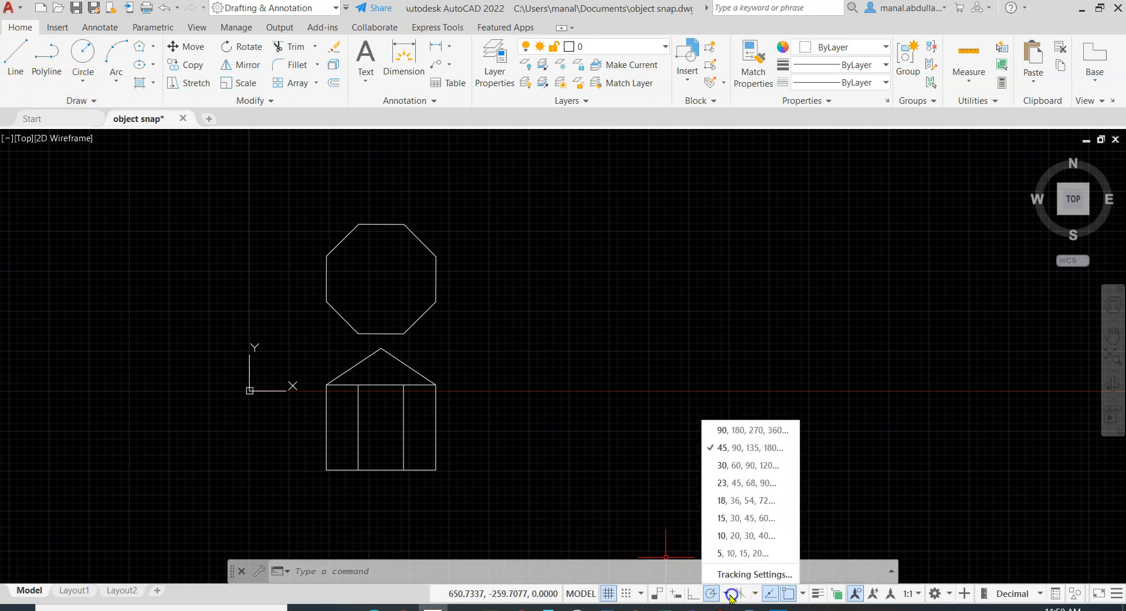
click(643, 461)
Draw a diagonal line at 45° up and away from the octagon, starting level with its bottom edge
click(16, 56)
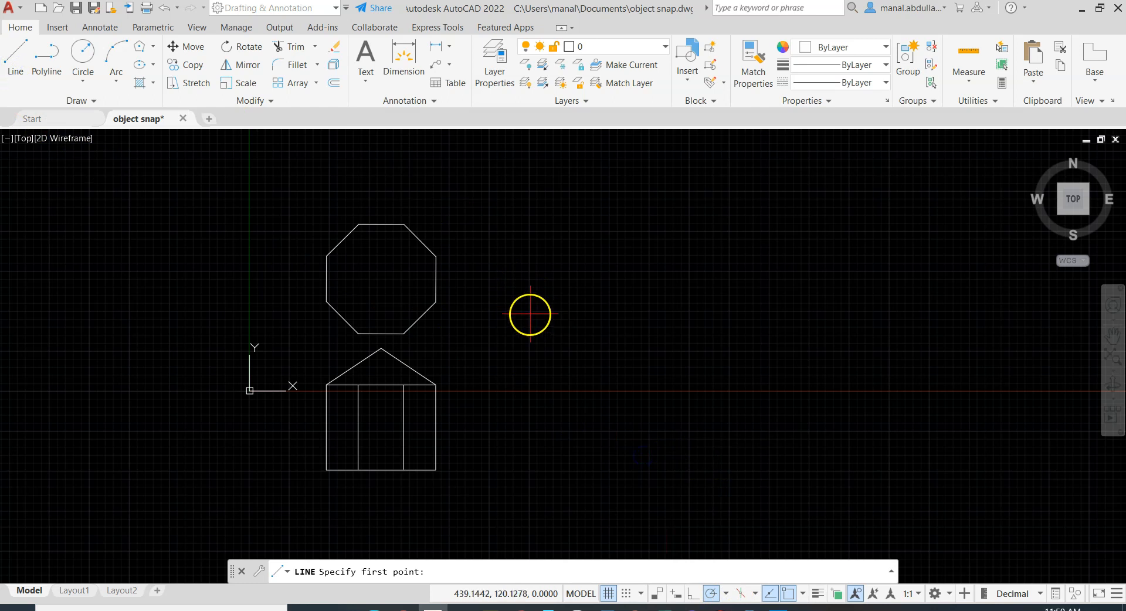
mouse_move(404, 333)
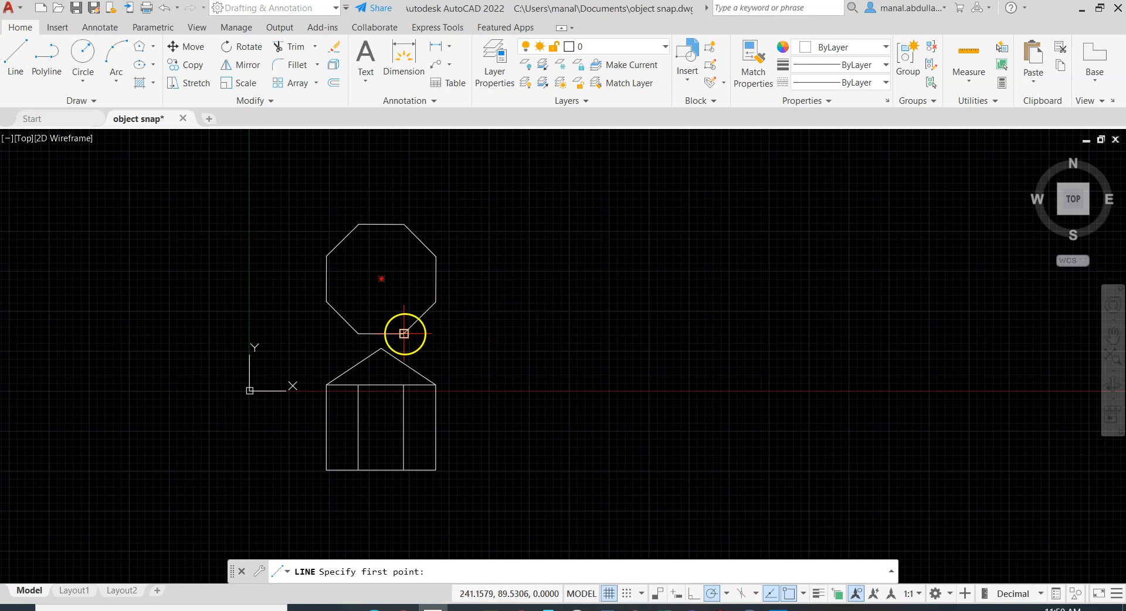
click(486, 334)
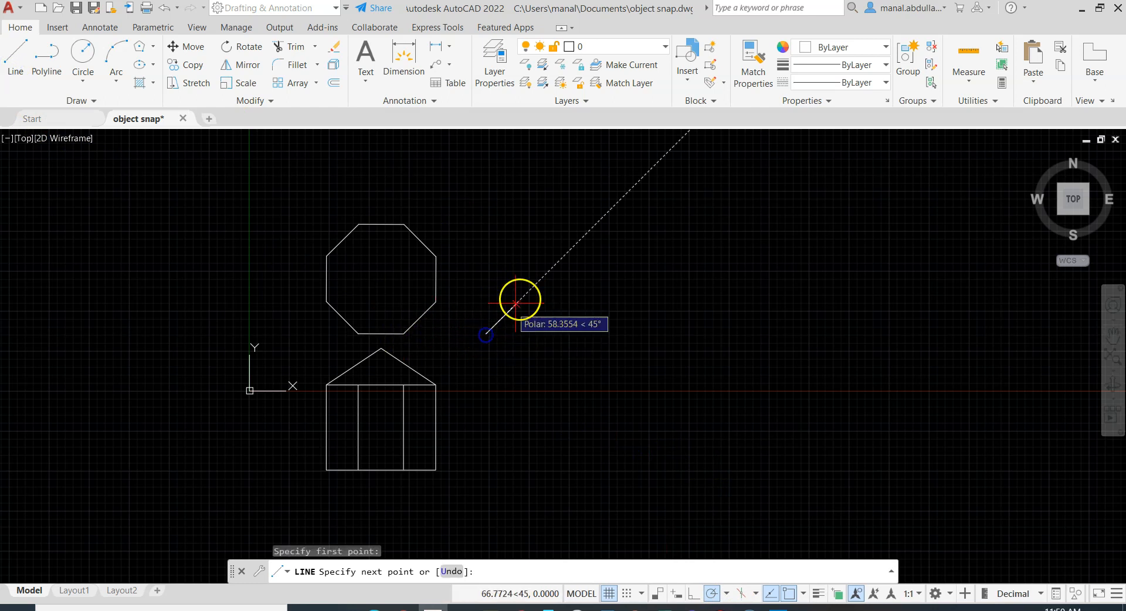
click(587, 233)
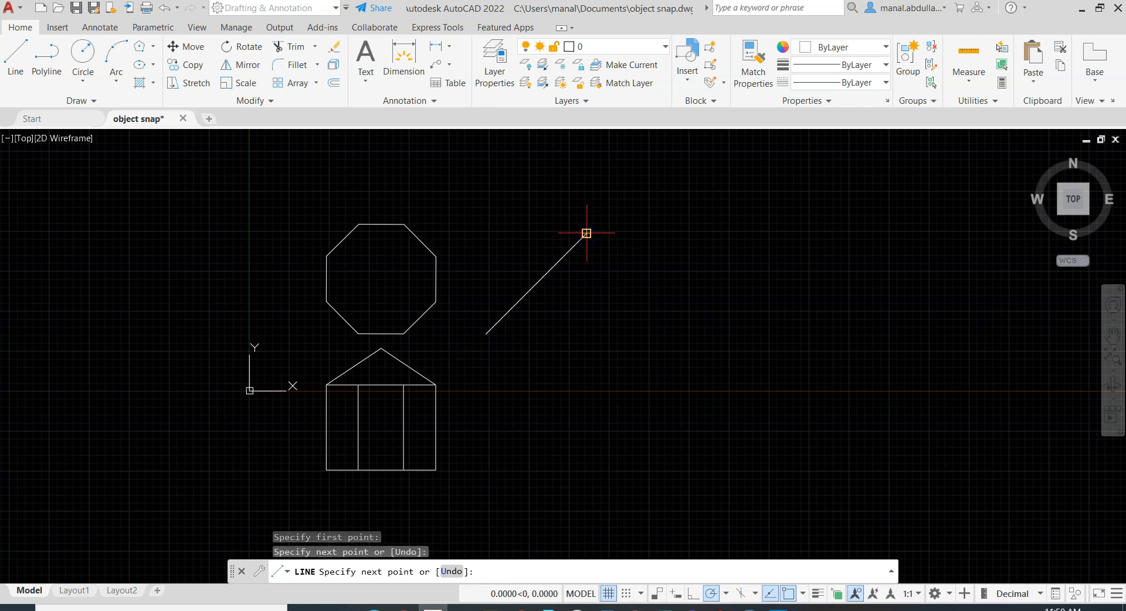
key(Return)
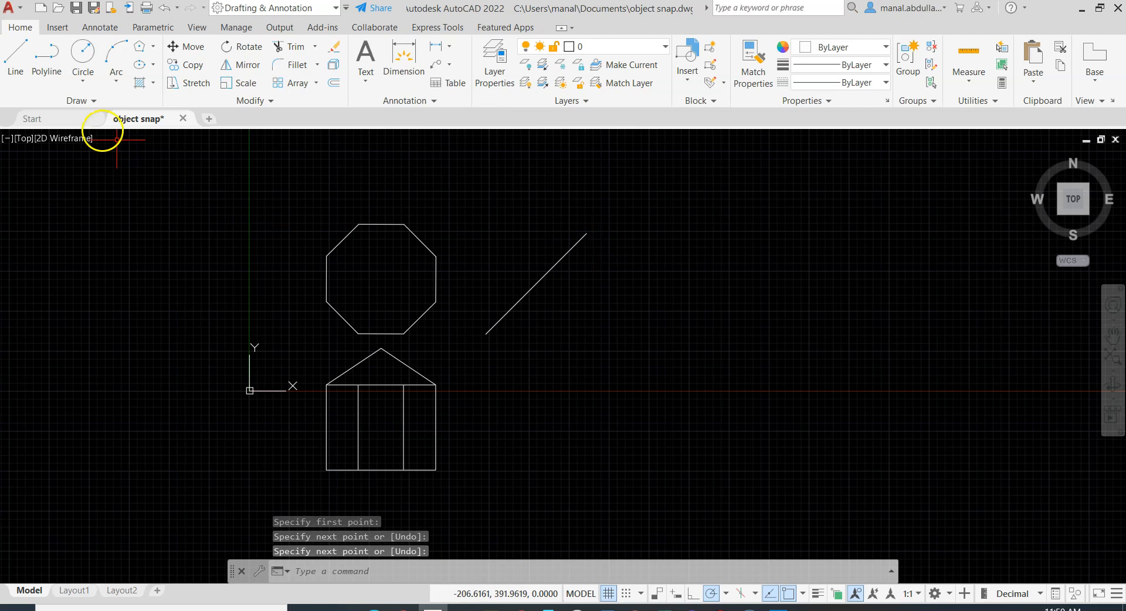
Lengthen the 45° diagonal at both ends so it reaches above the octagon's top edge and below its bottom edge
click(14, 56)
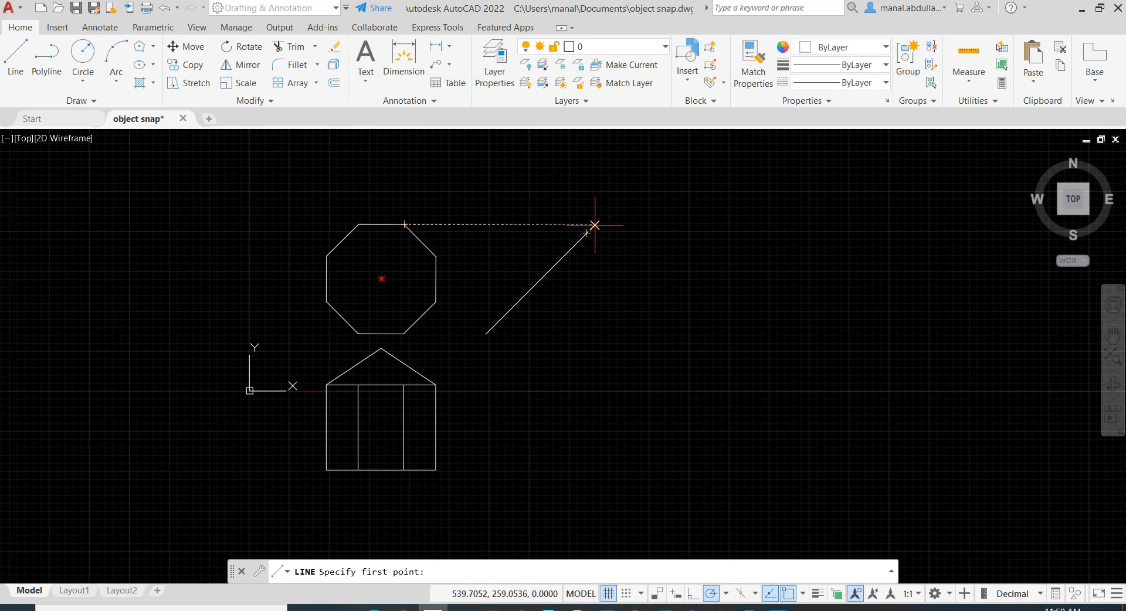
key(Escape)
click(573, 247)
mouse_move(586, 233)
click(624, 266)
click(640, 178)
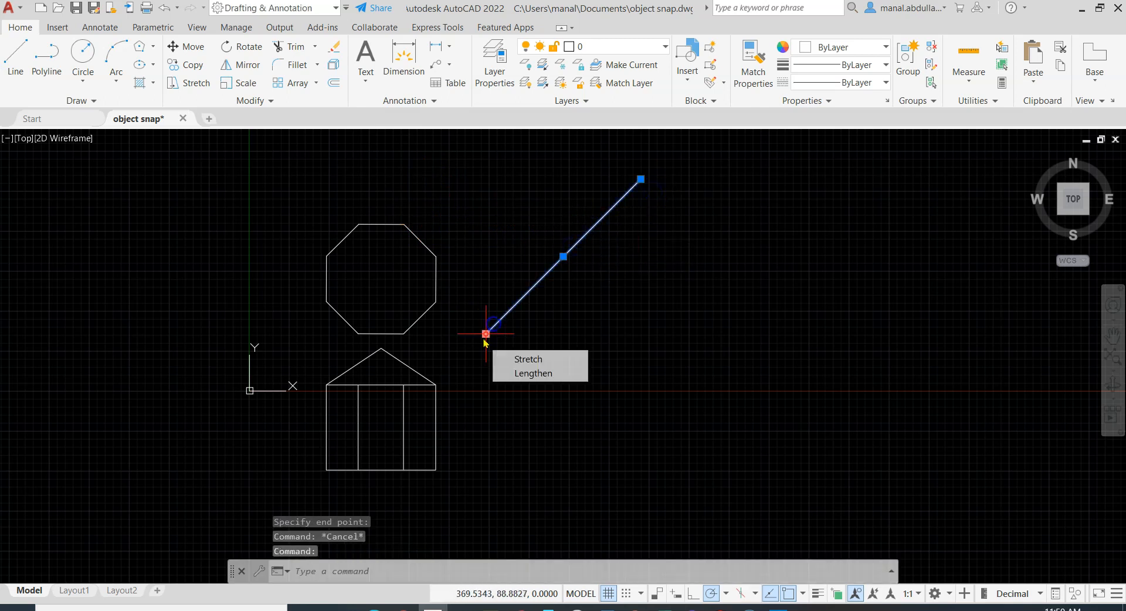
click(486, 334)
click(445, 370)
Draw connected lines from the octagon's top-right vertex across to the diagonal, down to the front view's base level, and back towards that view
key(Return)
click(404, 224)
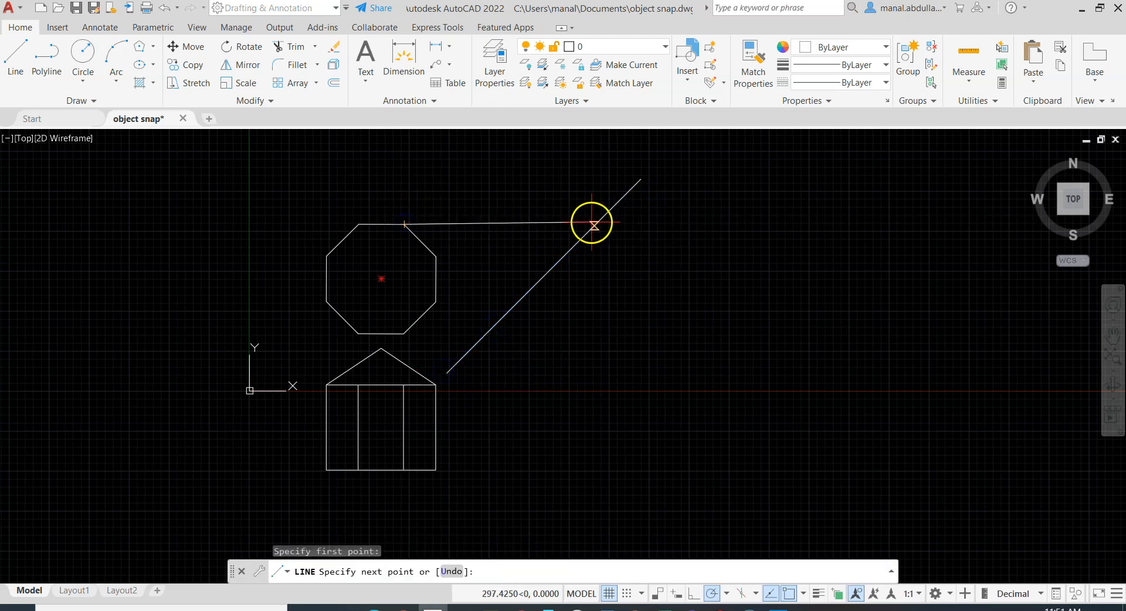
click(802, 594)
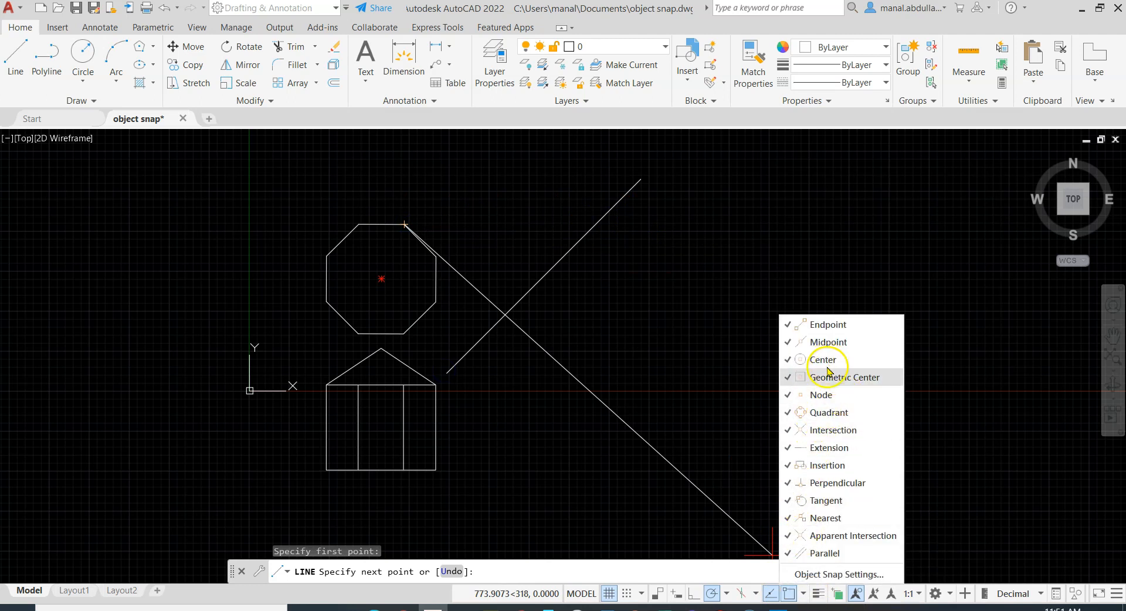
click(785, 516)
click(768, 481)
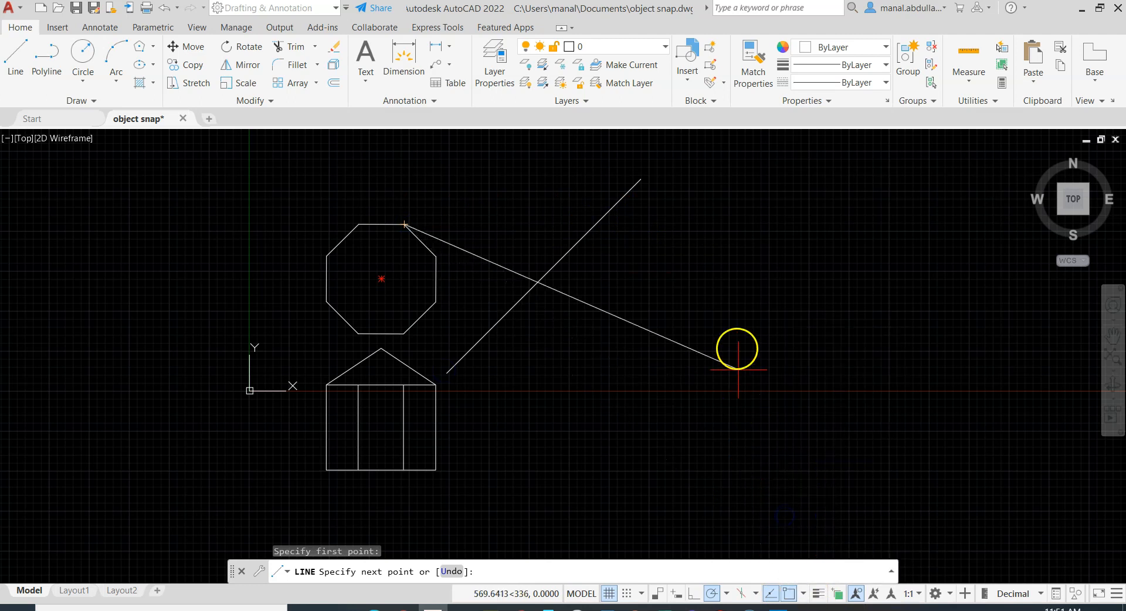
click(595, 225)
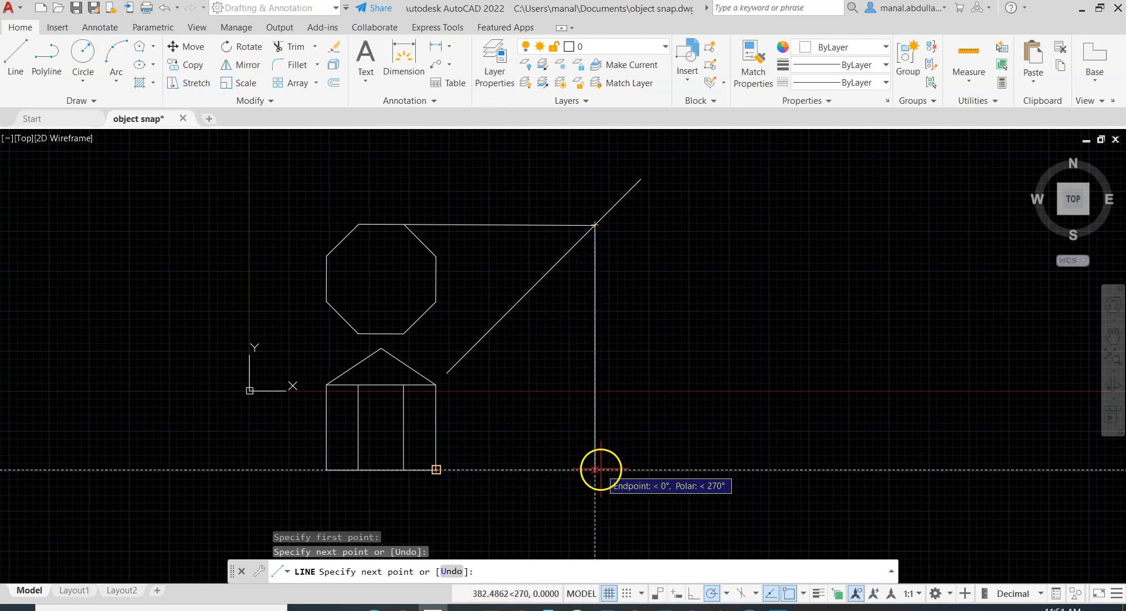
click(595, 470)
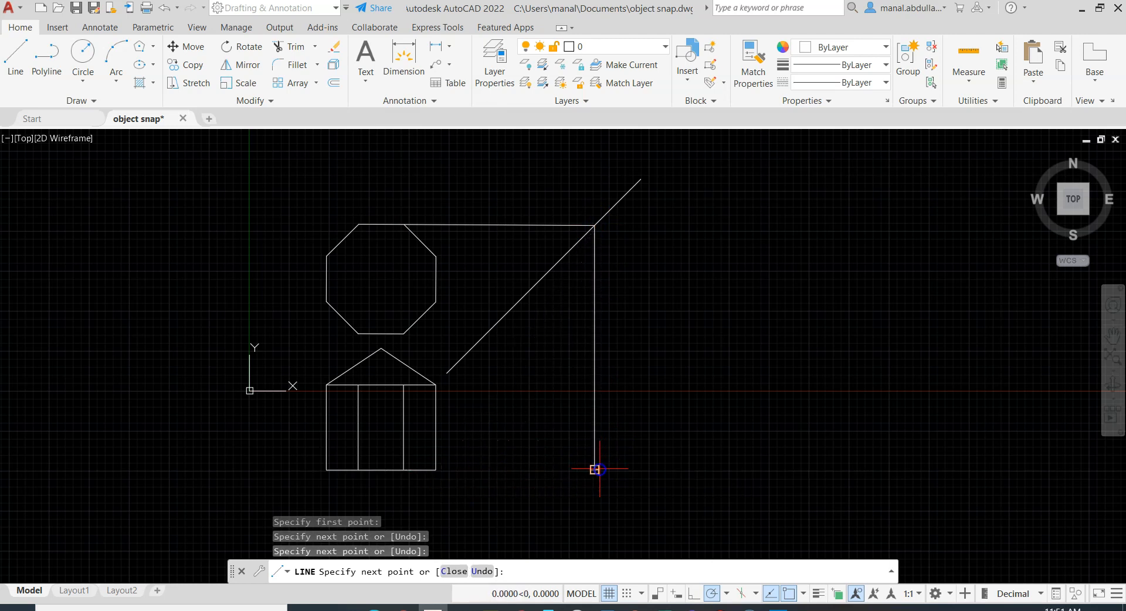
click(481, 470)
key(Return)
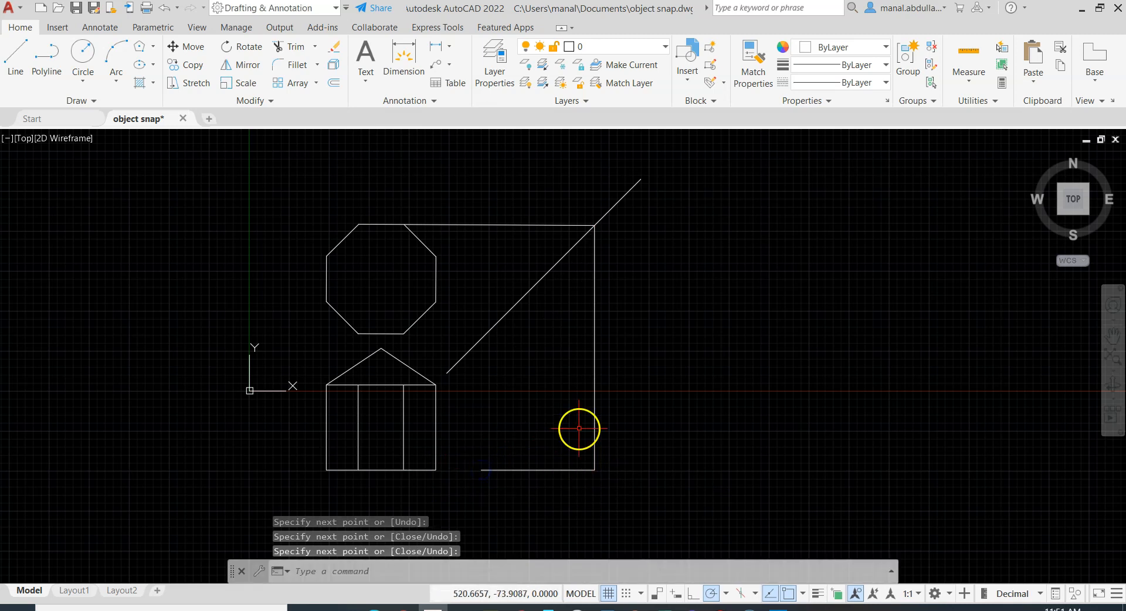
Draw connected lines from the octagon's upper-right side vertex across to the diagonal and down to the new base line
click(14, 61)
click(436, 256)
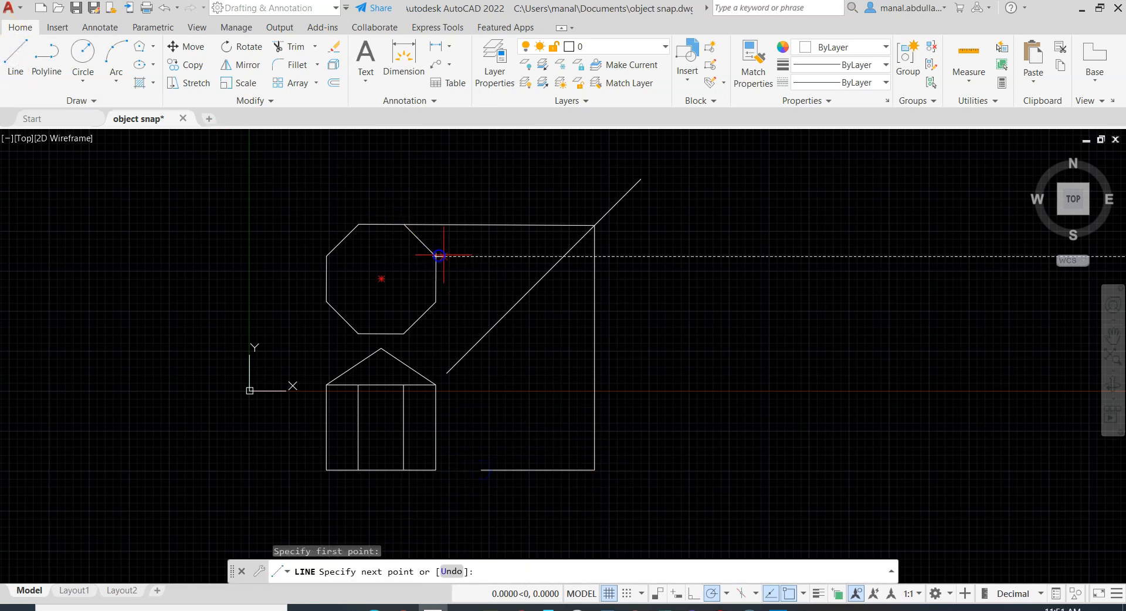
click(563, 256)
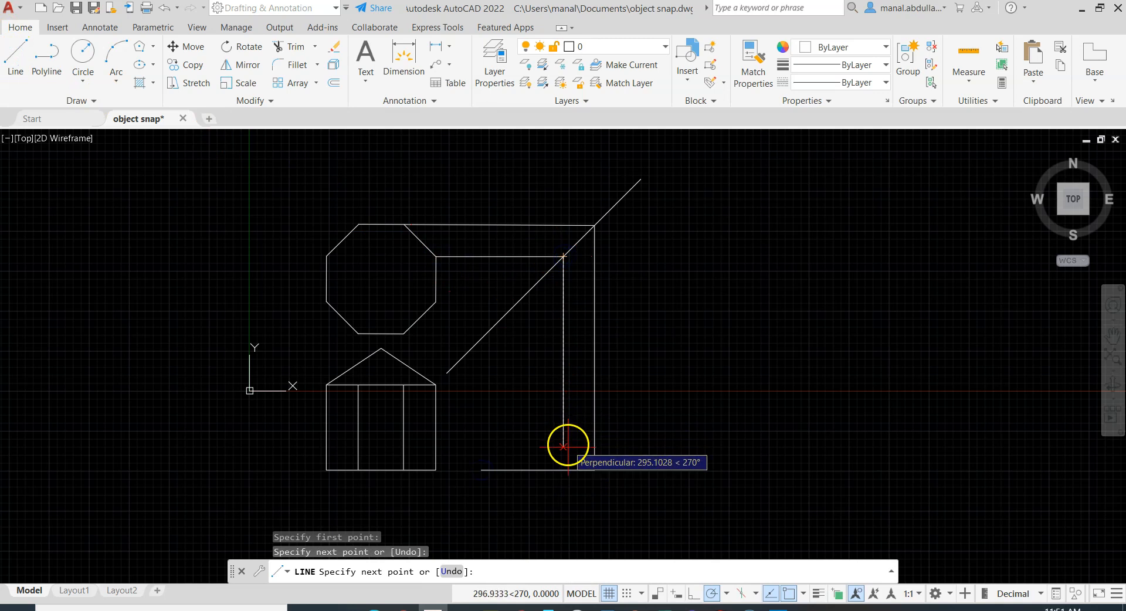
click(563, 469)
key(Return)
Draw connected lines from the octagon's lower-right side vertex across to the diagonal and down to the new base line
key(Return)
click(436, 302)
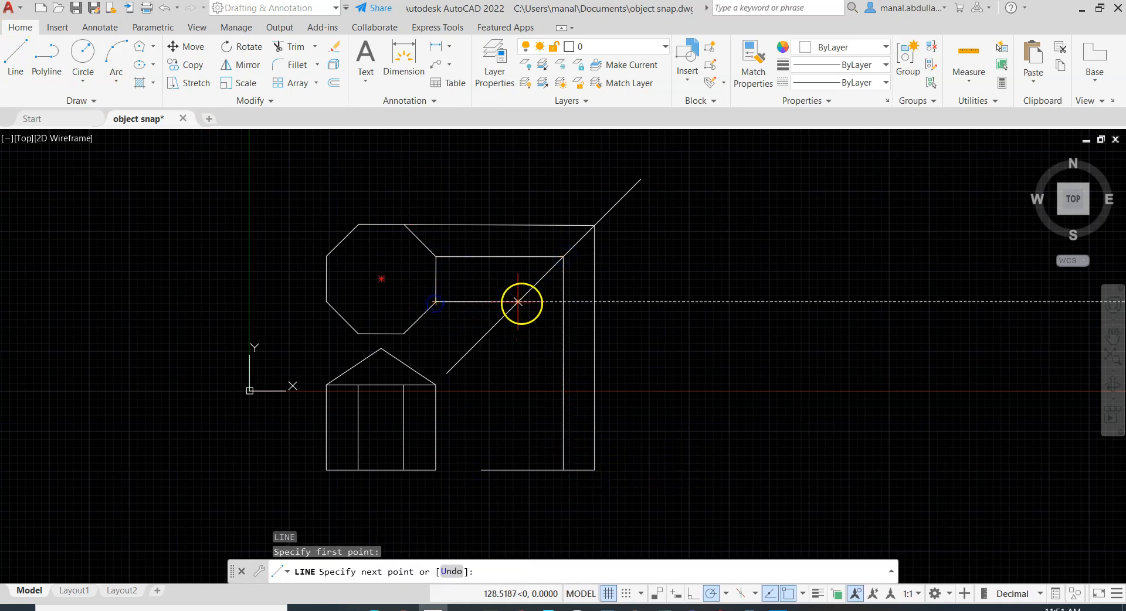
click(518, 302)
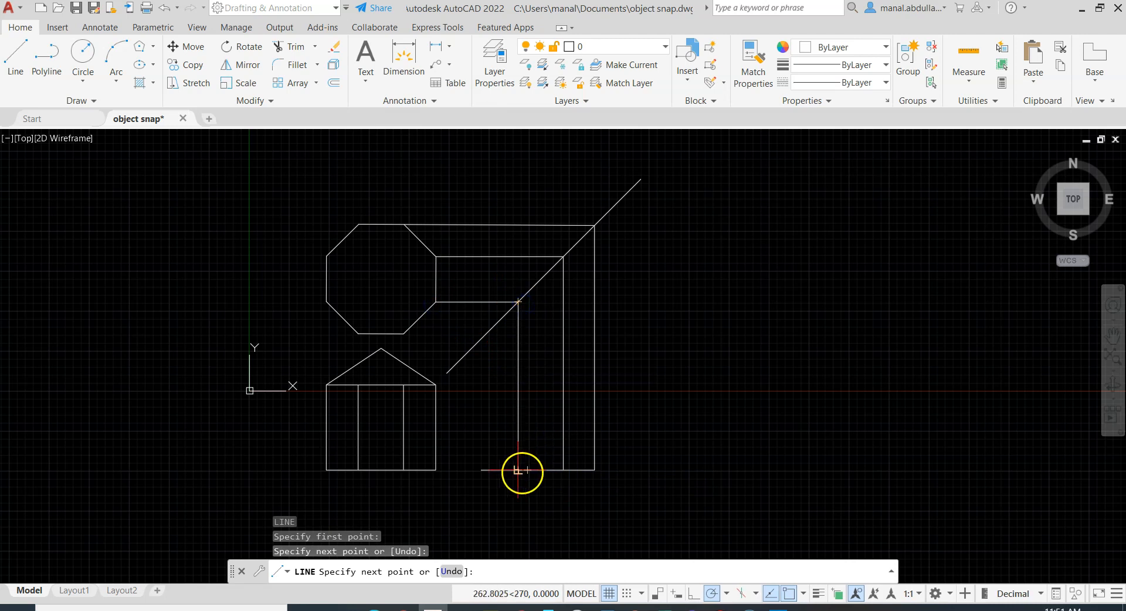
click(518, 470)
key(Return)
Draw a vertical line from the diagonal, starting level with the octagon's bottom edge, down to the new base line
key(Return)
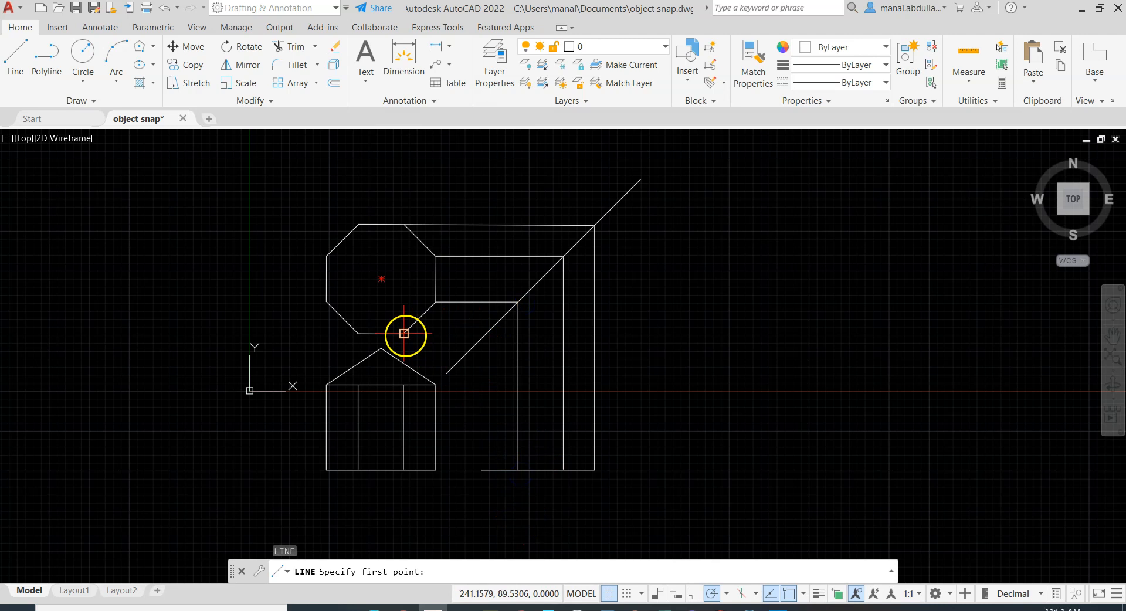
click(486, 334)
click(487, 470)
key(Return)
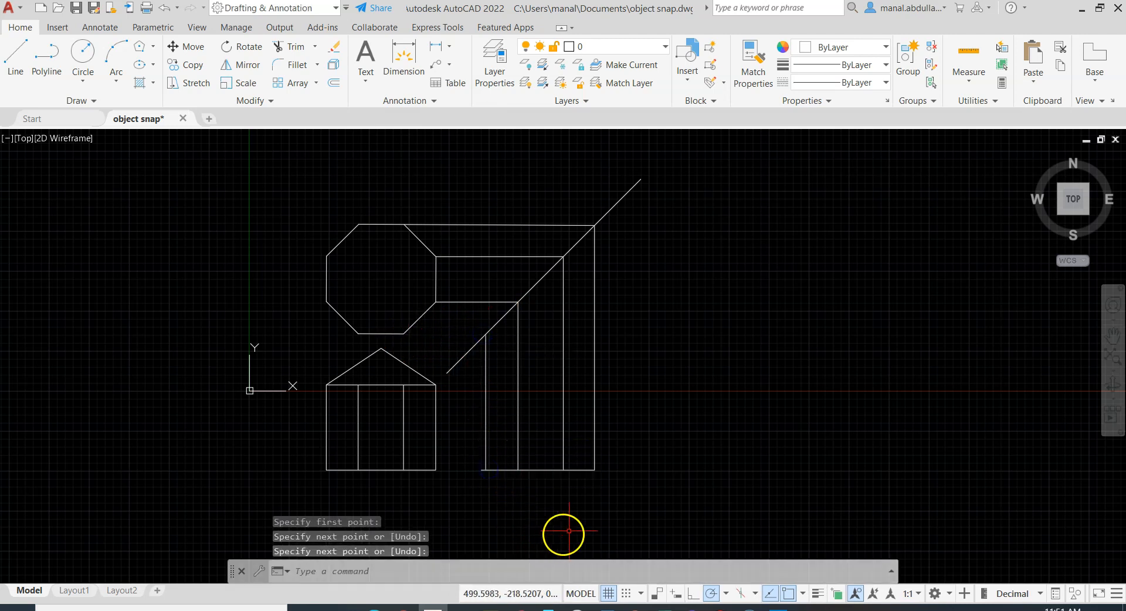
Draw a horizontal line across the outermost projected verticals, level with the base of the front view's roof
click(15, 55)
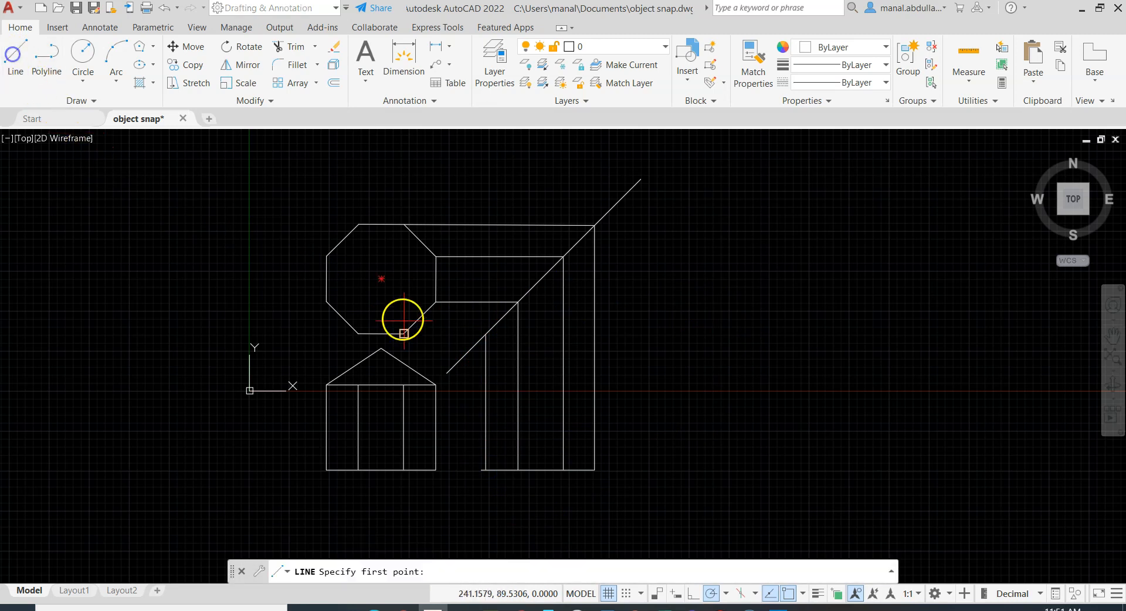
click(486, 385)
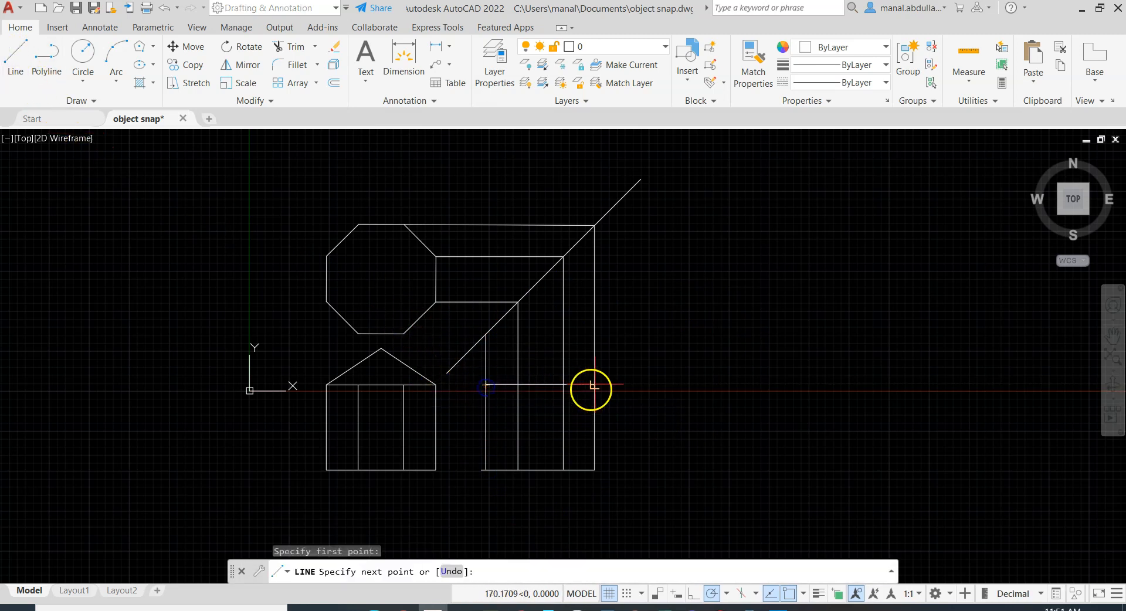
click(594, 385)
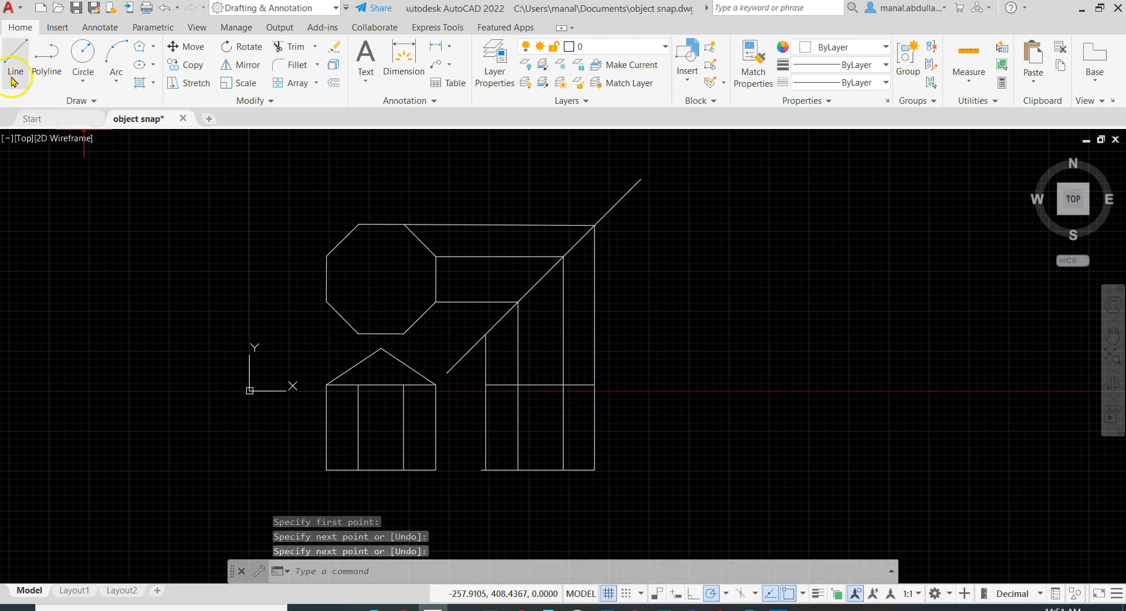
Draw a line from the diagonal at the octagon's centre height down to the front view's apex level, continuing to the side view's left roof corner
click(8, 59)
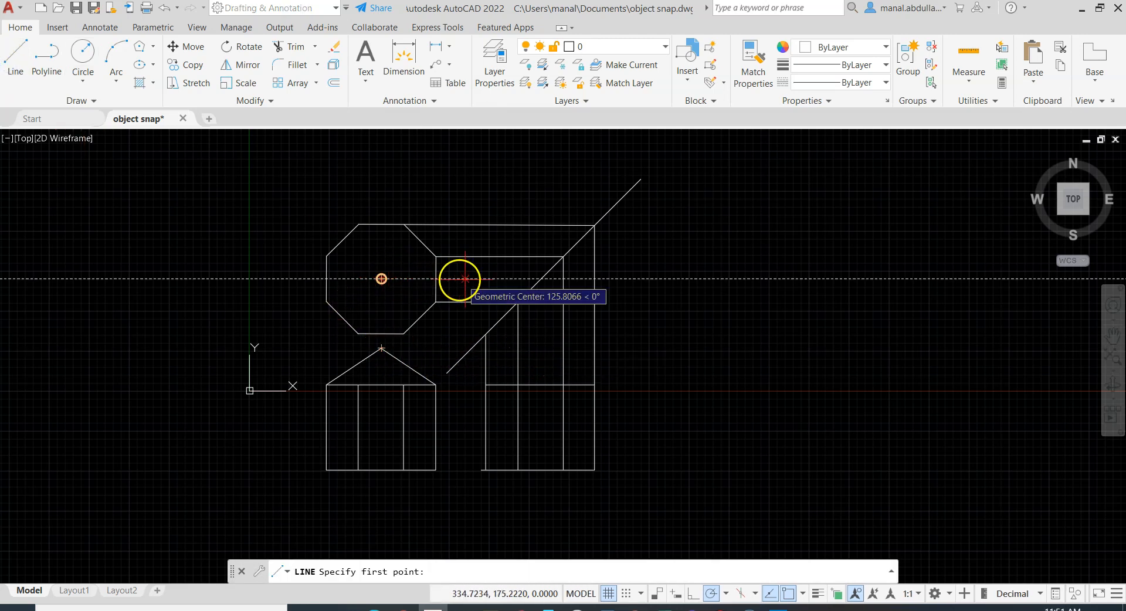
click(544, 275)
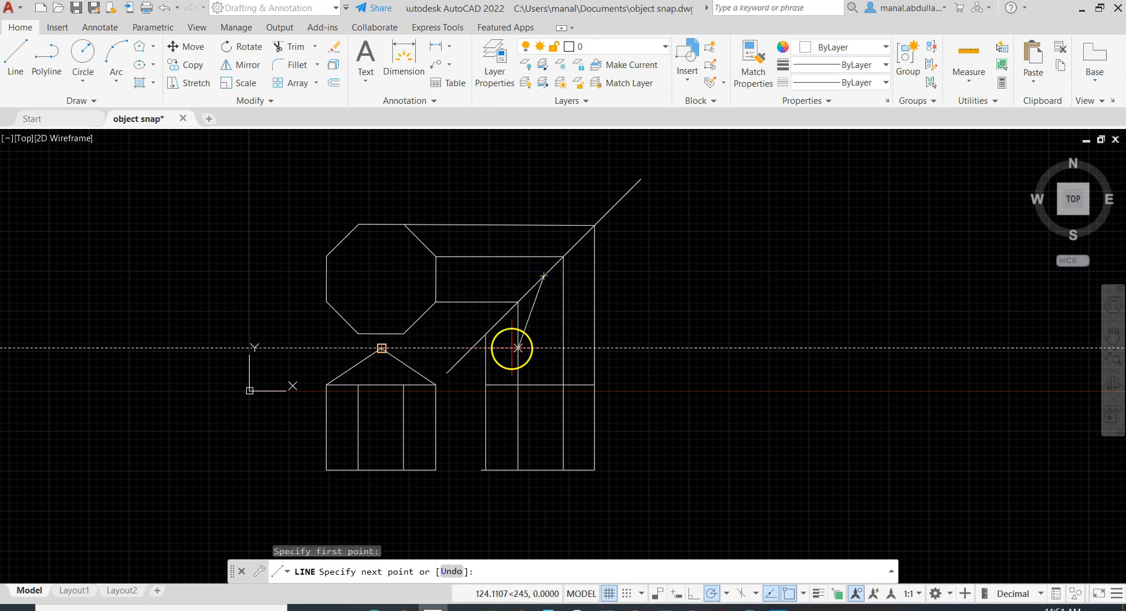
click(544, 348)
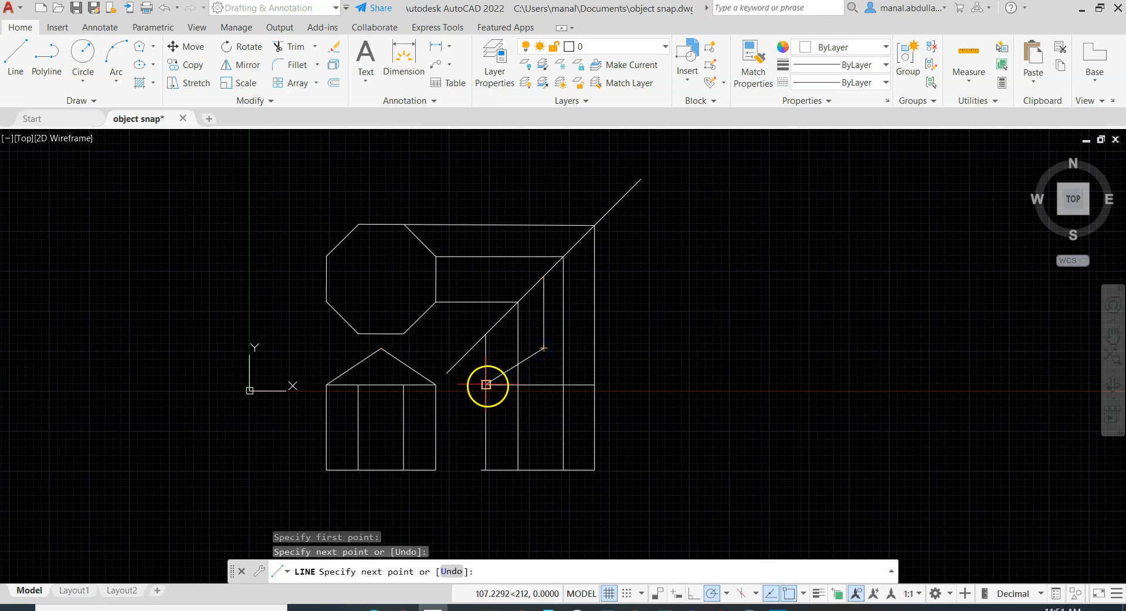
click(486, 385)
key(Return)
Draw the second sloped roof line from the side view's apex to its right roof corner
key(Return)
click(543, 348)
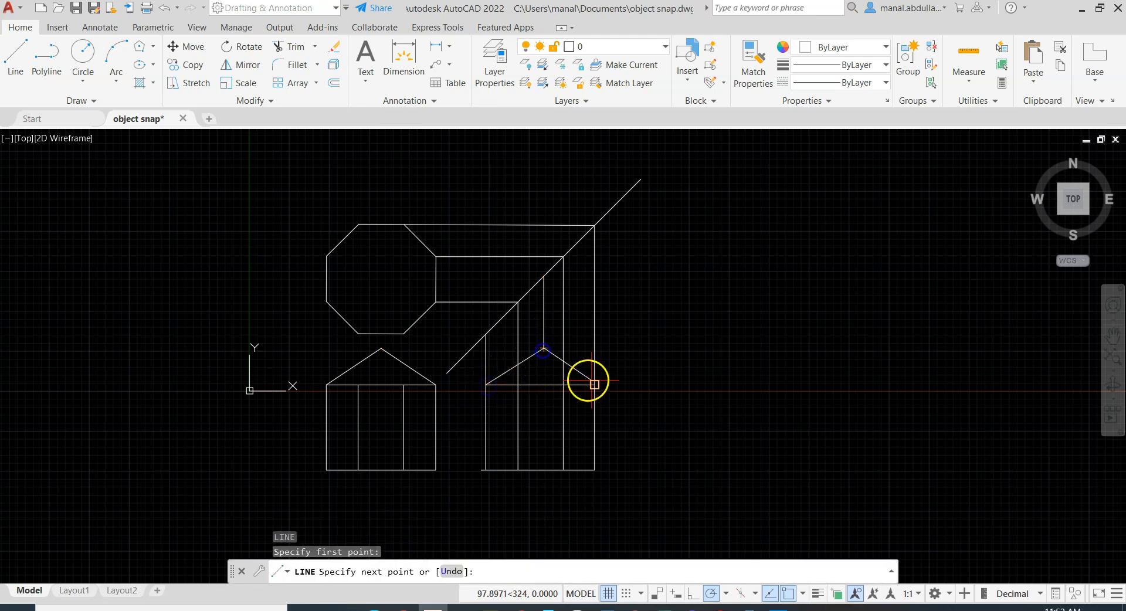
click(594, 385)
right_click(714, 304)
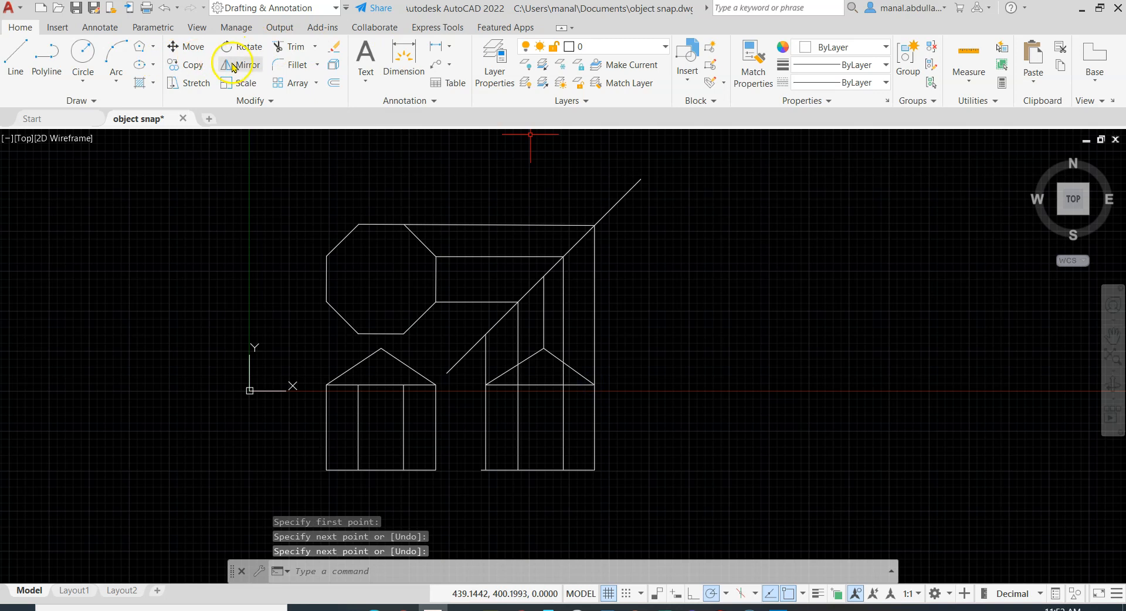
Trim the vertical projection lines above the side view's roof and the horizontal projections between the octagon and the diagonal
click(287, 47)
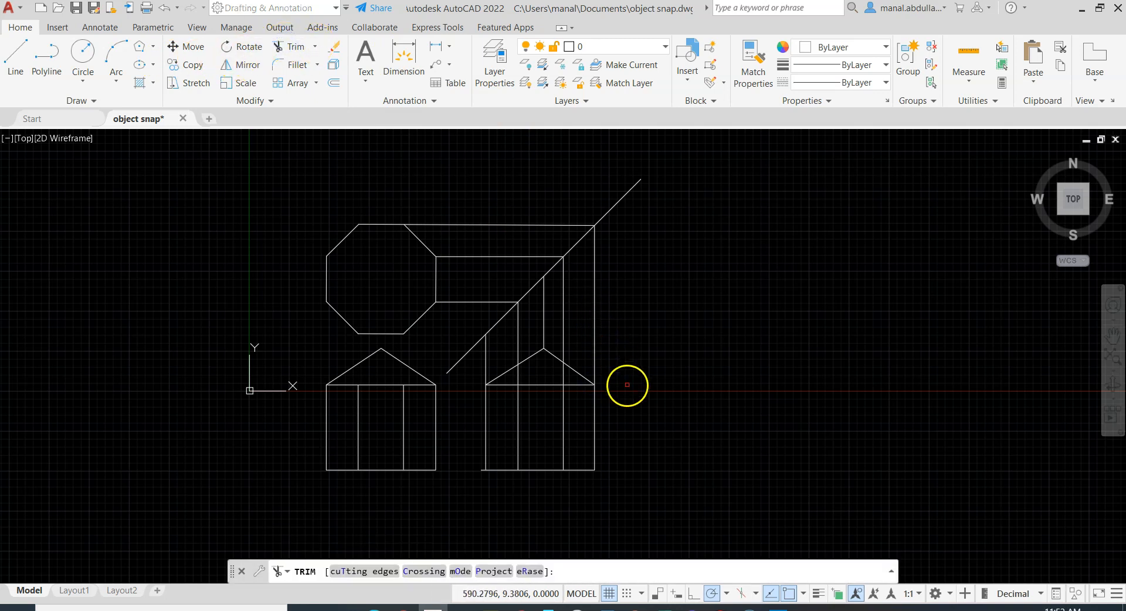
click(626, 382)
drag(473, 375, 510, 378)
click(572, 375)
drag(558, 201, 448, 326)
Erase the 45° diagonal projection line
click(334, 46)
click(528, 292)
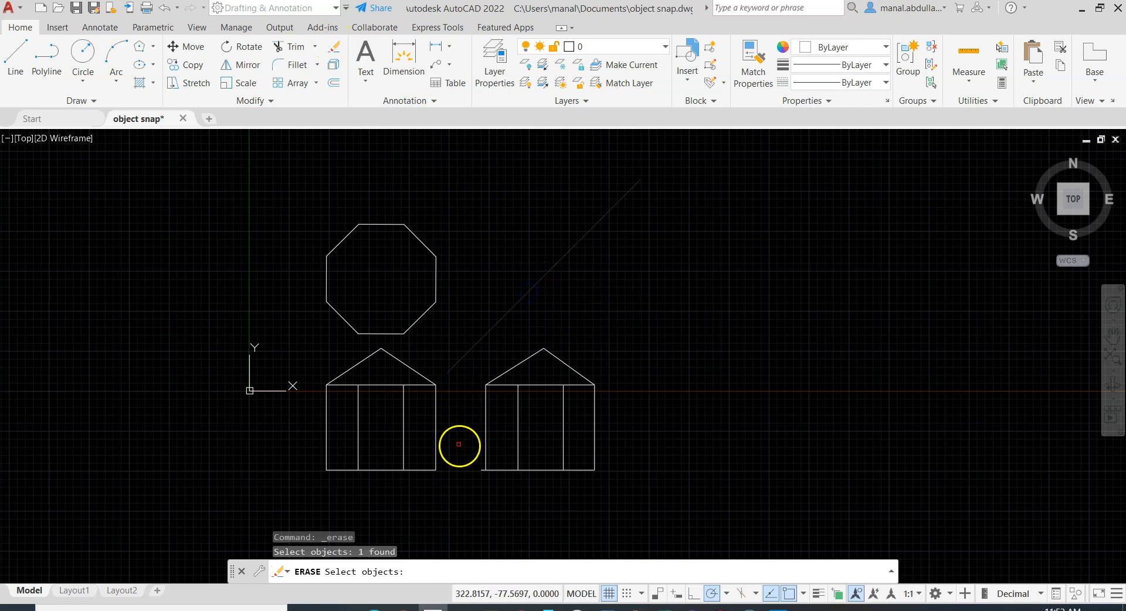
right_click(457, 469)
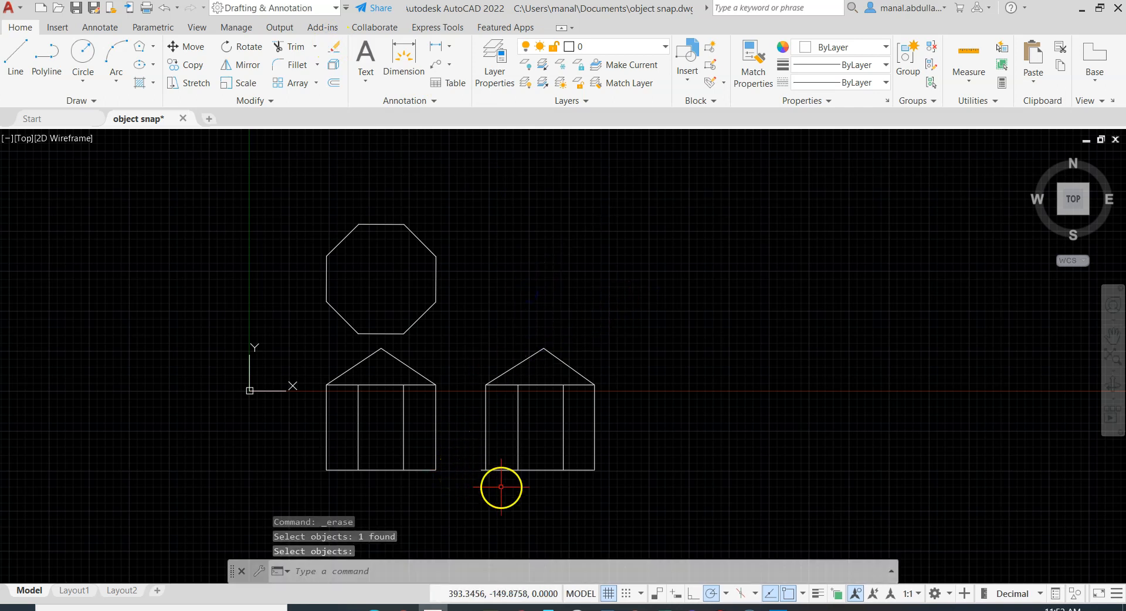
Trim the short piece of base line that sticks out beyond the side view's left edge
scroll(501, 487, up, 3)
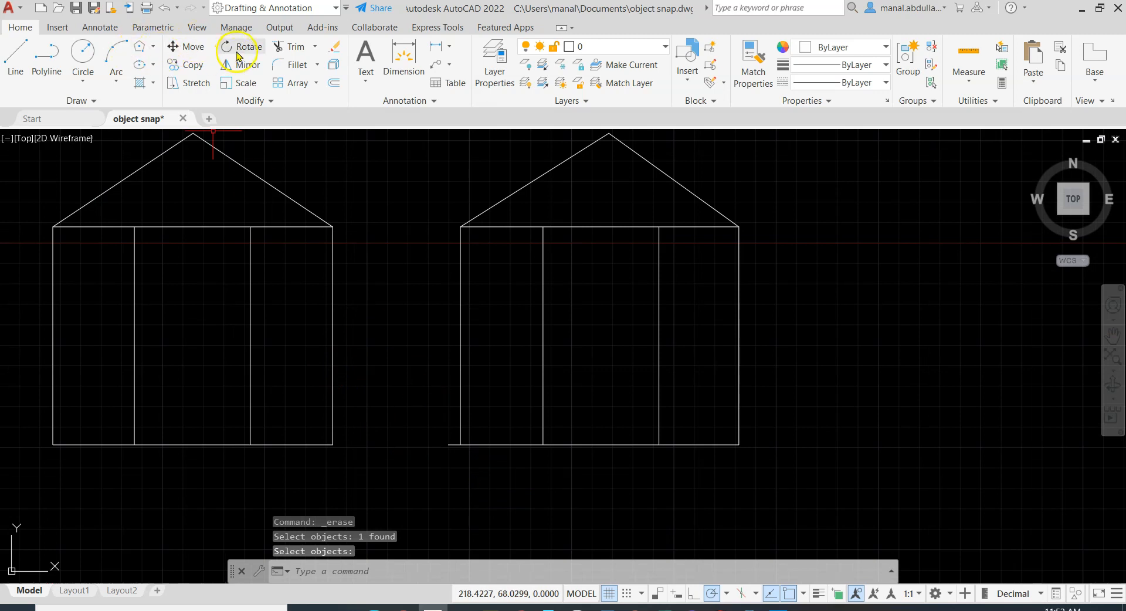
click(286, 47)
click(454, 445)
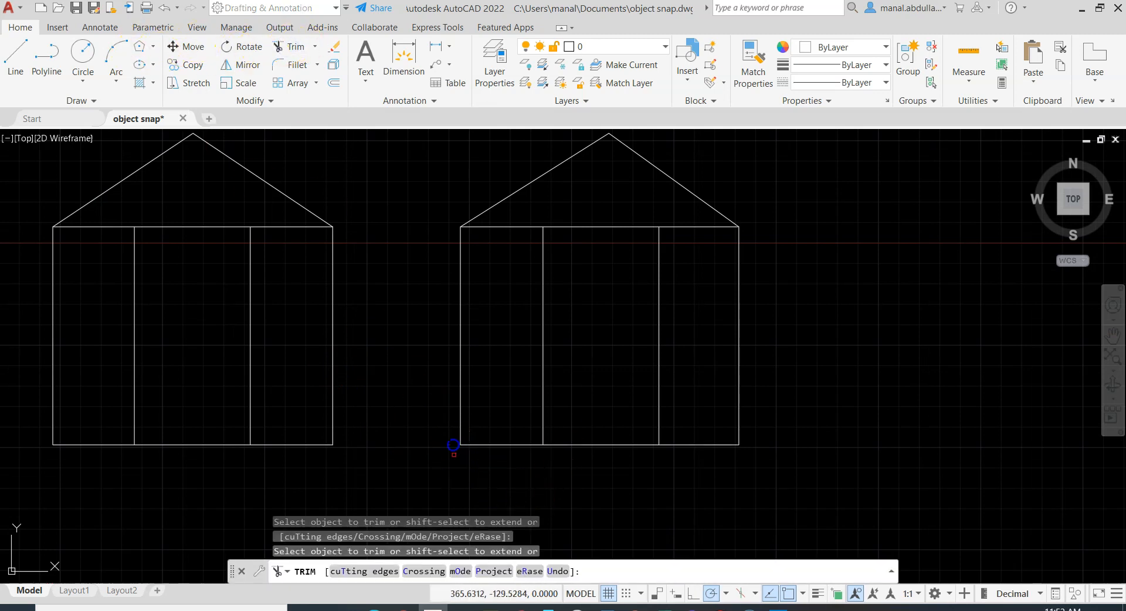
key(Escape)
scroll(493, 490, down, 2)
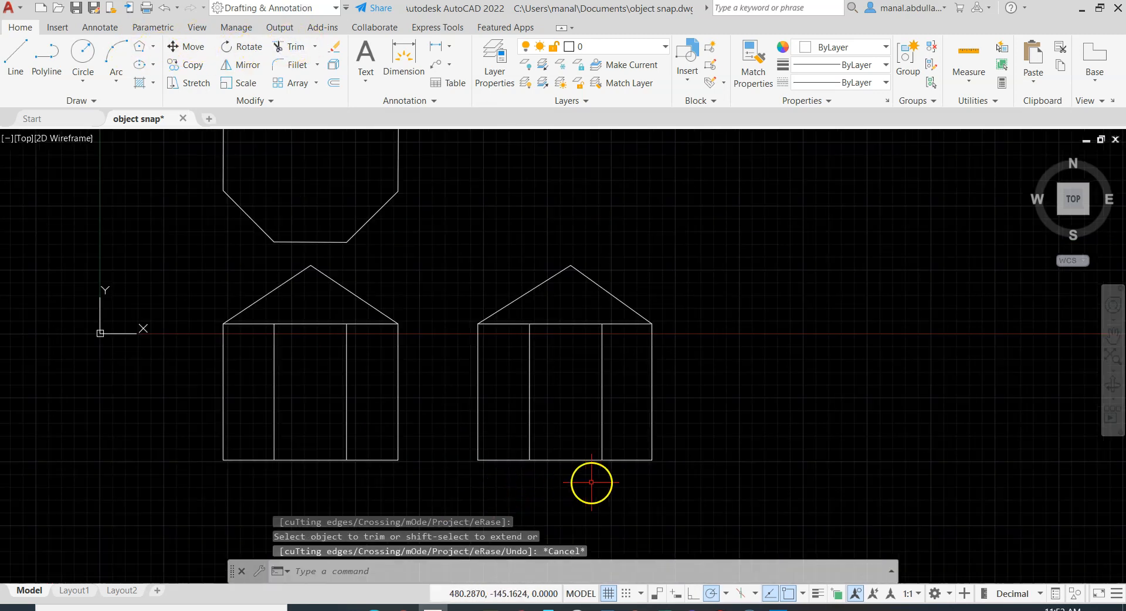
scroll(582, 455, down, 3)
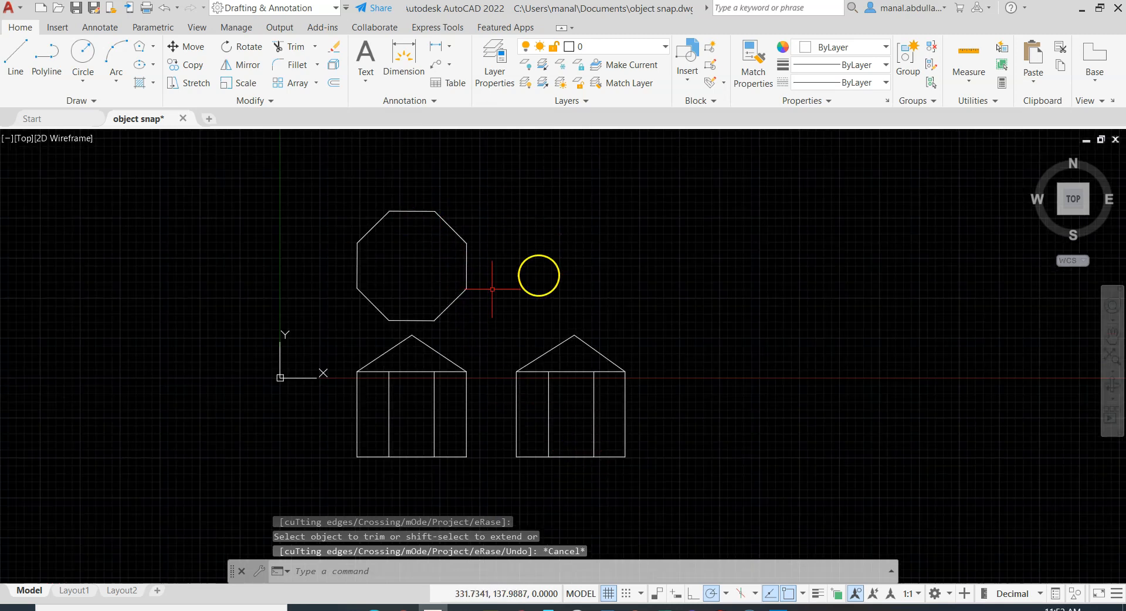
Set the polar tracking angles to 30, 60, 90, 120
click(726, 594)
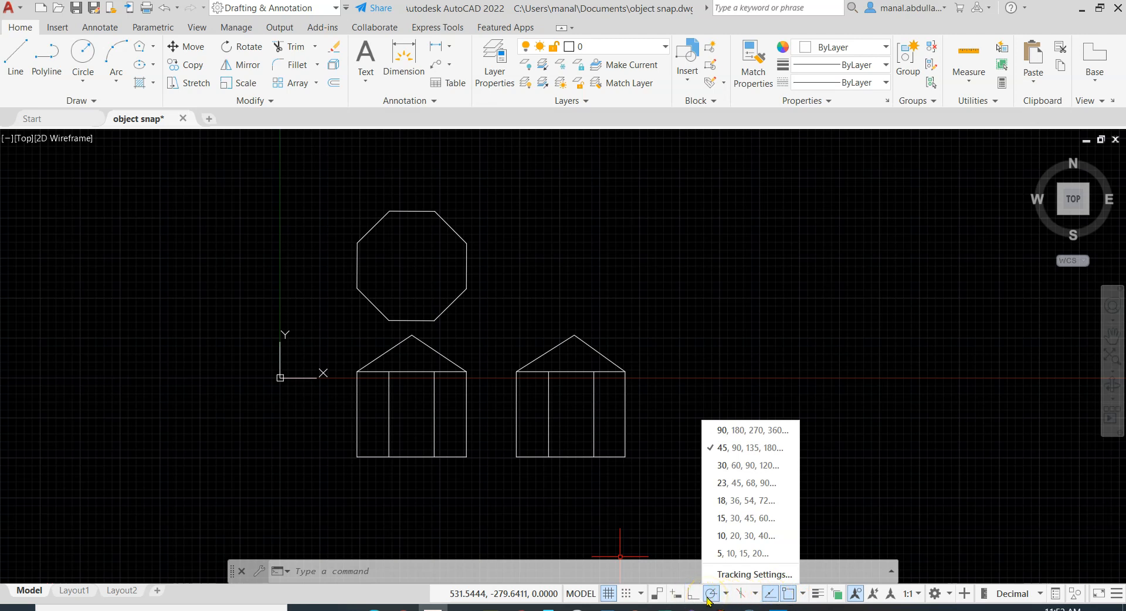
click(589, 504)
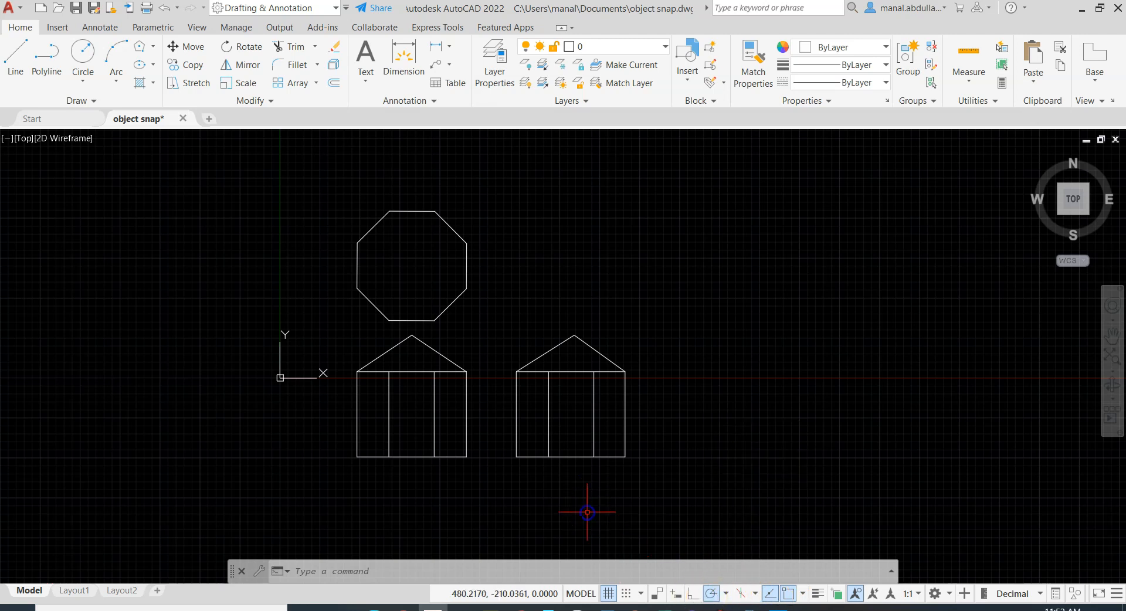
middle_drag(716, 407, 478, 431)
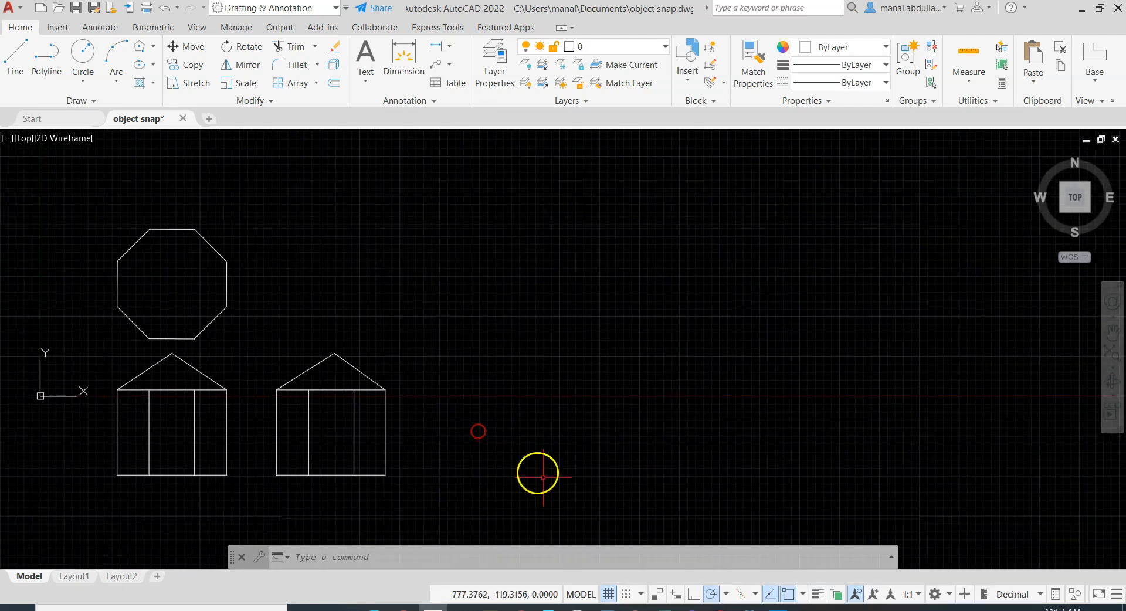
click(727, 594)
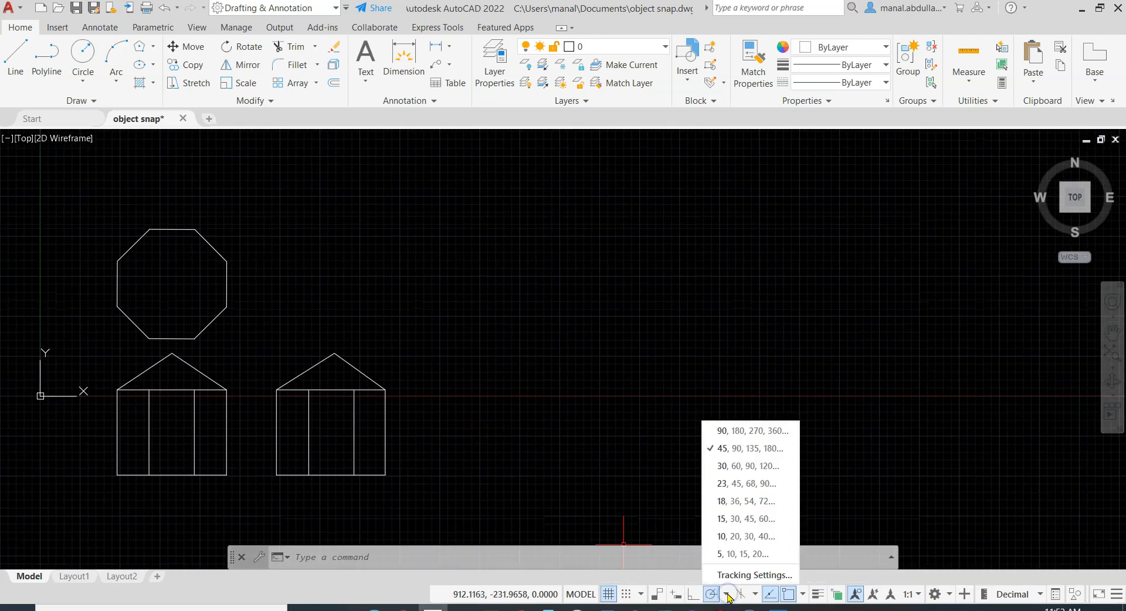
click(719, 468)
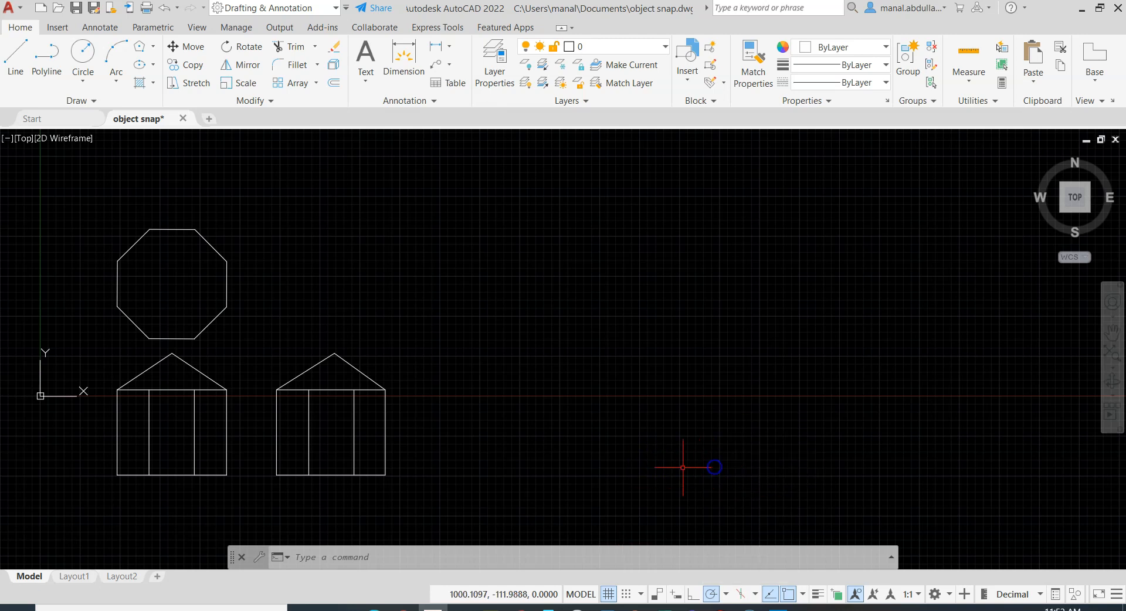
Draw a single line at 30° in the empty space to the right of the side view
click(10, 69)
click(631, 361)
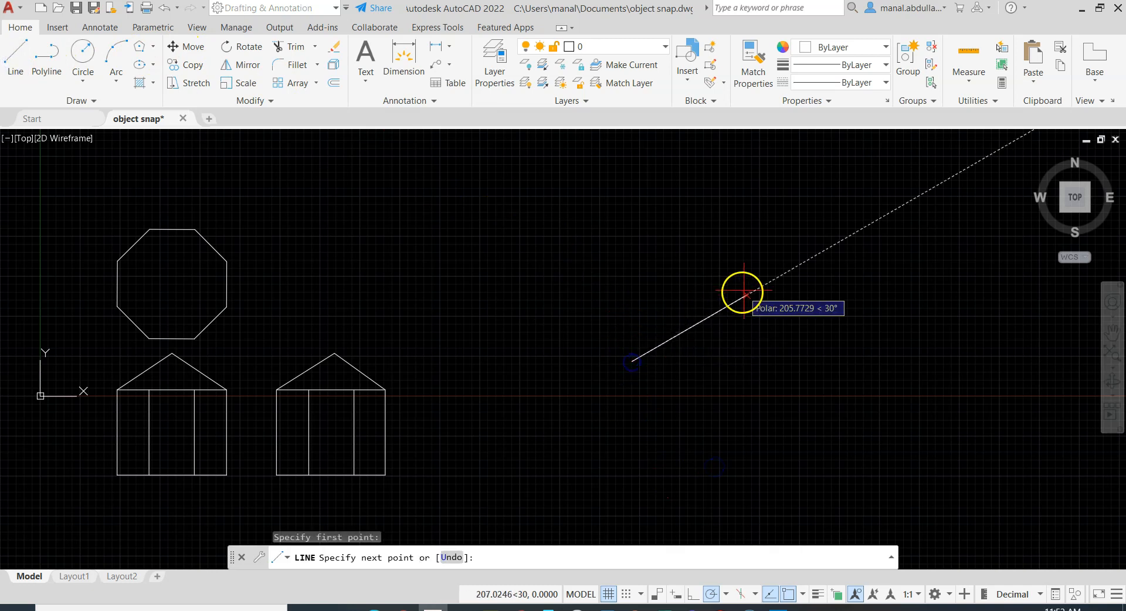
click(780, 275)
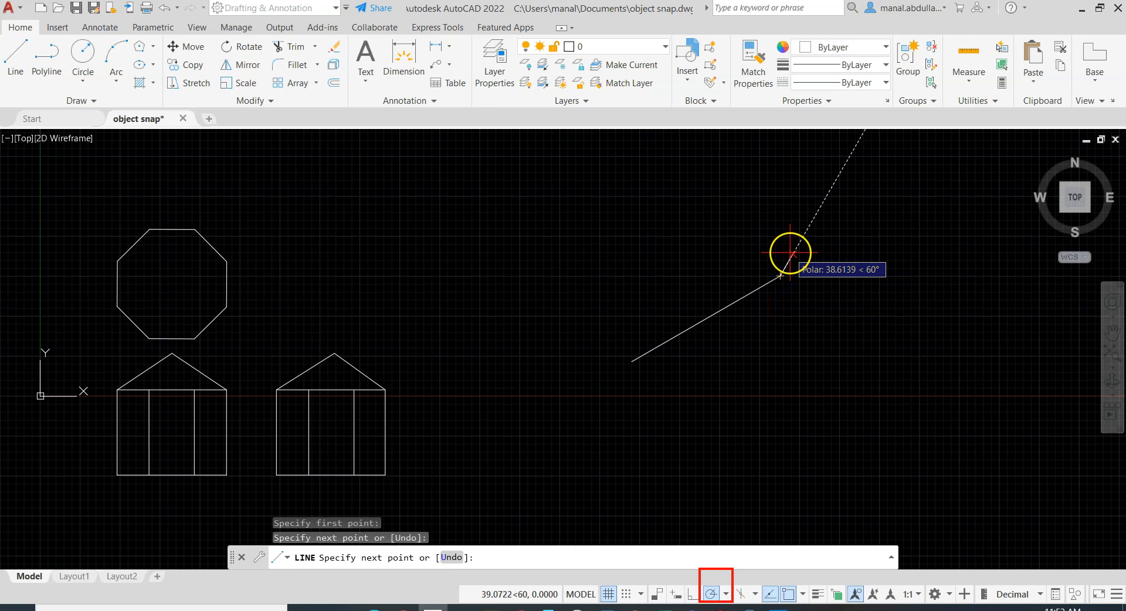
key(Return)
Draw one line at 60° and one at 90°, both from the lower endpoint of the 30° line
key(Return)
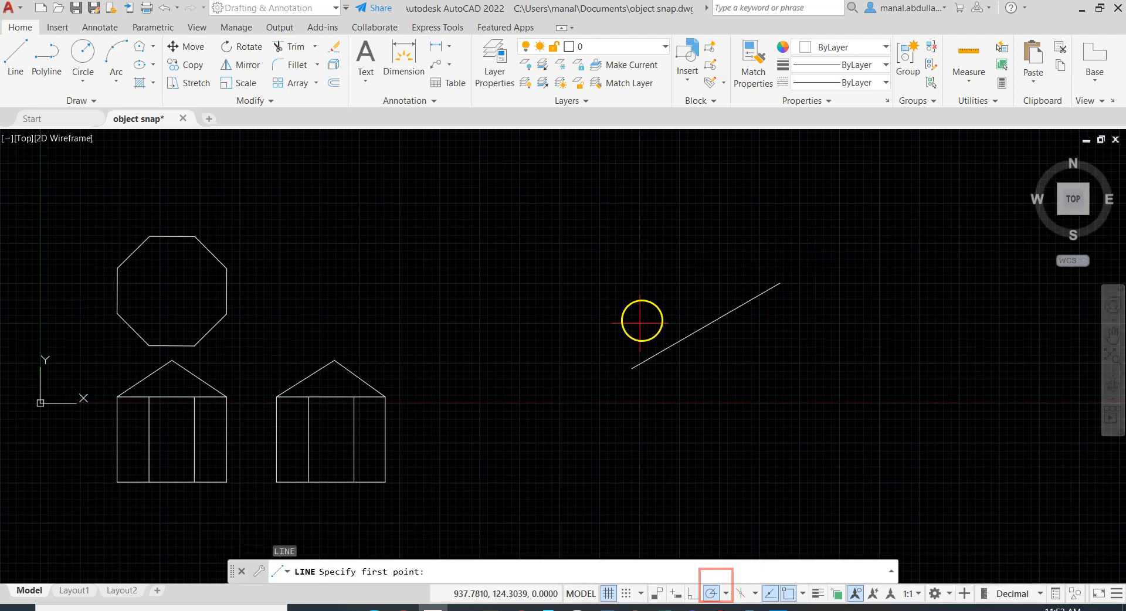
click(632, 368)
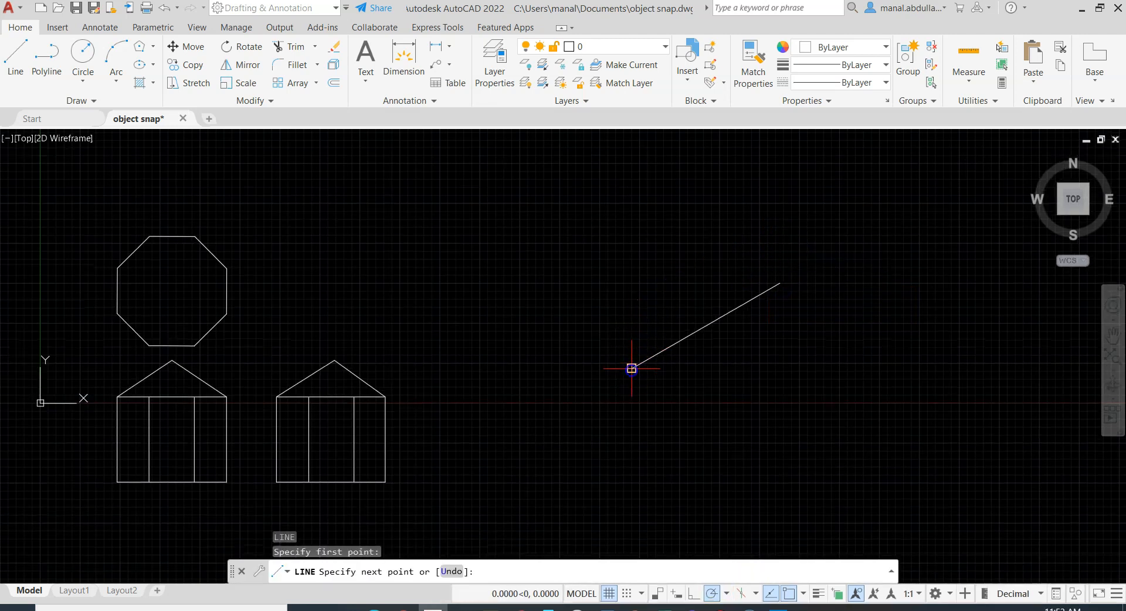
click(711, 228)
key(Return)
key(Return)
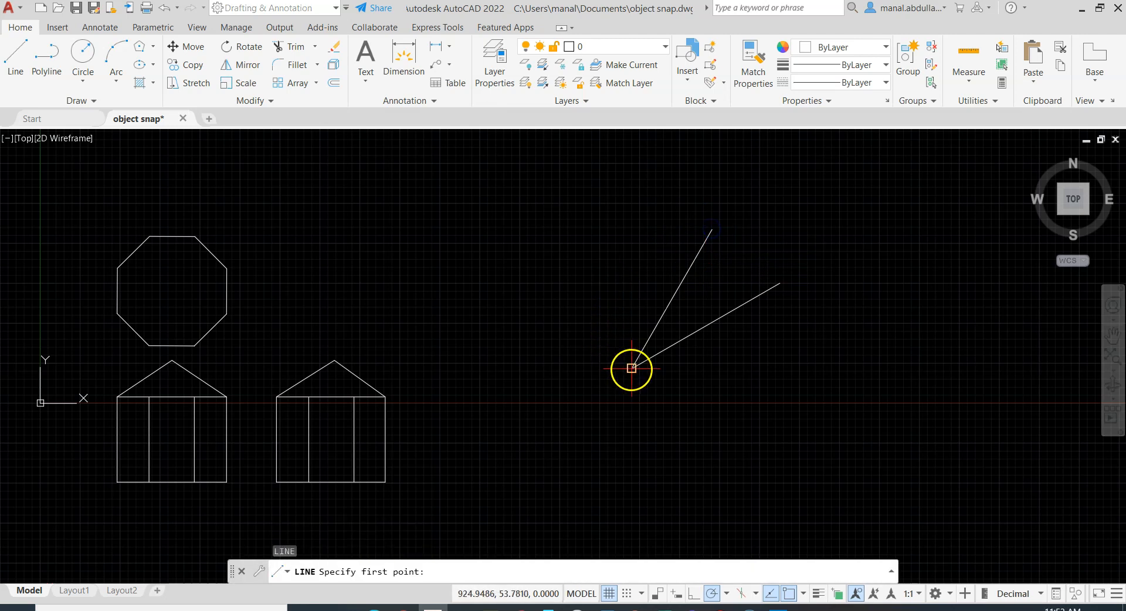
click(631, 368)
click(631, 212)
key(Return)
Add two lines at 120° and 150° from the common lower endpoint of the fan
key(Return)
click(631, 360)
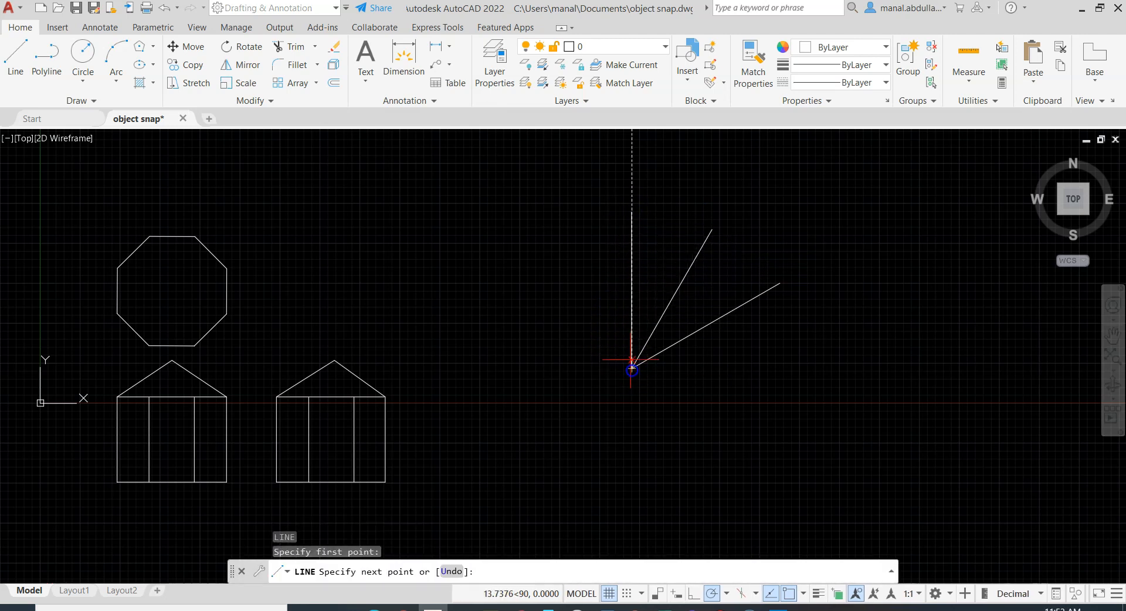
click(549, 231)
key(Return)
key(Return)
click(632, 368)
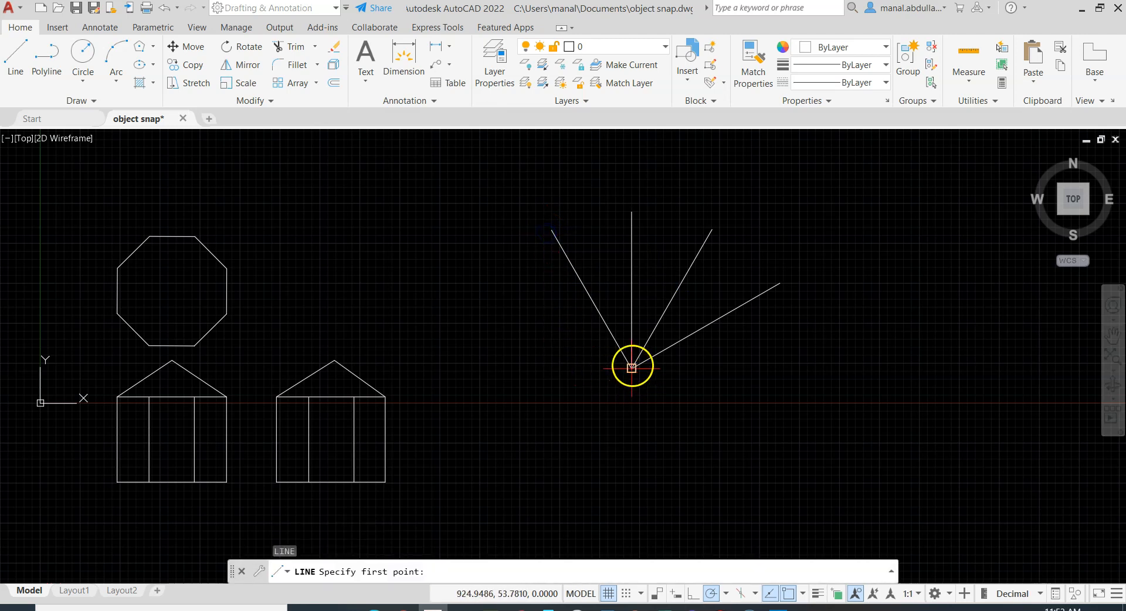
click(494, 290)
key(Return)
Complete the fan with horizontal lines at 180° and 0° from its common endpoint
key(Return)
click(632, 369)
click(465, 369)
key(Return)
key(Return)
click(632, 369)
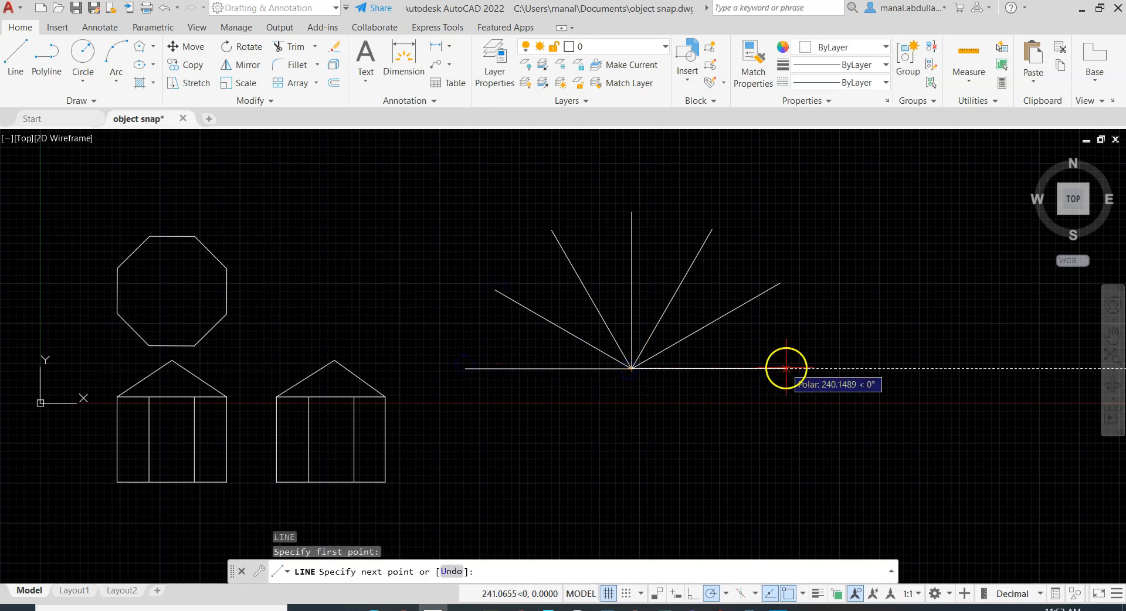
click(786, 368)
key(Return)
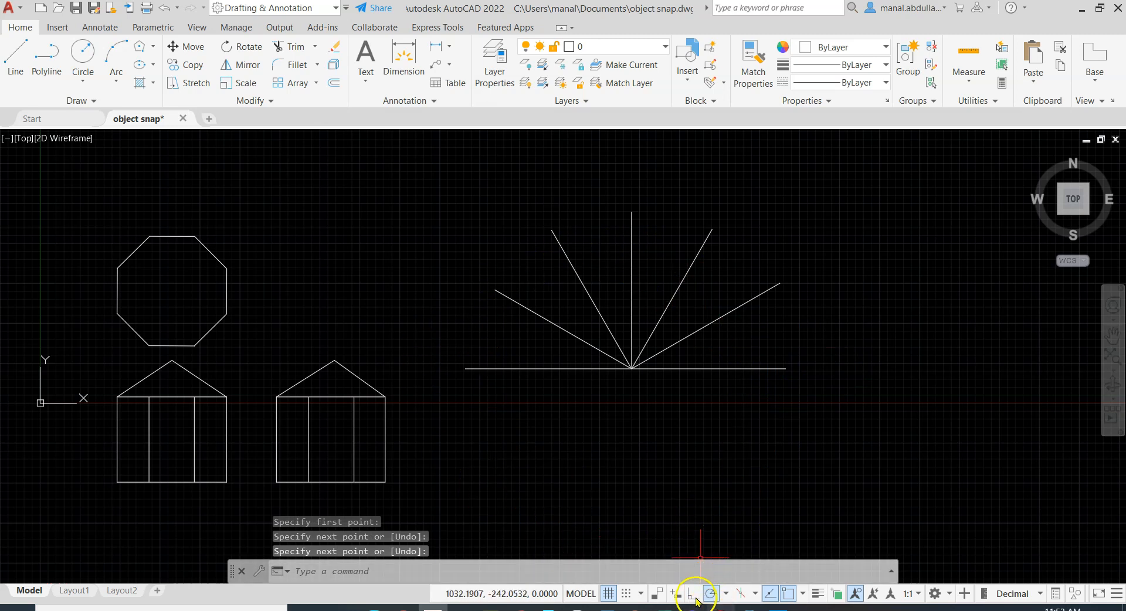
Set the polar tracking angles to 23, 45, 68, 90 and draw a line rising at the first increment, below and right of the fan
click(726, 594)
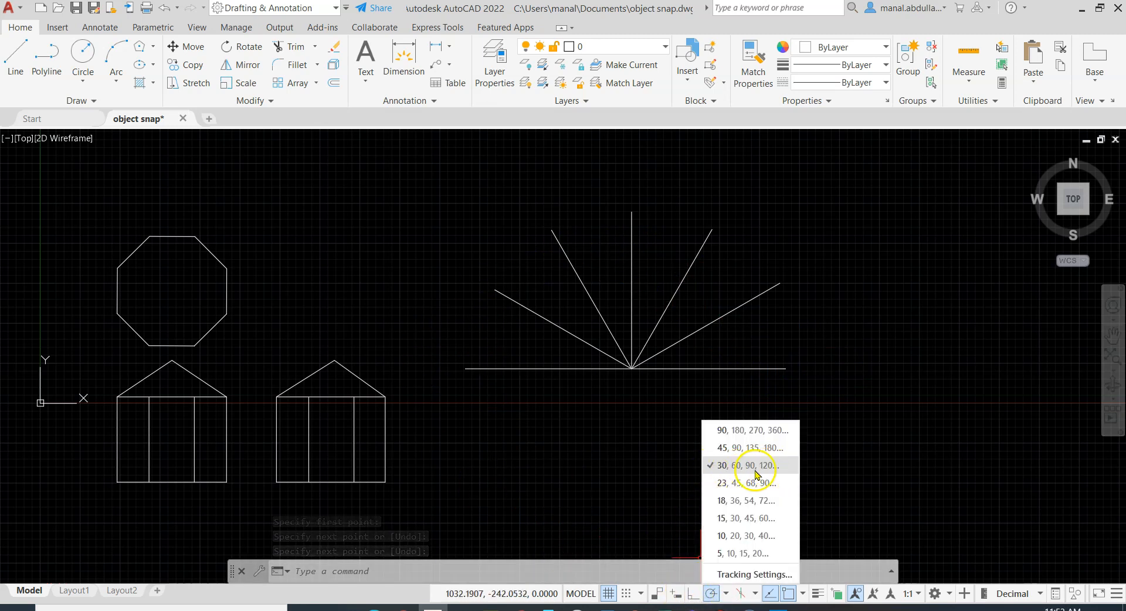
click(726, 484)
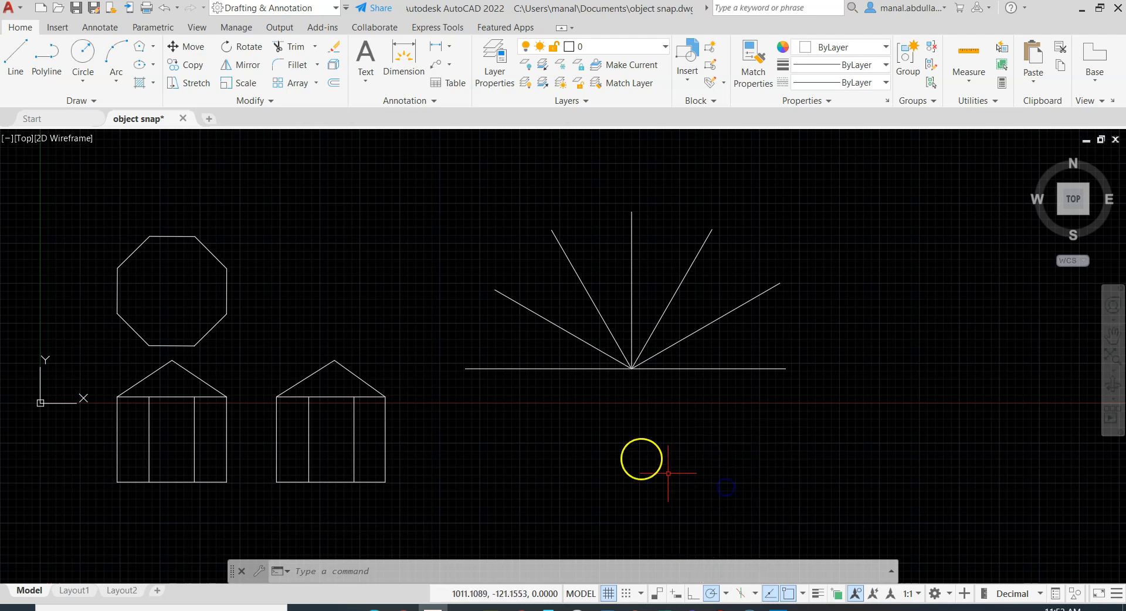
click(17, 63)
click(807, 483)
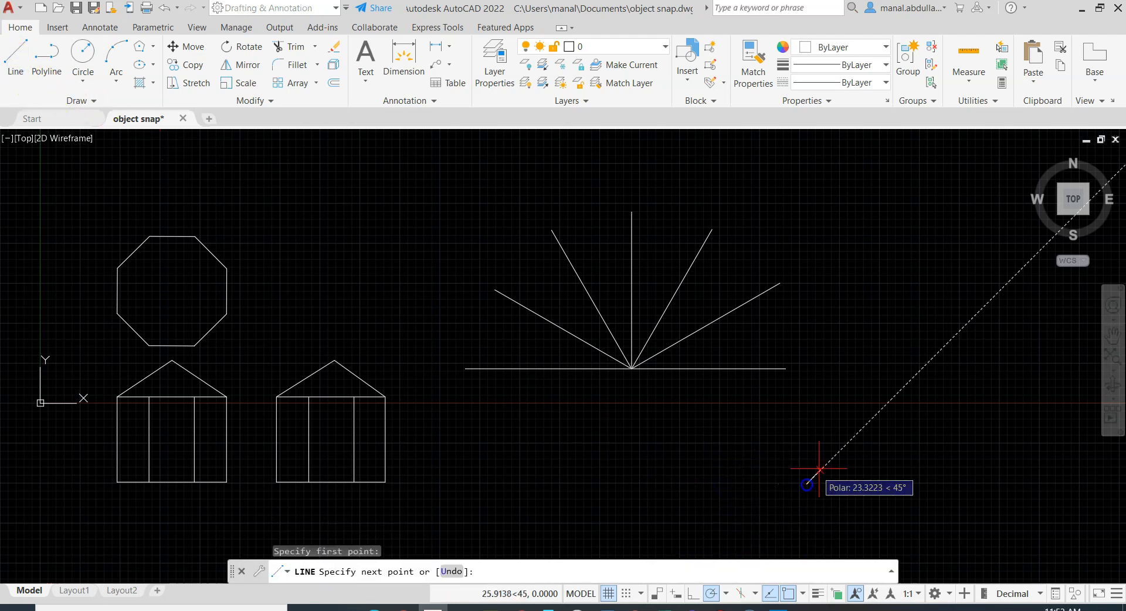
click(954, 420)
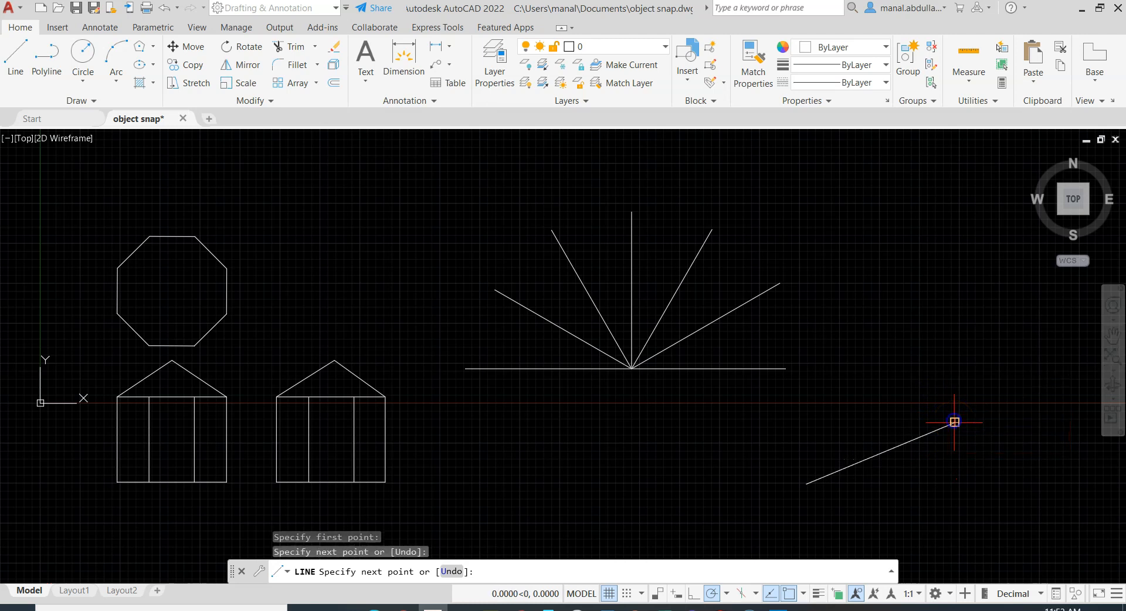
key(Return)
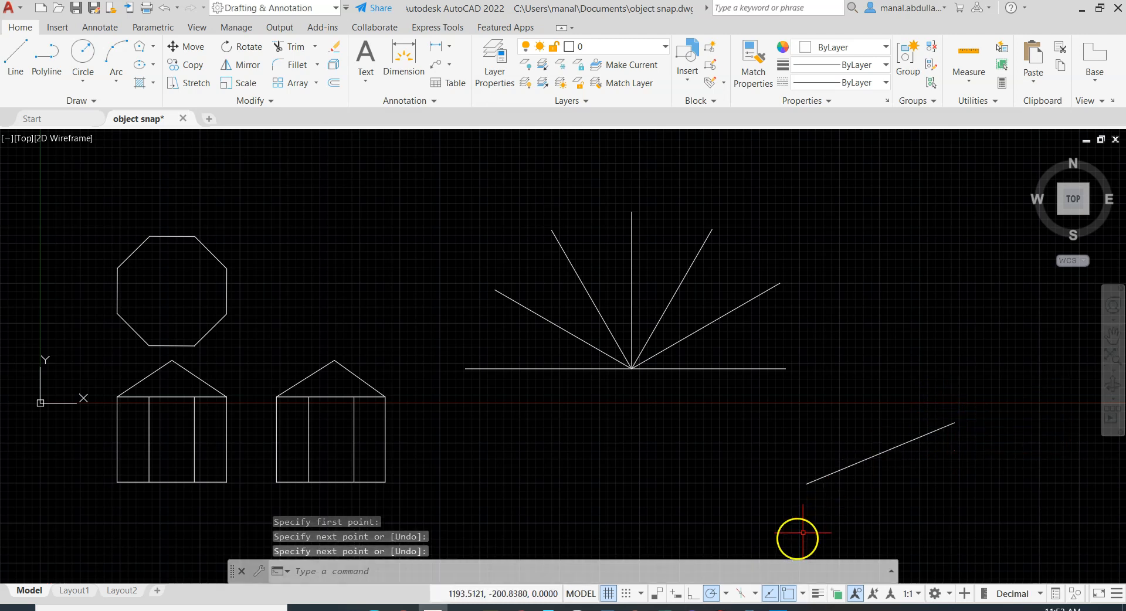
Add 24 as an additional polar tracking angle and select the 24, 48, 72, 96 angle set
click(726, 593)
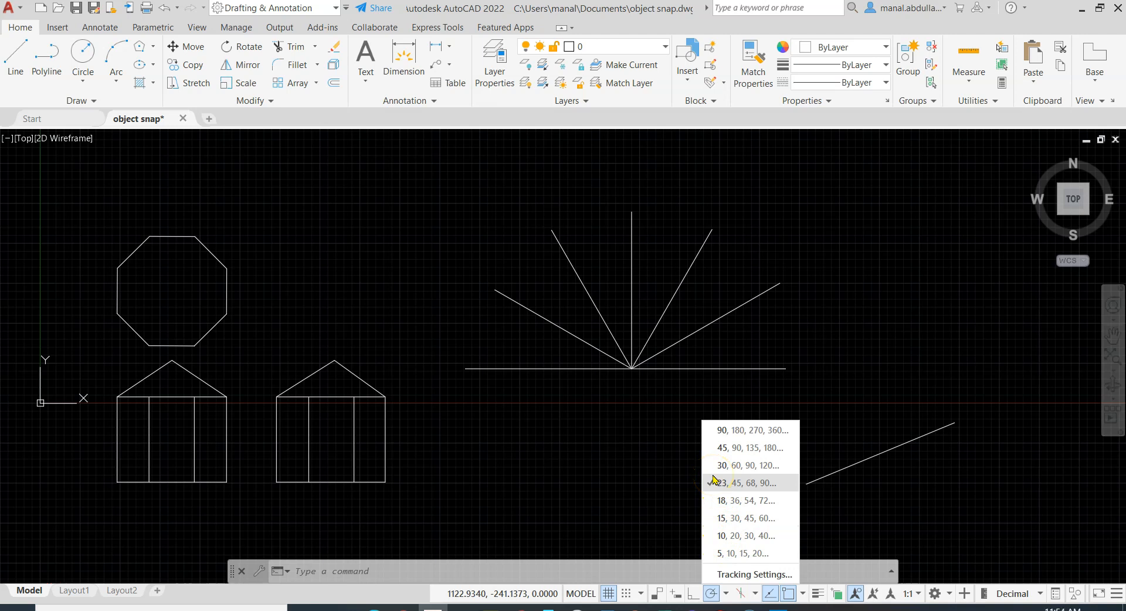
click(726, 578)
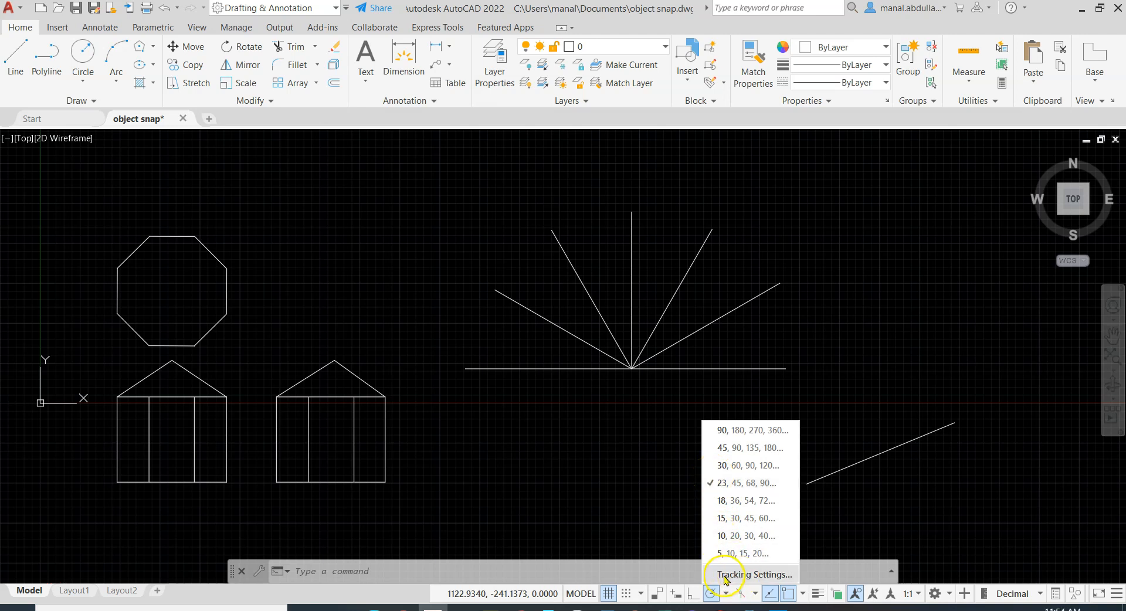
click(747, 576)
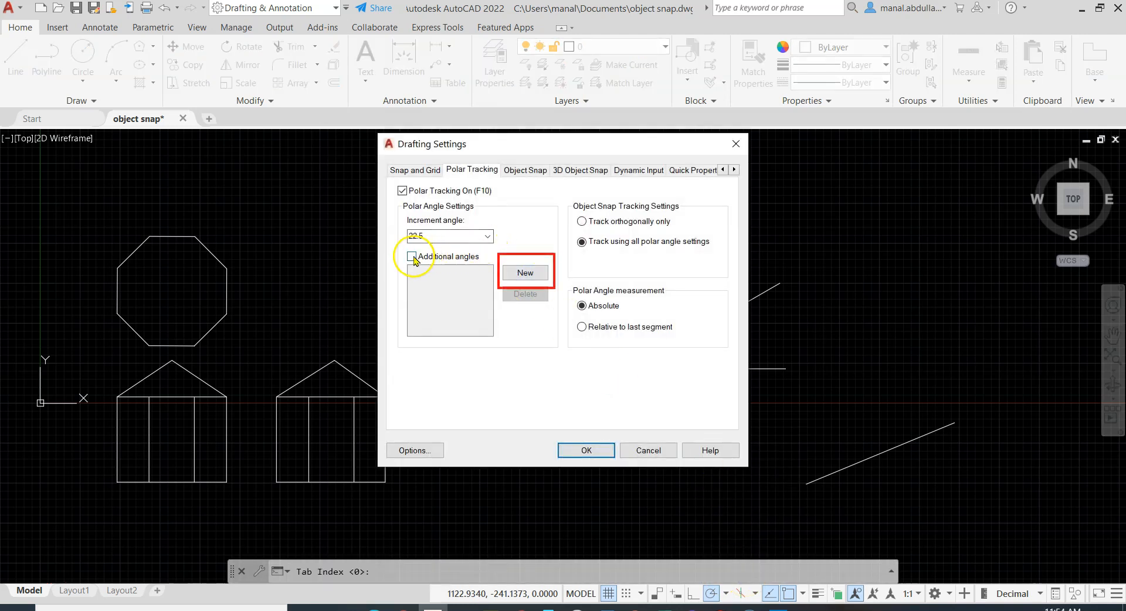
click(536, 271)
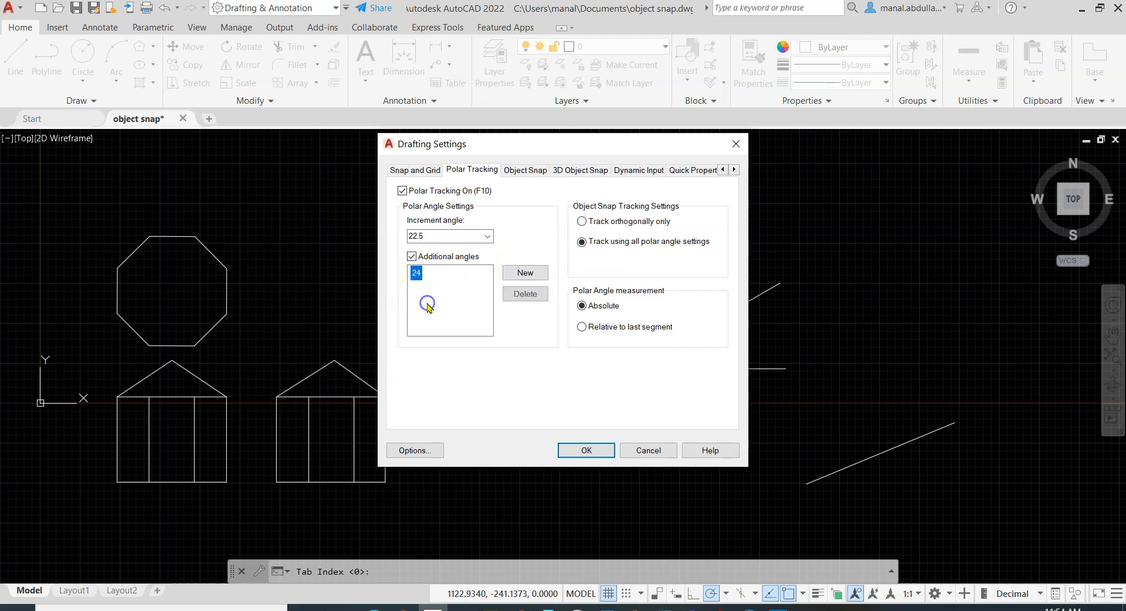
click(586, 449)
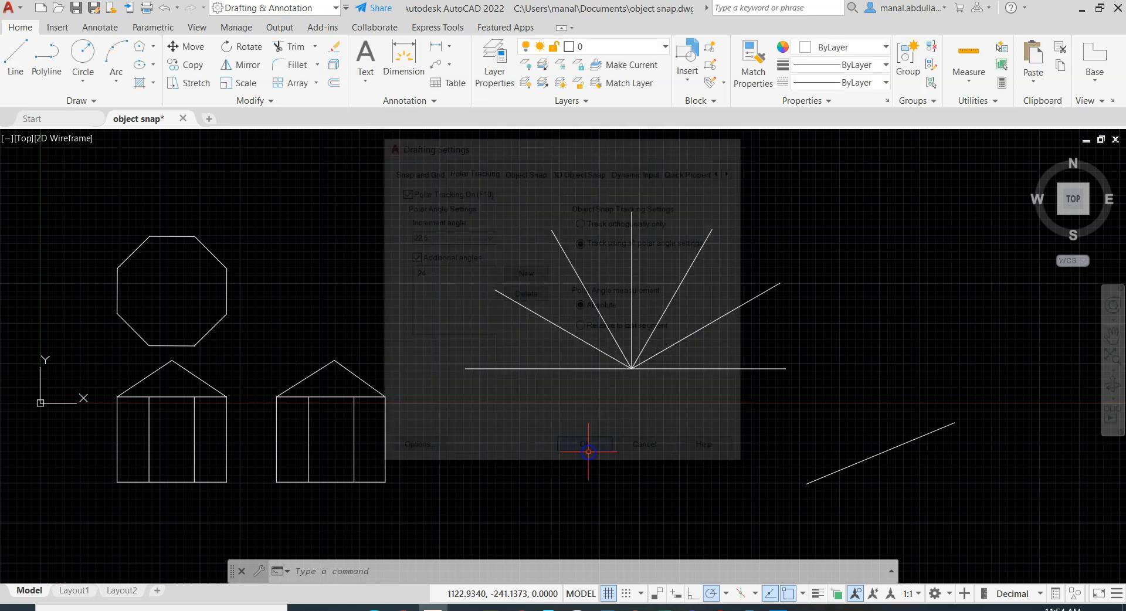
click(726, 593)
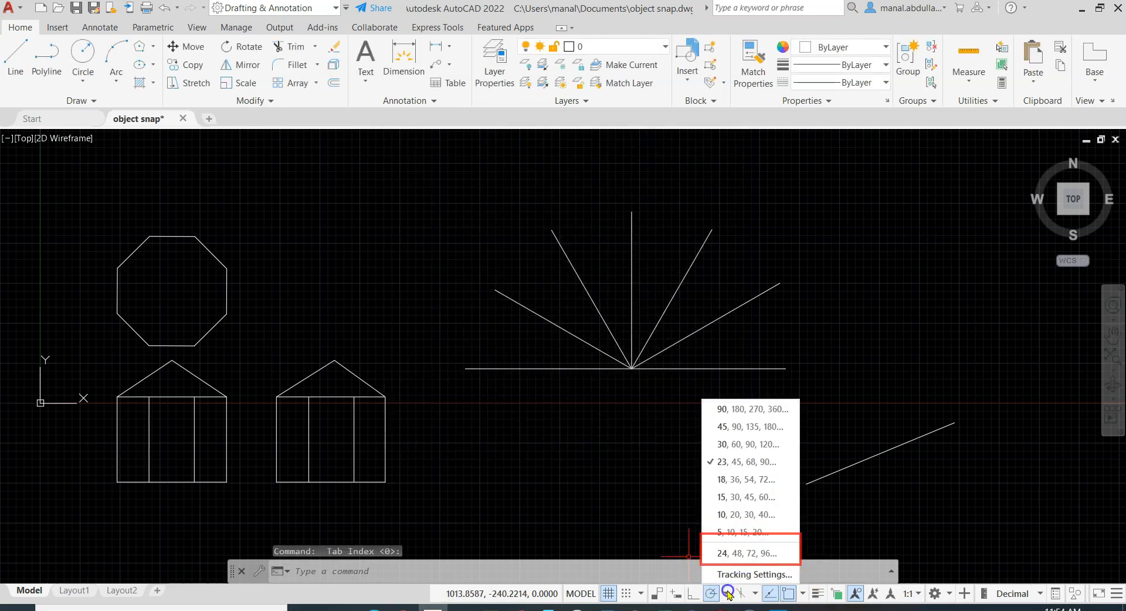
click(733, 557)
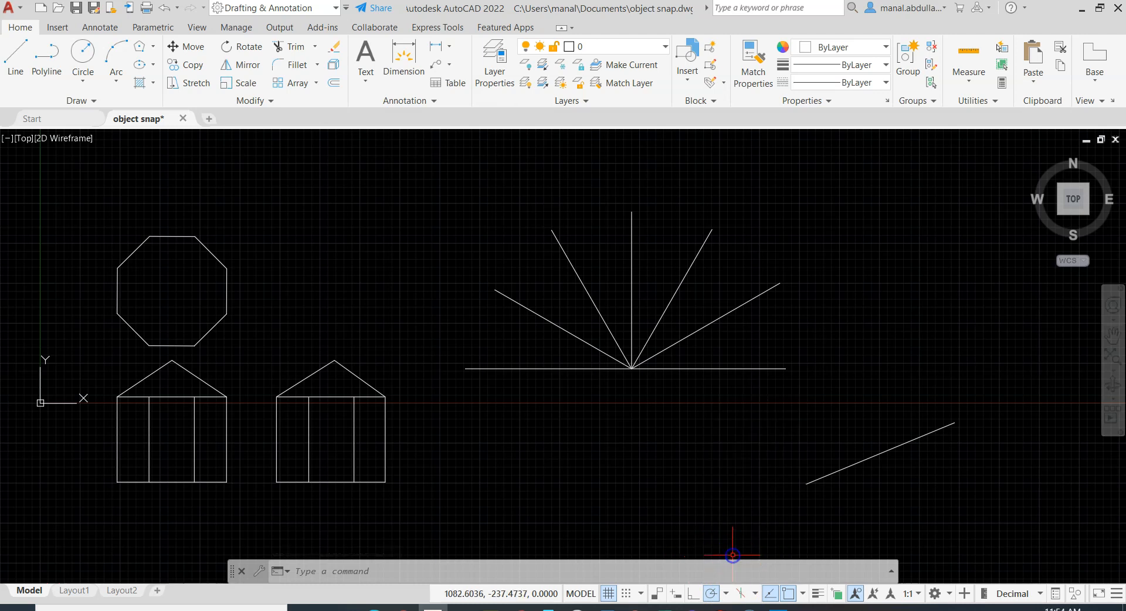
Try out the new 24° polar tracking angle with a line started below the fan
click(18, 60)
click(555, 498)
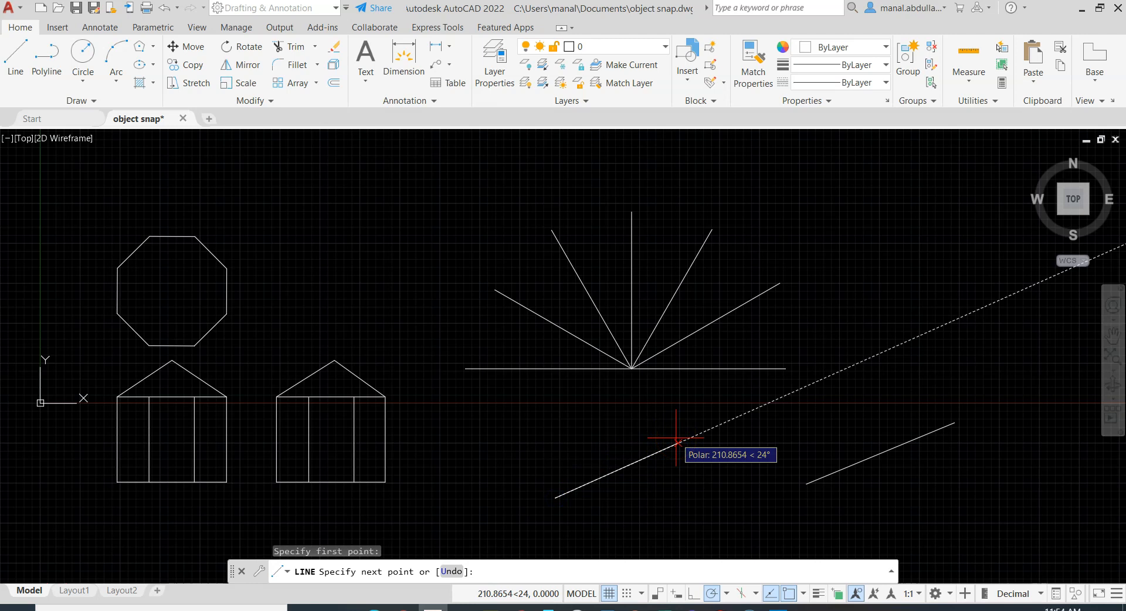
key(Escape)
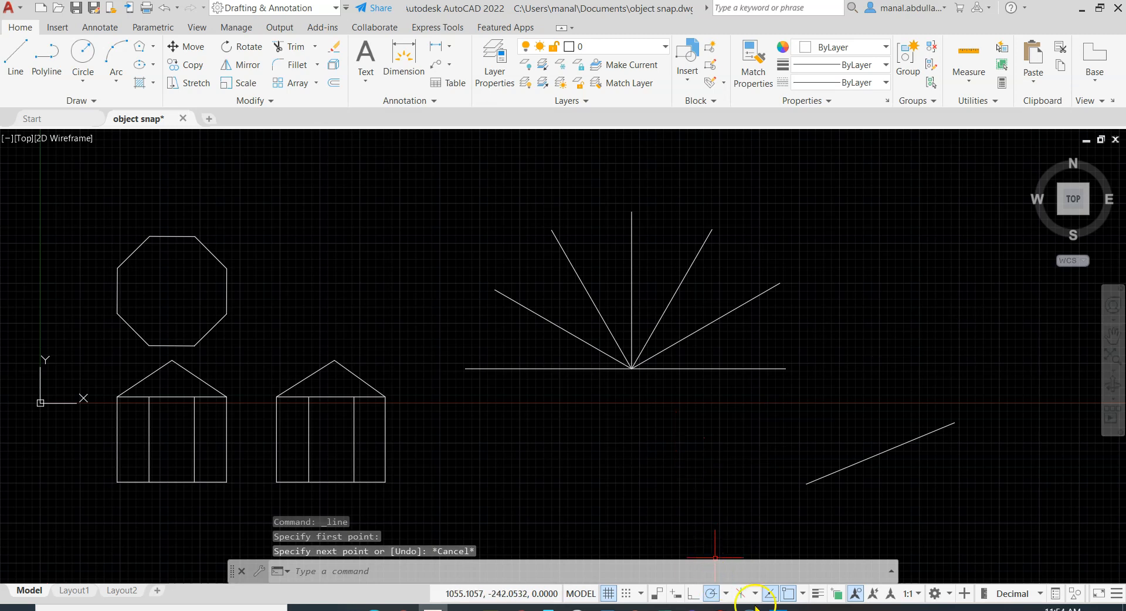
Review the available running object snap modes and the list of one-time object snap overrides
click(801, 595)
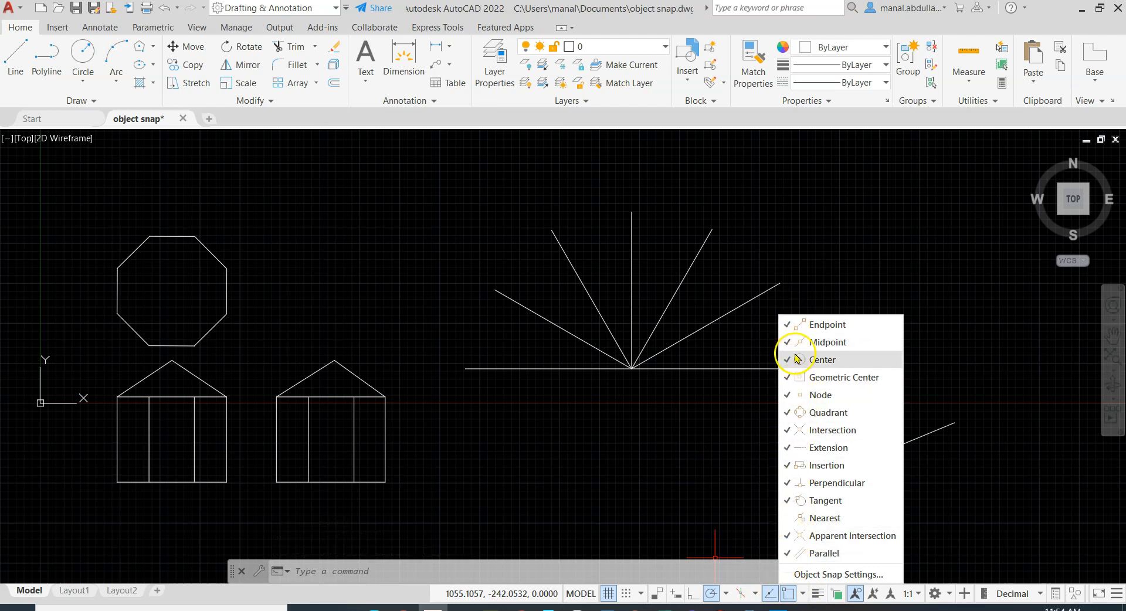
click(618, 462)
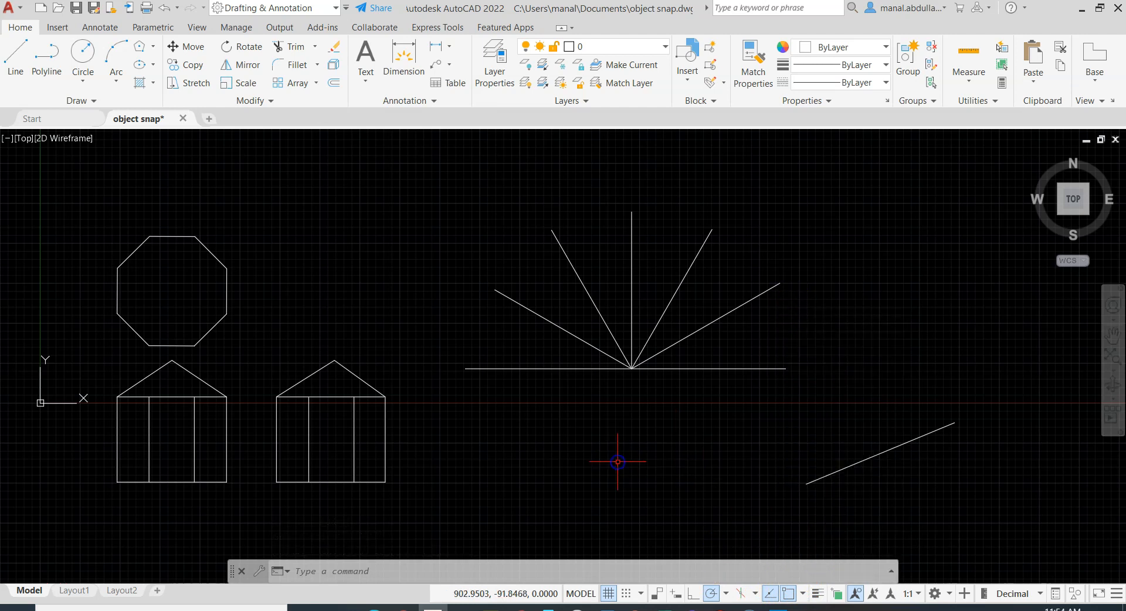
shift+right_click(616, 434)
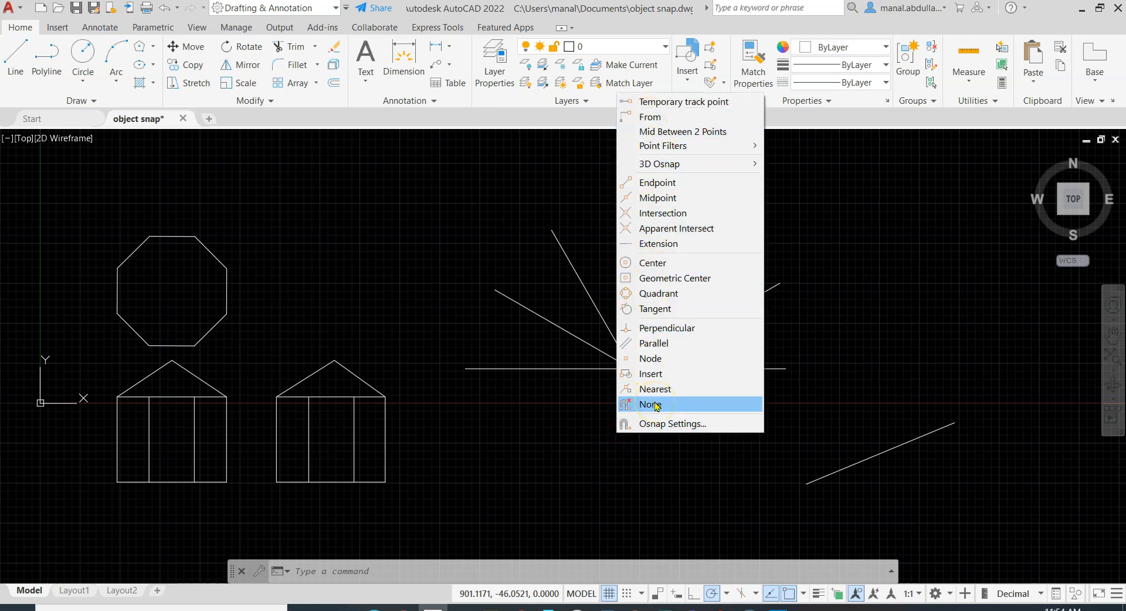
Try clearing the Endpoint, Midpoint and Center object snaps and then all snap modes in the drafting settings, and discard the changes
click(801, 595)
click(817, 576)
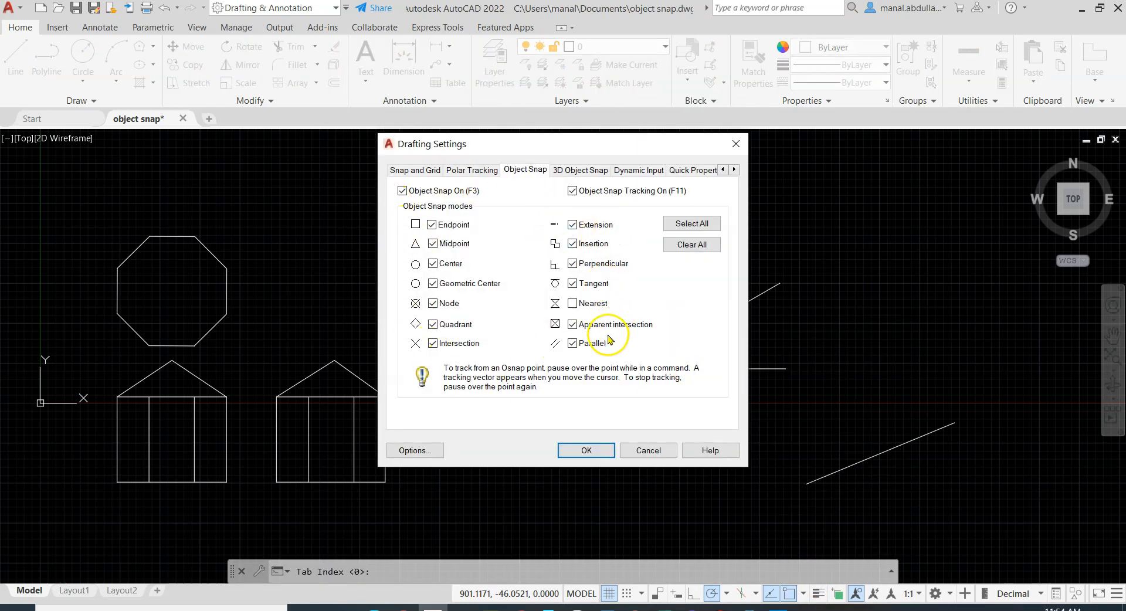
click(435, 245)
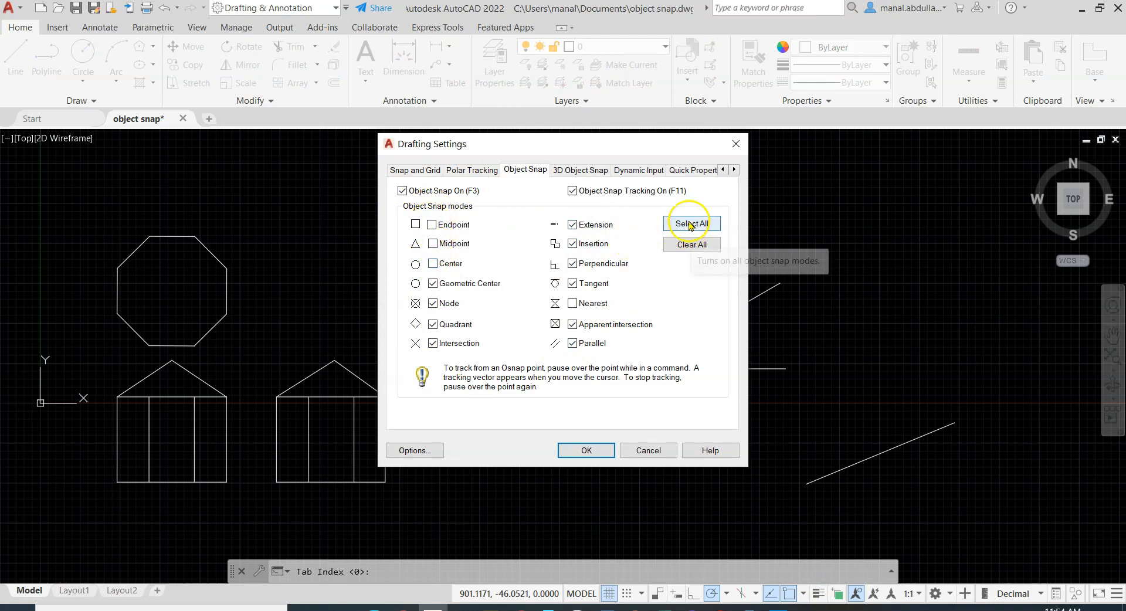
click(692, 246)
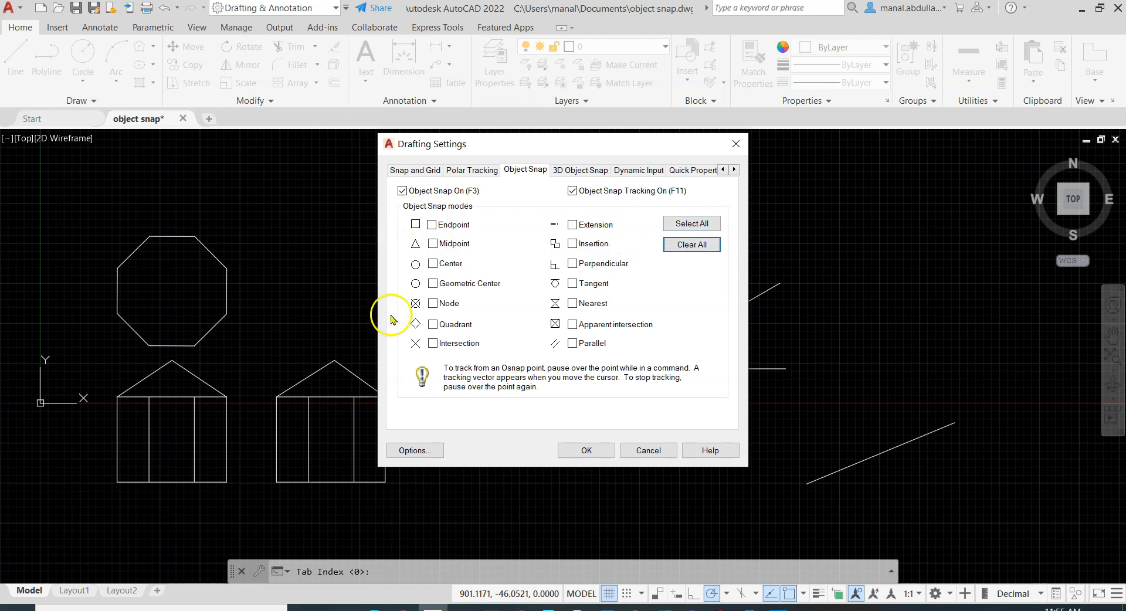
mouse_move(593, 343)
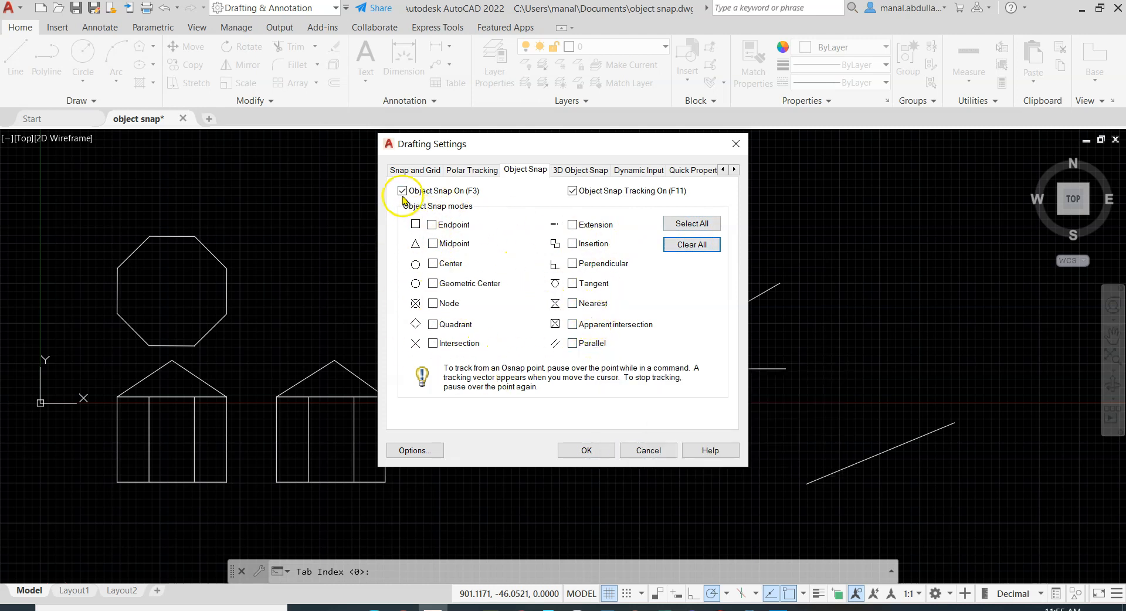
mouse_move(401, 194)
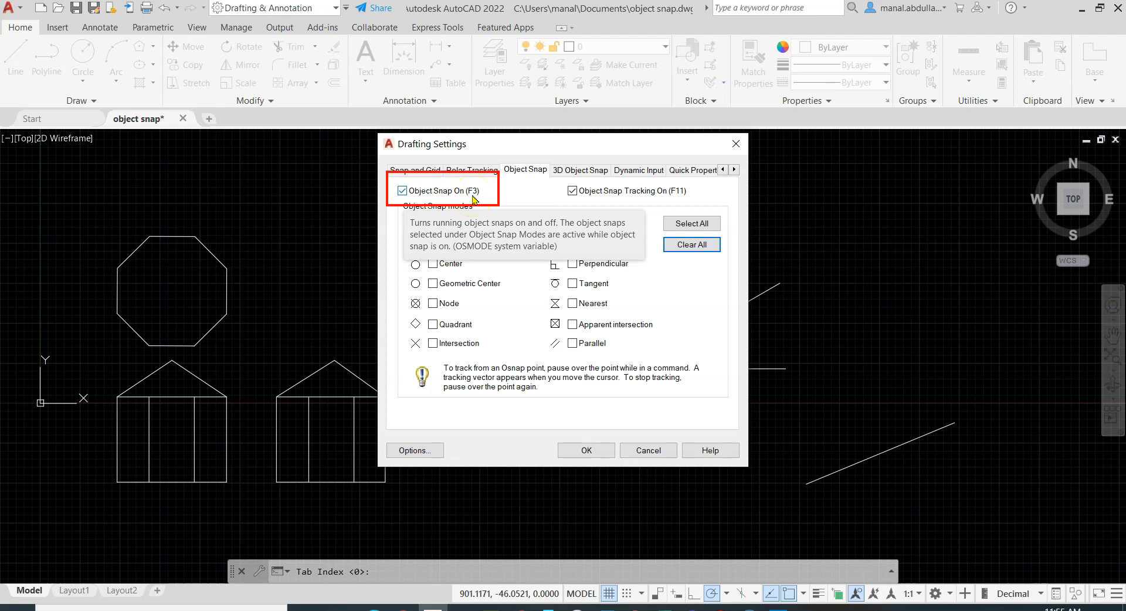
click(735, 143)
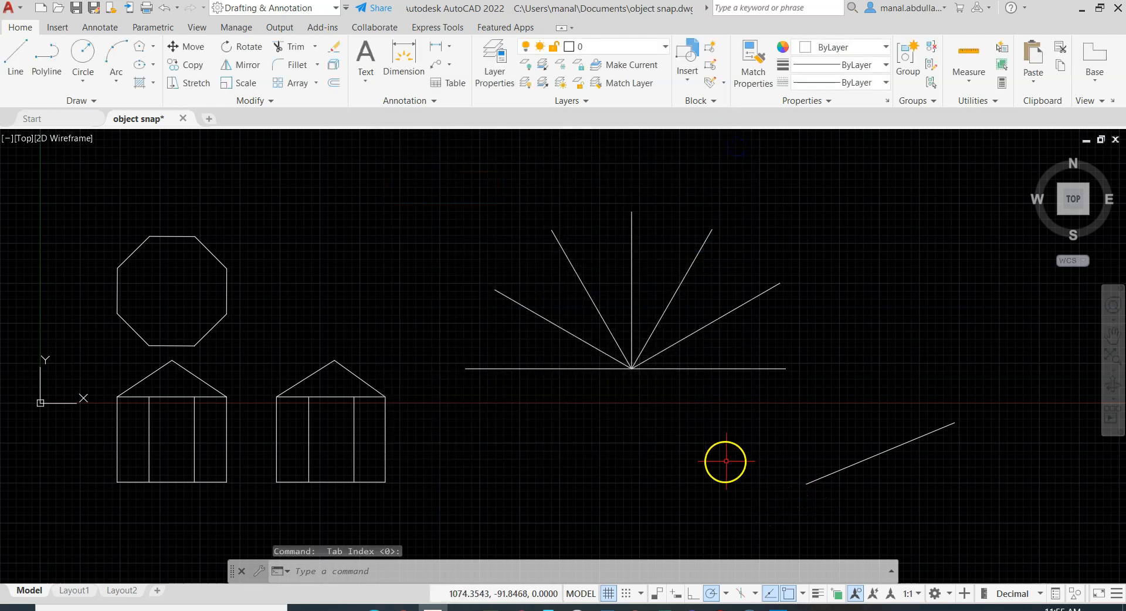
Switch running object snap off and back on
key(F3)
key(F3)
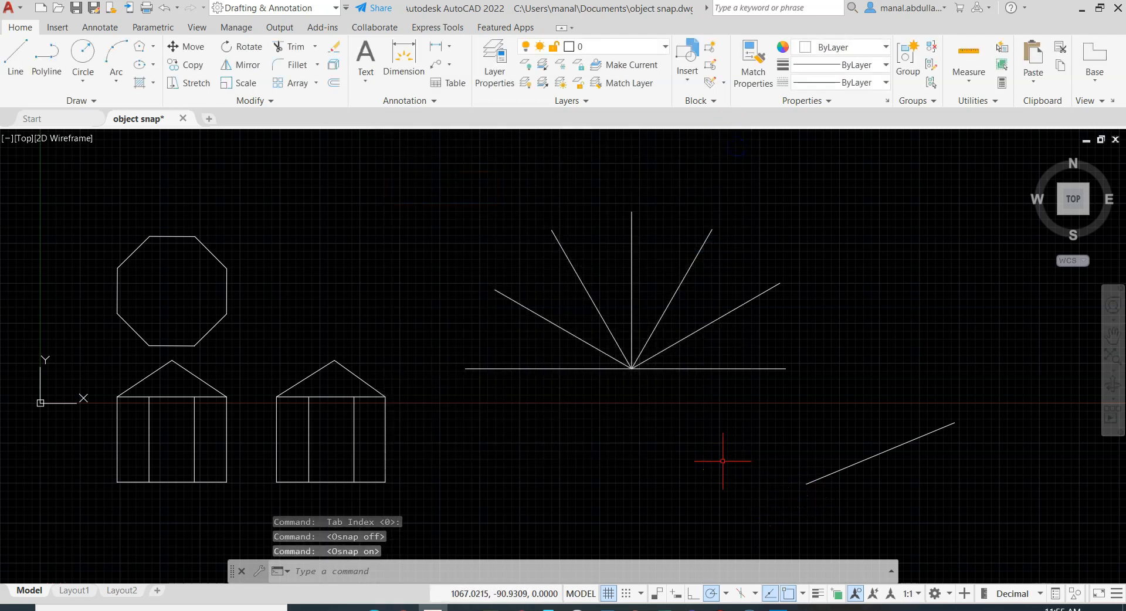